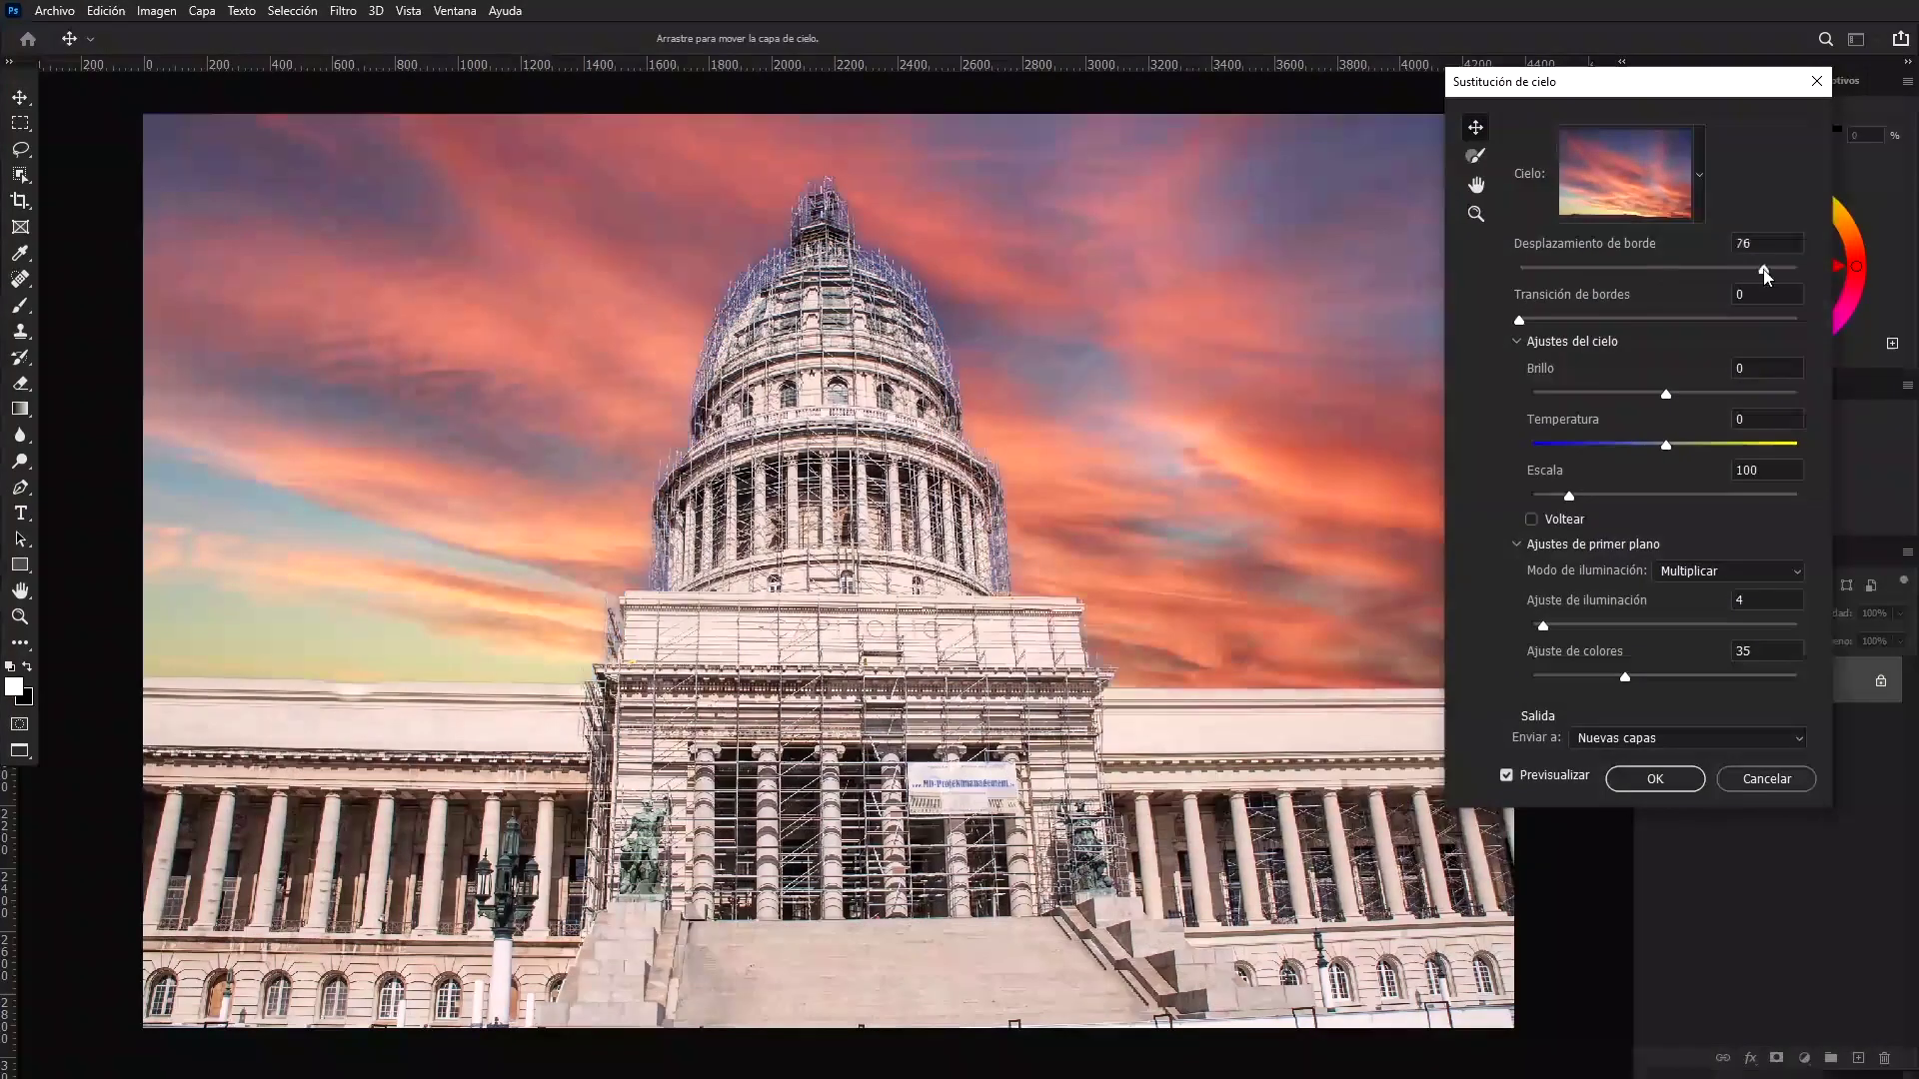
# Cancel the sunset preview so the Capitol keeps its plain blue sky, and bring up the Edit menu
pyautogui.hotkey('ctrl', '+')
pyautogui.click(1699, 175)
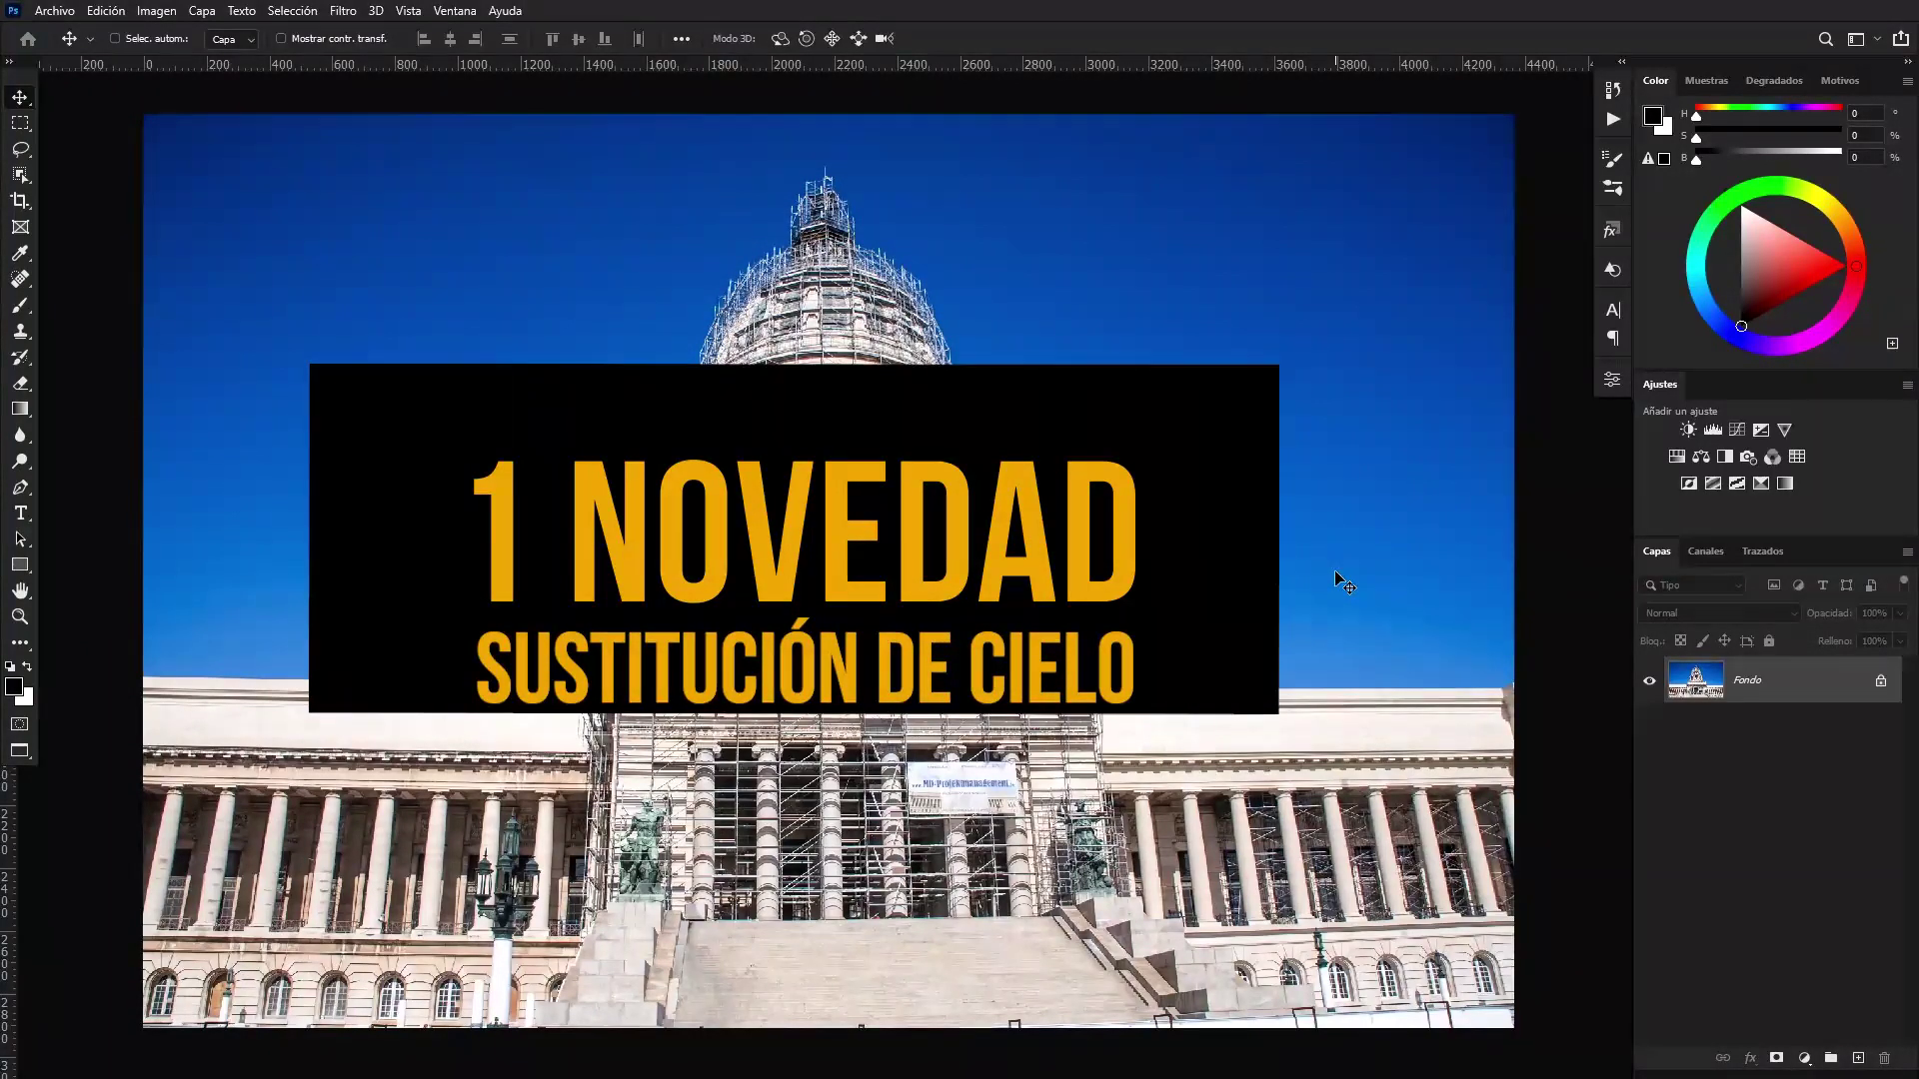
pyautogui.click(106, 10)
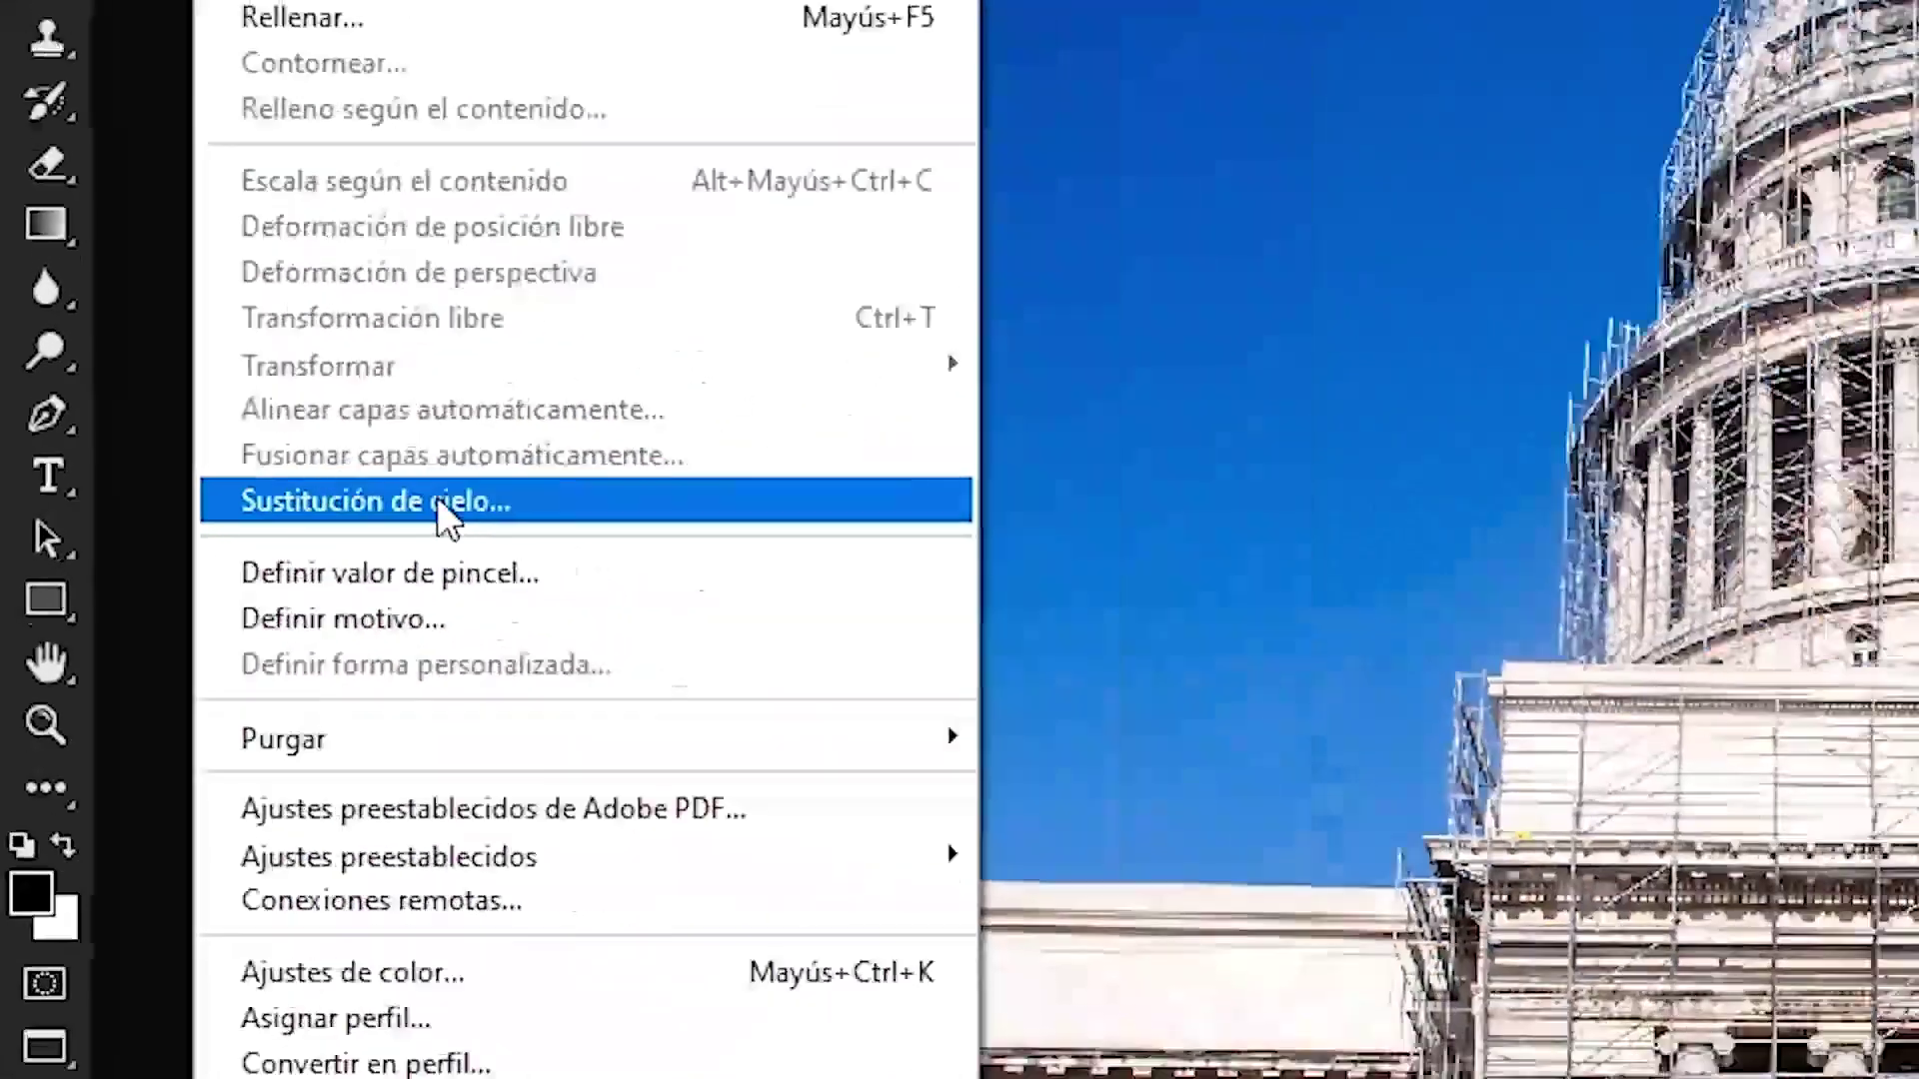
# Preview a sunset sky behind the Capitol dome with Shift Edge 55 and Fade Edge 10
pyautogui.click(583, 493)
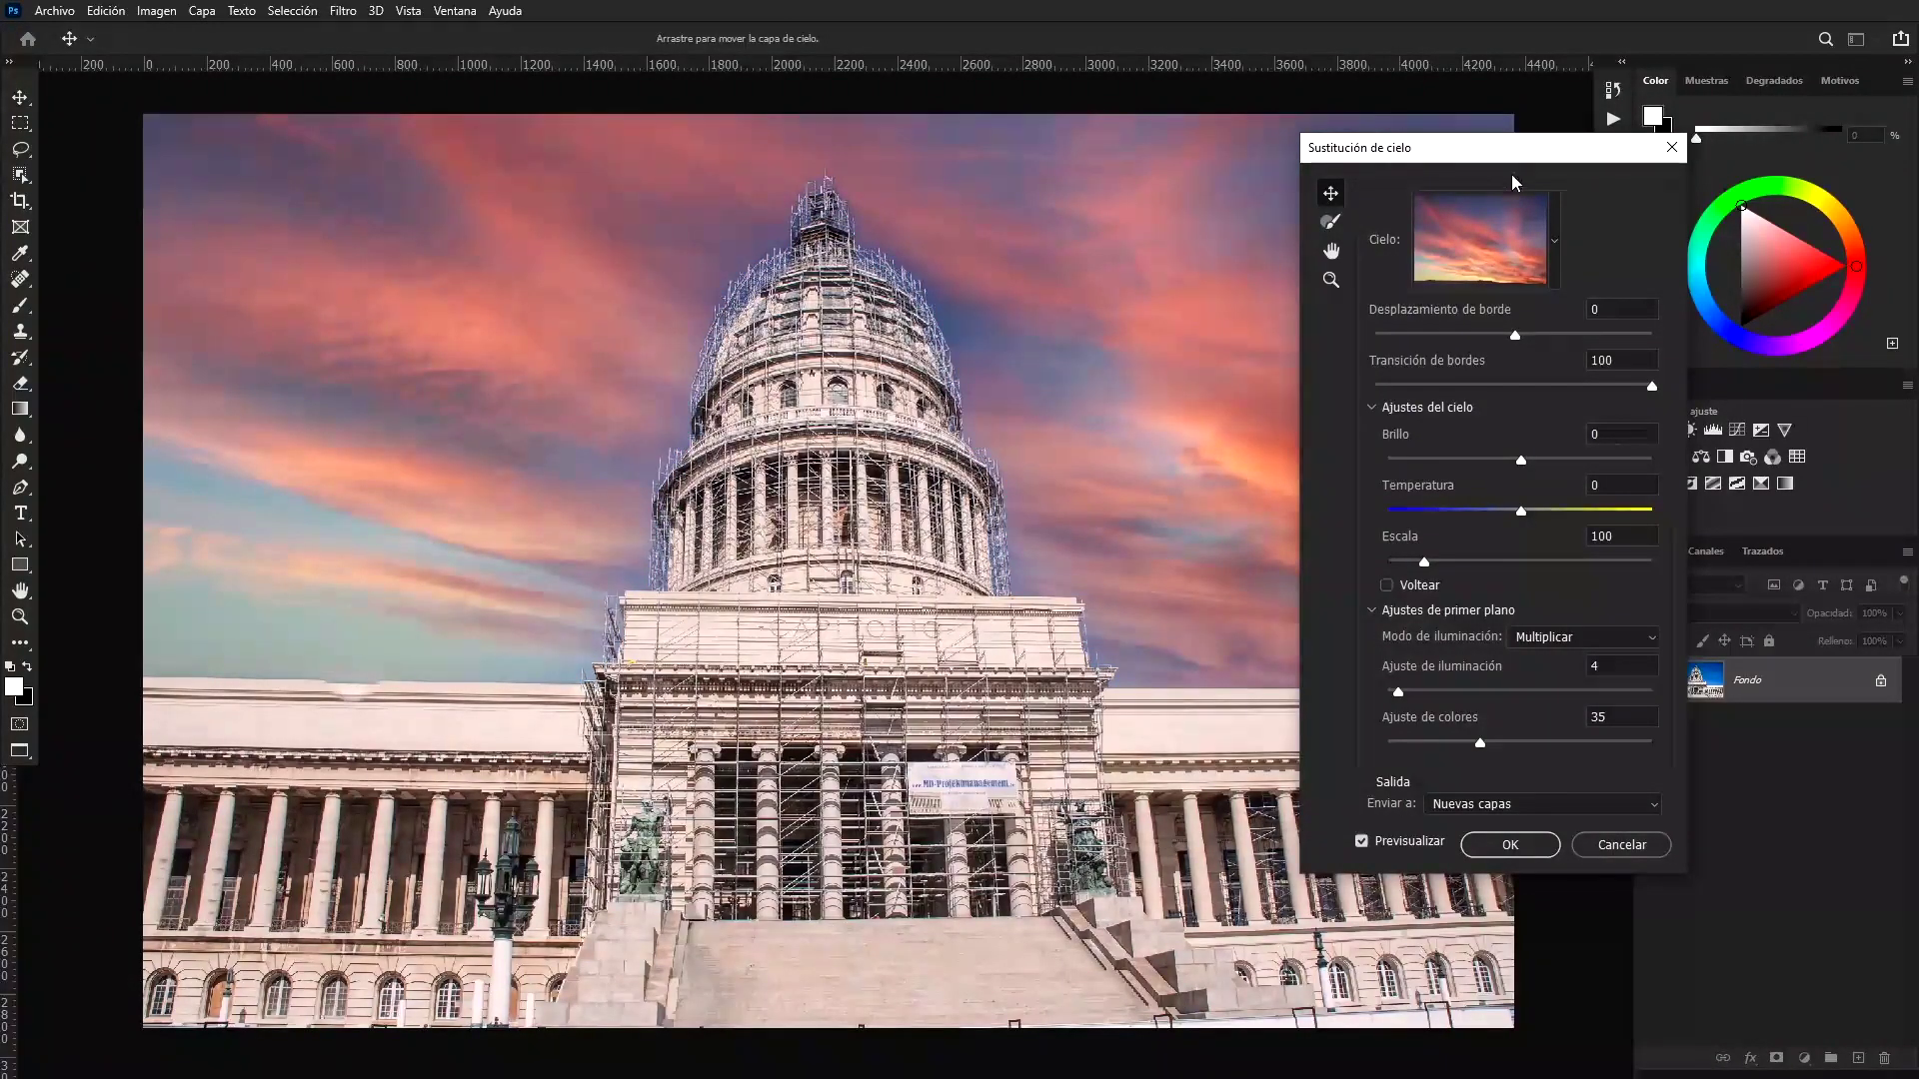
pyautogui.moveTo(1534, 155); pyautogui.dragTo(1680, 89)
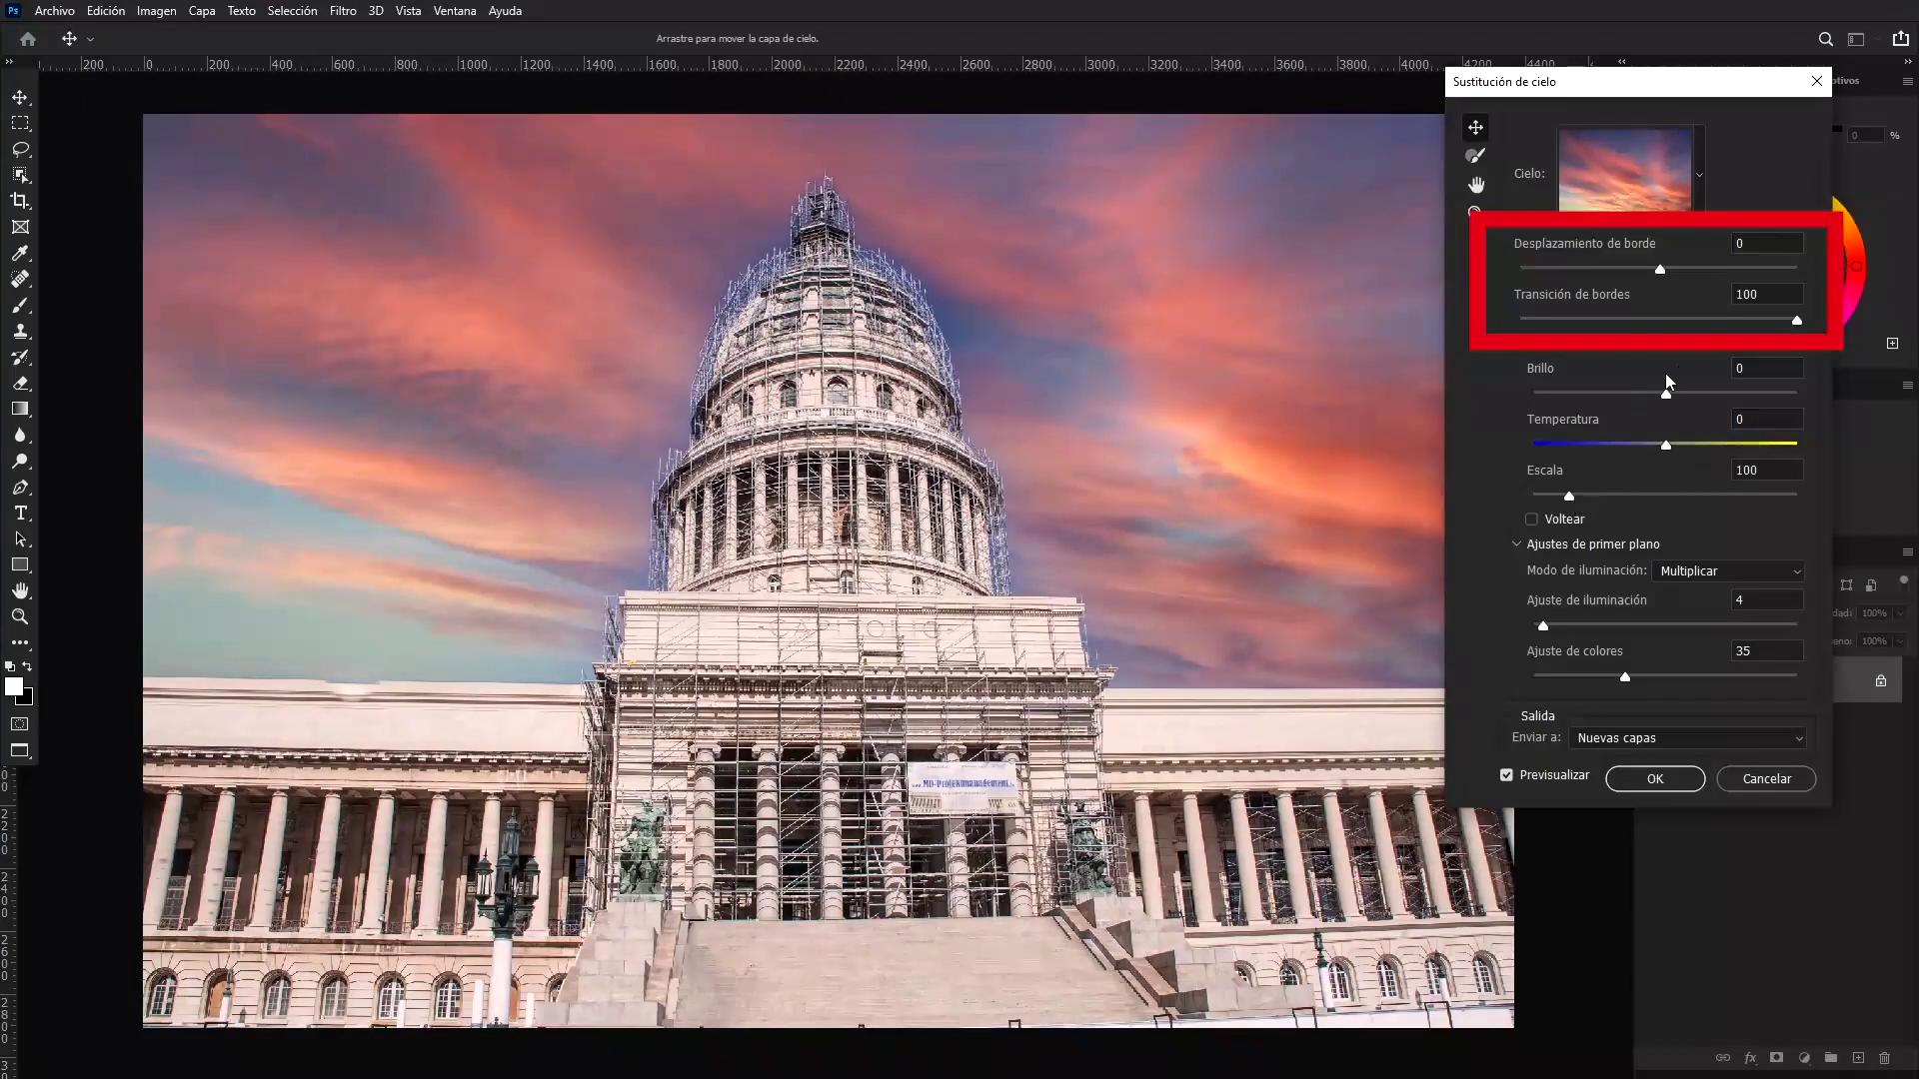
pyautogui.moveTo(1797, 321); pyautogui.dragTo(1487, 333)
pyautogui.moveTo(1660, 269); pyautogui.dragTo(1735, 269)
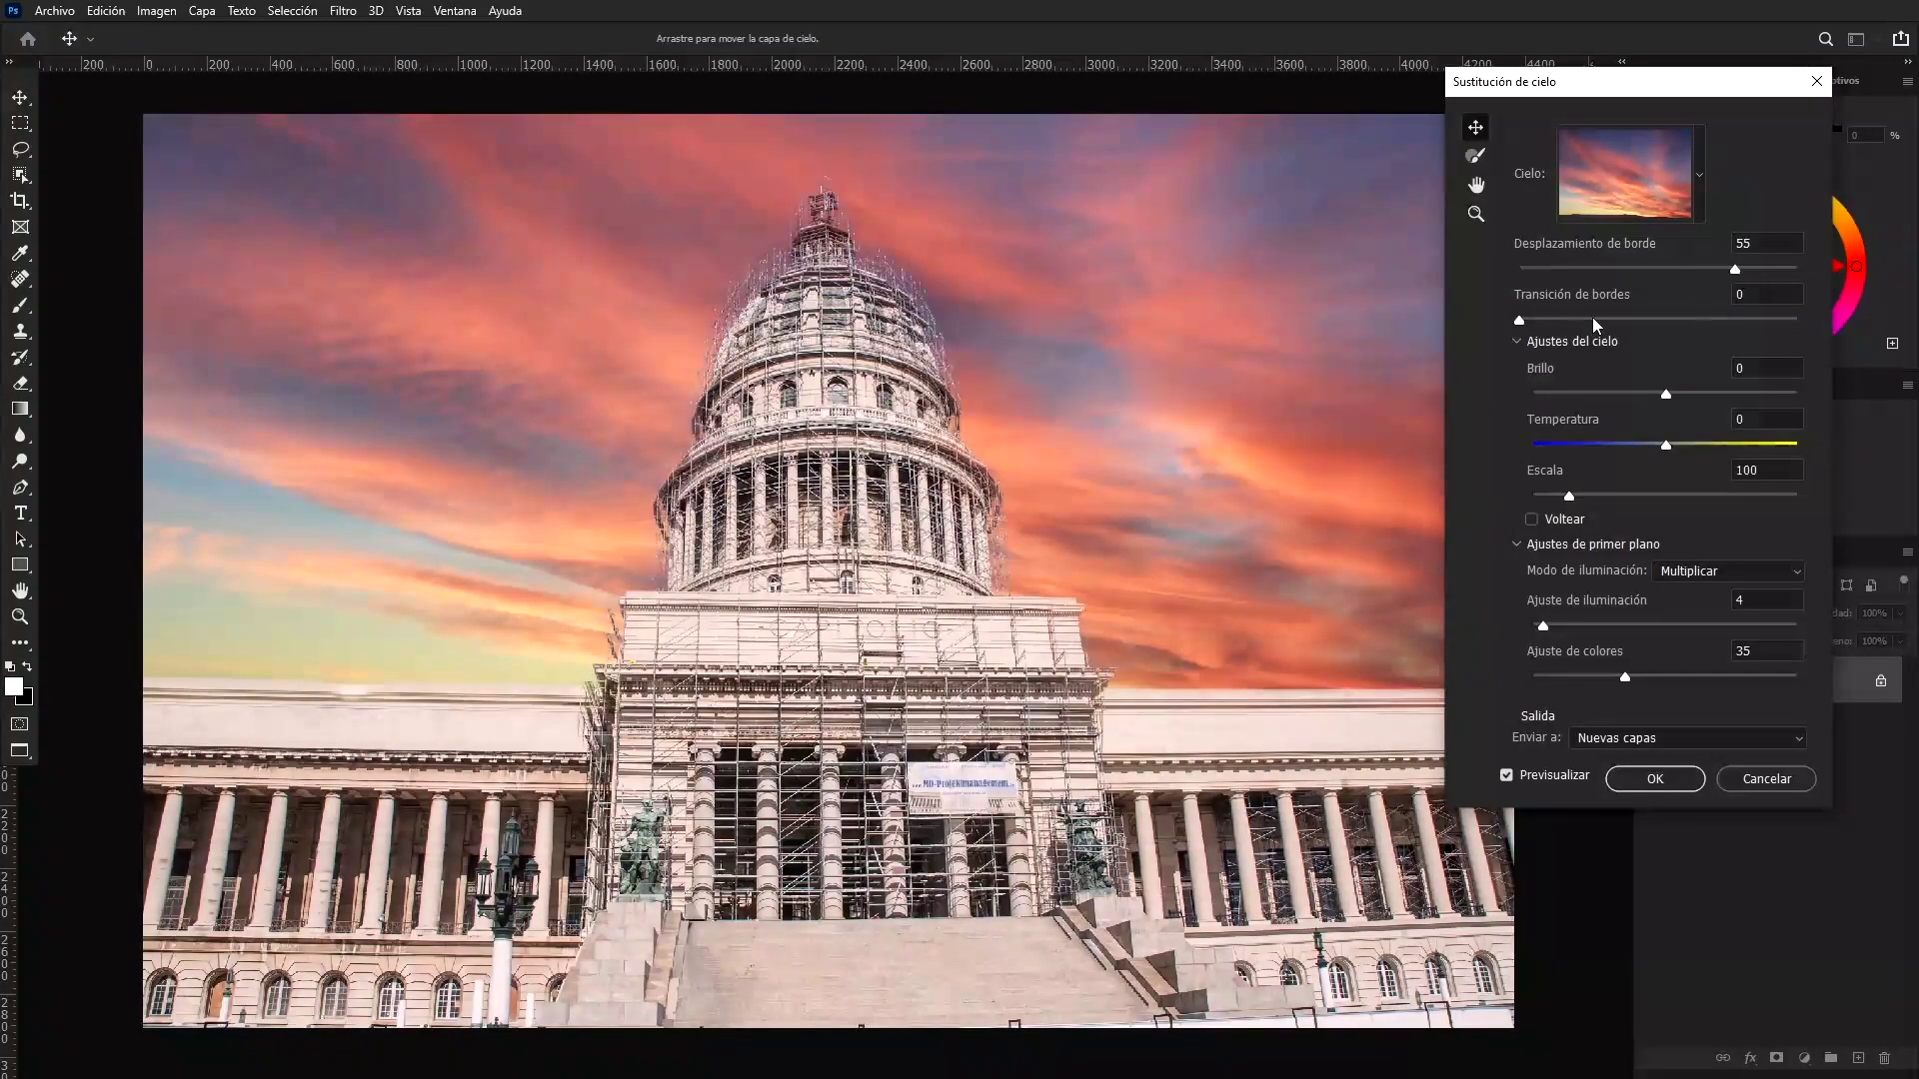
pyautogui.moveTo(1519, 320); pyautogui.dragTo(1550, 318)
# Swap in the blue cloudy sky preset, fine-tune the edge blend, and apply it as a layer group
pyautogui.scroll(2, 1015, 462)
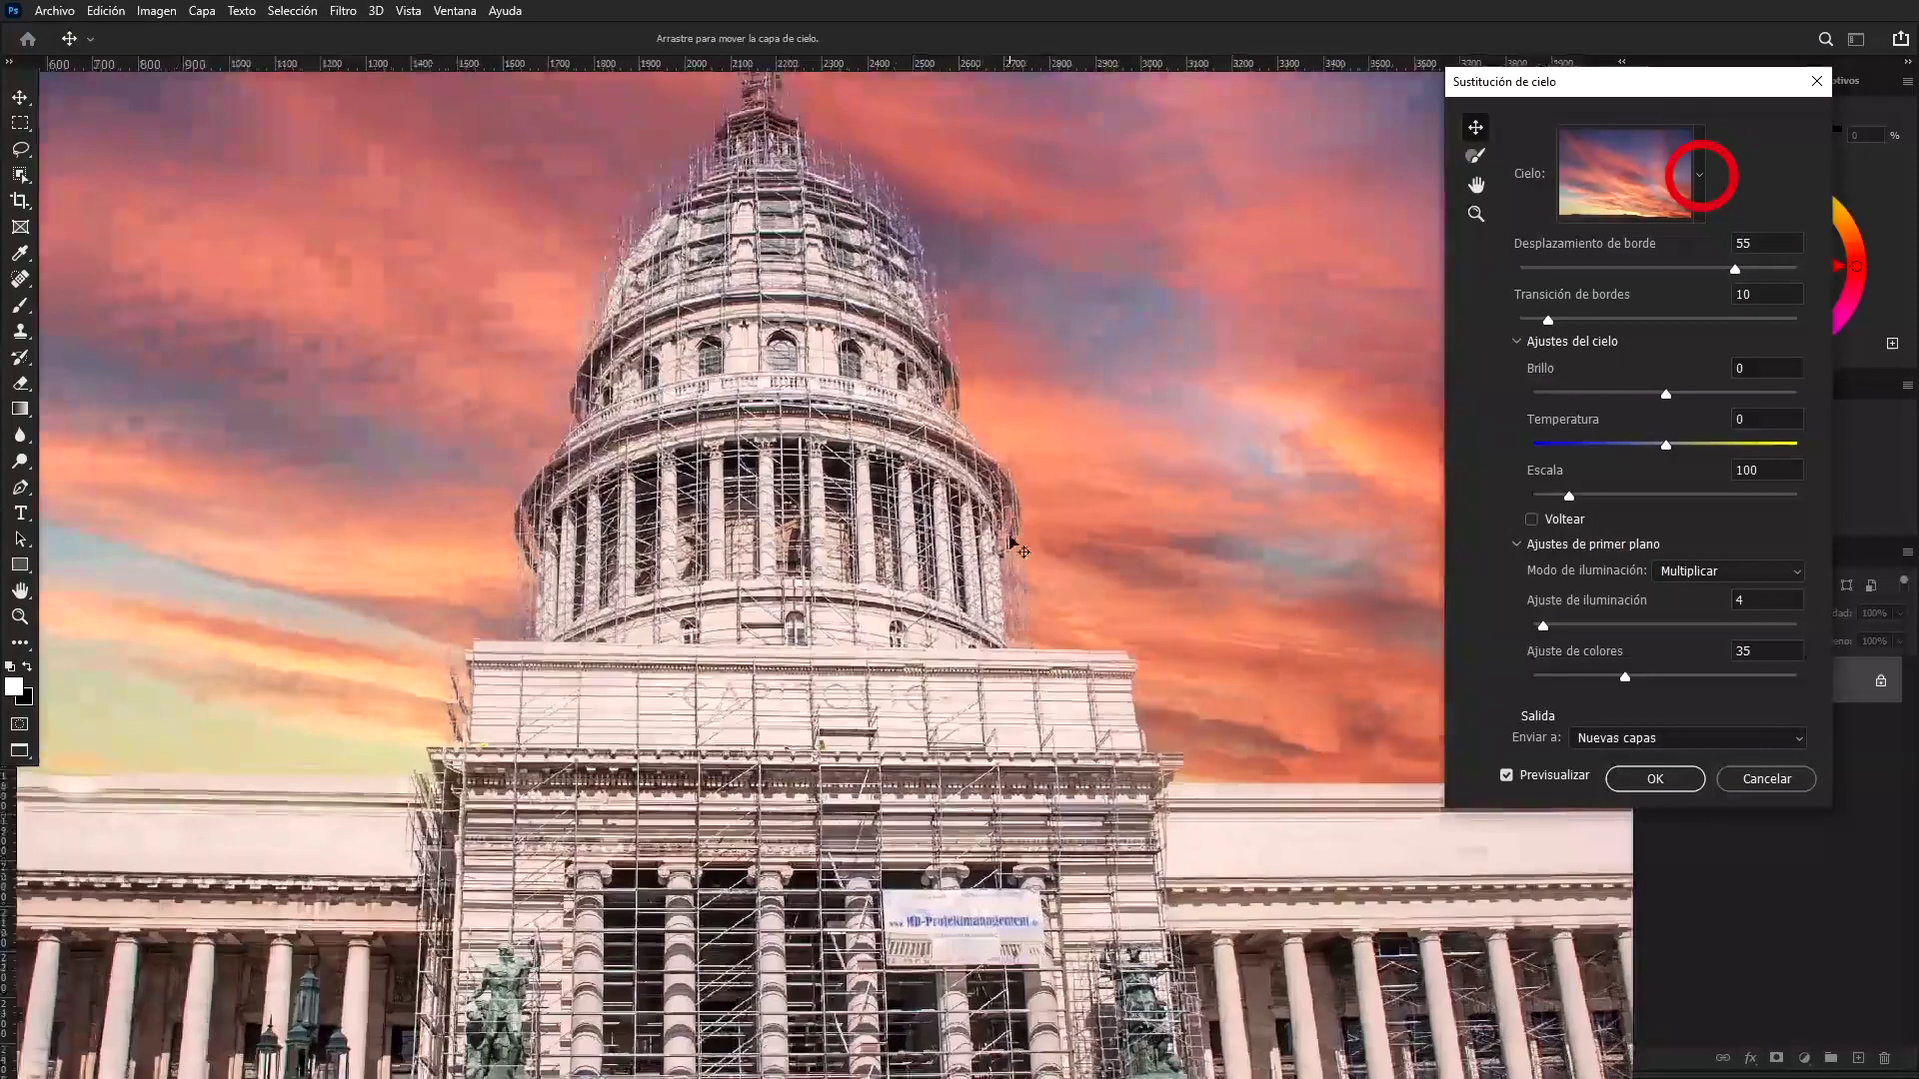
pyautogui.click(1698, 168)
pyautogui.moveTo(1733, 335); pyautogui.dragTo(1743, 430)
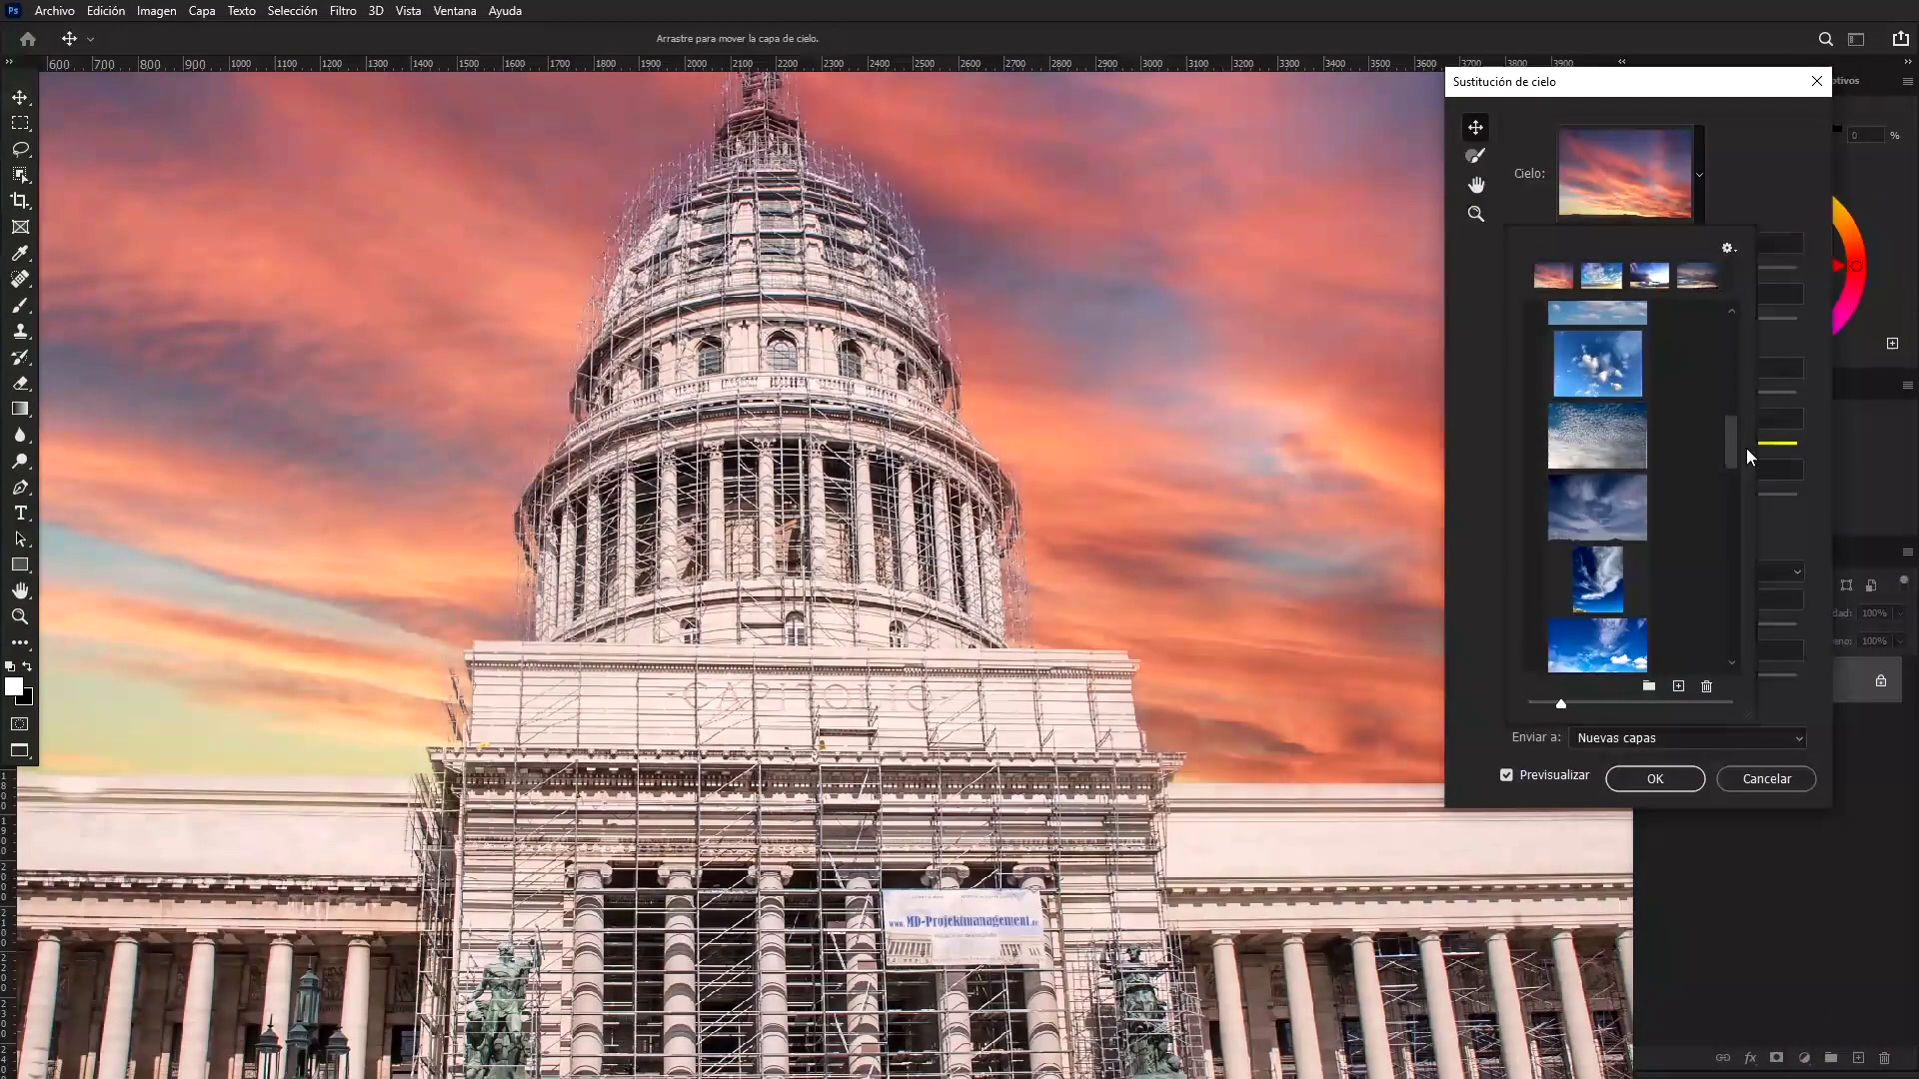
pyautogui.moveTo(1742, 430); pyautogui.dragTo(1753, 477)
pyautogui.click(1622, 465)
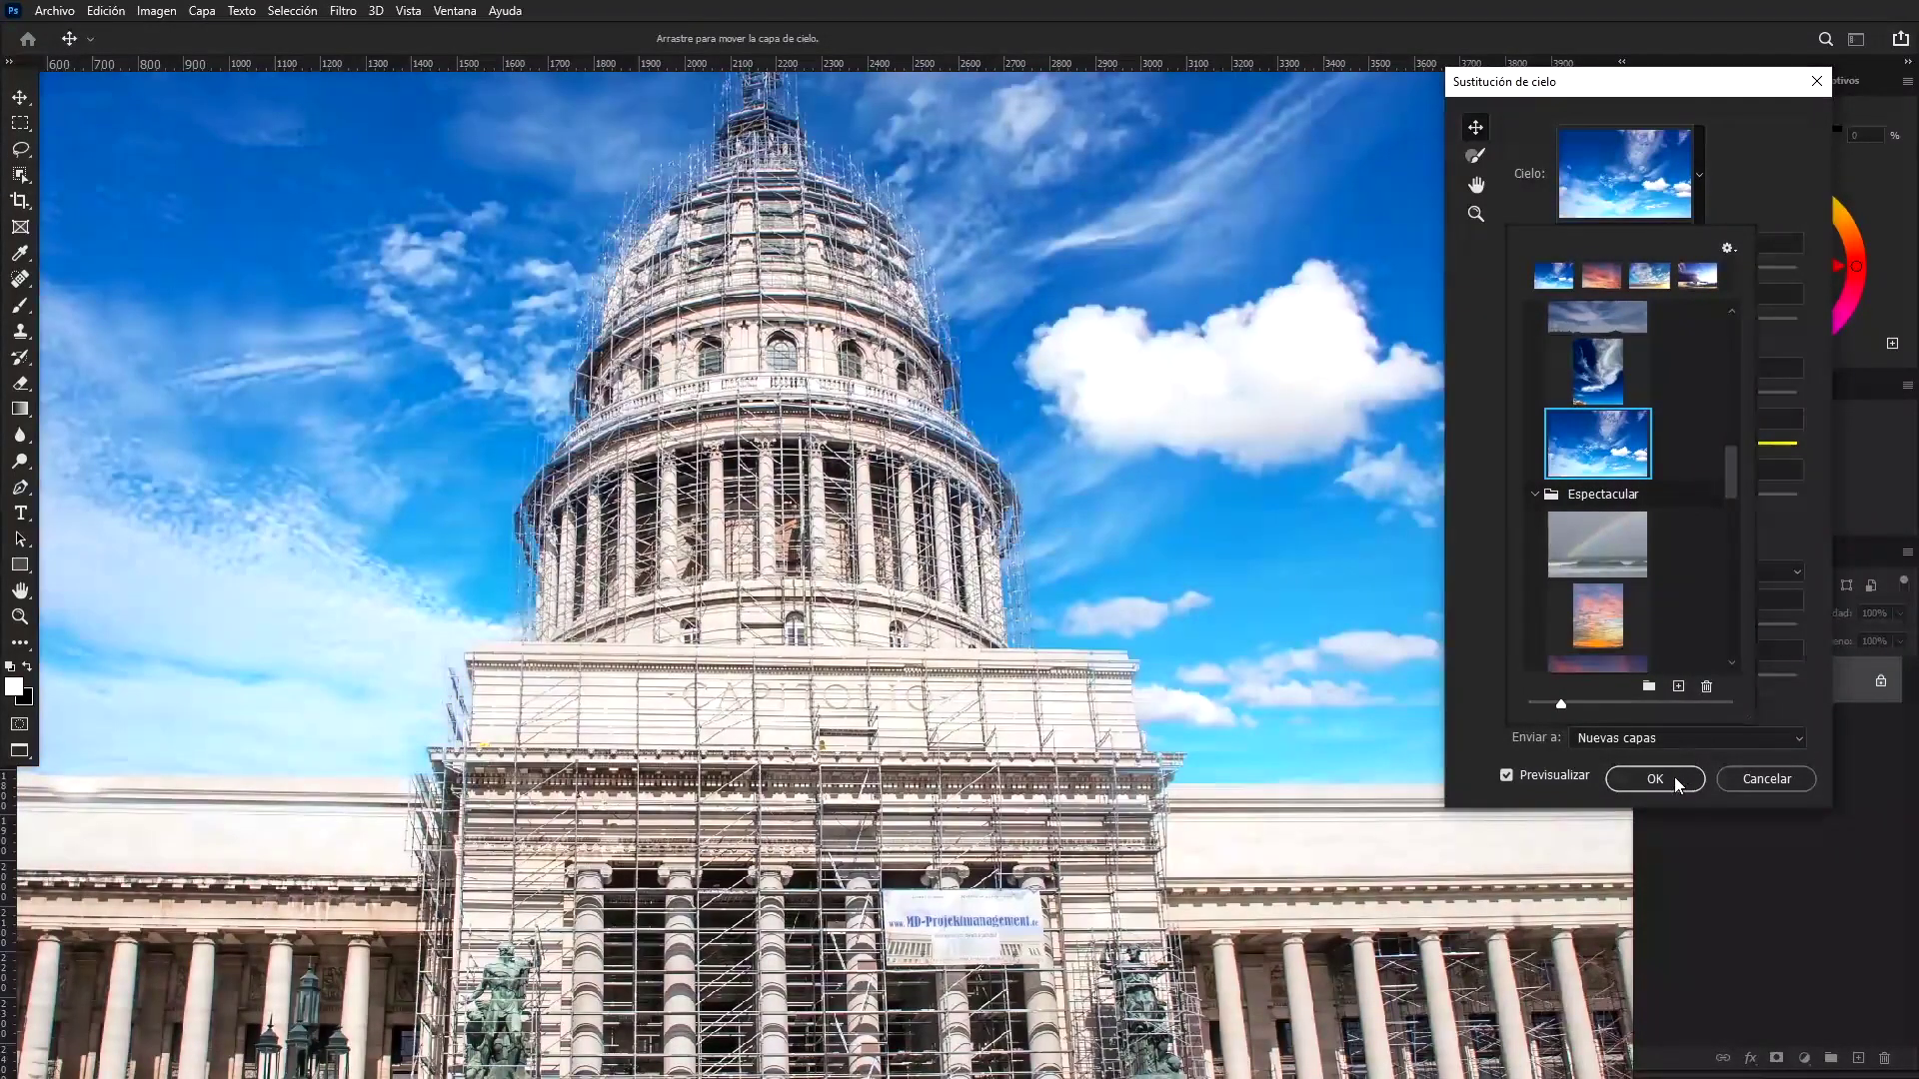
pyautogui.click(1796, 316)
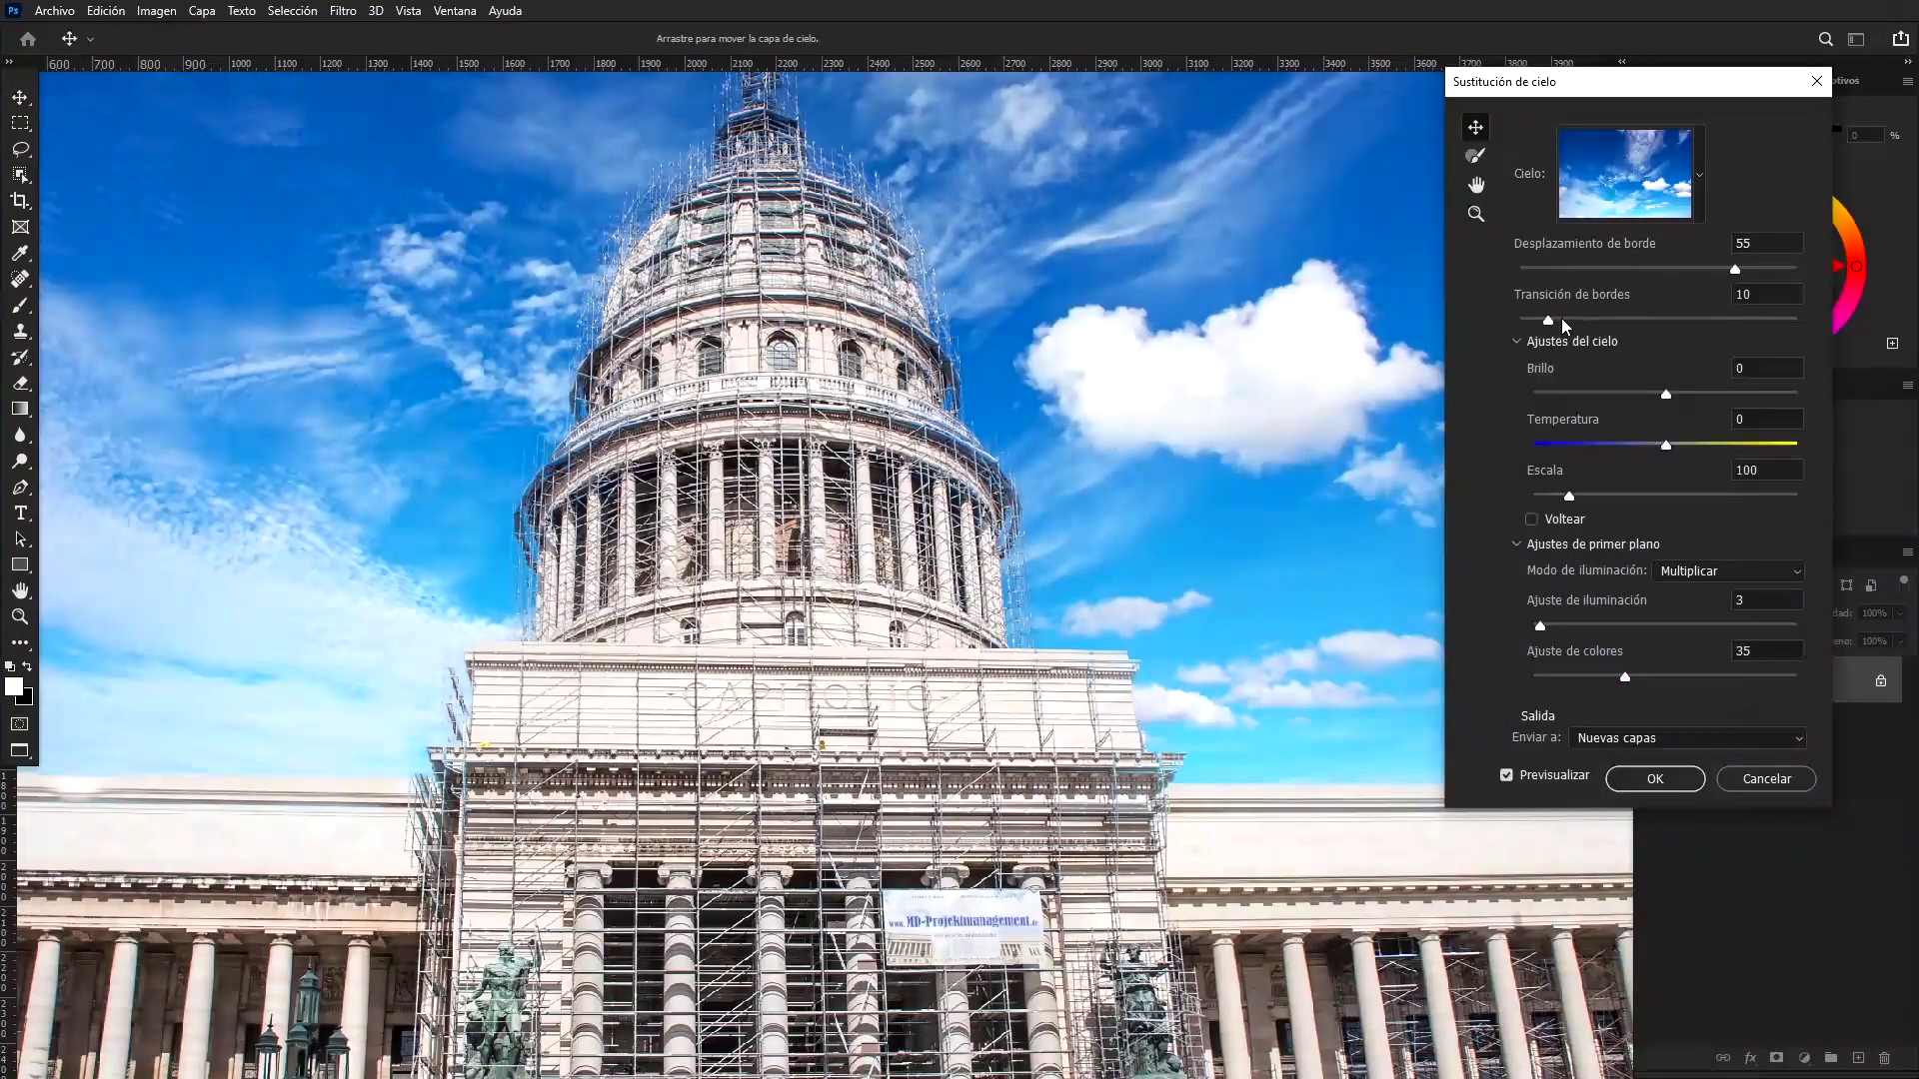
pyautogui.moveTo(1647, 270)
pyautogui.mouseDown()
pyautogui.moveTo(1691, 270)
pyautogui.moveTo(1626, 320)
pyautogui.mouseUp()
pyautogui.click(1651, 778)
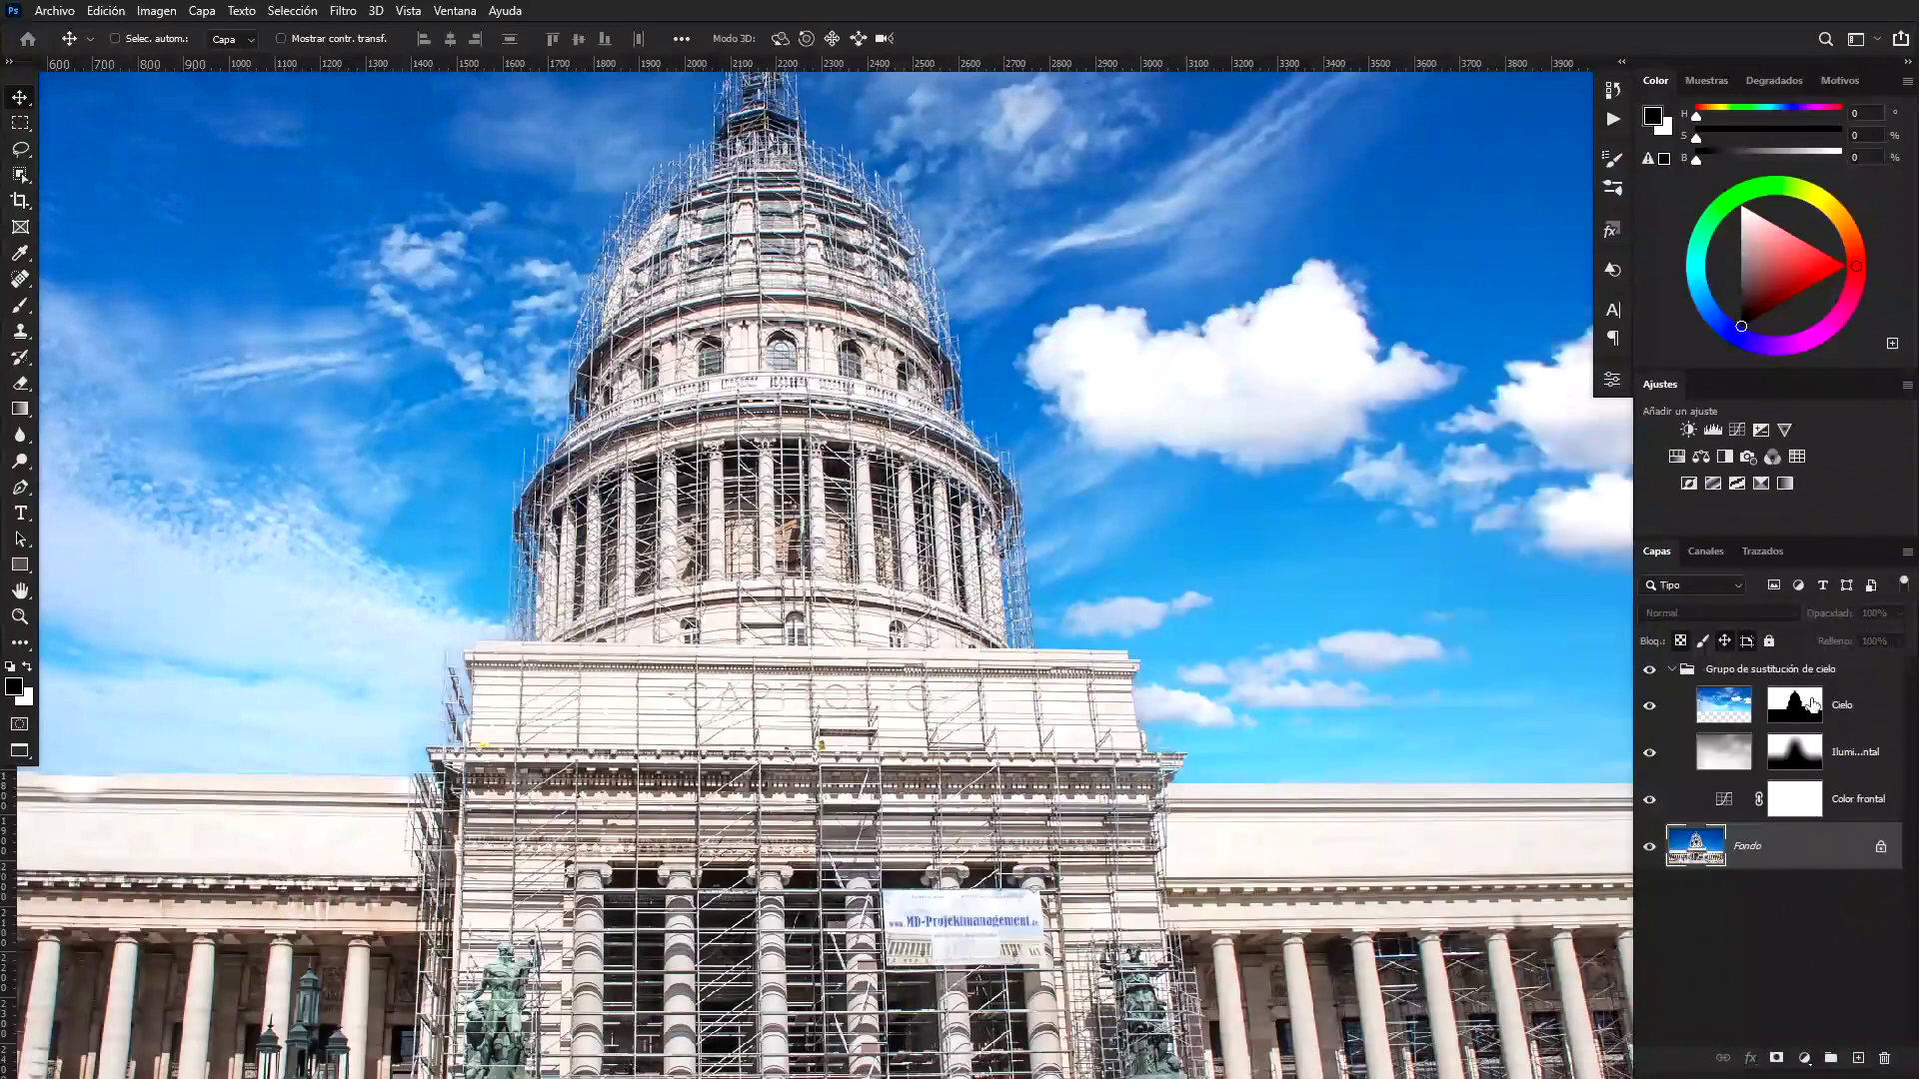
# Inspect the Cielo sky layer's mask on its own, then return to the colour view
pyautogui.click(1812, 705)
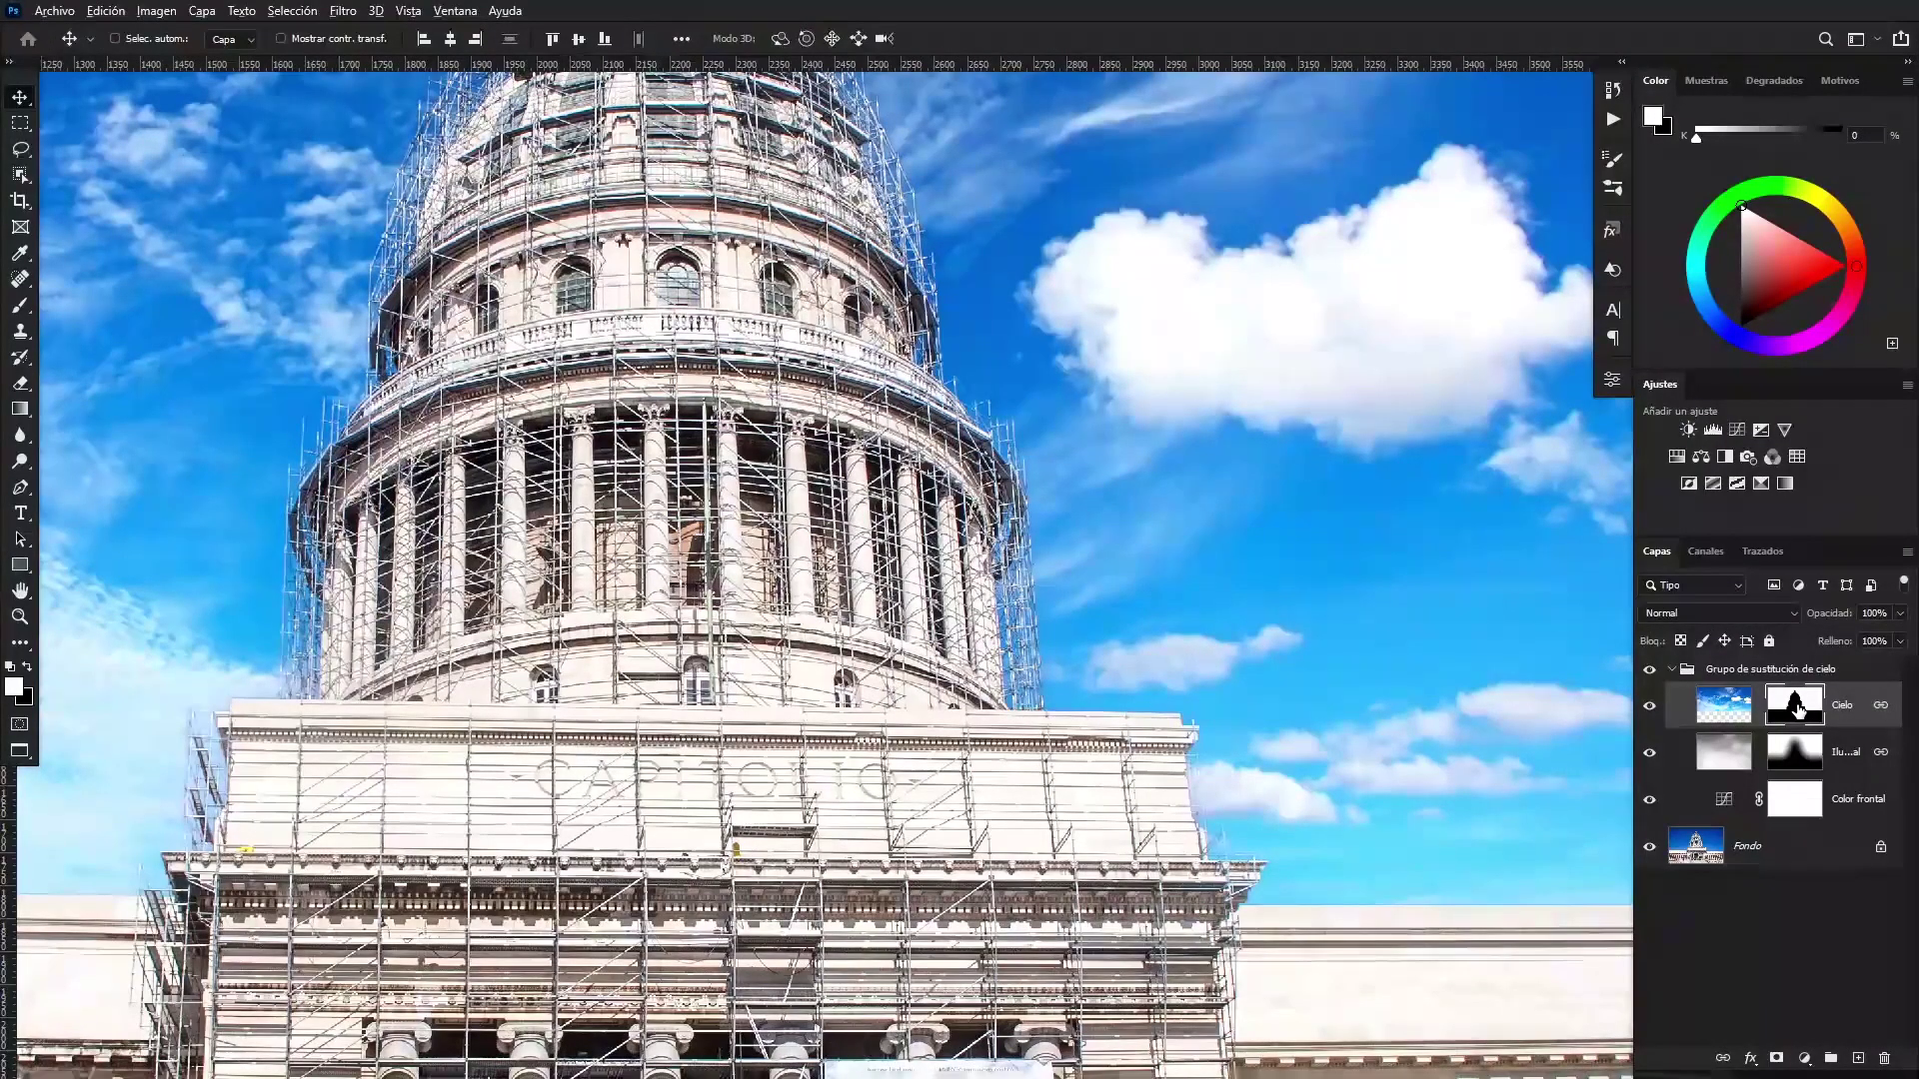
pyautogui.keyDown('alt'); pyautogui.click(1796, 706); pyautogui.keyUp('alt')
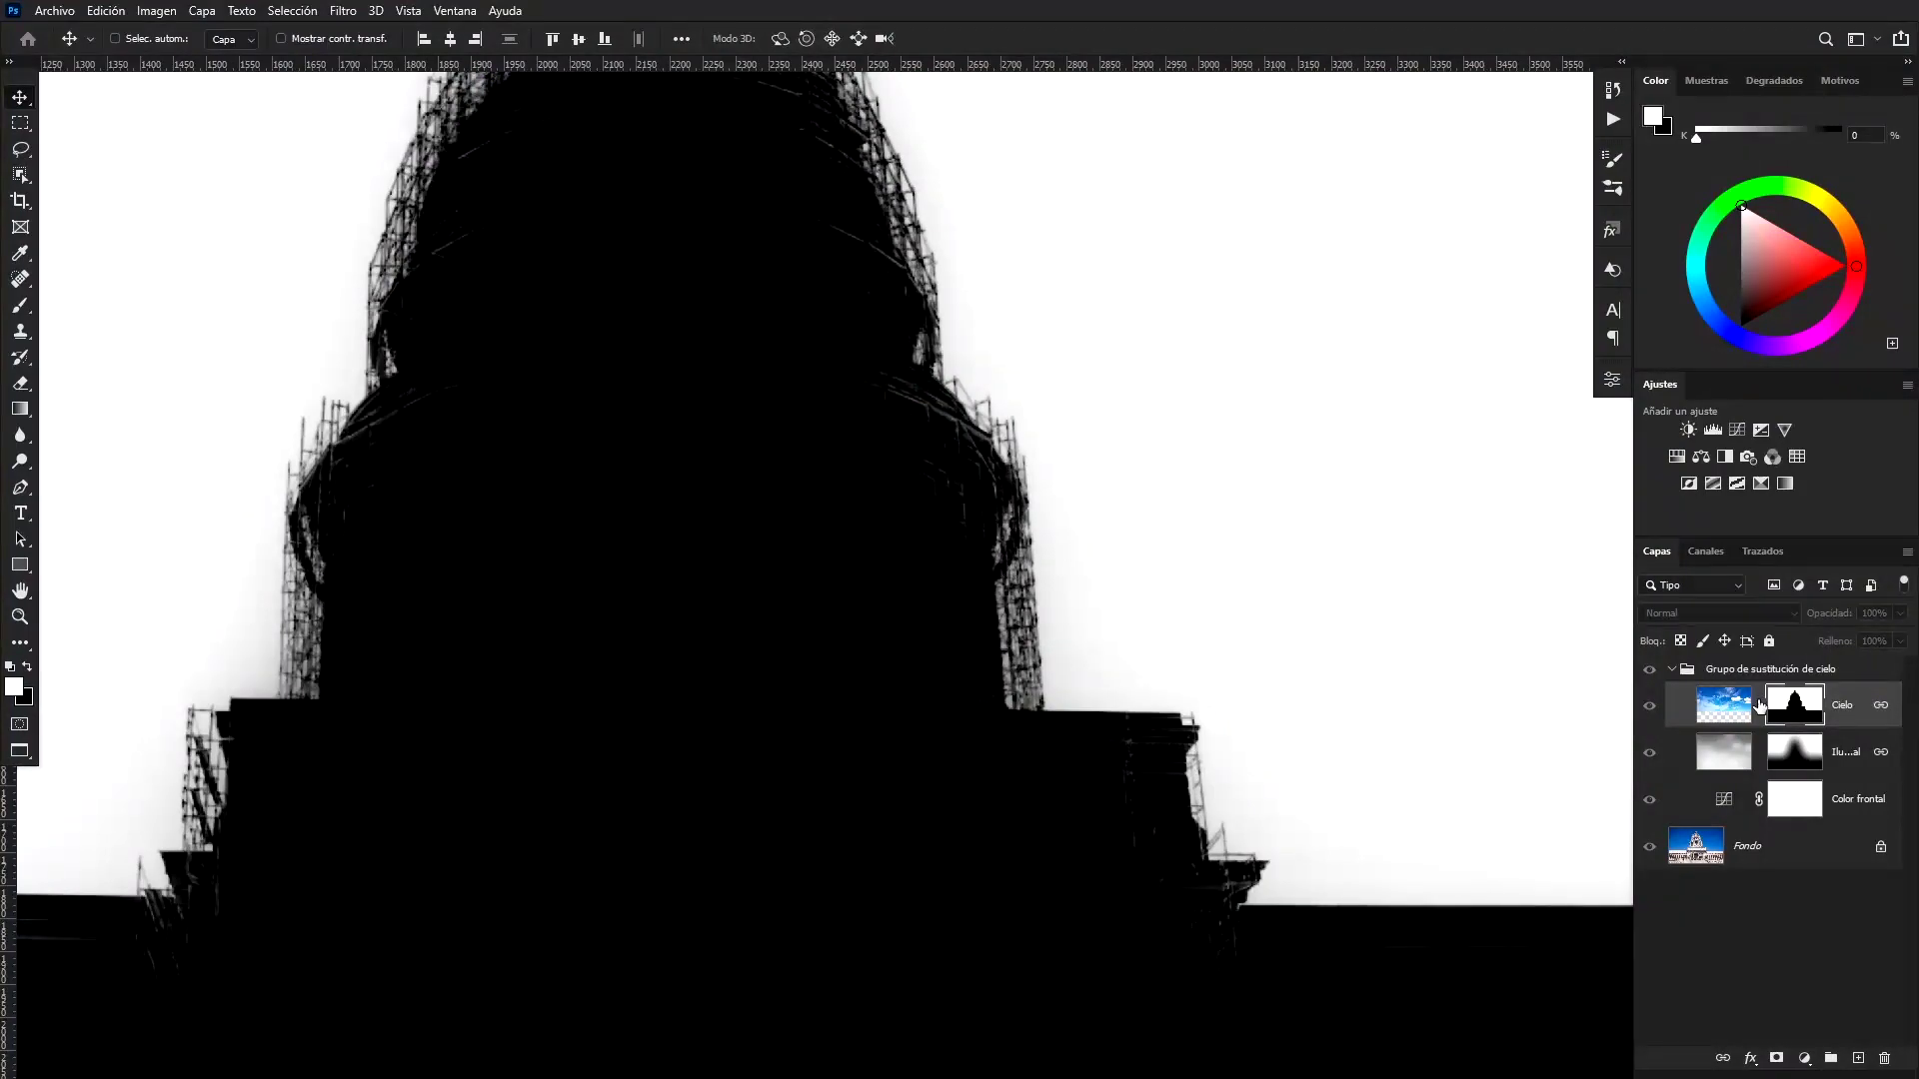
pyautogui.click(1721, 705)
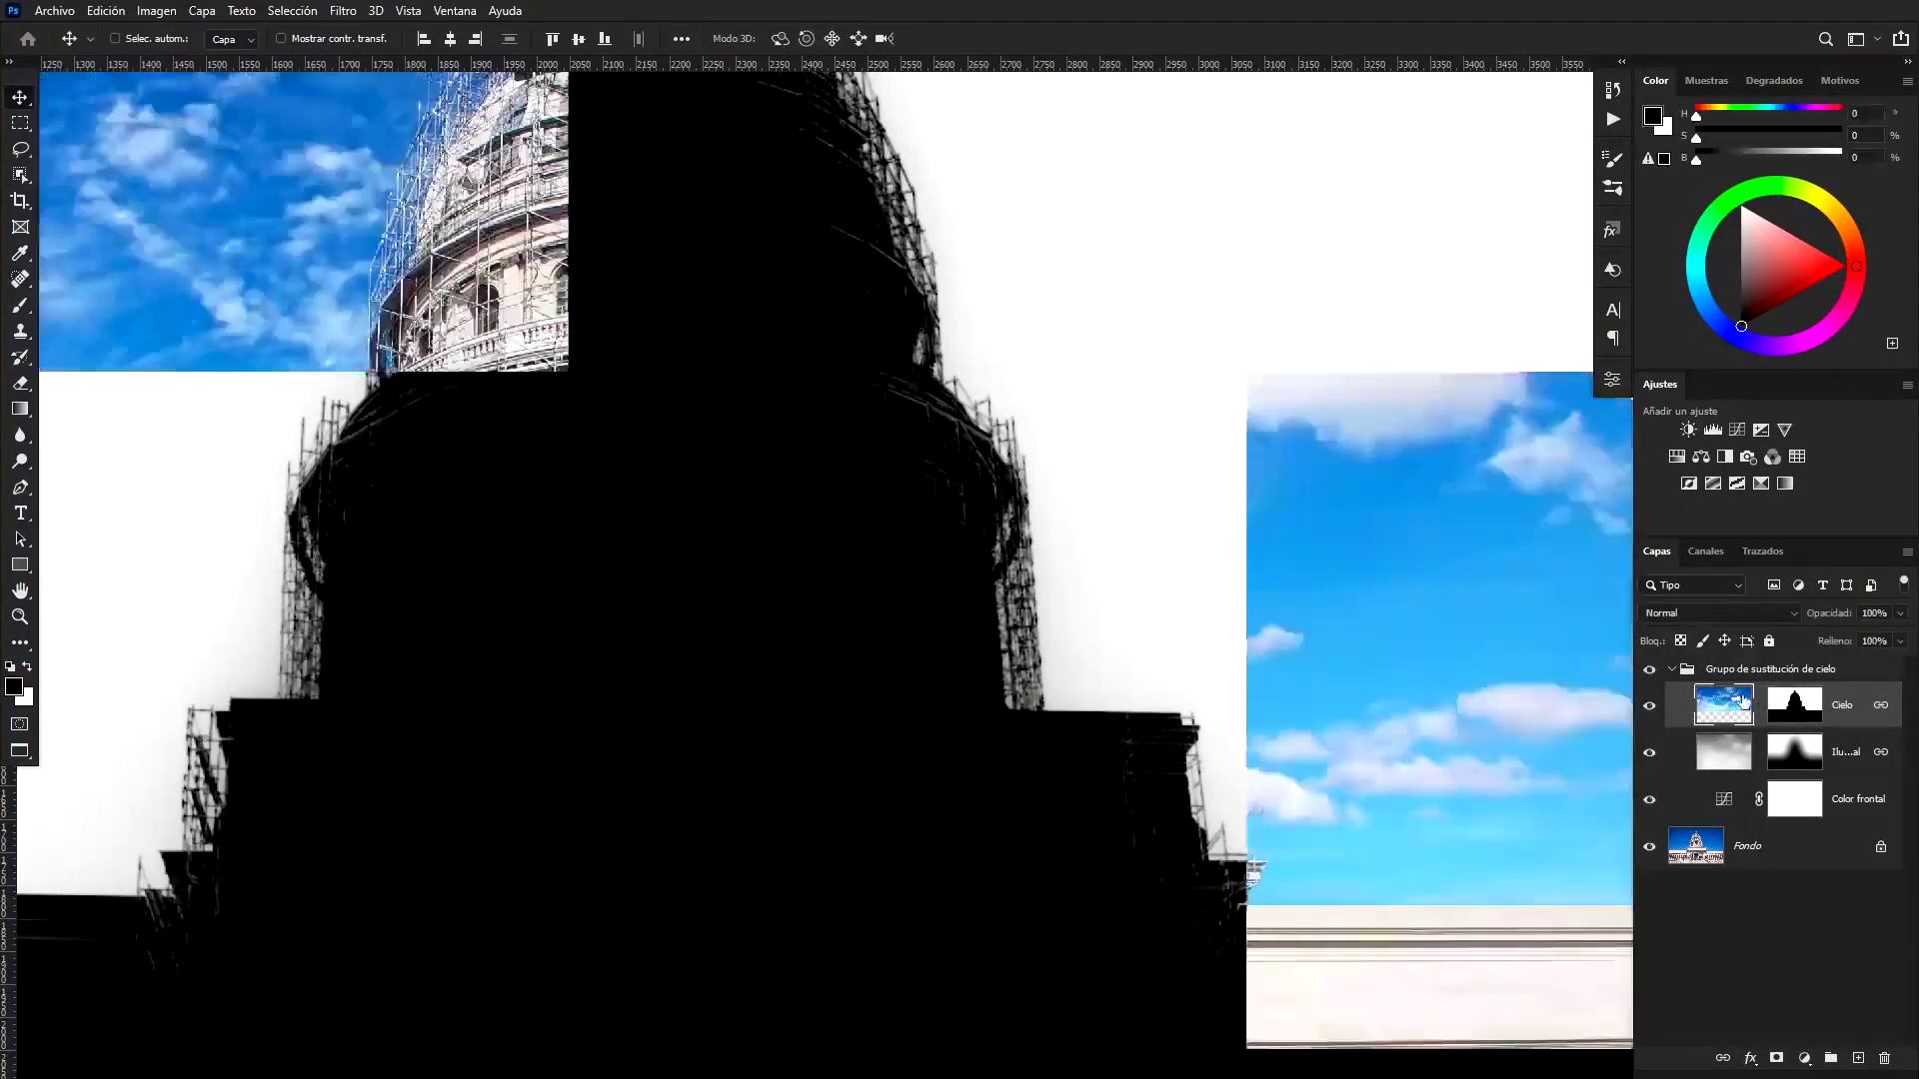
# Switch to the Brush tool and briefly check its canvas brush settings
pyautogui.press('b')
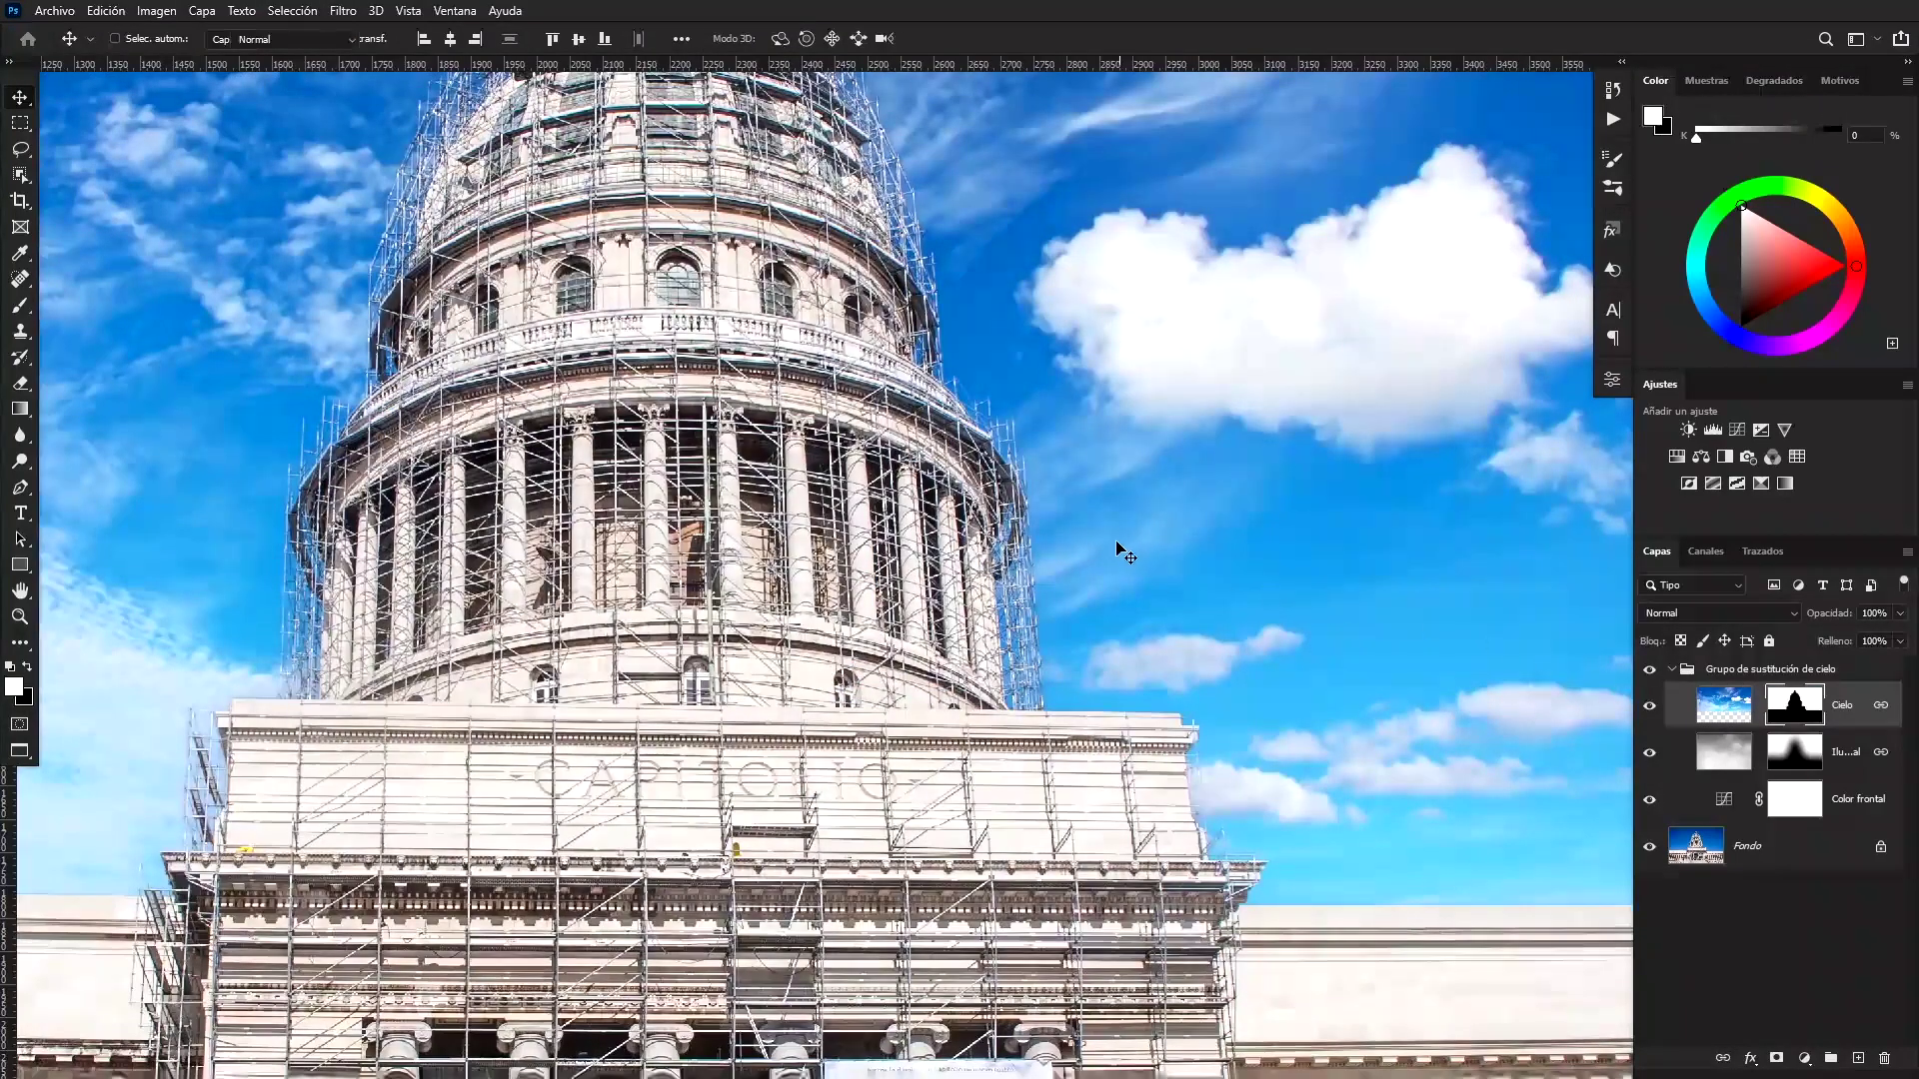
pyautogui.rightClick(999, 539)
pyautogui.press('Escape')
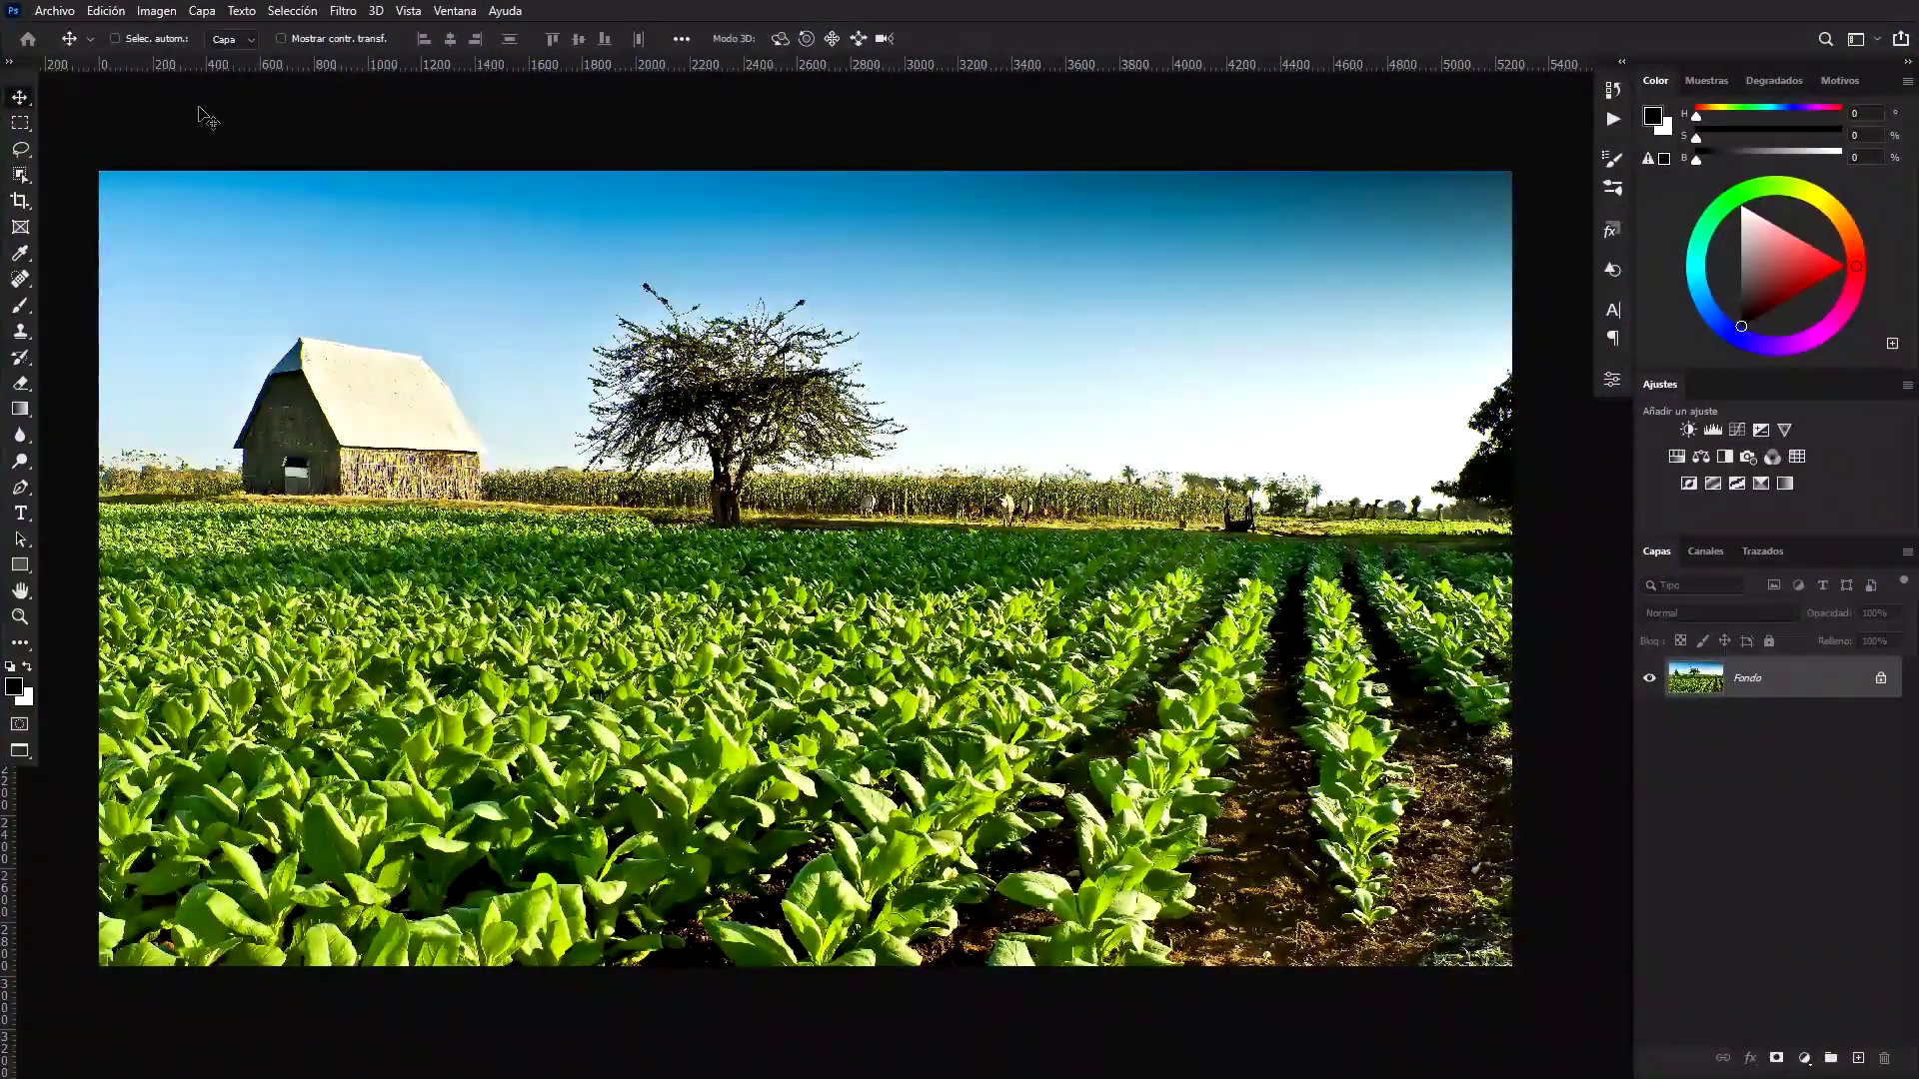
# Start Sky Replacement on the tobacco field photo and move its dialog aside
pyautogui.click(106, 12)
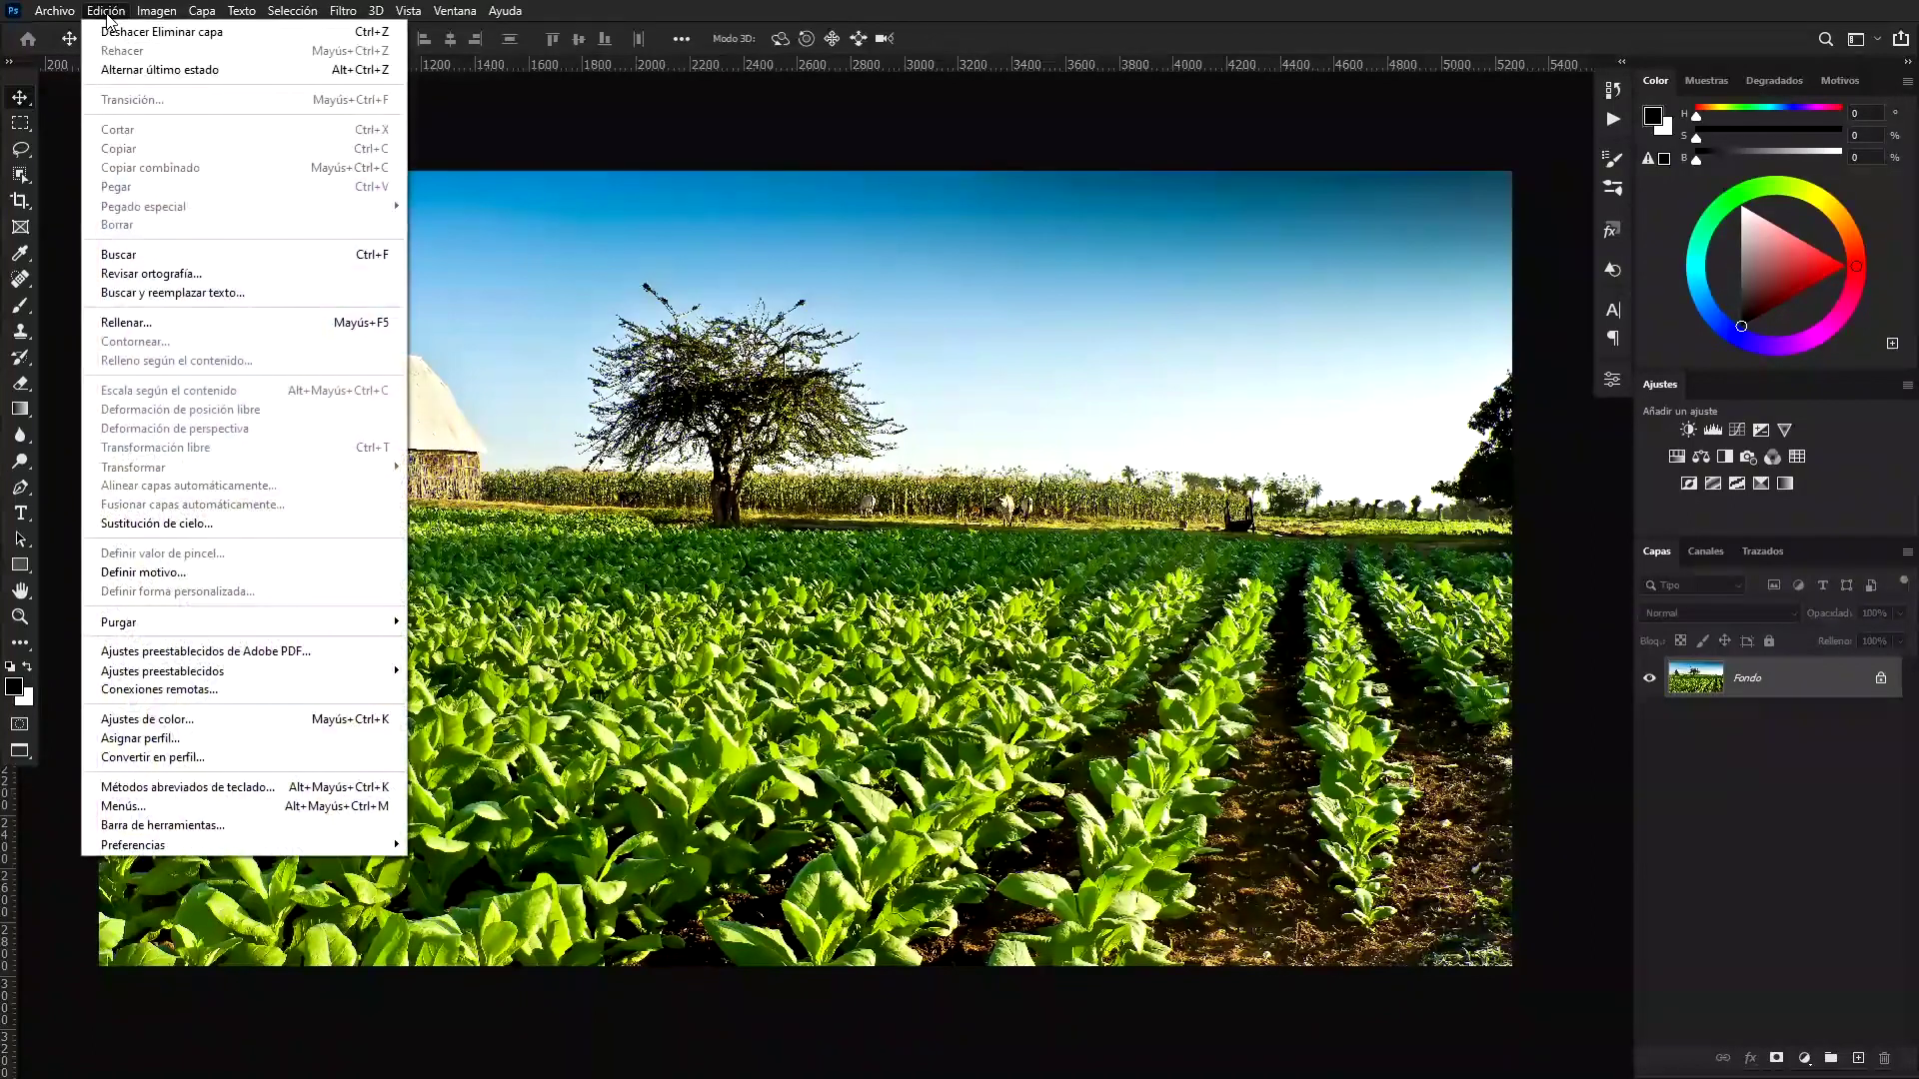
pyautogui.click(157, 524)
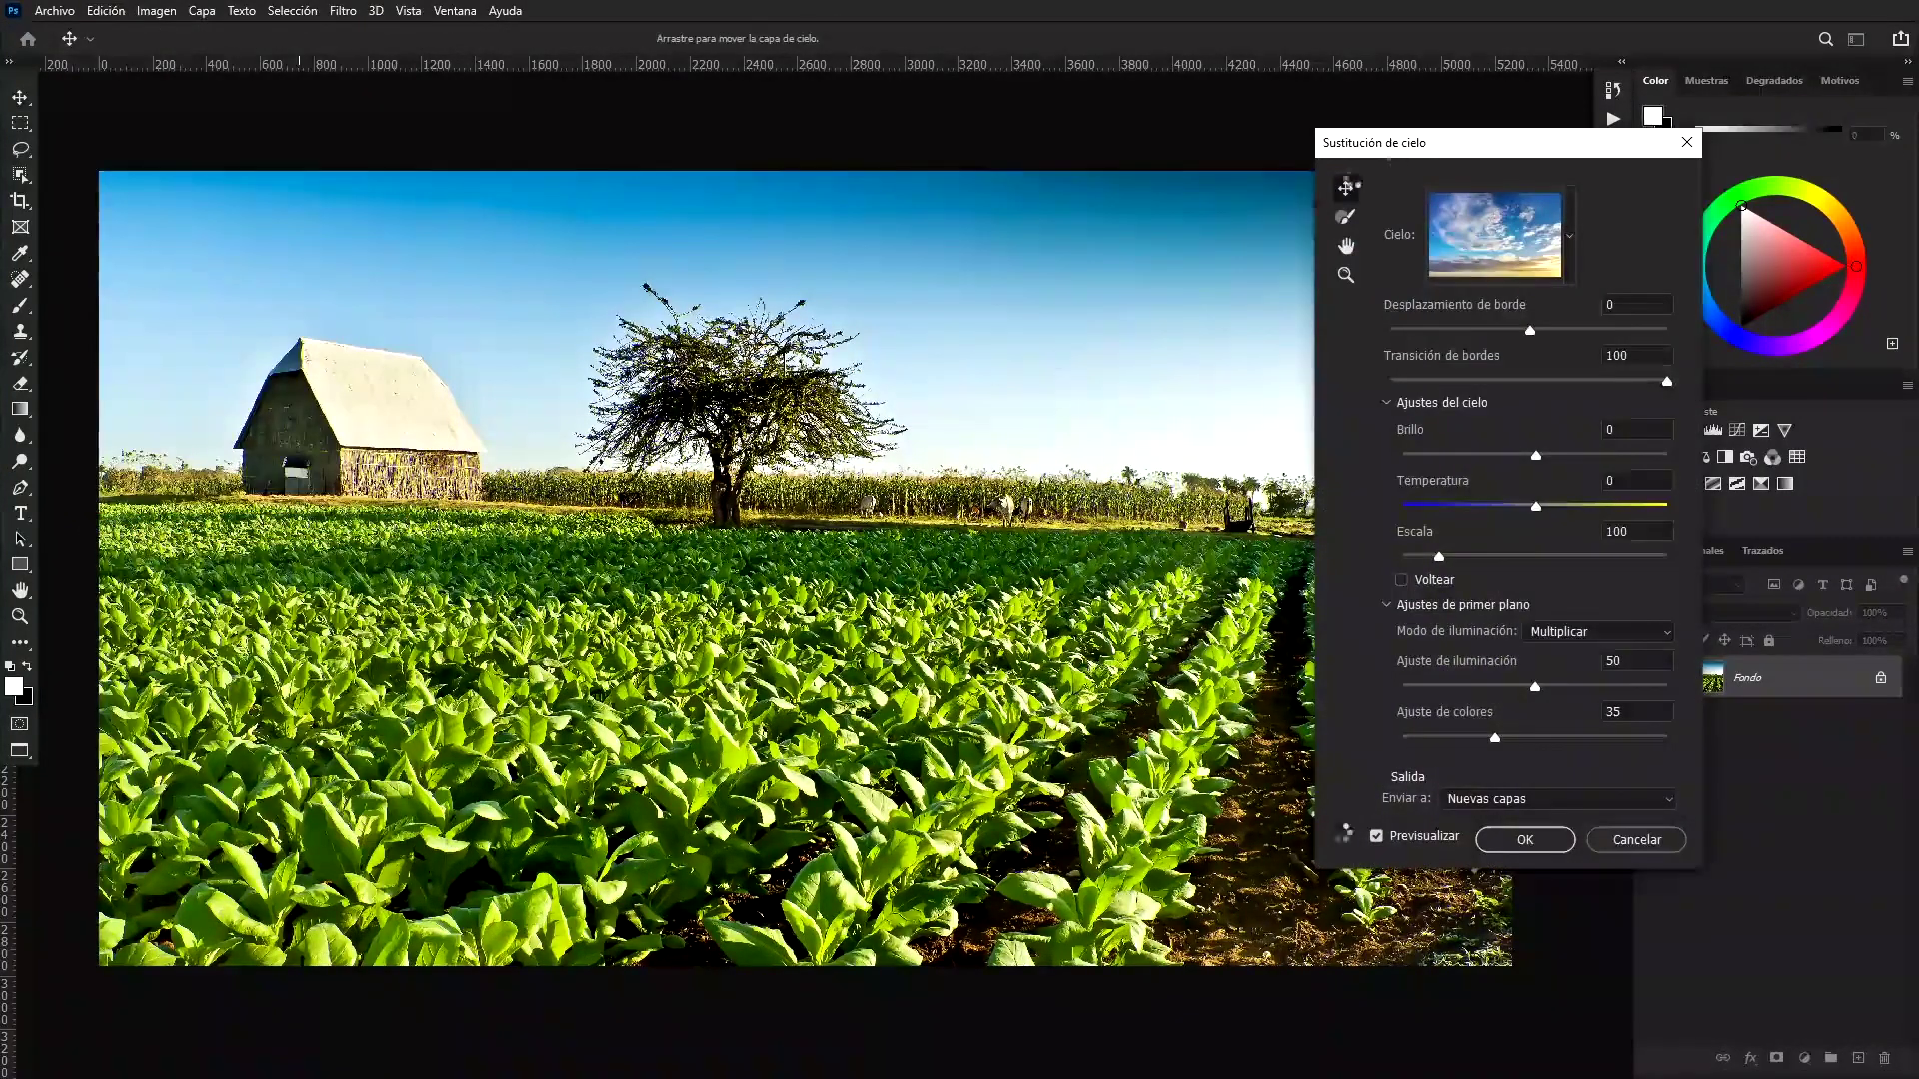
pyautogui.moveTo(1391, 150)
pyautogui.mouseDown()
pyautogui.moveTo(1632, 270)
pyautogui.moveTo(1461, 143)
pyautogui.mouseUp()
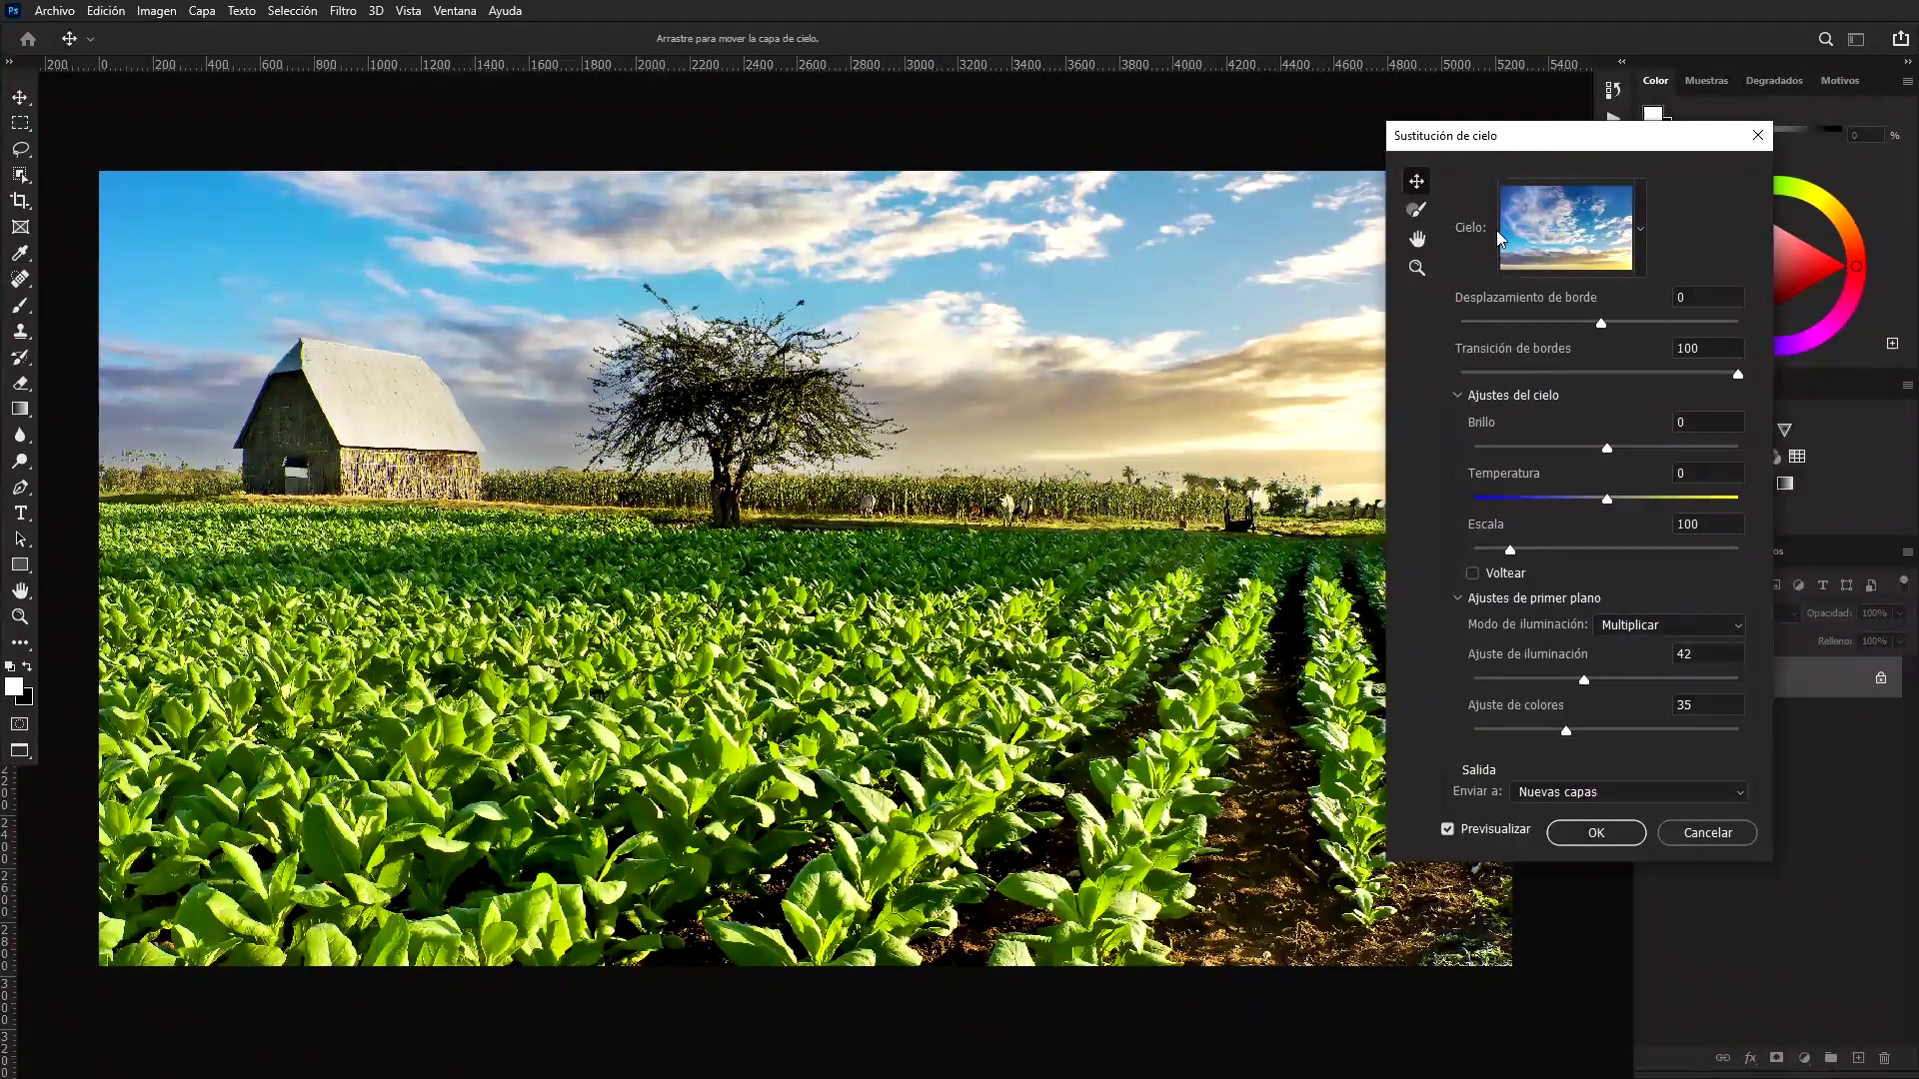
# Try sunset presets on the field, including the first Atardeceres sky
pyautogui.click(1641, 222)
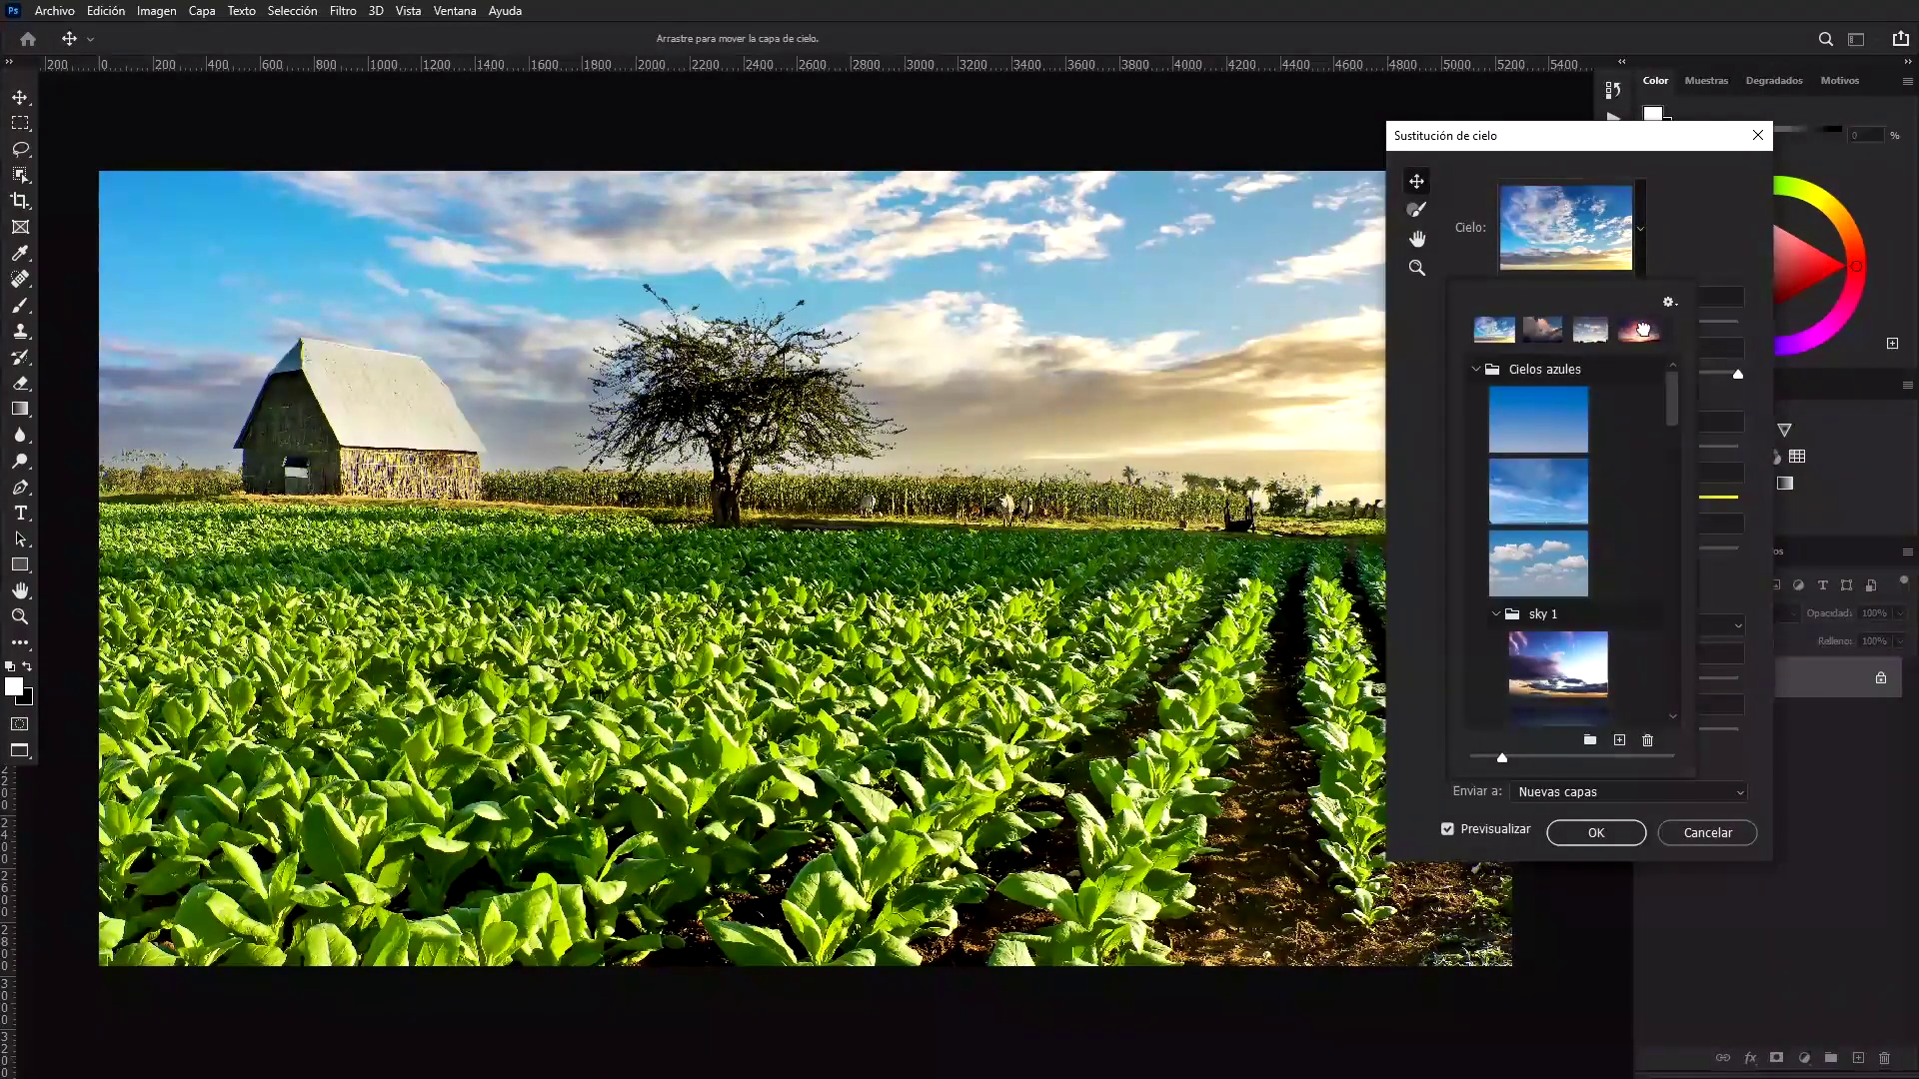
pyautogui.click(1641, 331)
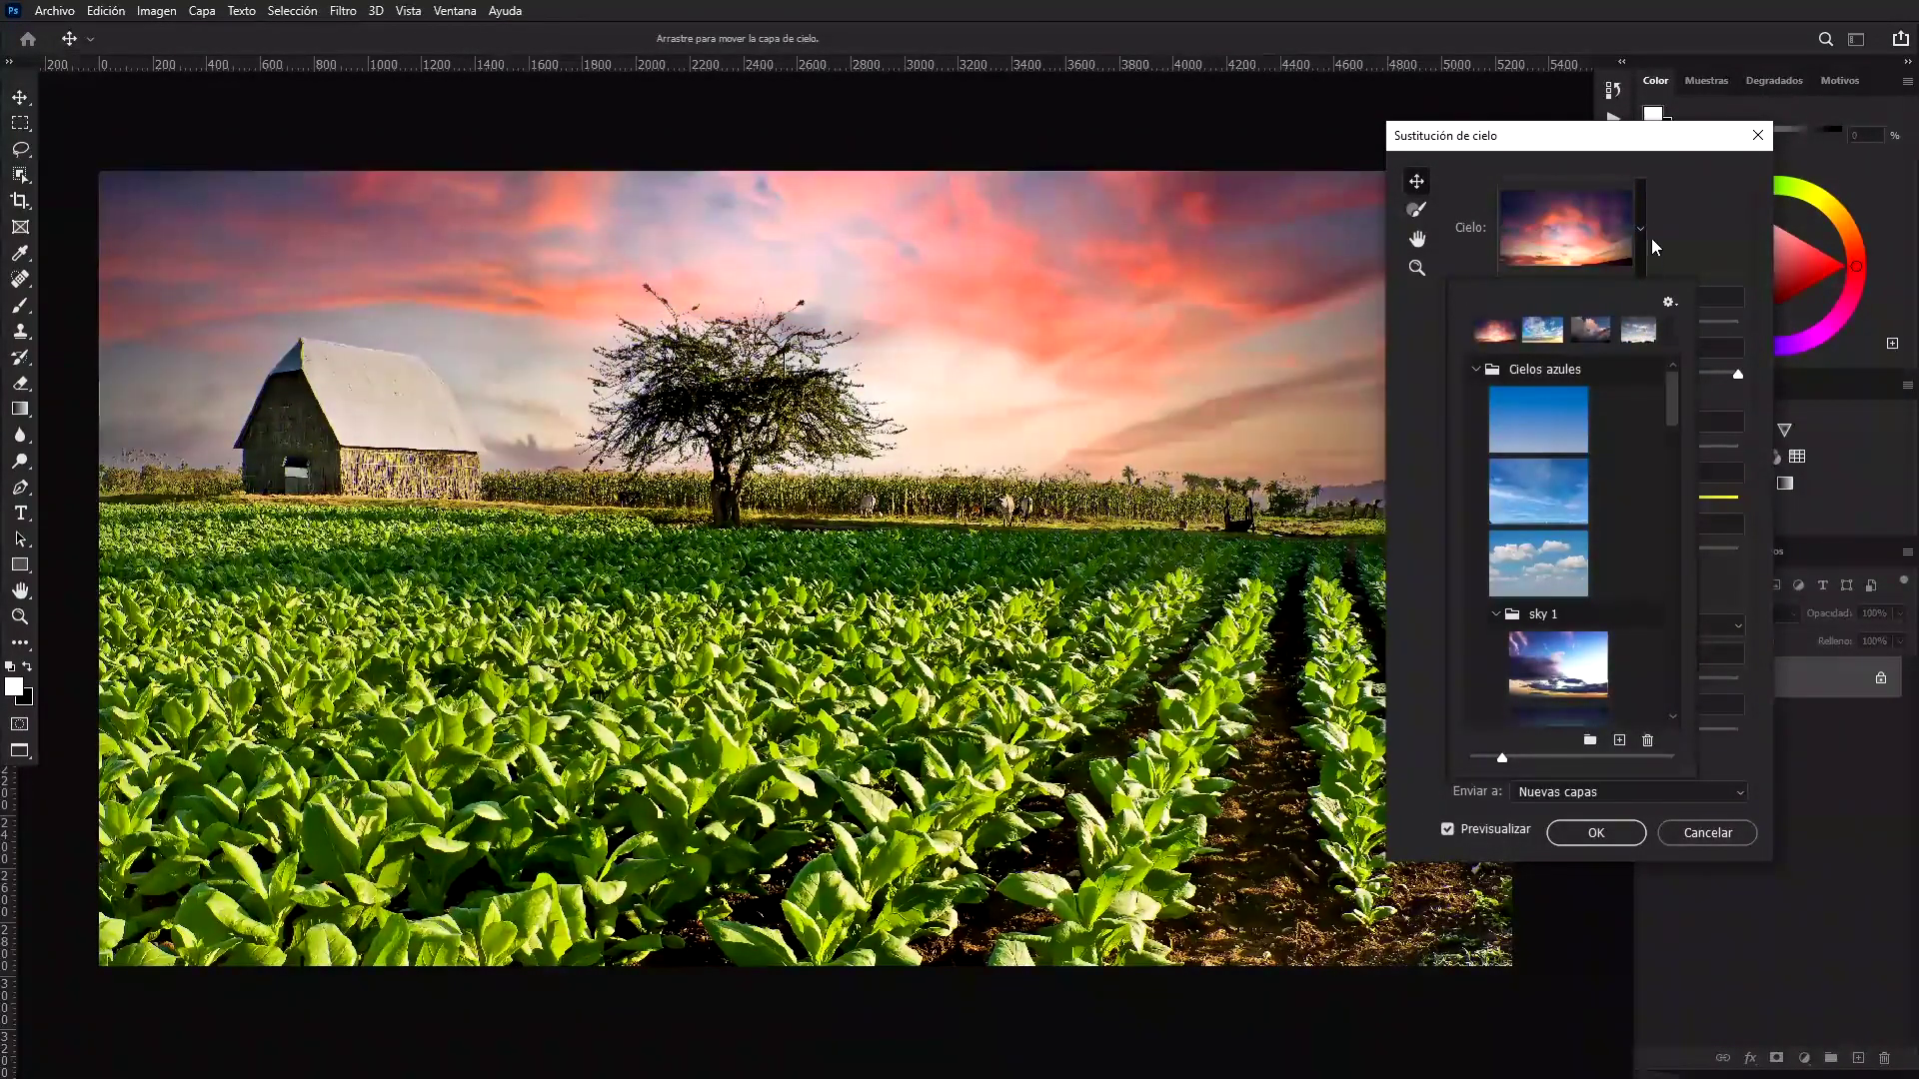
pyautogui.moveTo(1670, 393); pyautogui.dragTo(1673, 600)
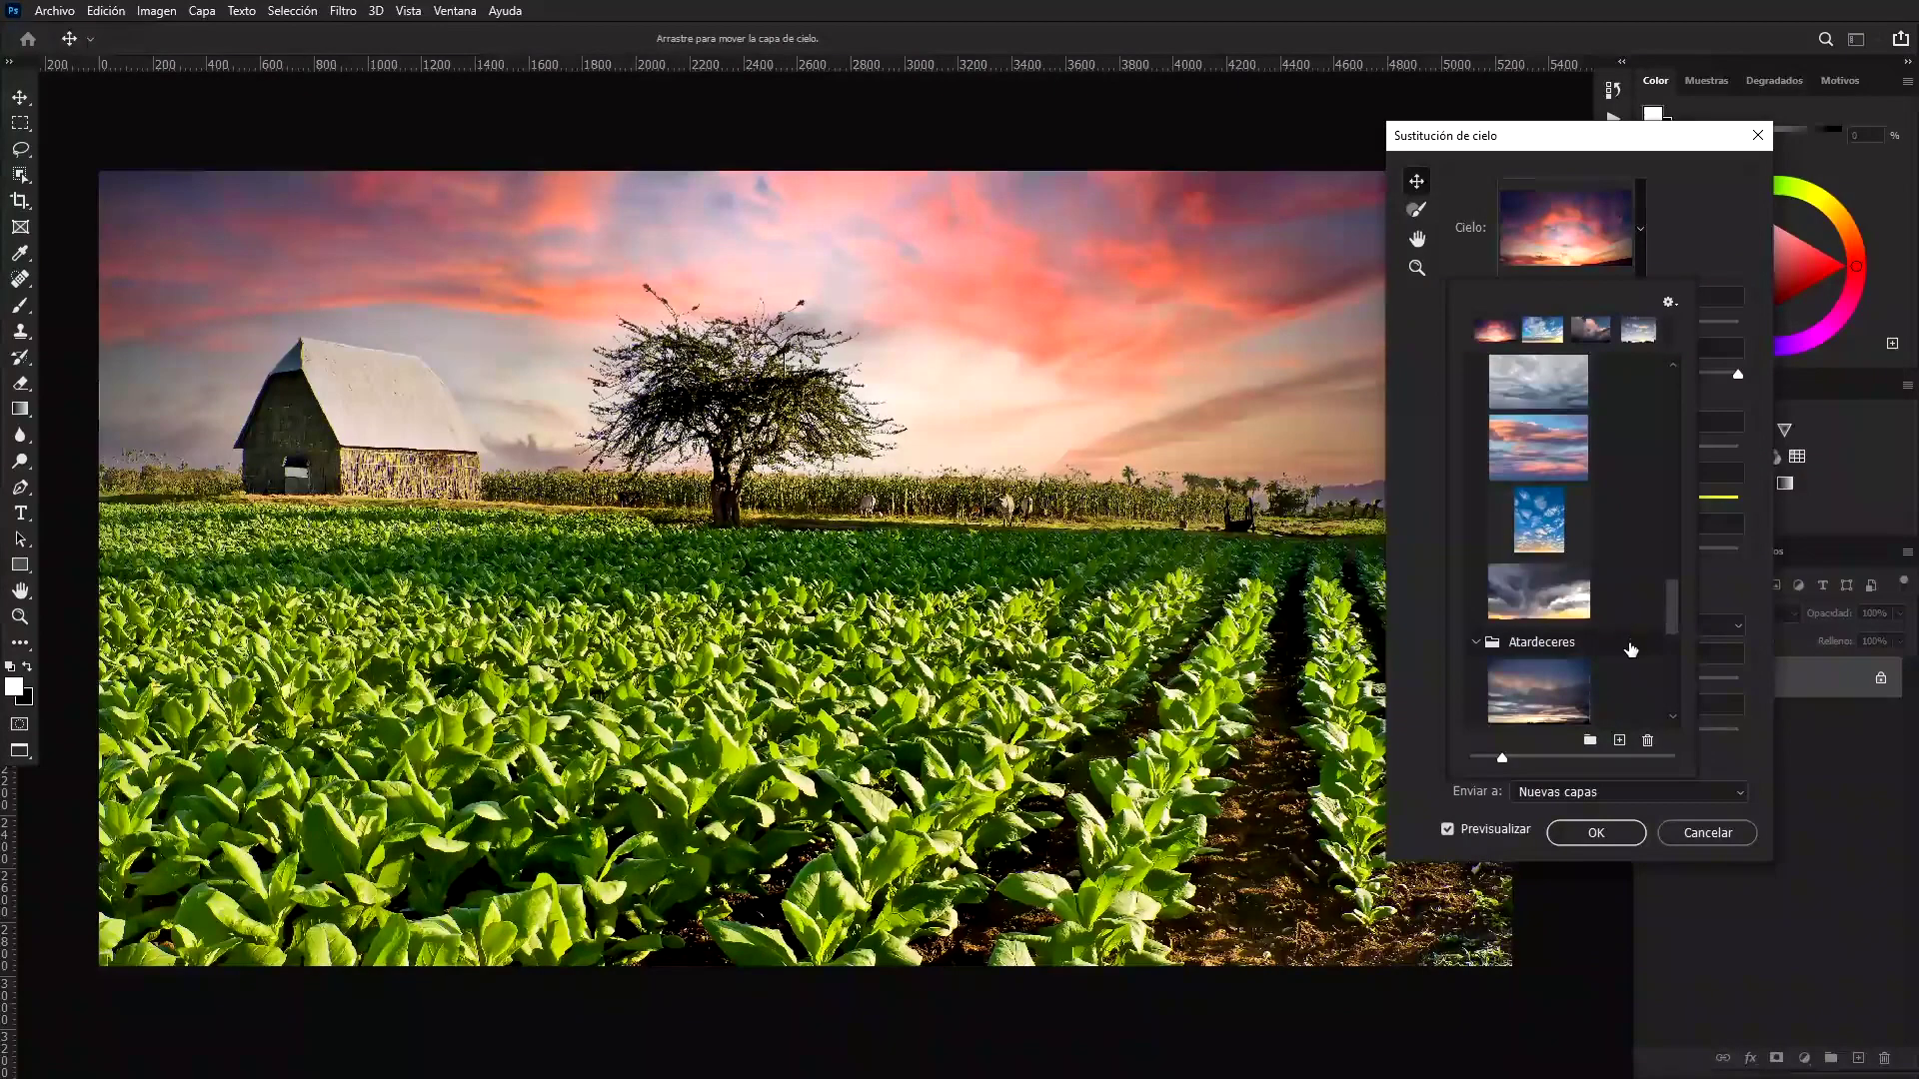
pyautogui.click(1579, 678)
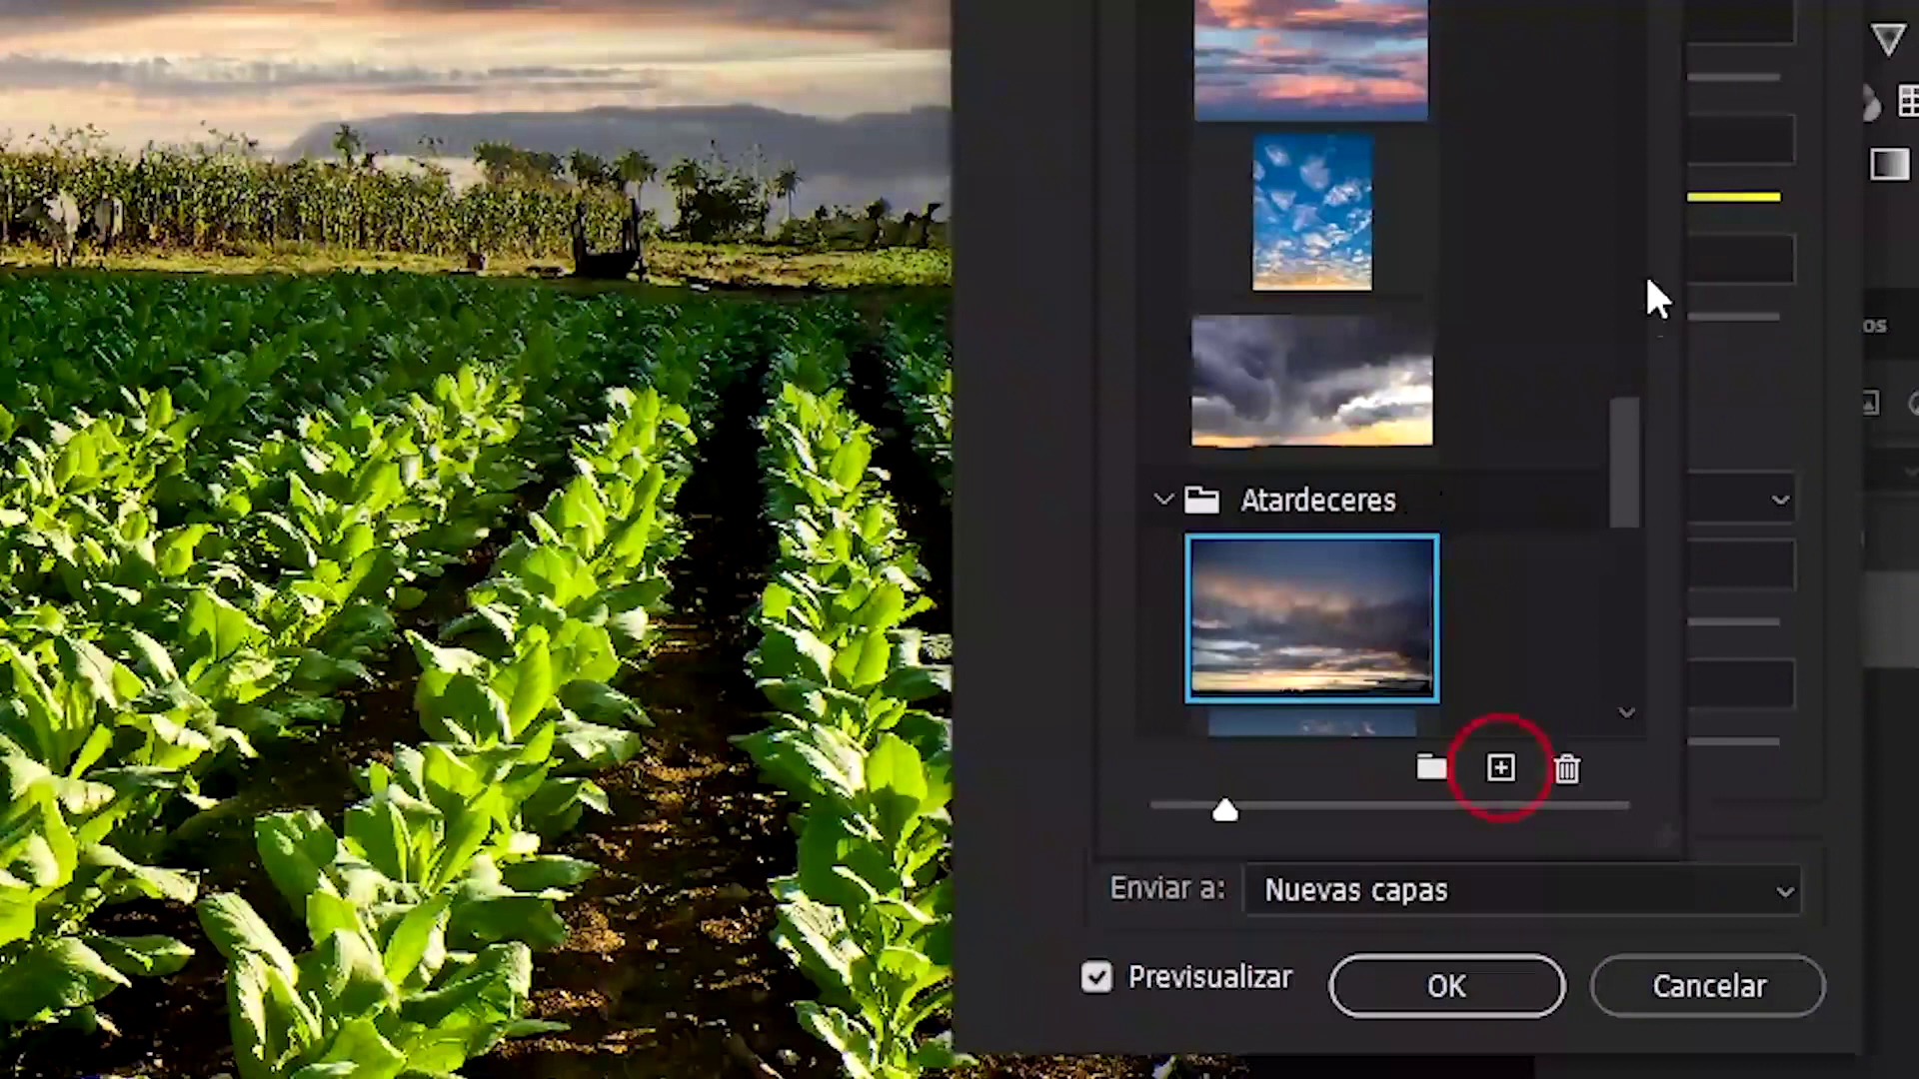
pyautogui.moveTo(1619, 433); pyautogui.dragTo(1647, 619)
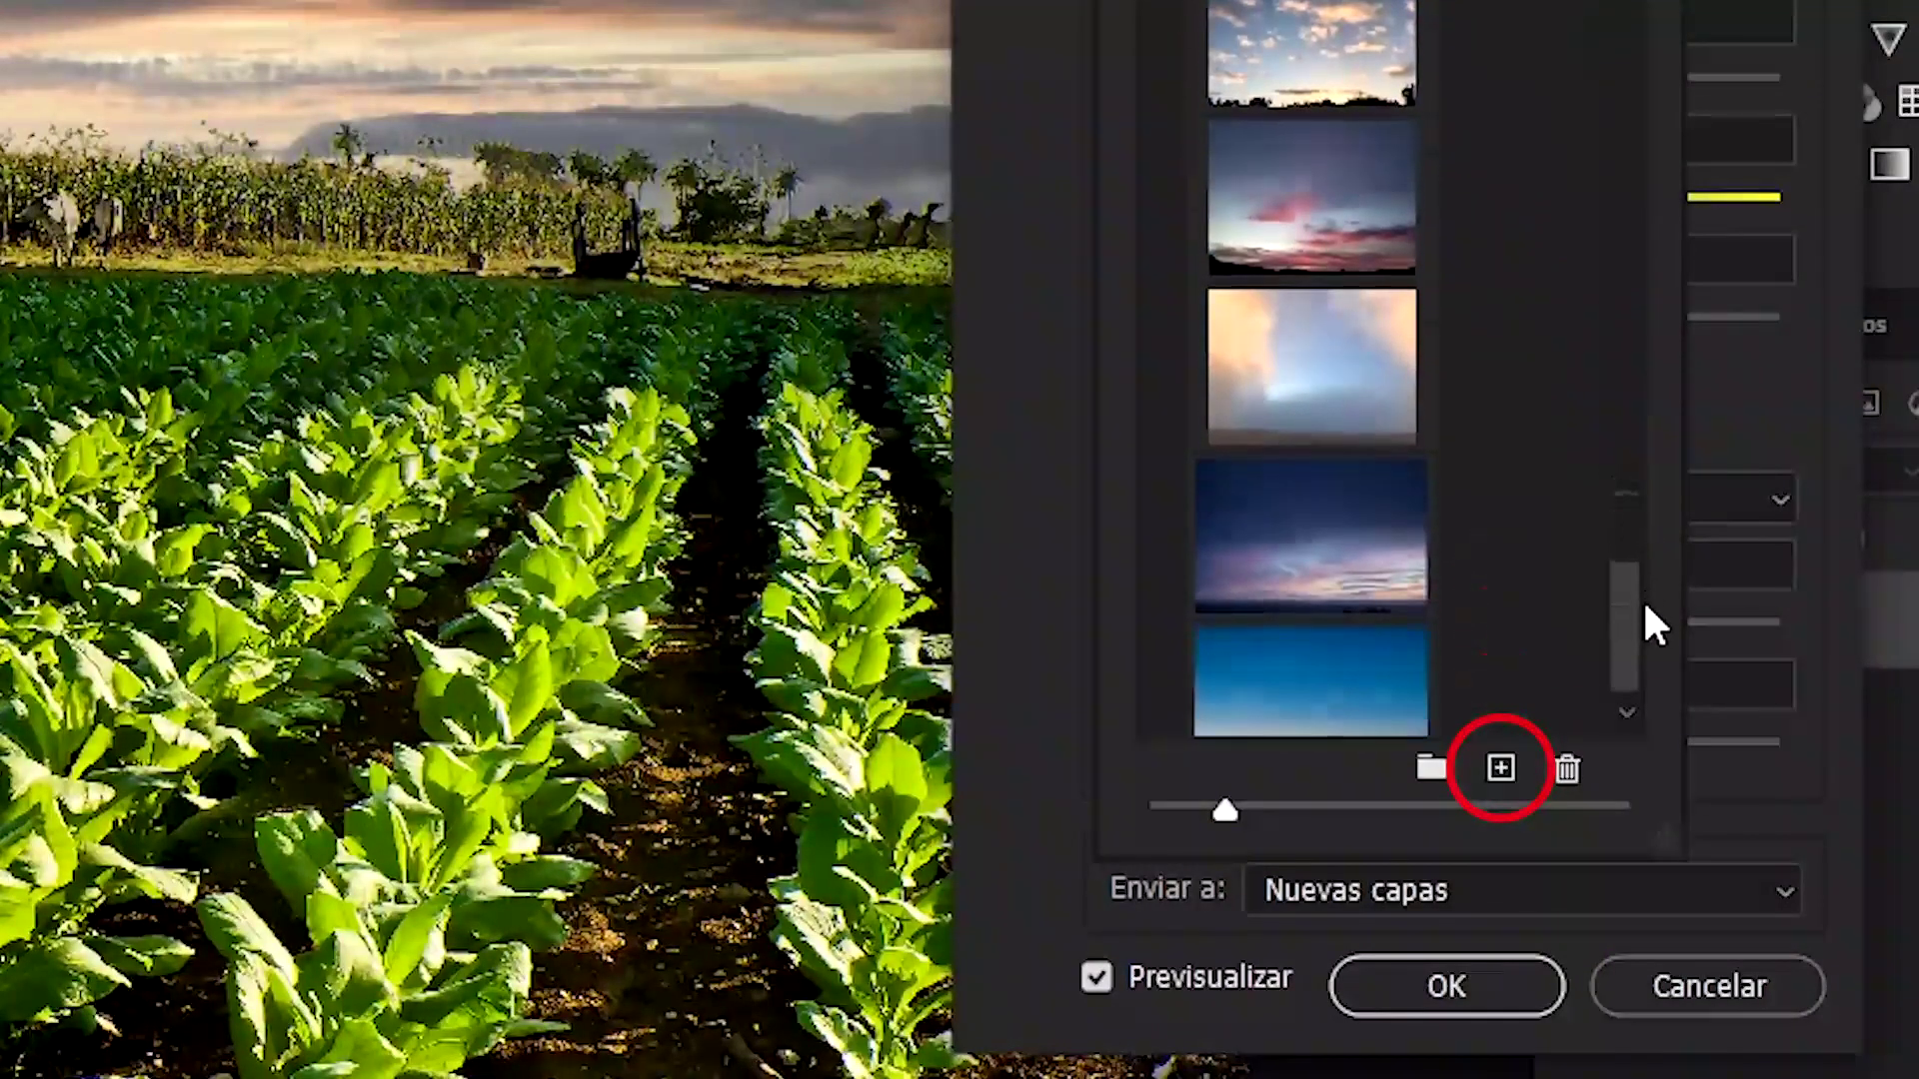
# Import a dark sunset image file as a new custom sky
pyautogui.click(1500, 769)
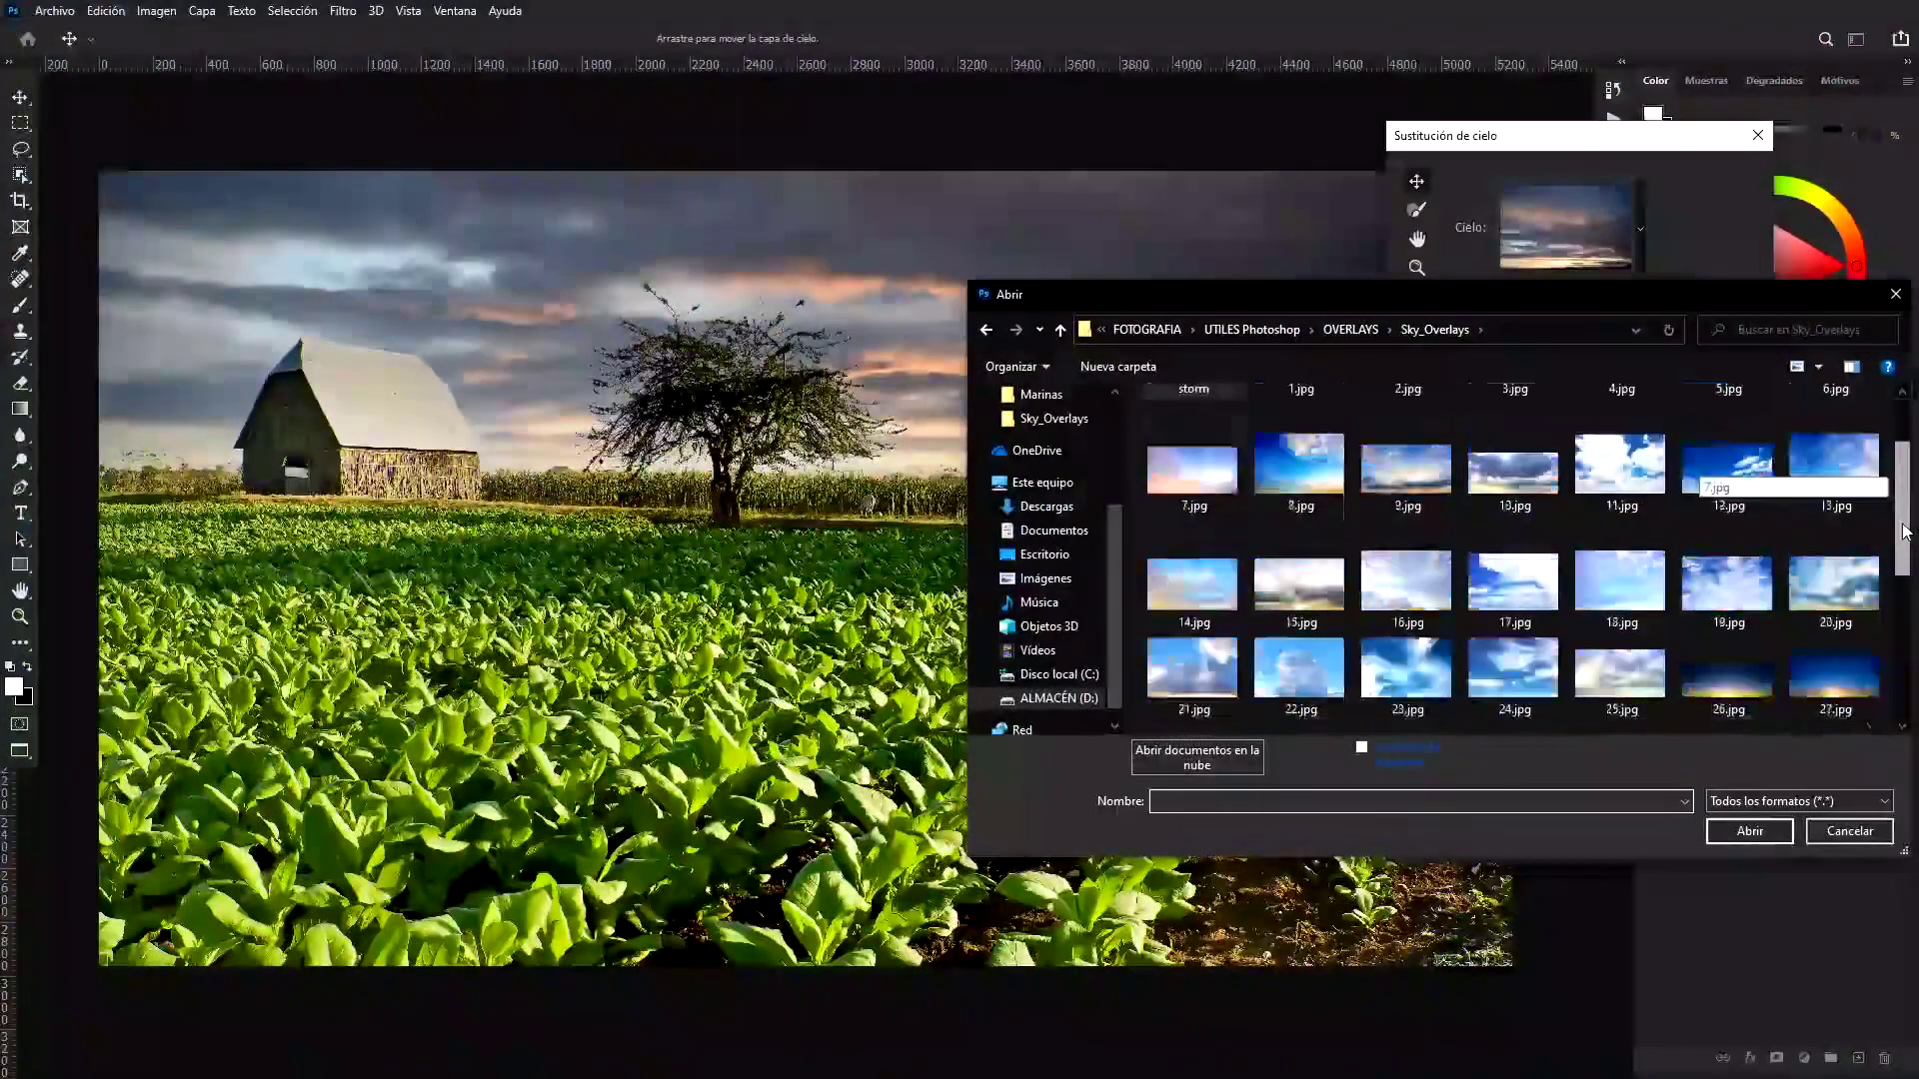
pyautogui.scroll(-5, 1904, 529)
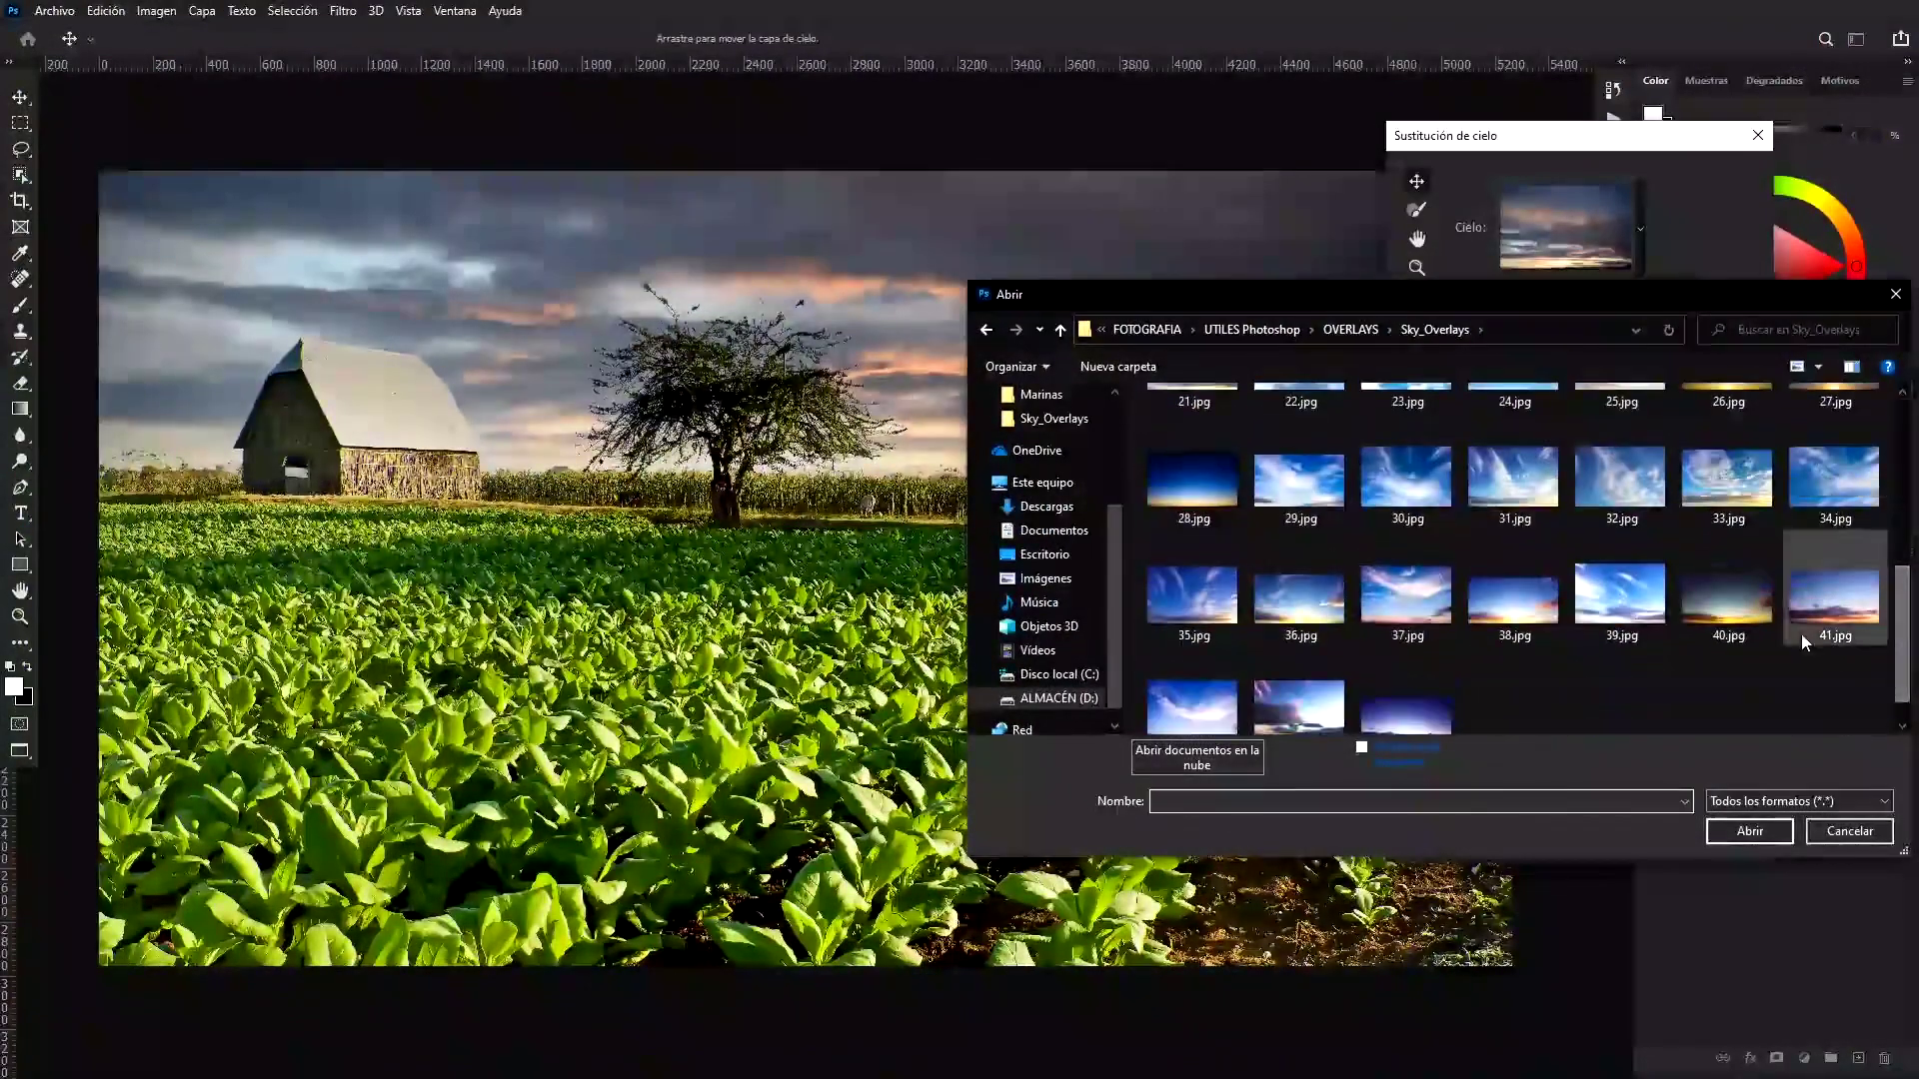
pyautogui.click(1727, 590)
pyautogui.doubleClick(1299, 665)
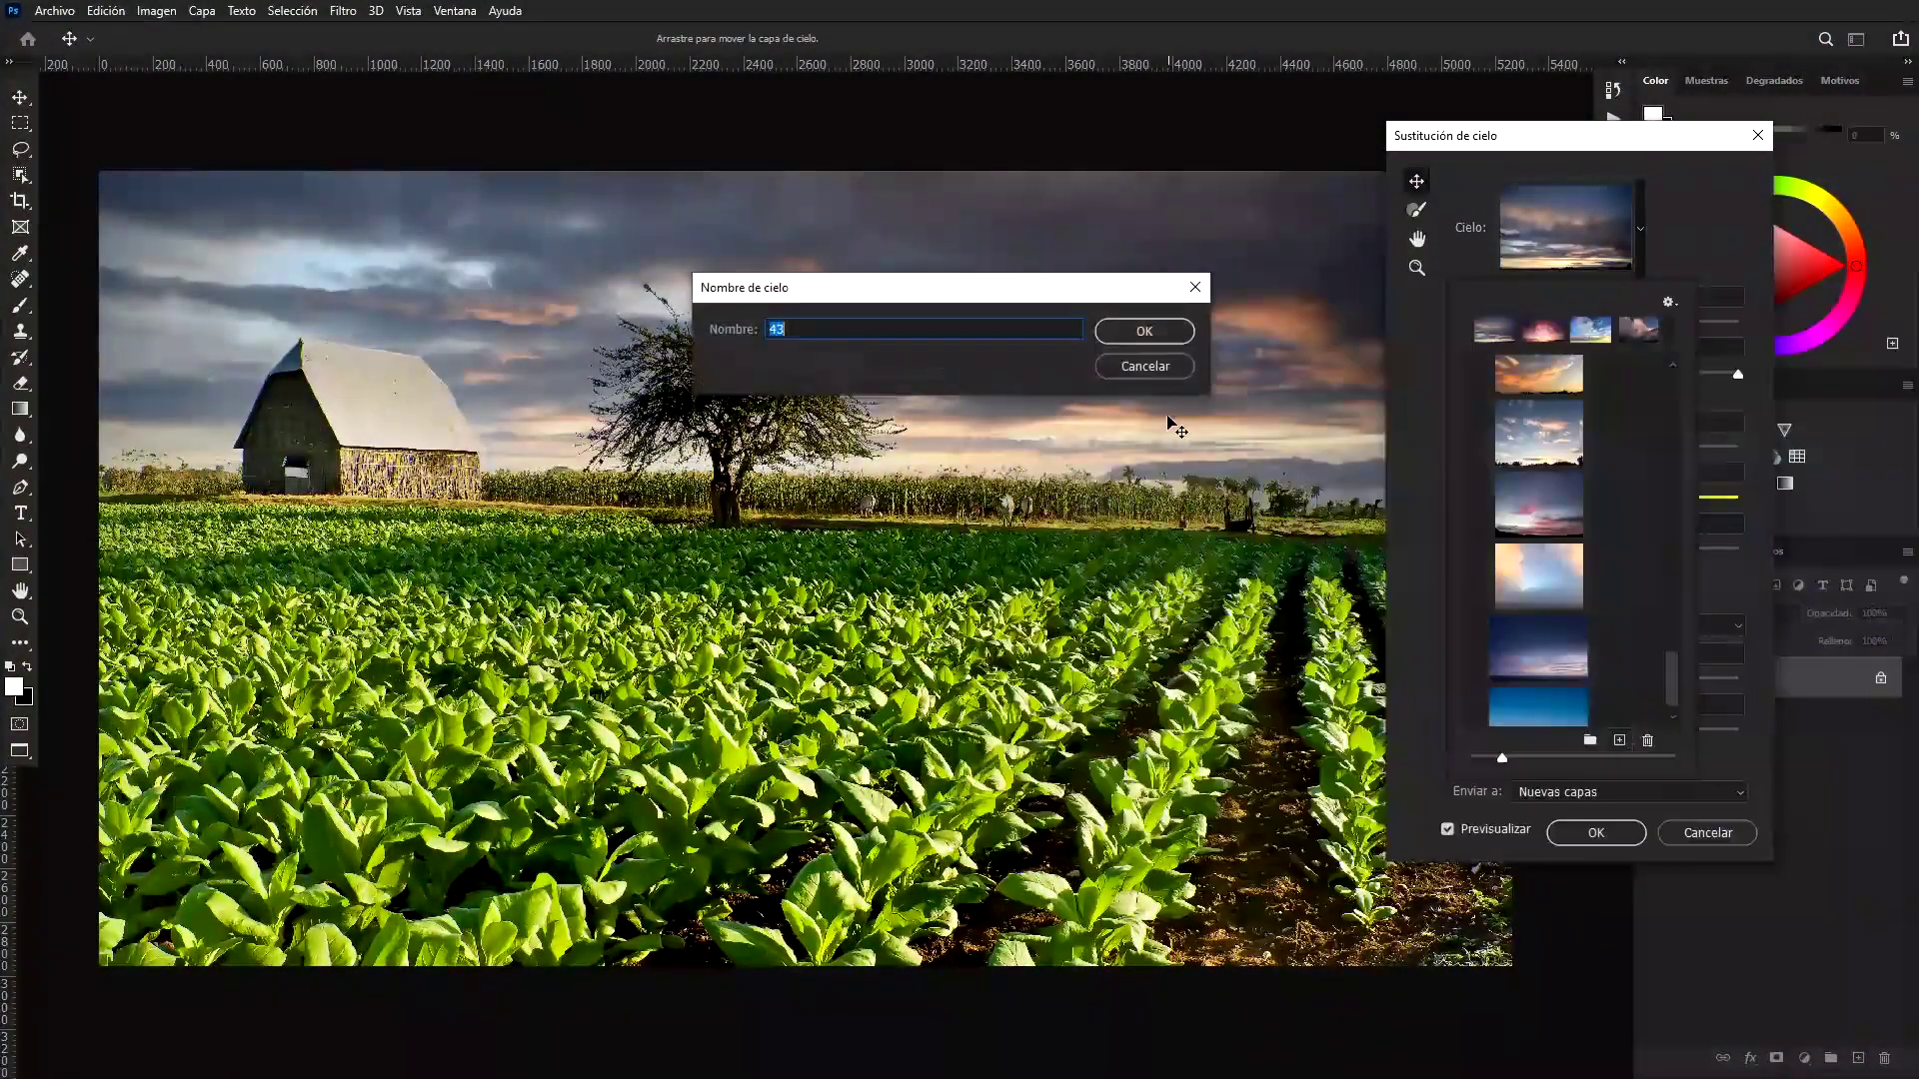
pyautogui.click(1135, 329)
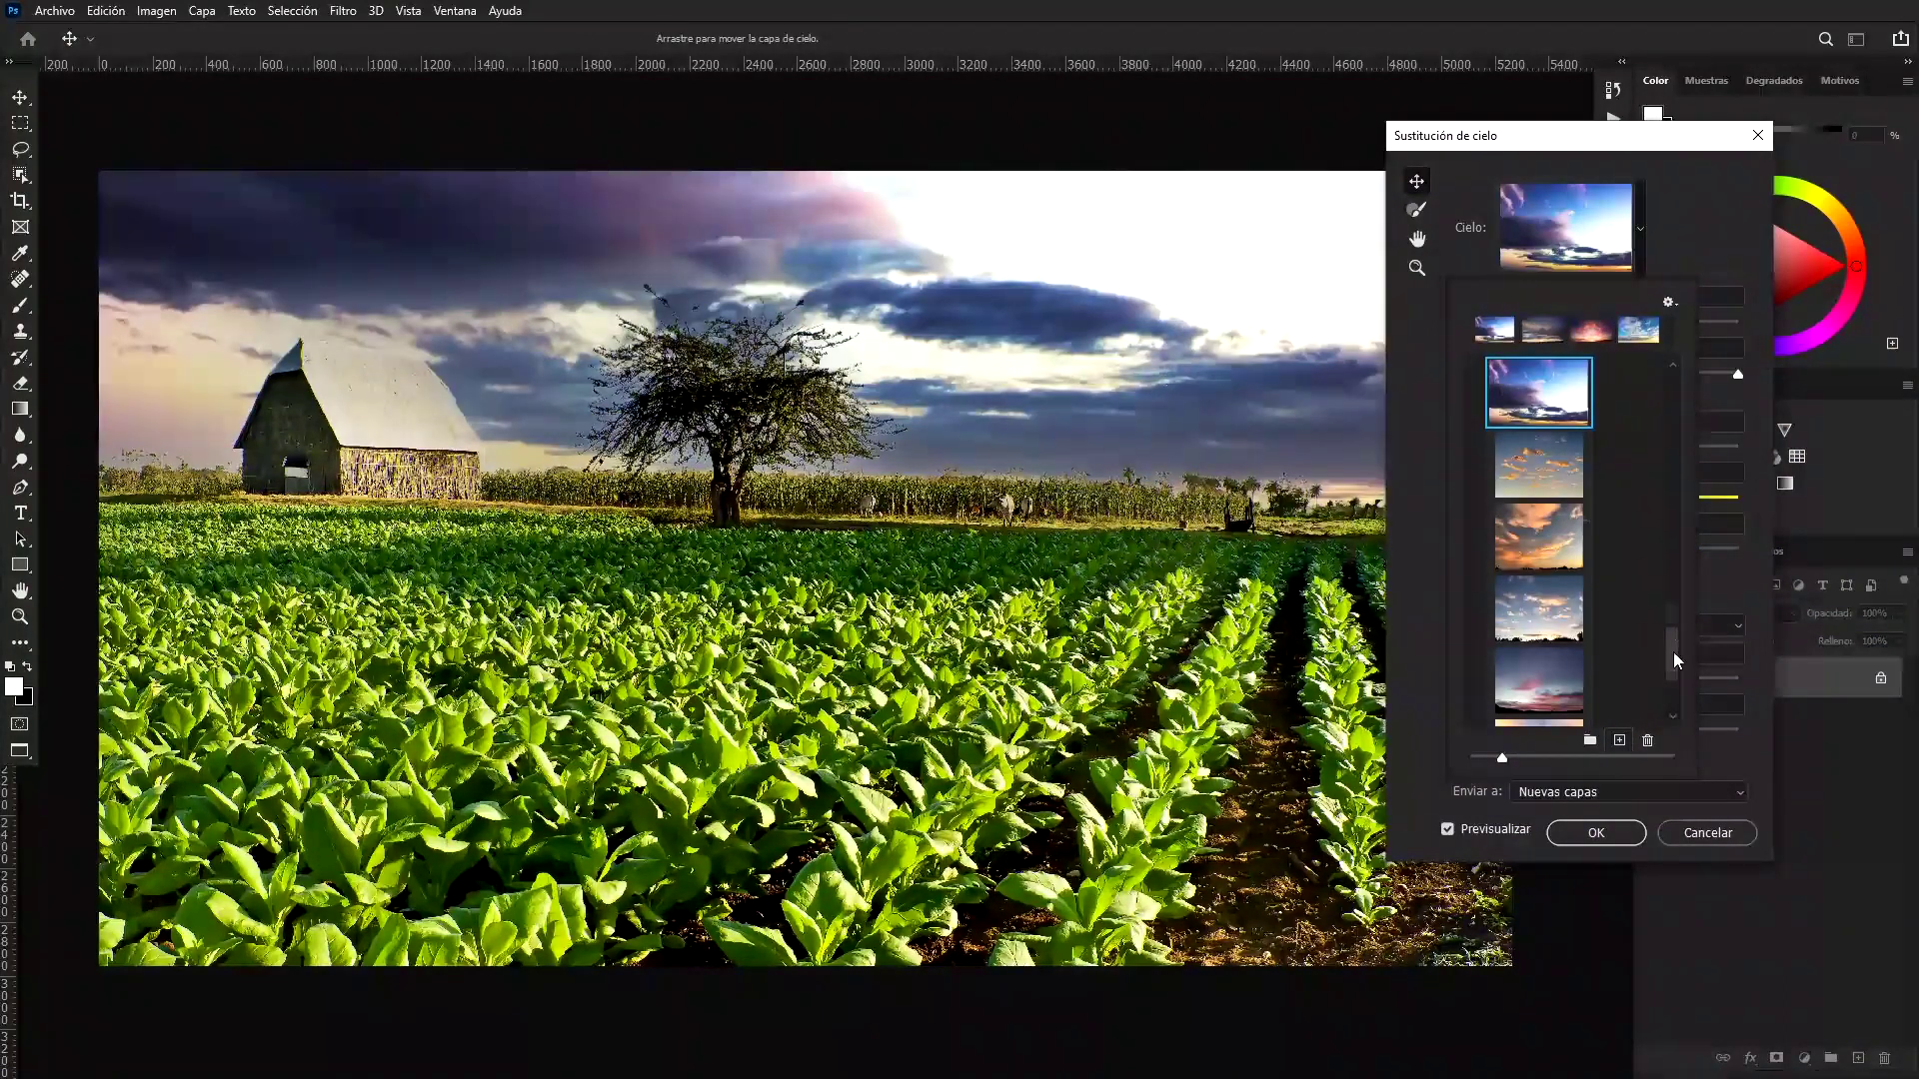
# Select the blue sky with golden horizon clouds, then browse custom sky files without loading one
pyautogui.moveTo(1673, 652)
pyautogui.mouseDown()
pyautogui.moveTo(1688, 381)
pyautogui.moveTo(1688, 450)
pyautogui.mouseUp()
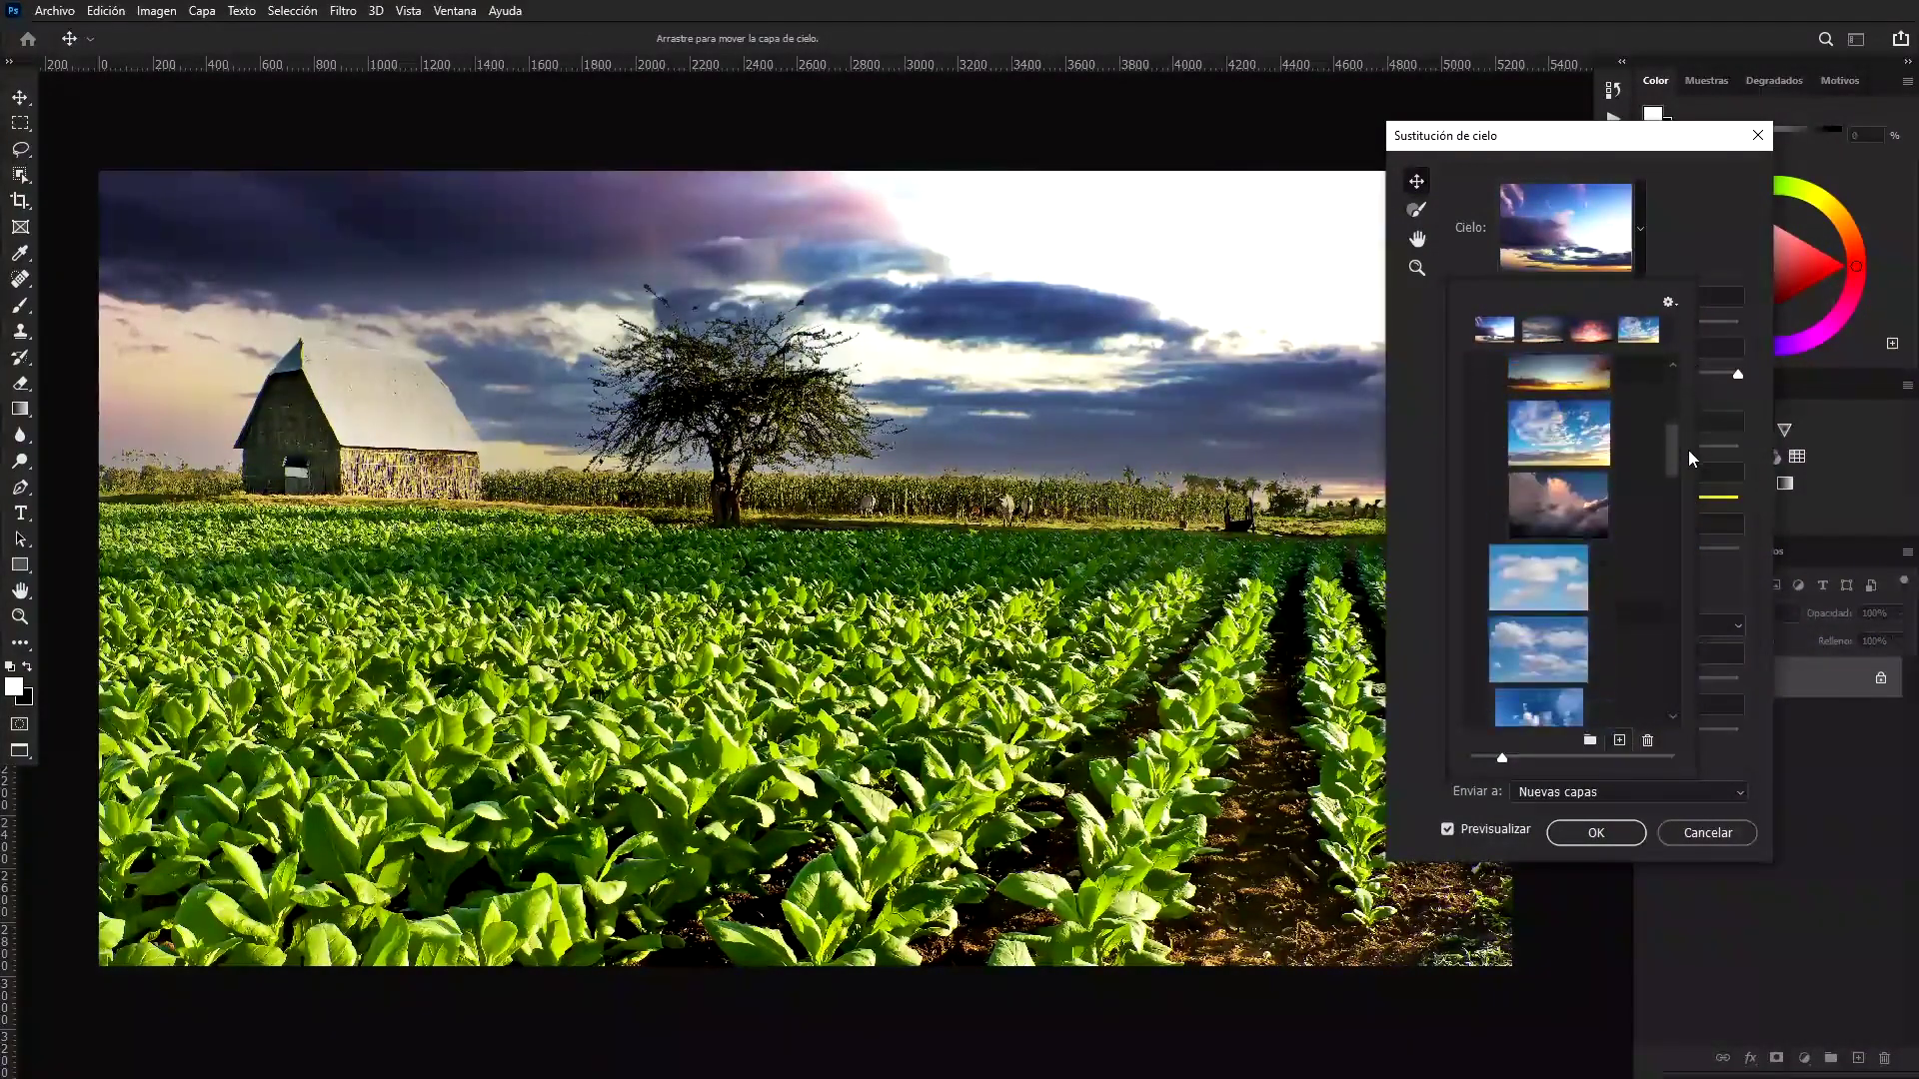
pyautogui.click(1556, 503)
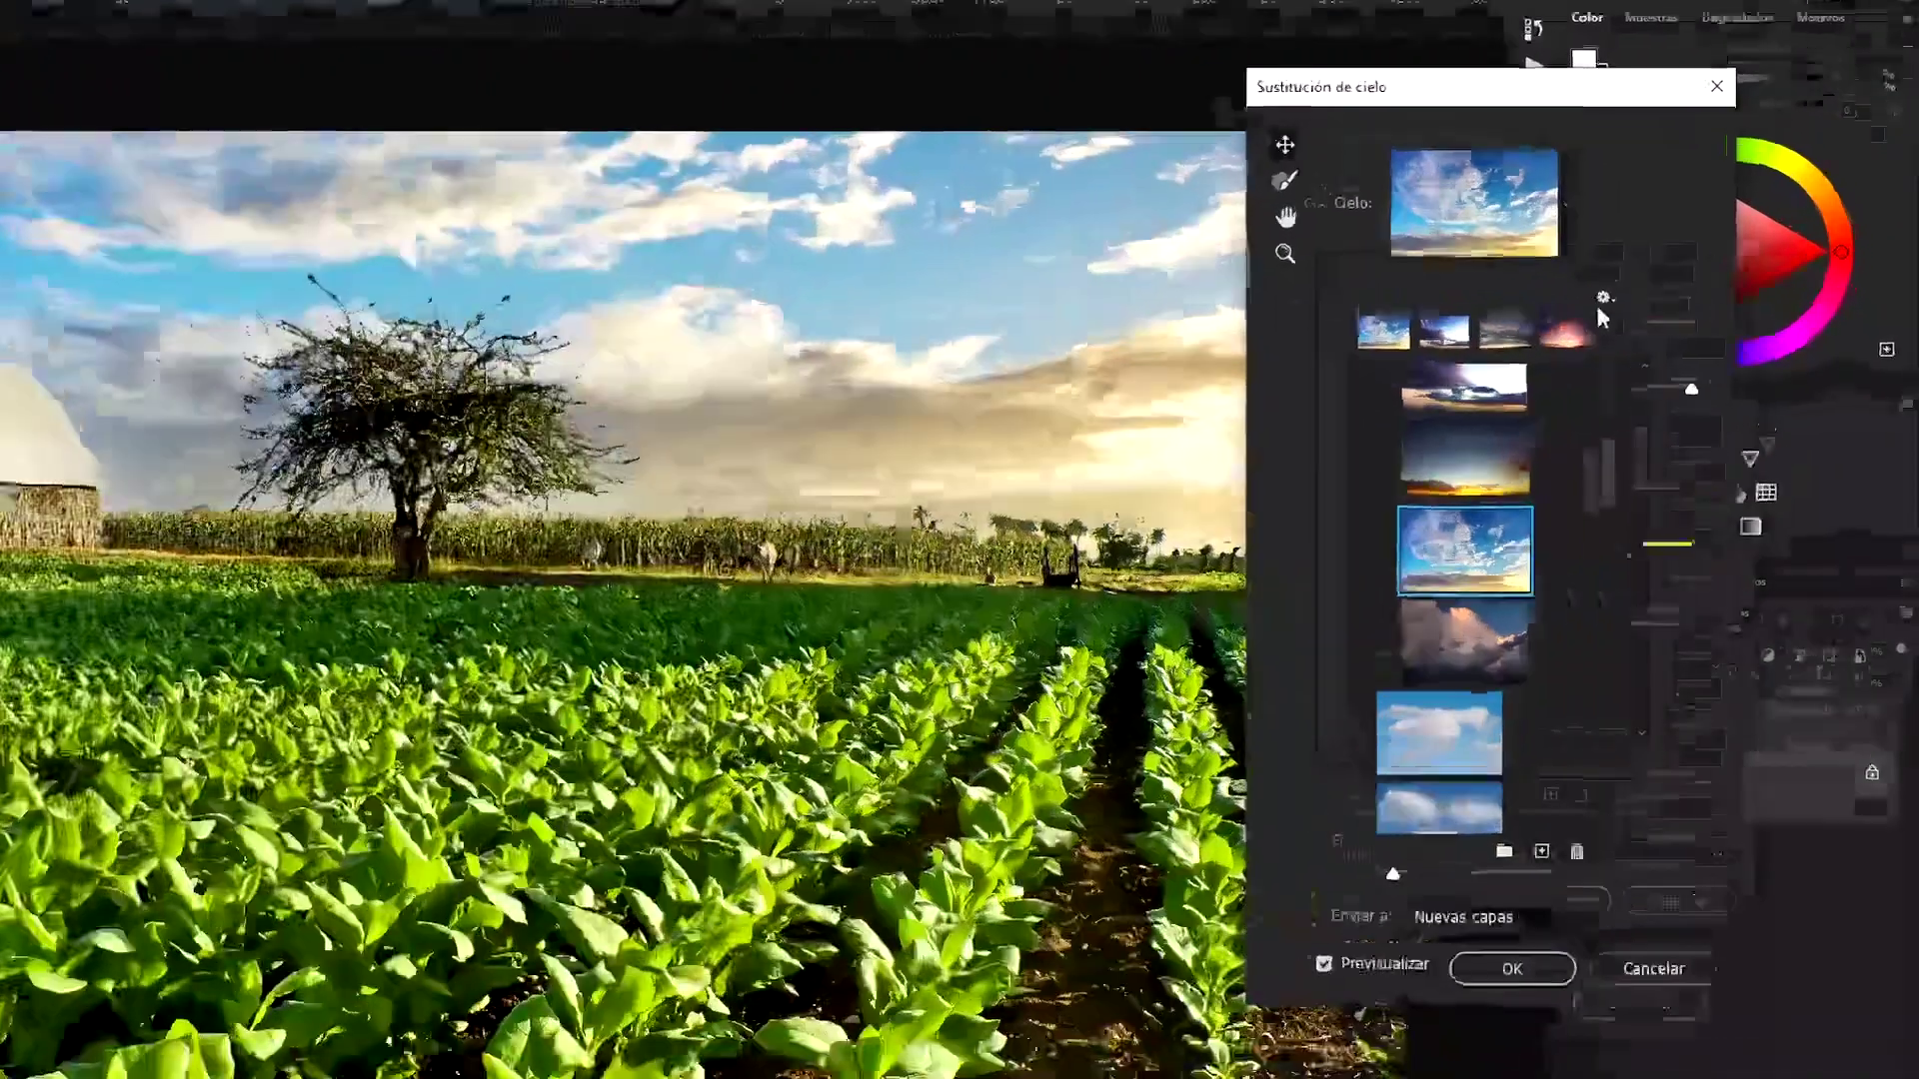
pyautogui.click(1668, 301)
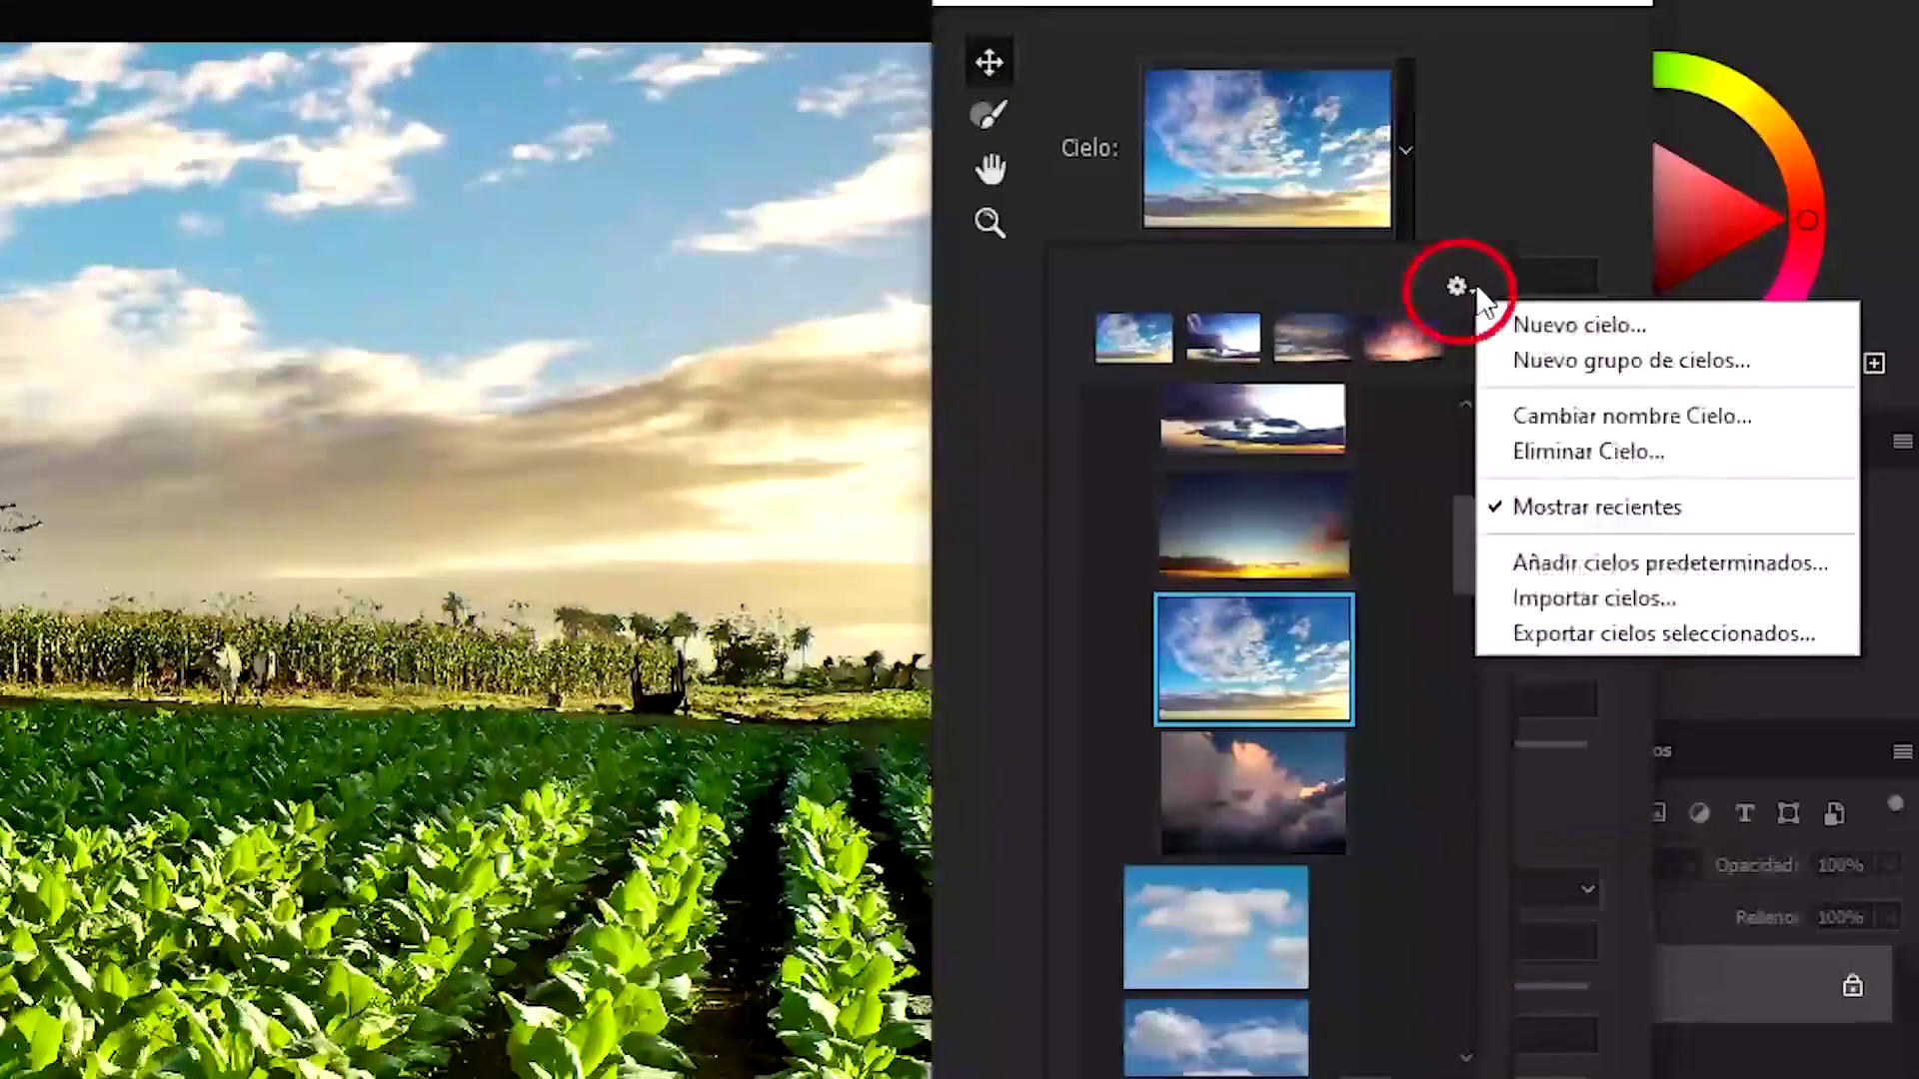
pyautogui.click(1551, 315)
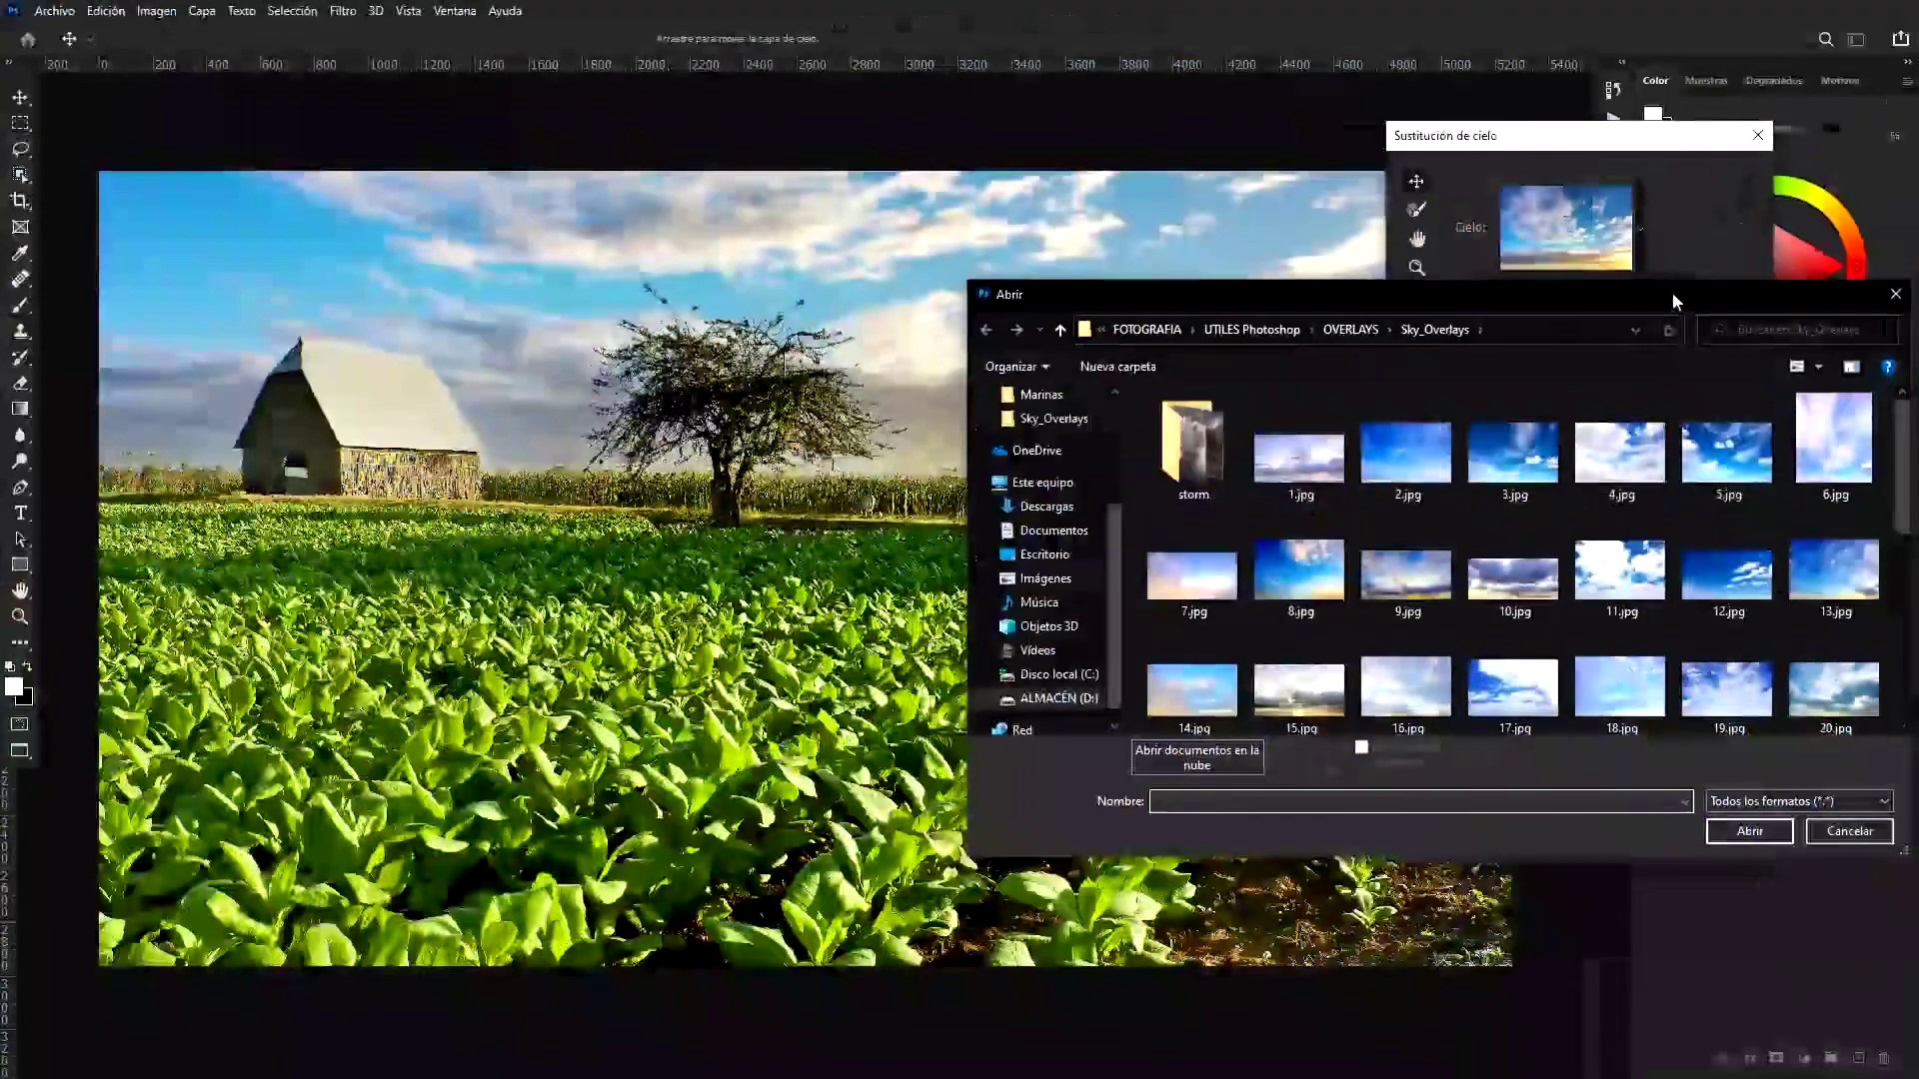
pyautogui.moveTo(1671, 292); pyautogui.dragTo(1068, 133)
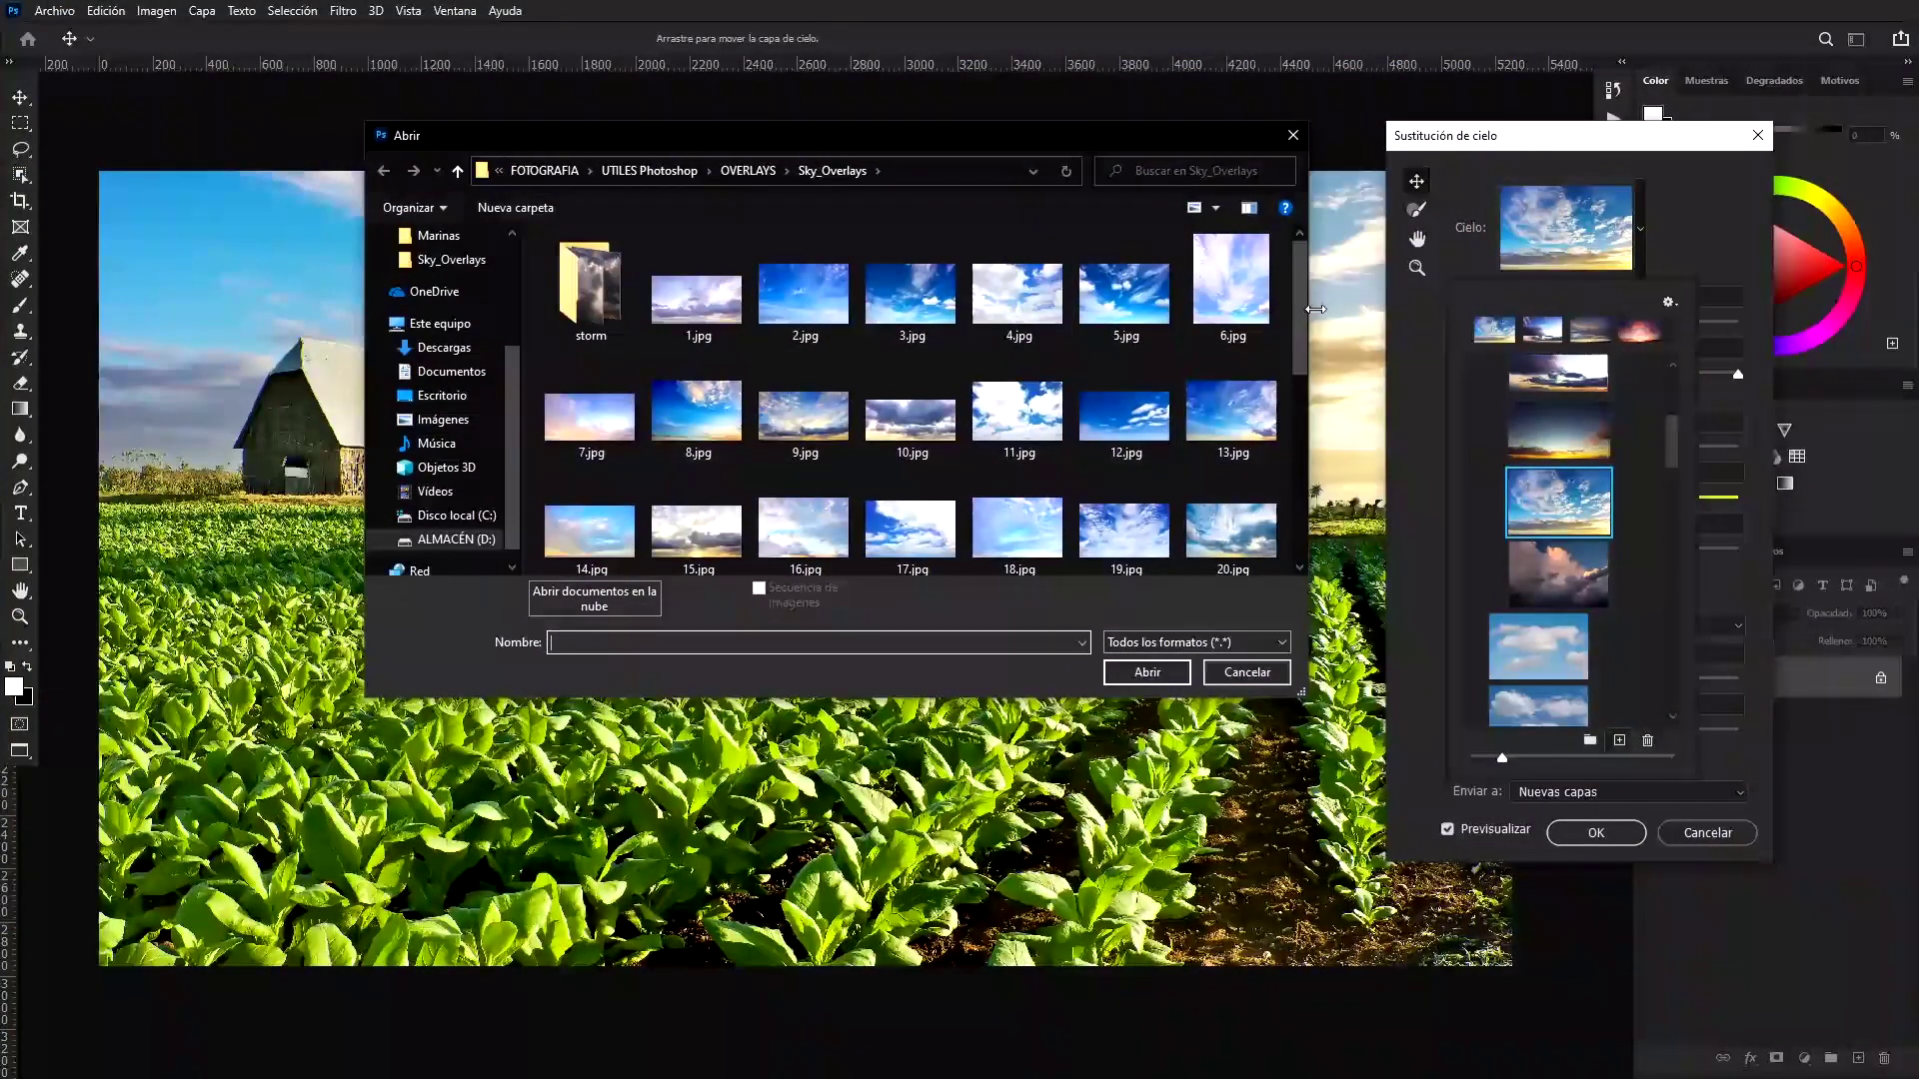
pyautogui.moveTo(1299, 260); pyautogui.dragTo(1321, 619)
pyautogui.press('Escape')
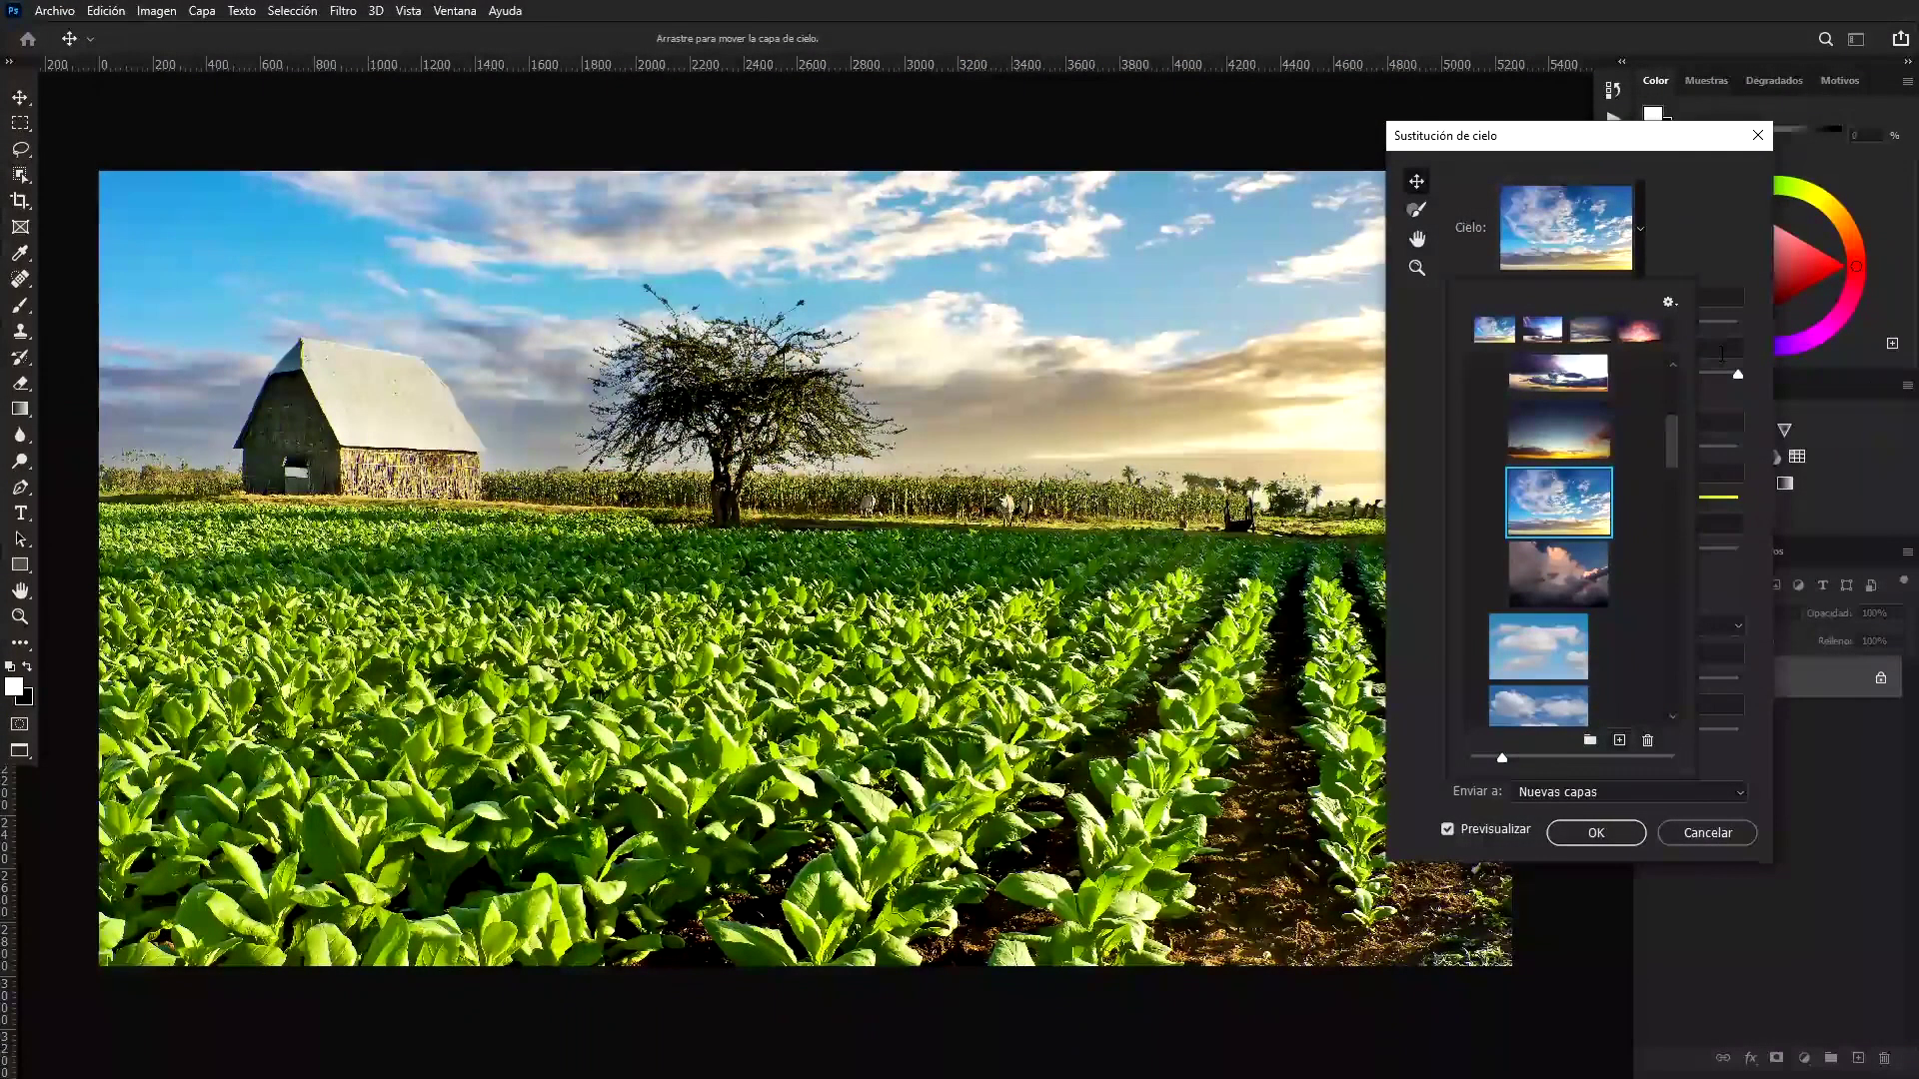
# Set the field sky's Shift Edge to -43 and Fade Edge to about 86
pyautogui.click(1707, 238)
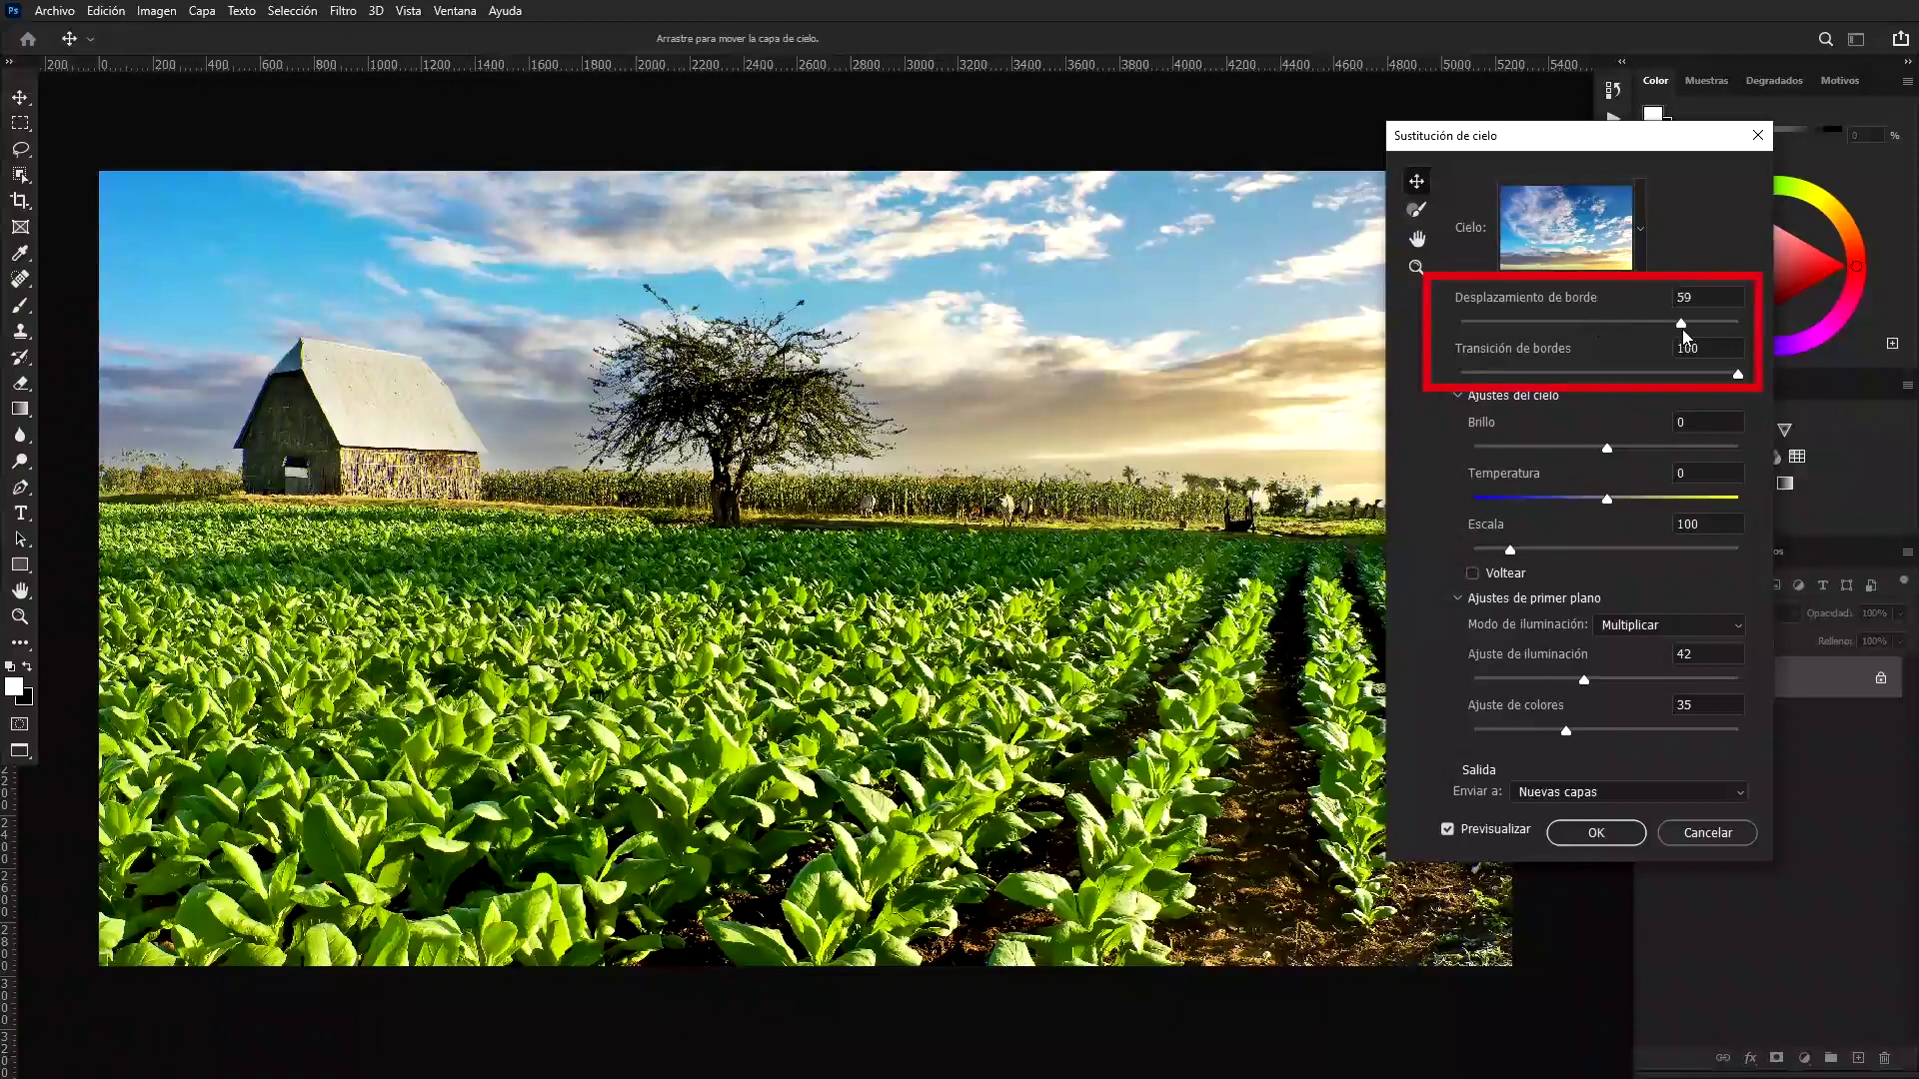
pyautogui.moveTo(1681, 327); pyautogui.dragTo(1532, 325)
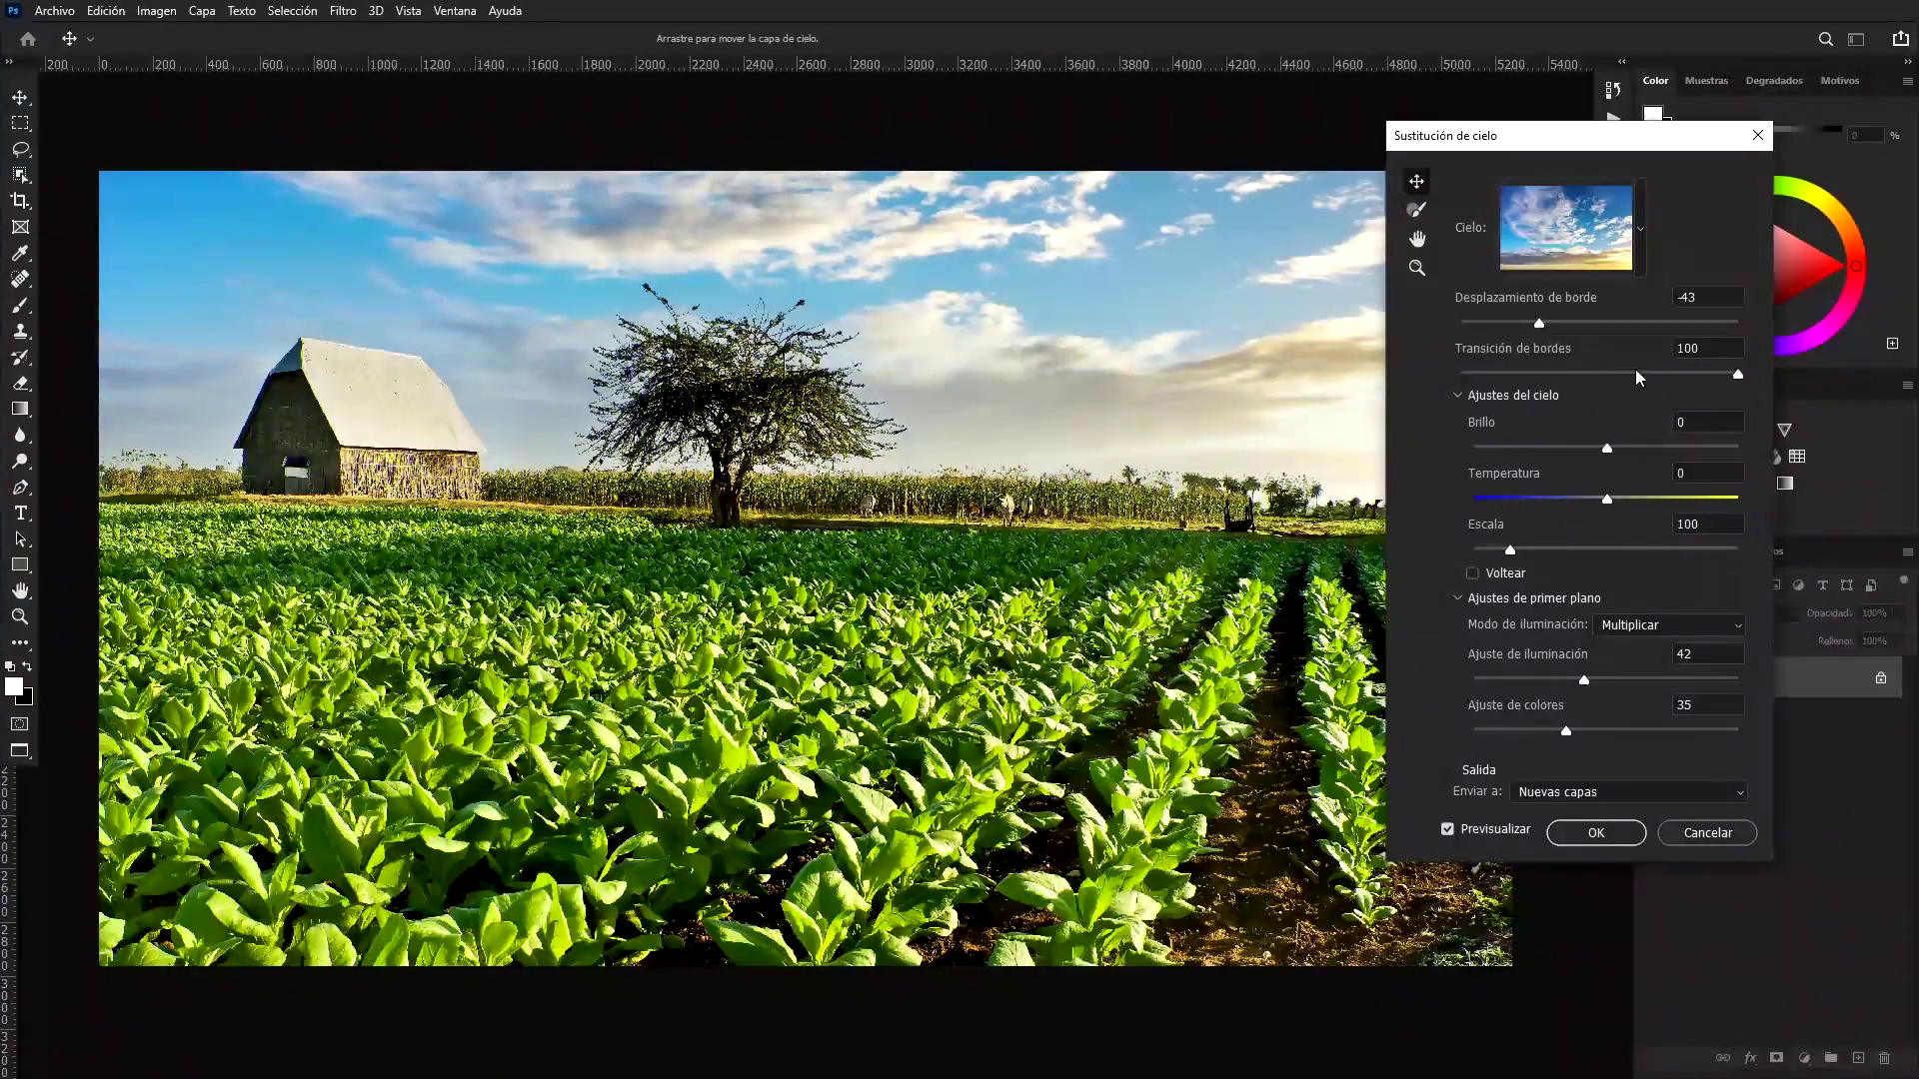
pyautogui.moveTo(1737, 375); pyautogui.dragTo(1490, 376)
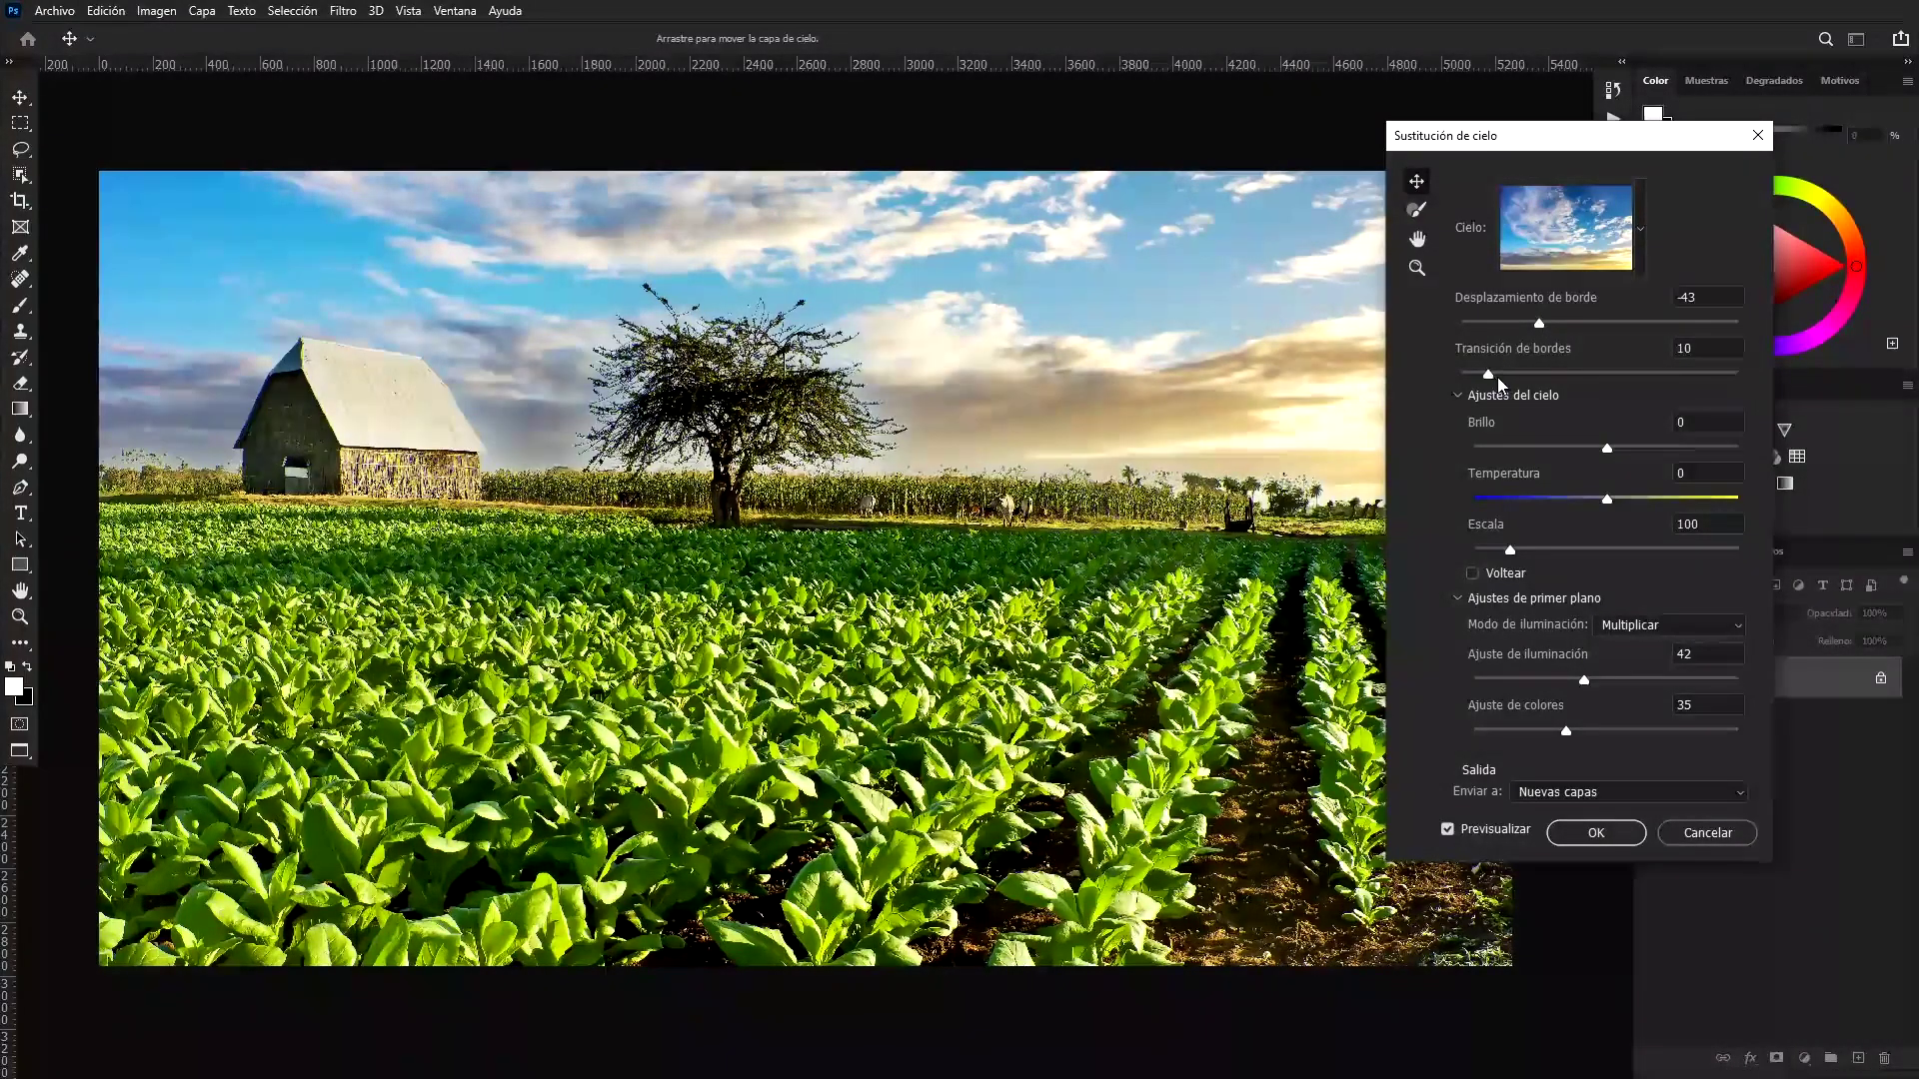
pyautogui.moveTo(1509, 376); pyautogui.dragTo(1603, 376)
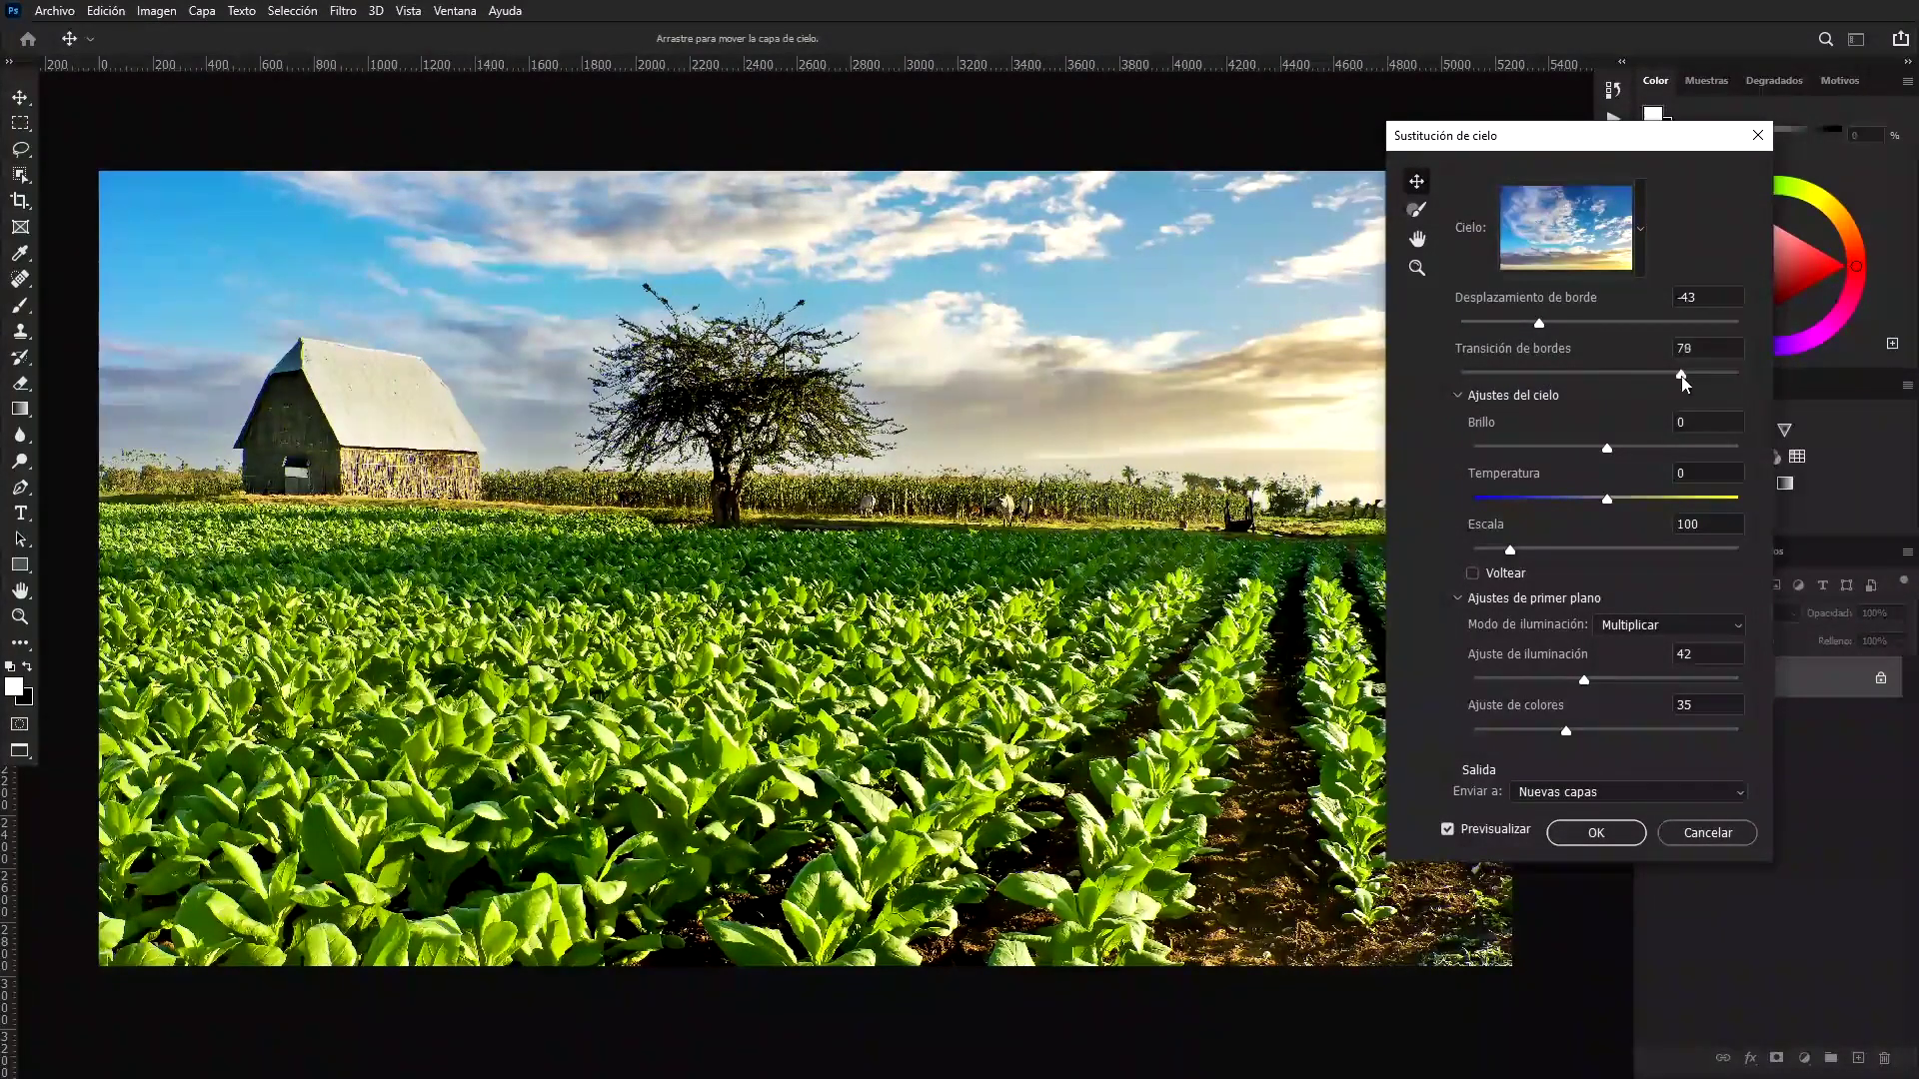
pyautogui.moveTo(1683, 376); pyautogui.dragTo(1697, 377)
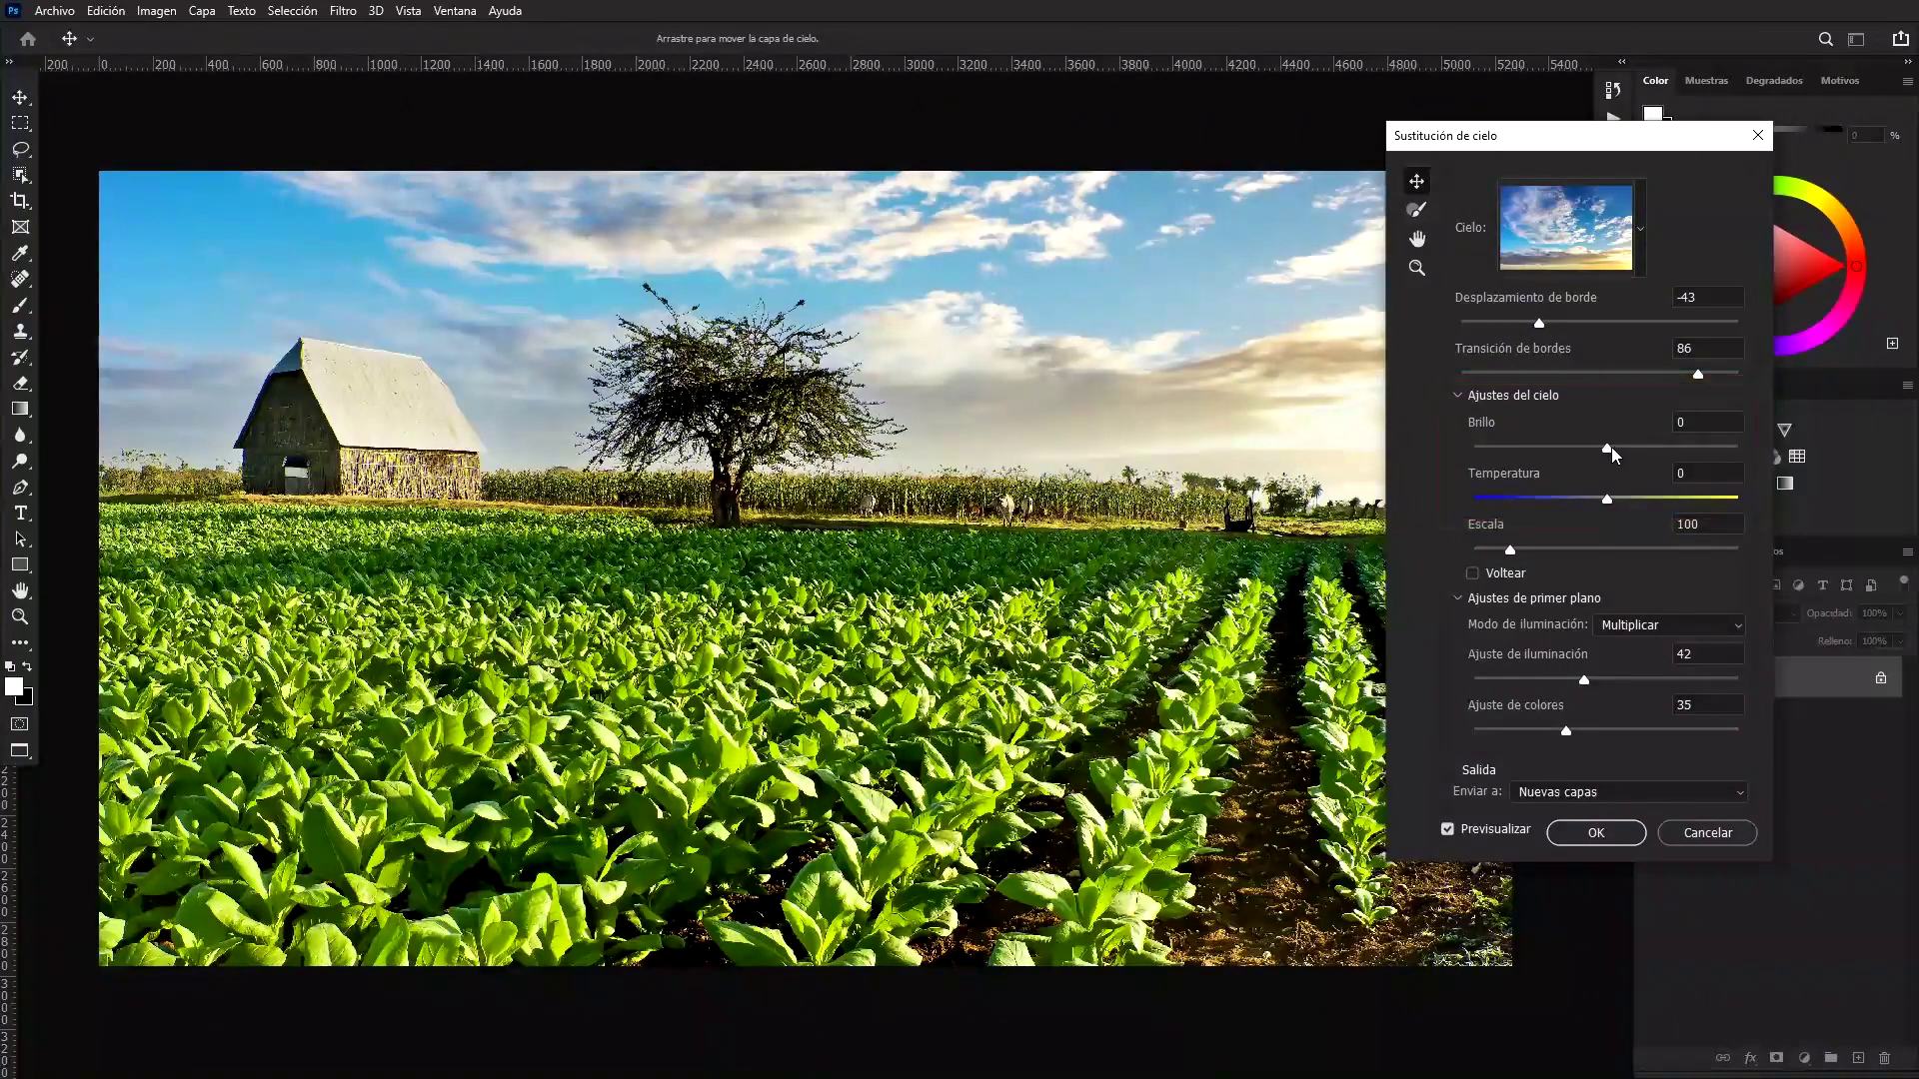
# Test sky brightness, cool the temperature to -18, and compare Flip on and off
pyautogui.moveTo(1611, 447)
pyautogui.mouseDown()
pyautogui.moveTo(1733, 440)
pyautogui.moveTo(1597, 451)
pyautogui.moveTo(1669, 505)
pyautogui.mouseUp()
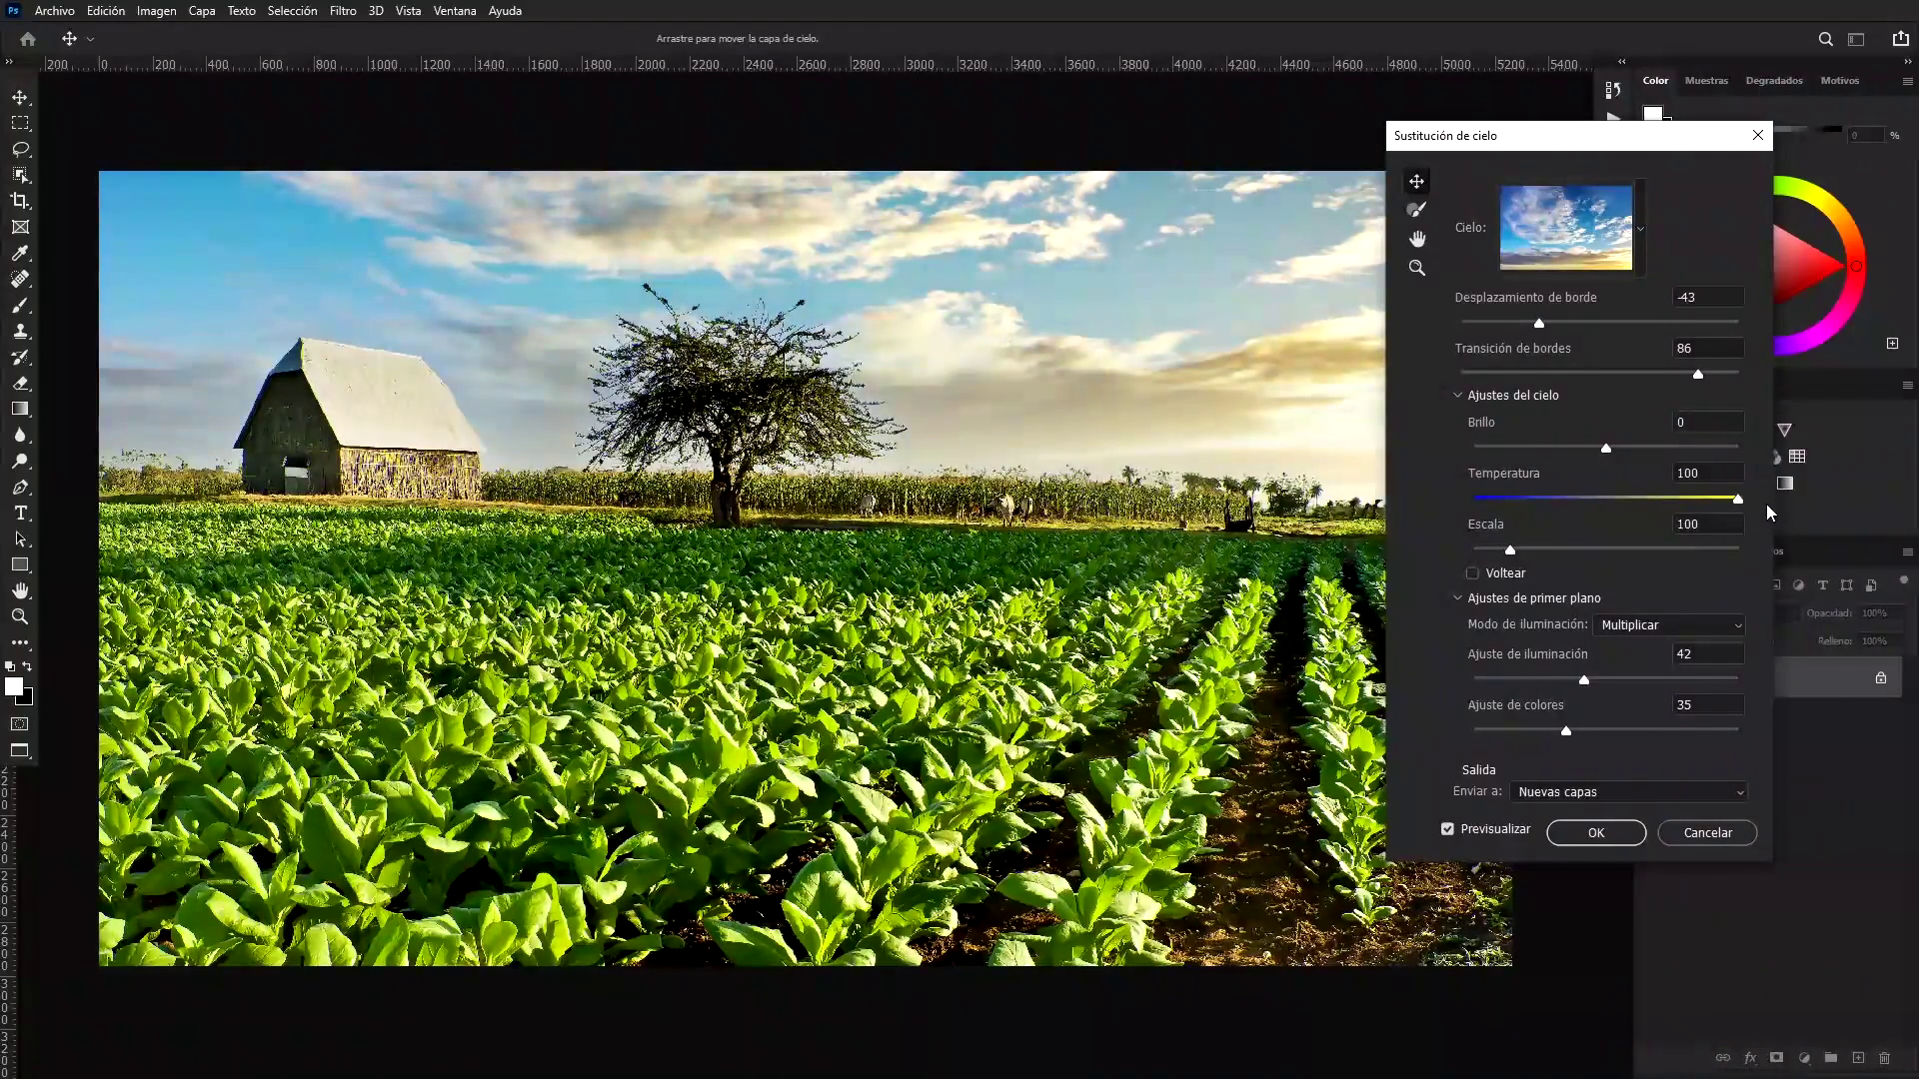
pyautogui.moveTo(1702, 497); pyautogui.dragTo(1461, 497)
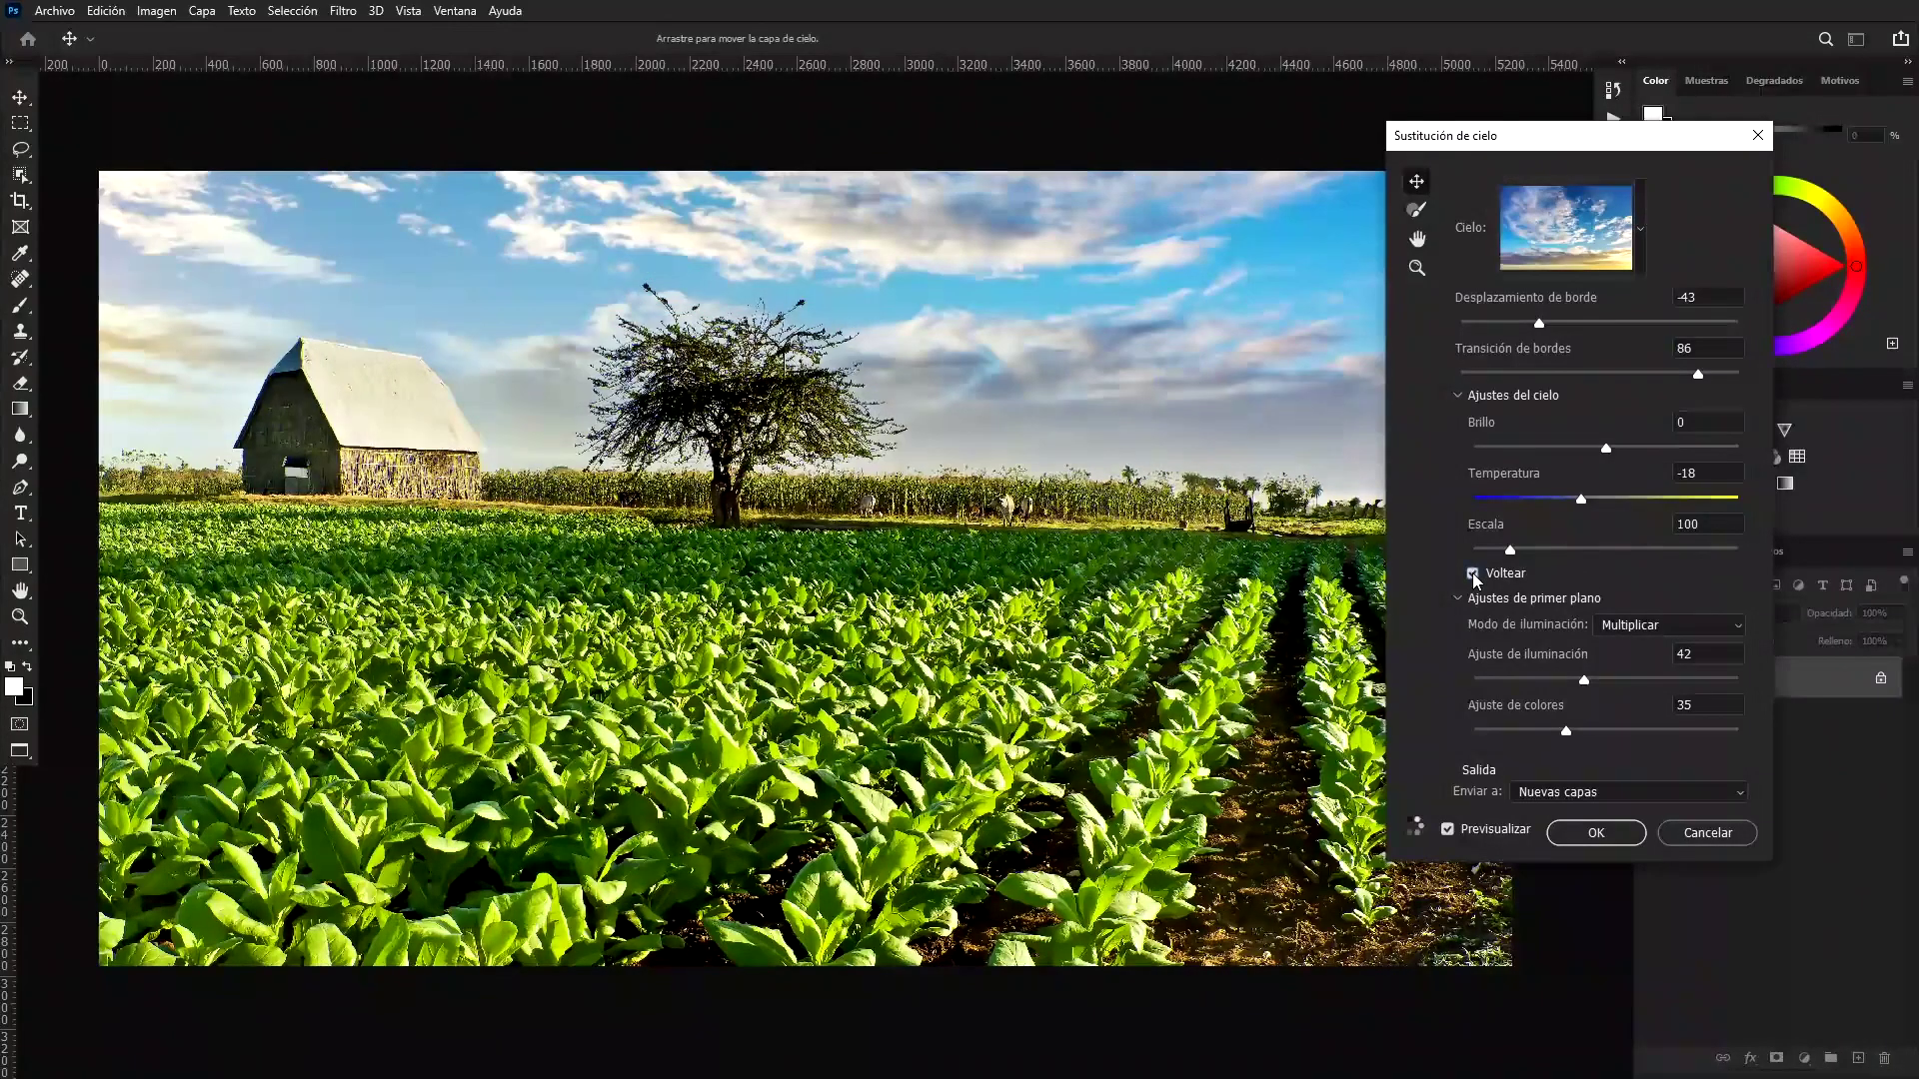
pyautogui.click(1472, 573)
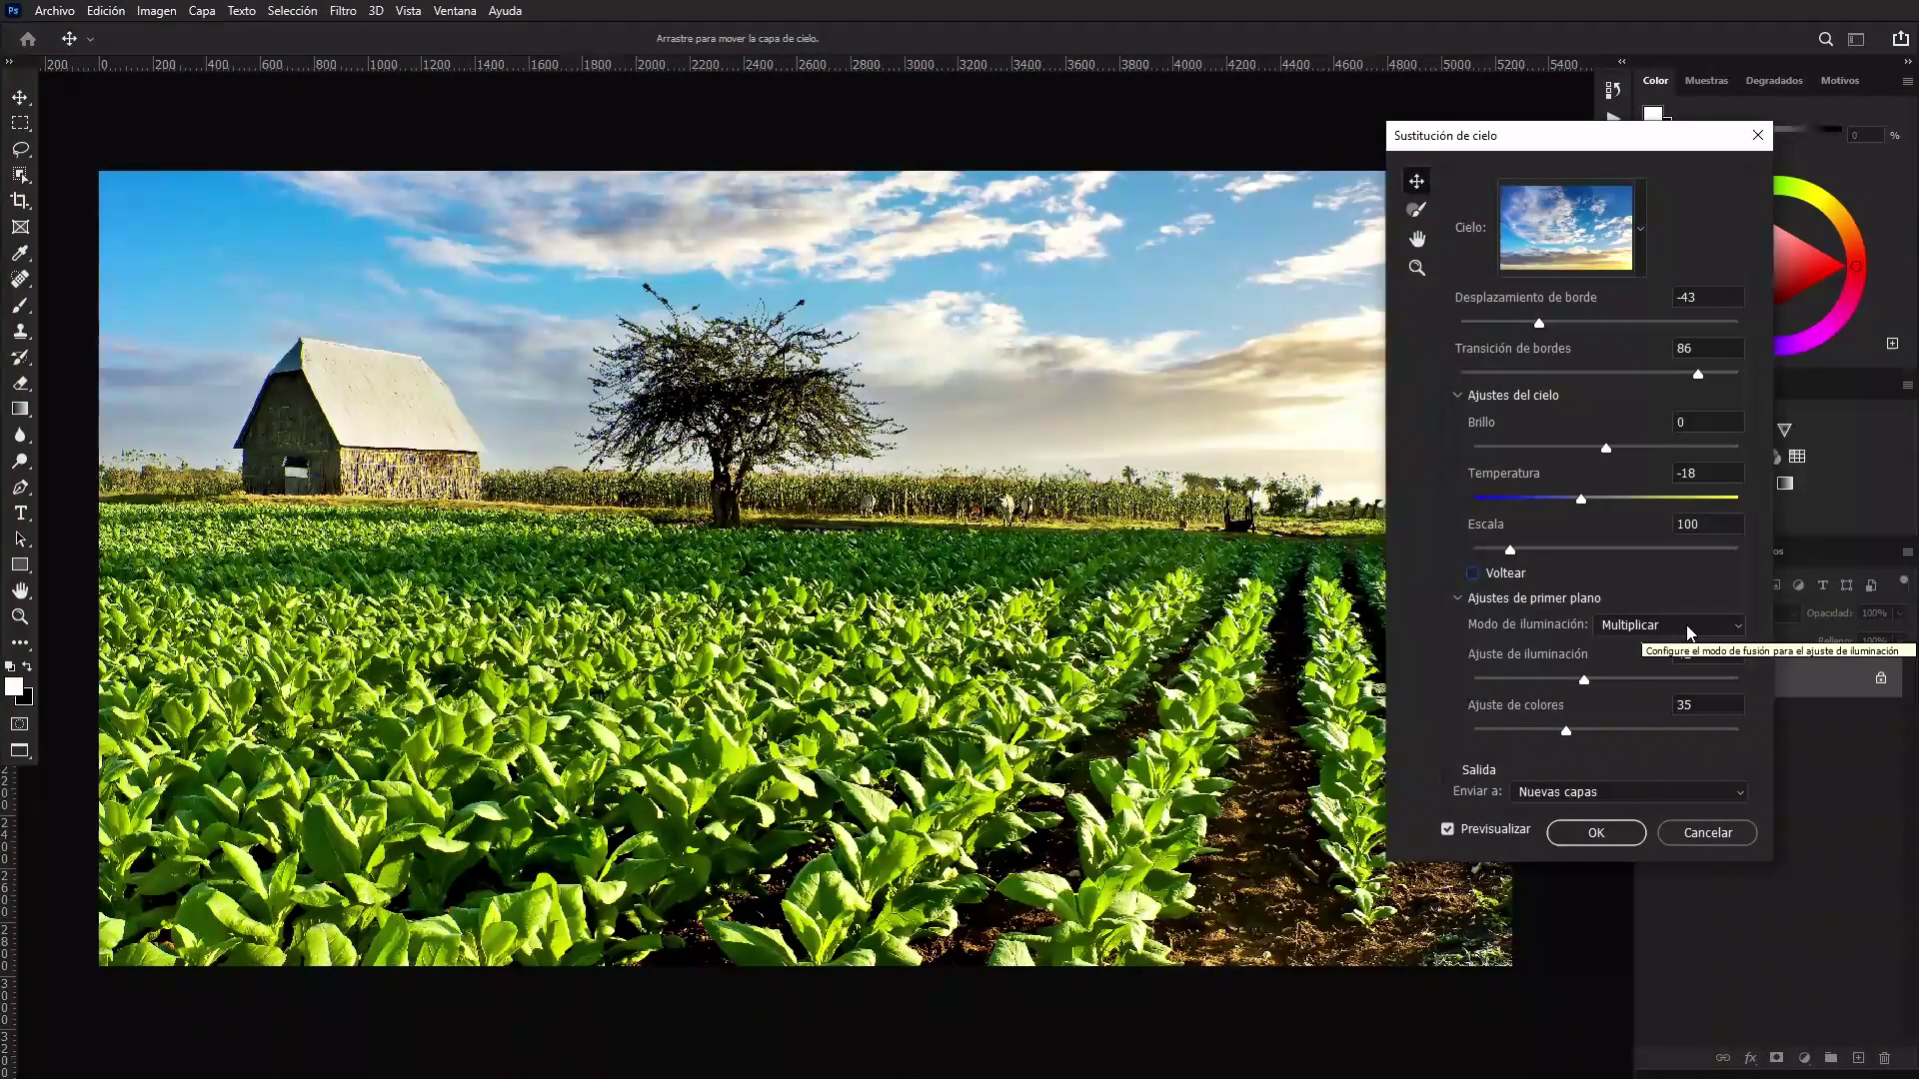
# Try Trama foreground lighting, return to Multiplicar, and apply the sky replacement
pyautogui.click(1688, 632)
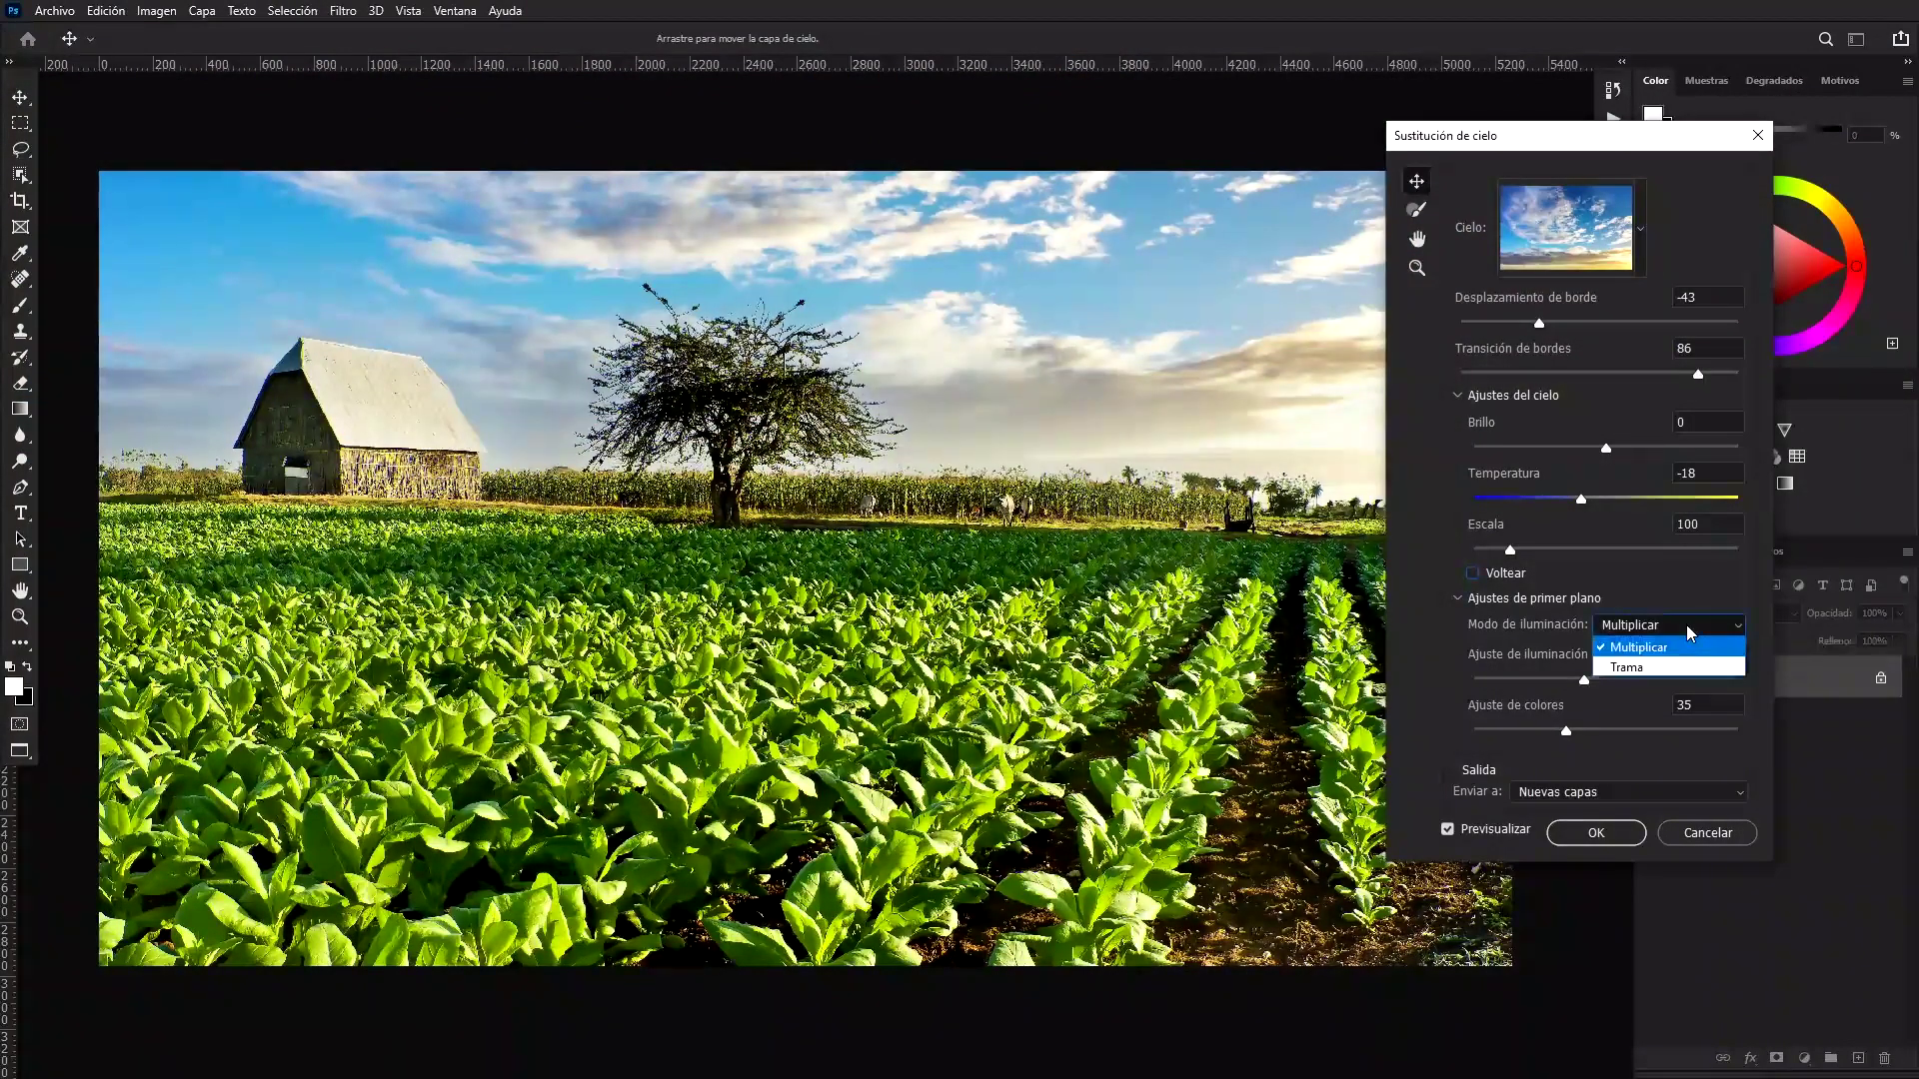
pyautogui.click(1655, 665)
pyautogui.click(1677, 620)
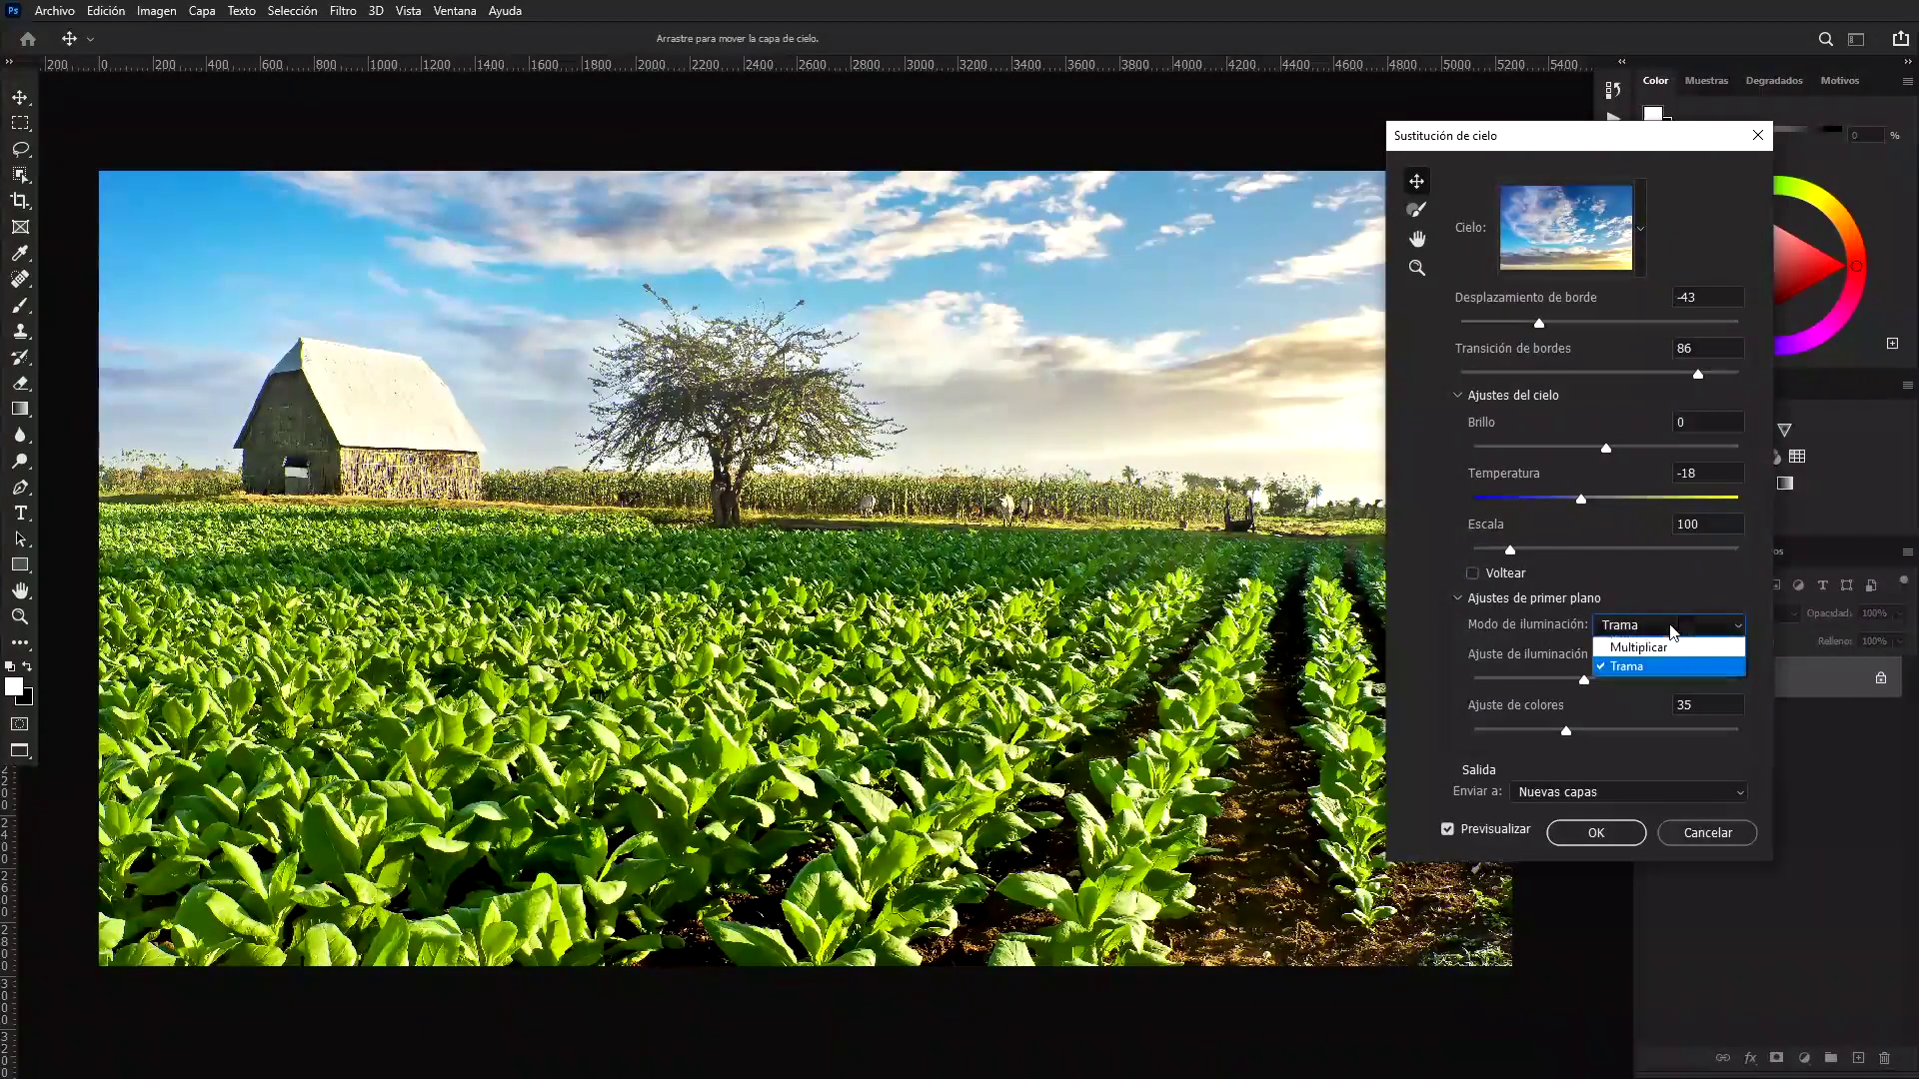
pyautogui.click(1645, 644)
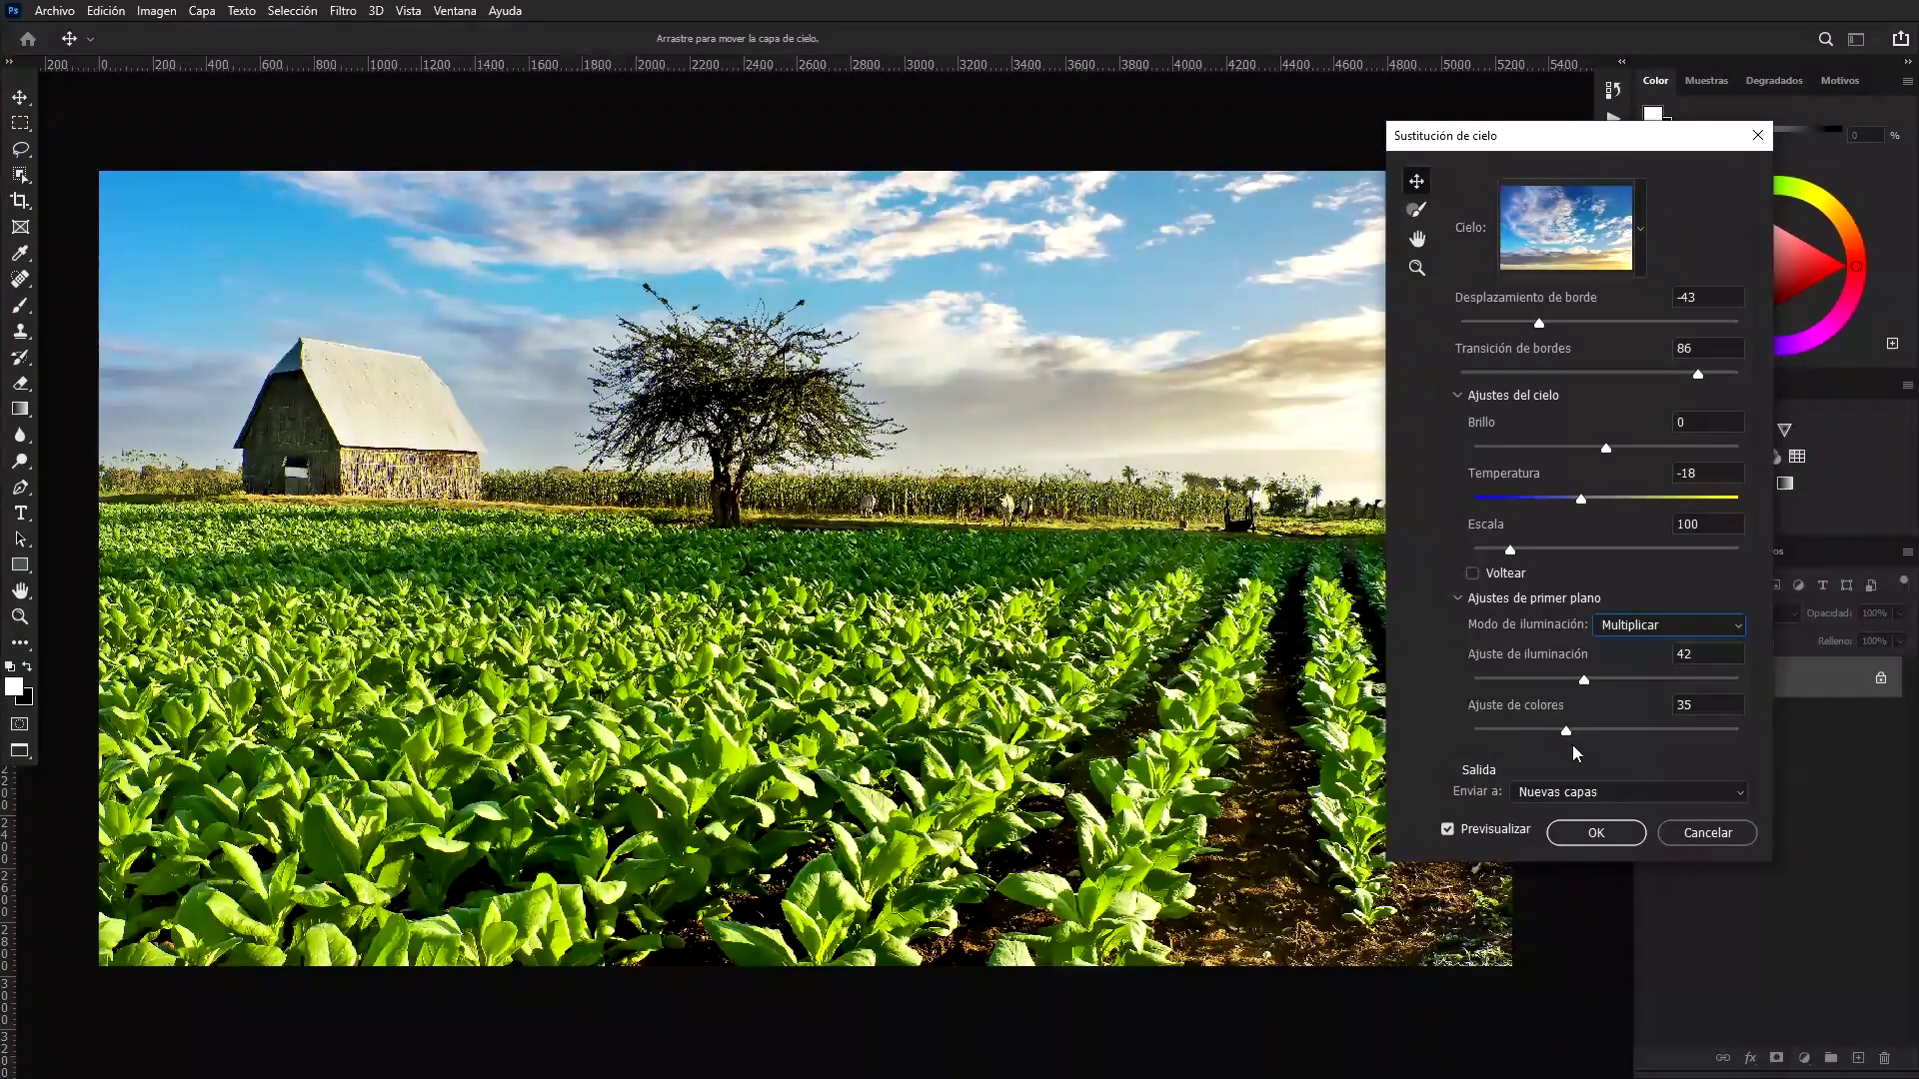
pyautogui.click(1597, 834)
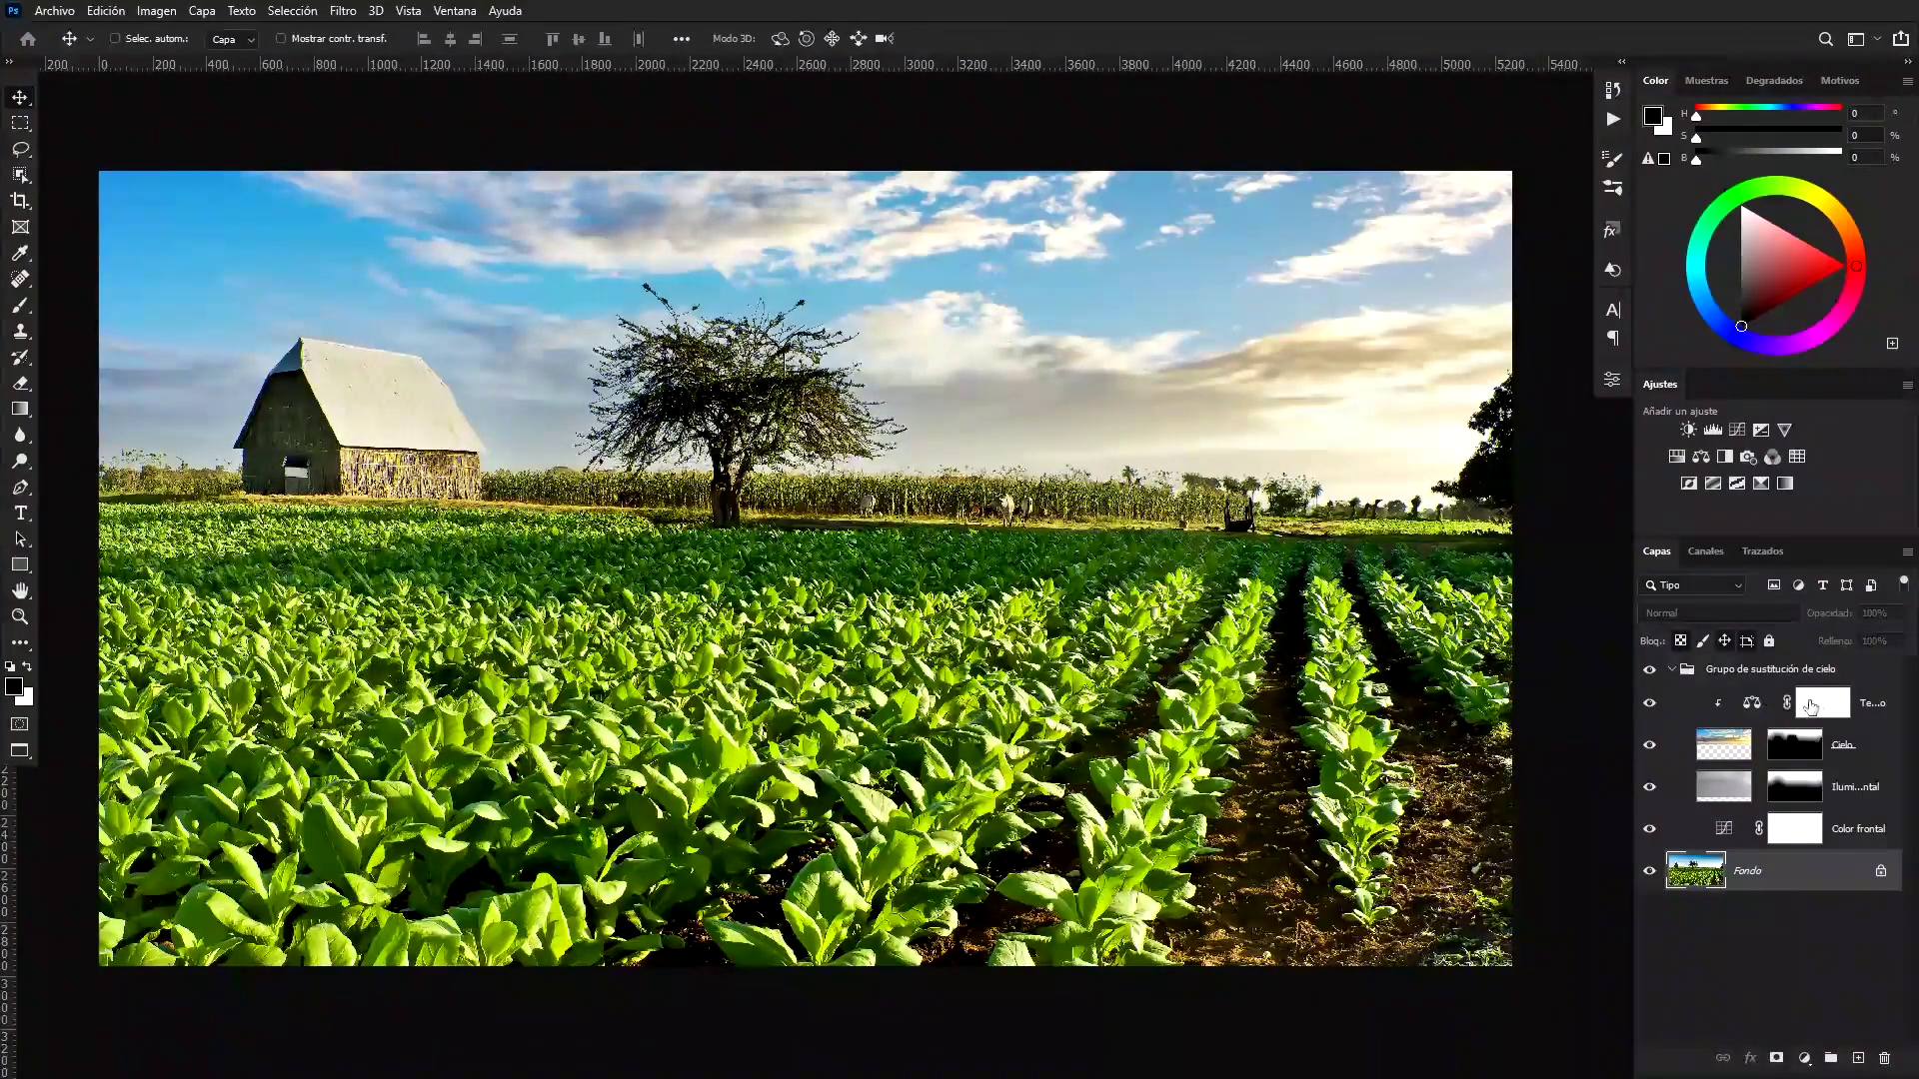
# Push the sky Color Balance toward red and blue, undo it, and select the Cielo layer
pyautogui.doubleClick(1751, 704)
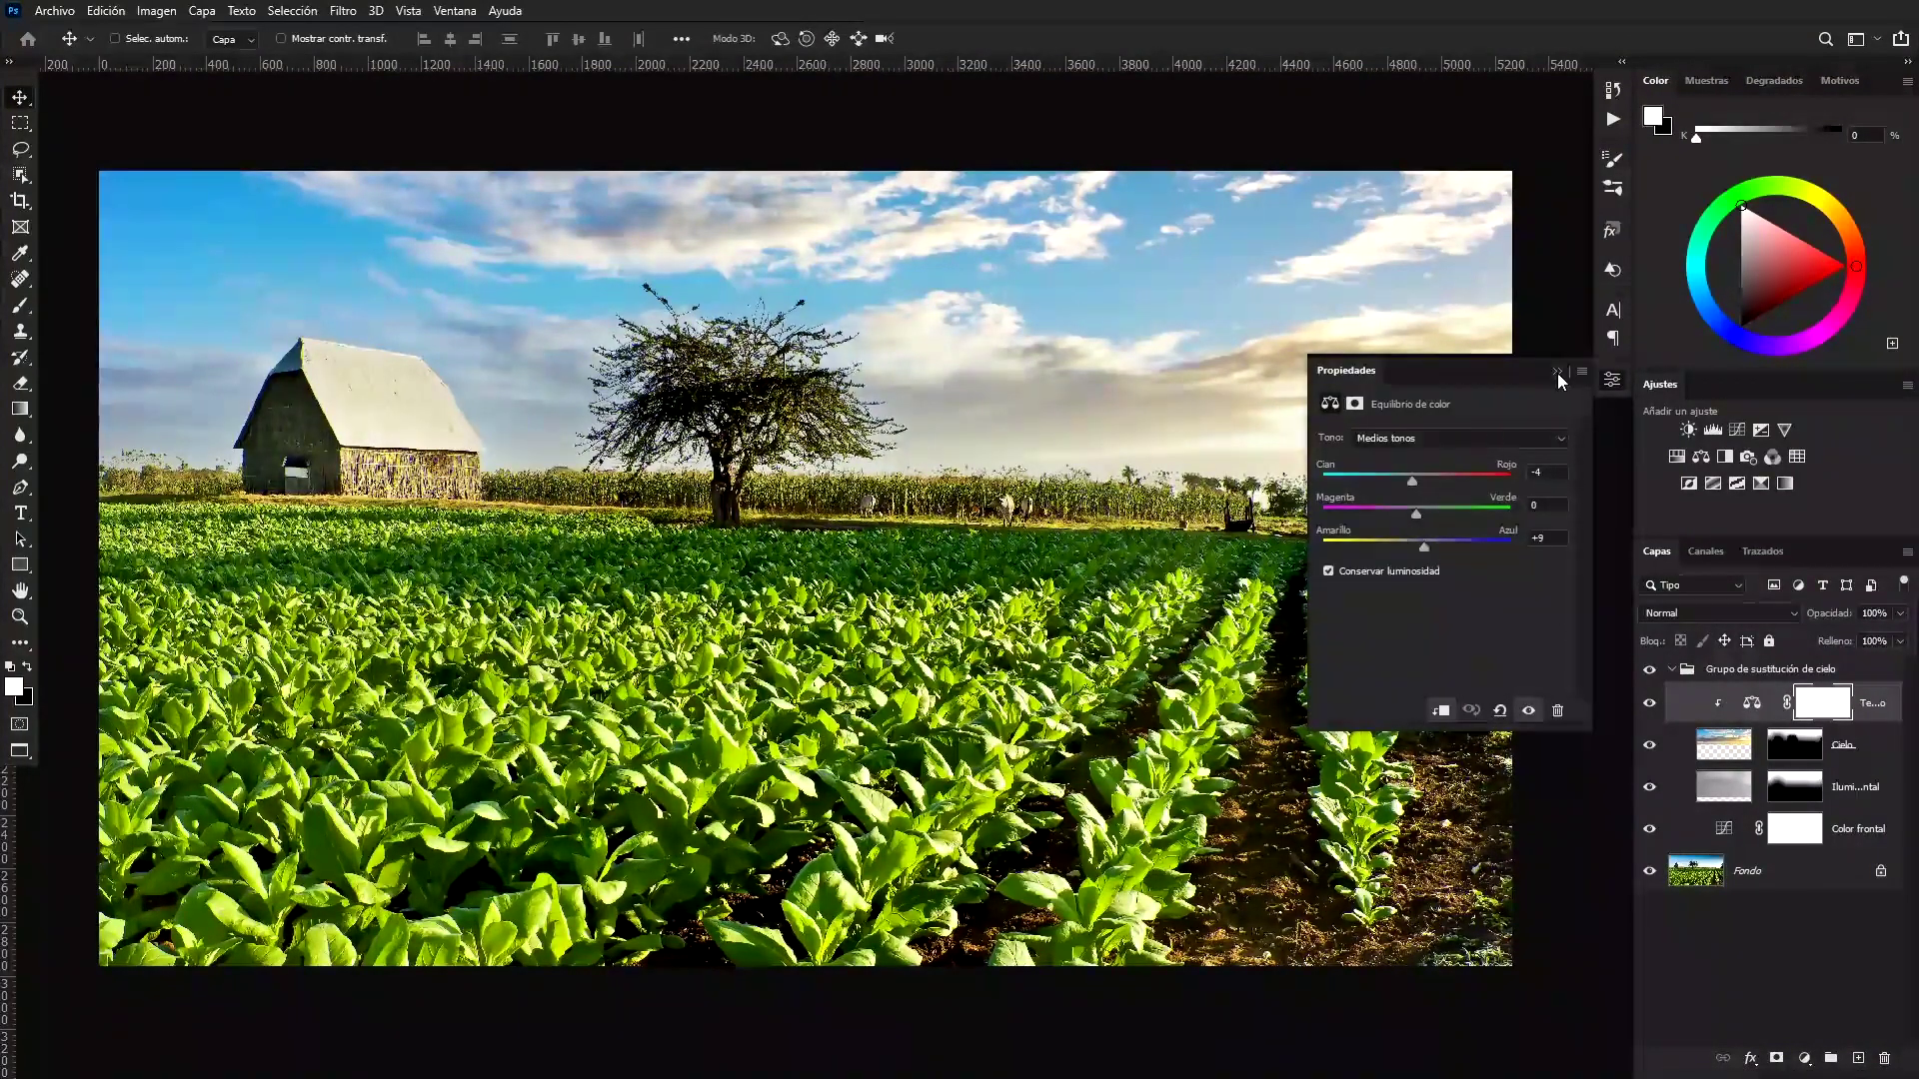
pyautogui.moveTo(1412, 481); pyautogui.dragTo(1509, 481)
pyautogui.moveTo(1424, 547)
pyautogui.mouseDown()
pyautogui.moveTo(1509, 547)
pyautogui.moveTo(1323, 514)
pyautogui.mouseUp()
pyautogui.click(1555, 372)
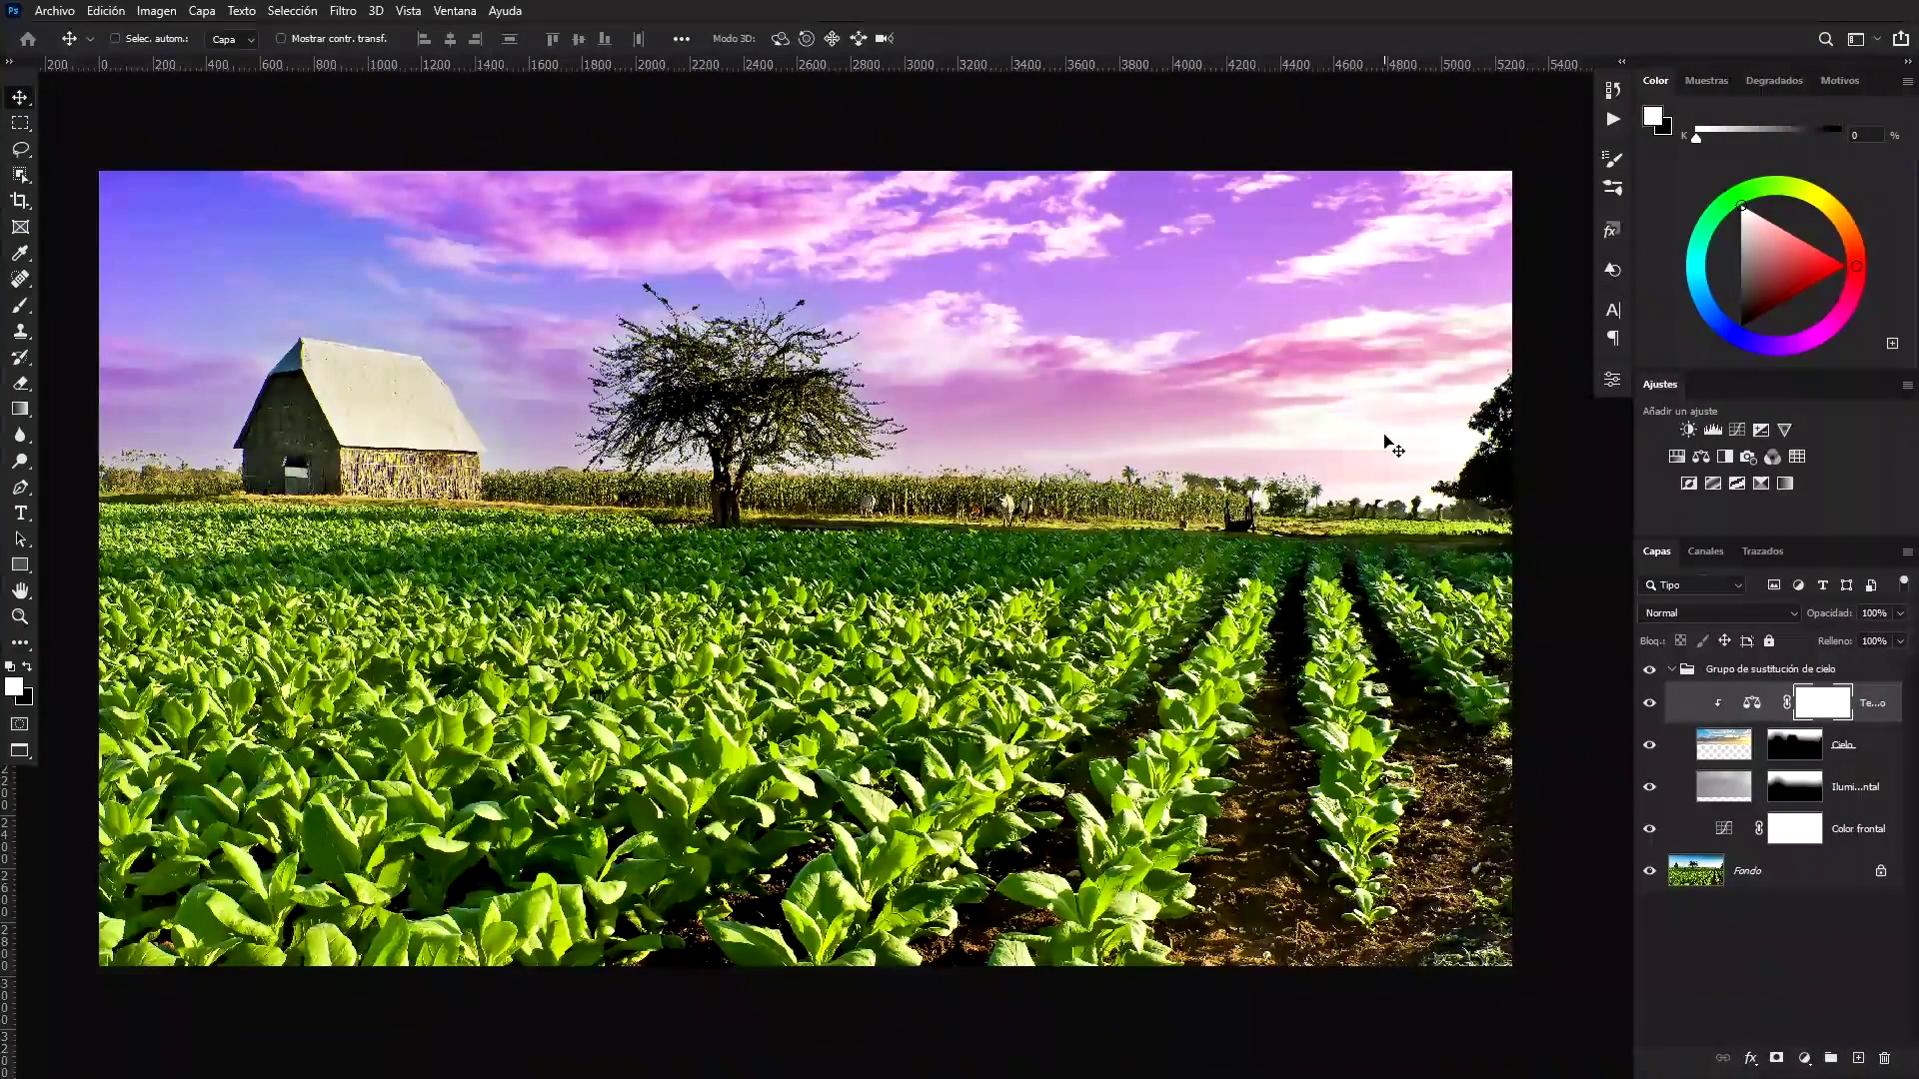
pyautogui.hotkey('ctrl', 'z')
pyautogui.hotkey('ctrl', 'z')
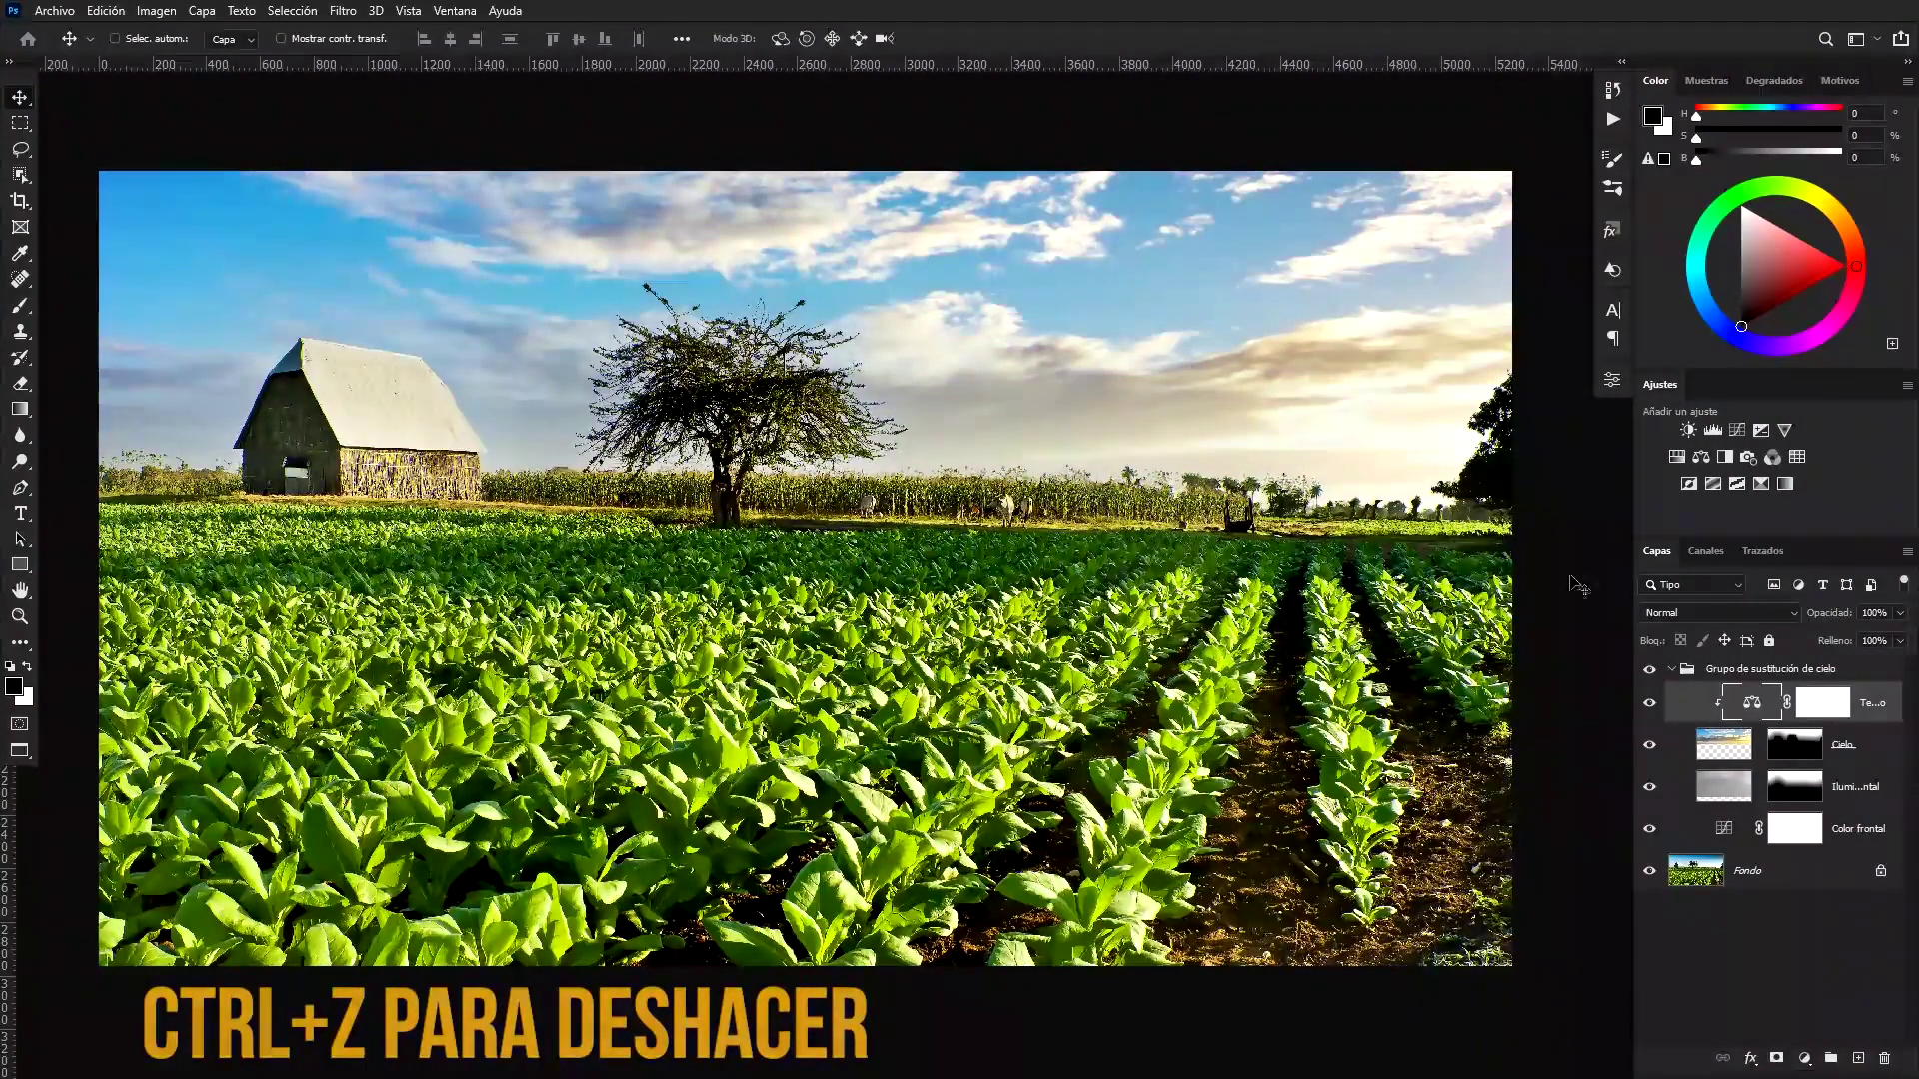
pyautogui.click(1723, 743)
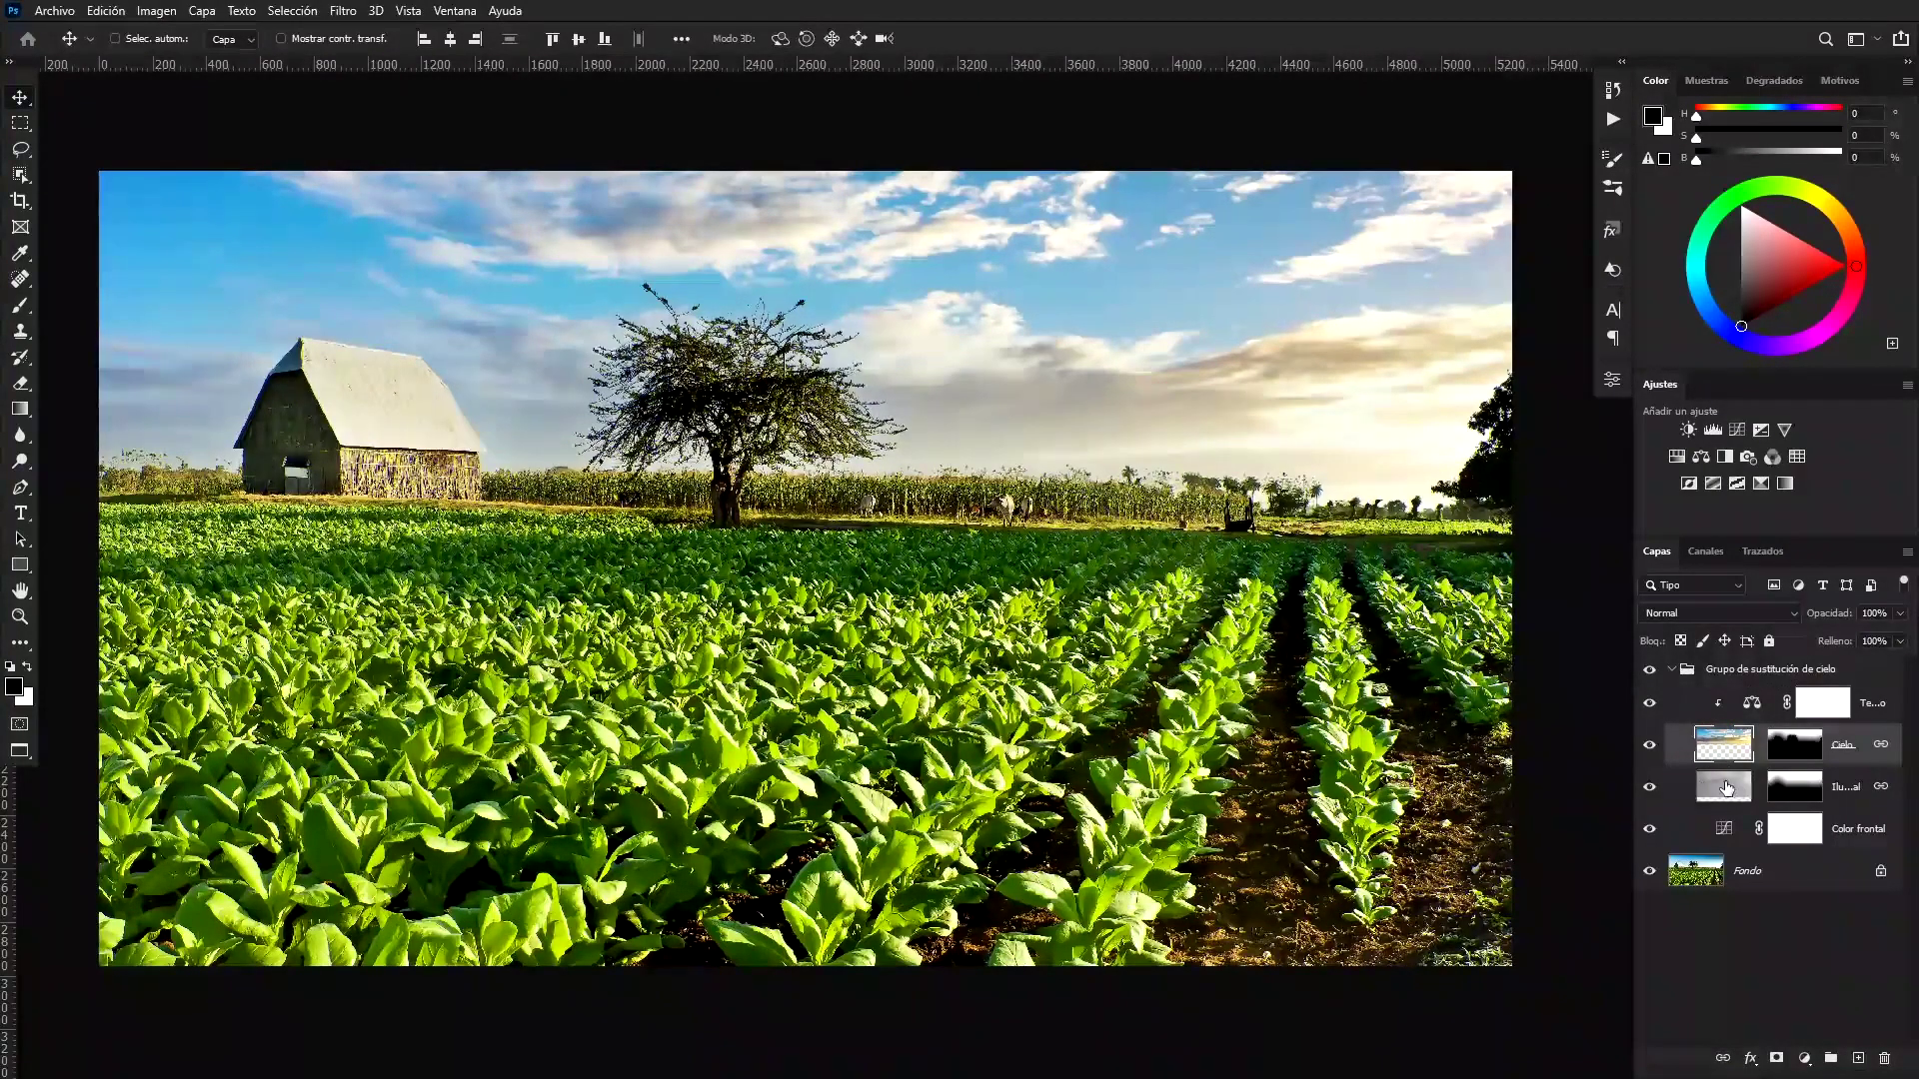
# Add two brightening points to the Foreground Color curve, compare its visibility, and select the Cielo mask
pyautogui.doubleClick(1718, 829)
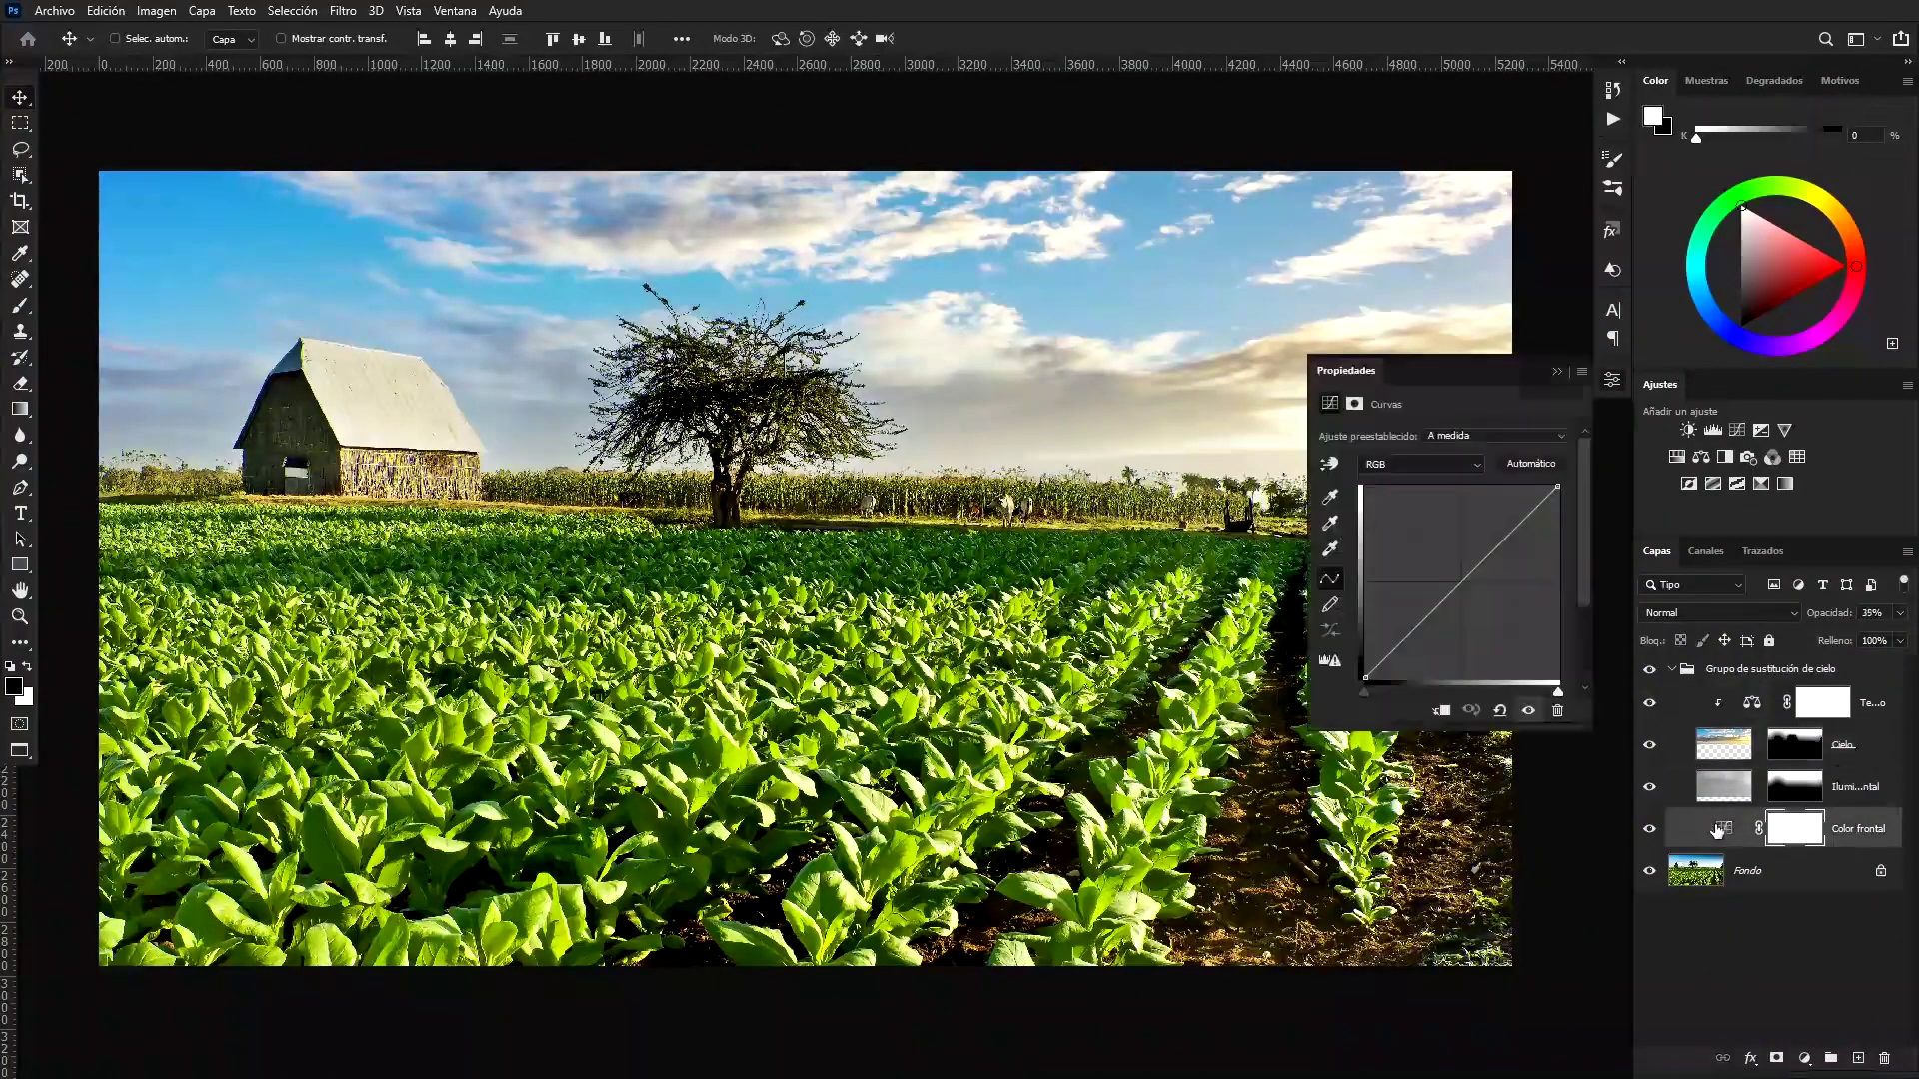
pyautogui.moveTo(1417, 628); pyautogui.dragTo(1397, 657)
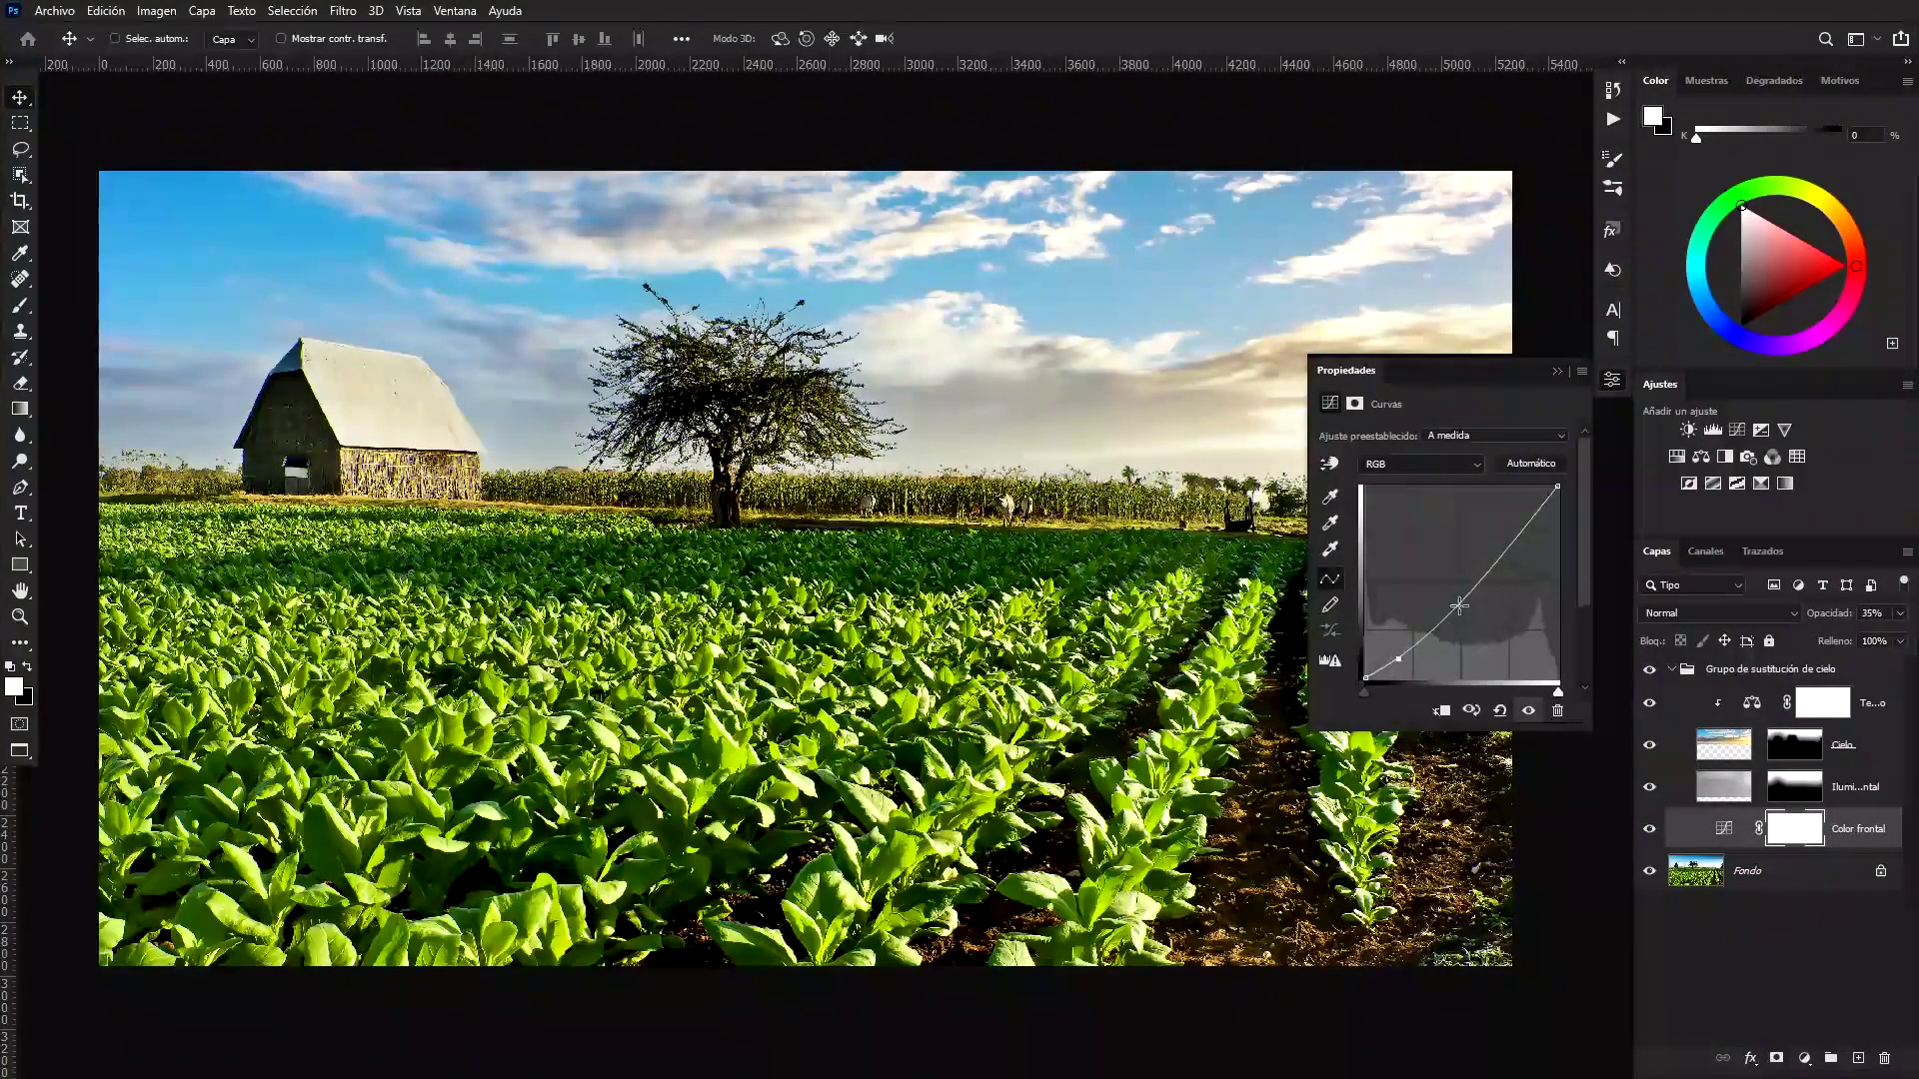
pyautogui.moveTo(1469, 581); pyautogui.dragTo(1496, 540)
pyautogui.click(1556, 371)
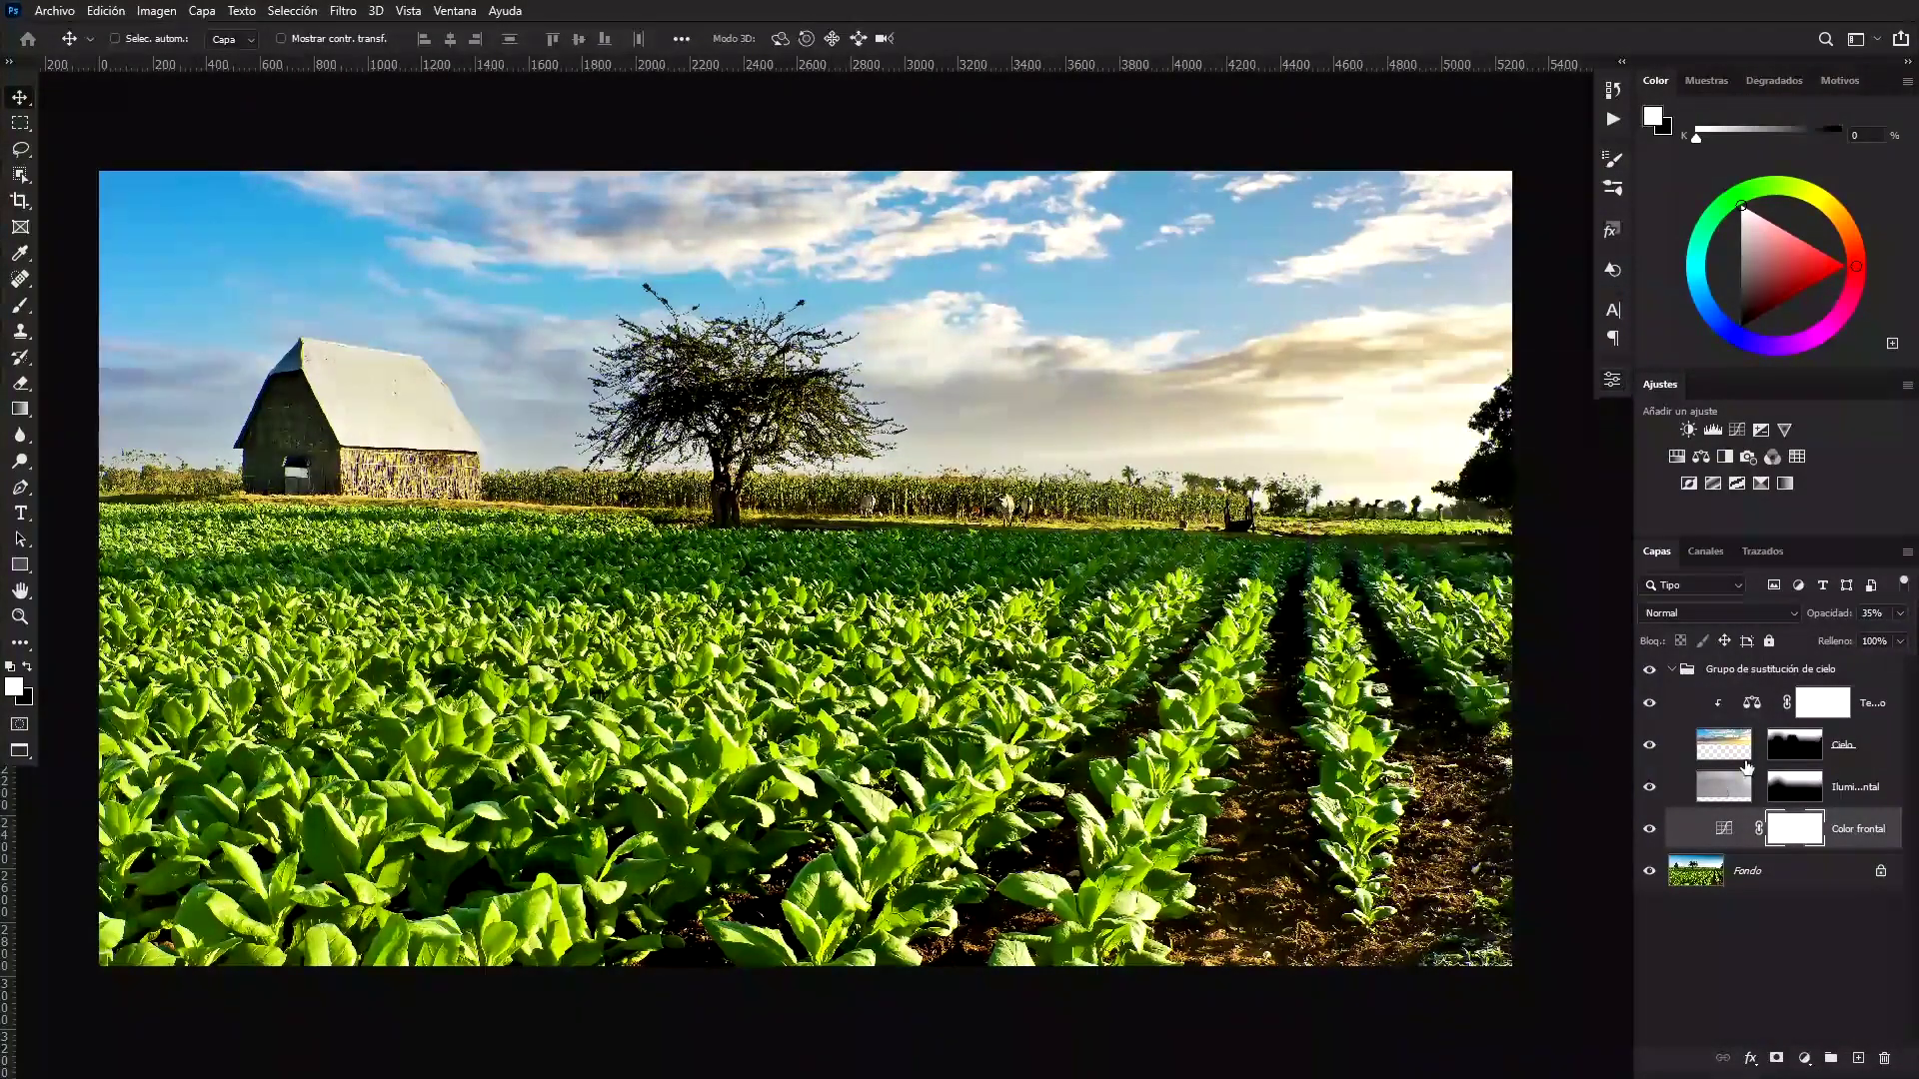
pyautogui.click(1649, 829)
pyautogui.click(1650, 829)
pyautogui.click(1798, 749)
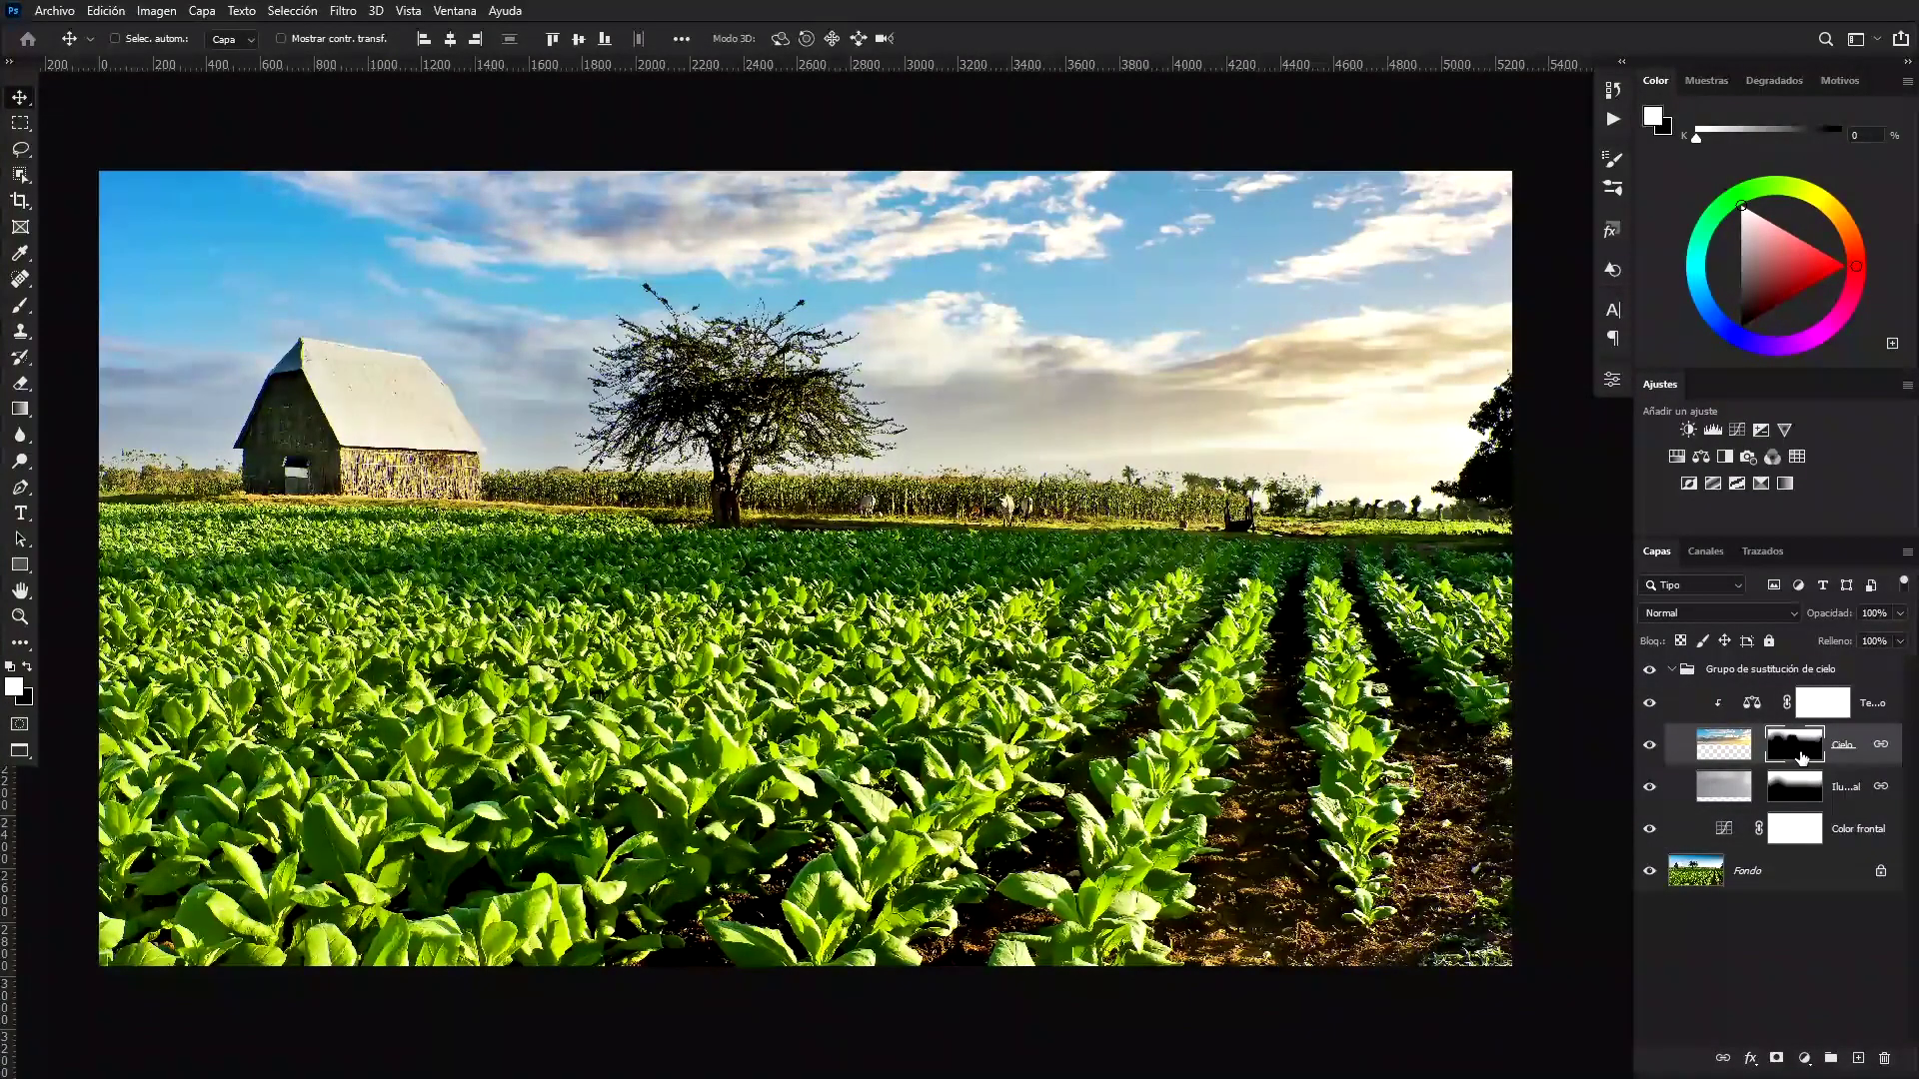
pyautogui.press('alt')
# Brighten the isolated Cielo mask with Levels white input at 175, then return to full colour
pyautogui.keyDown('alt'); pyautogui.click(1785, 749); pyautogui.keyUp('alt')
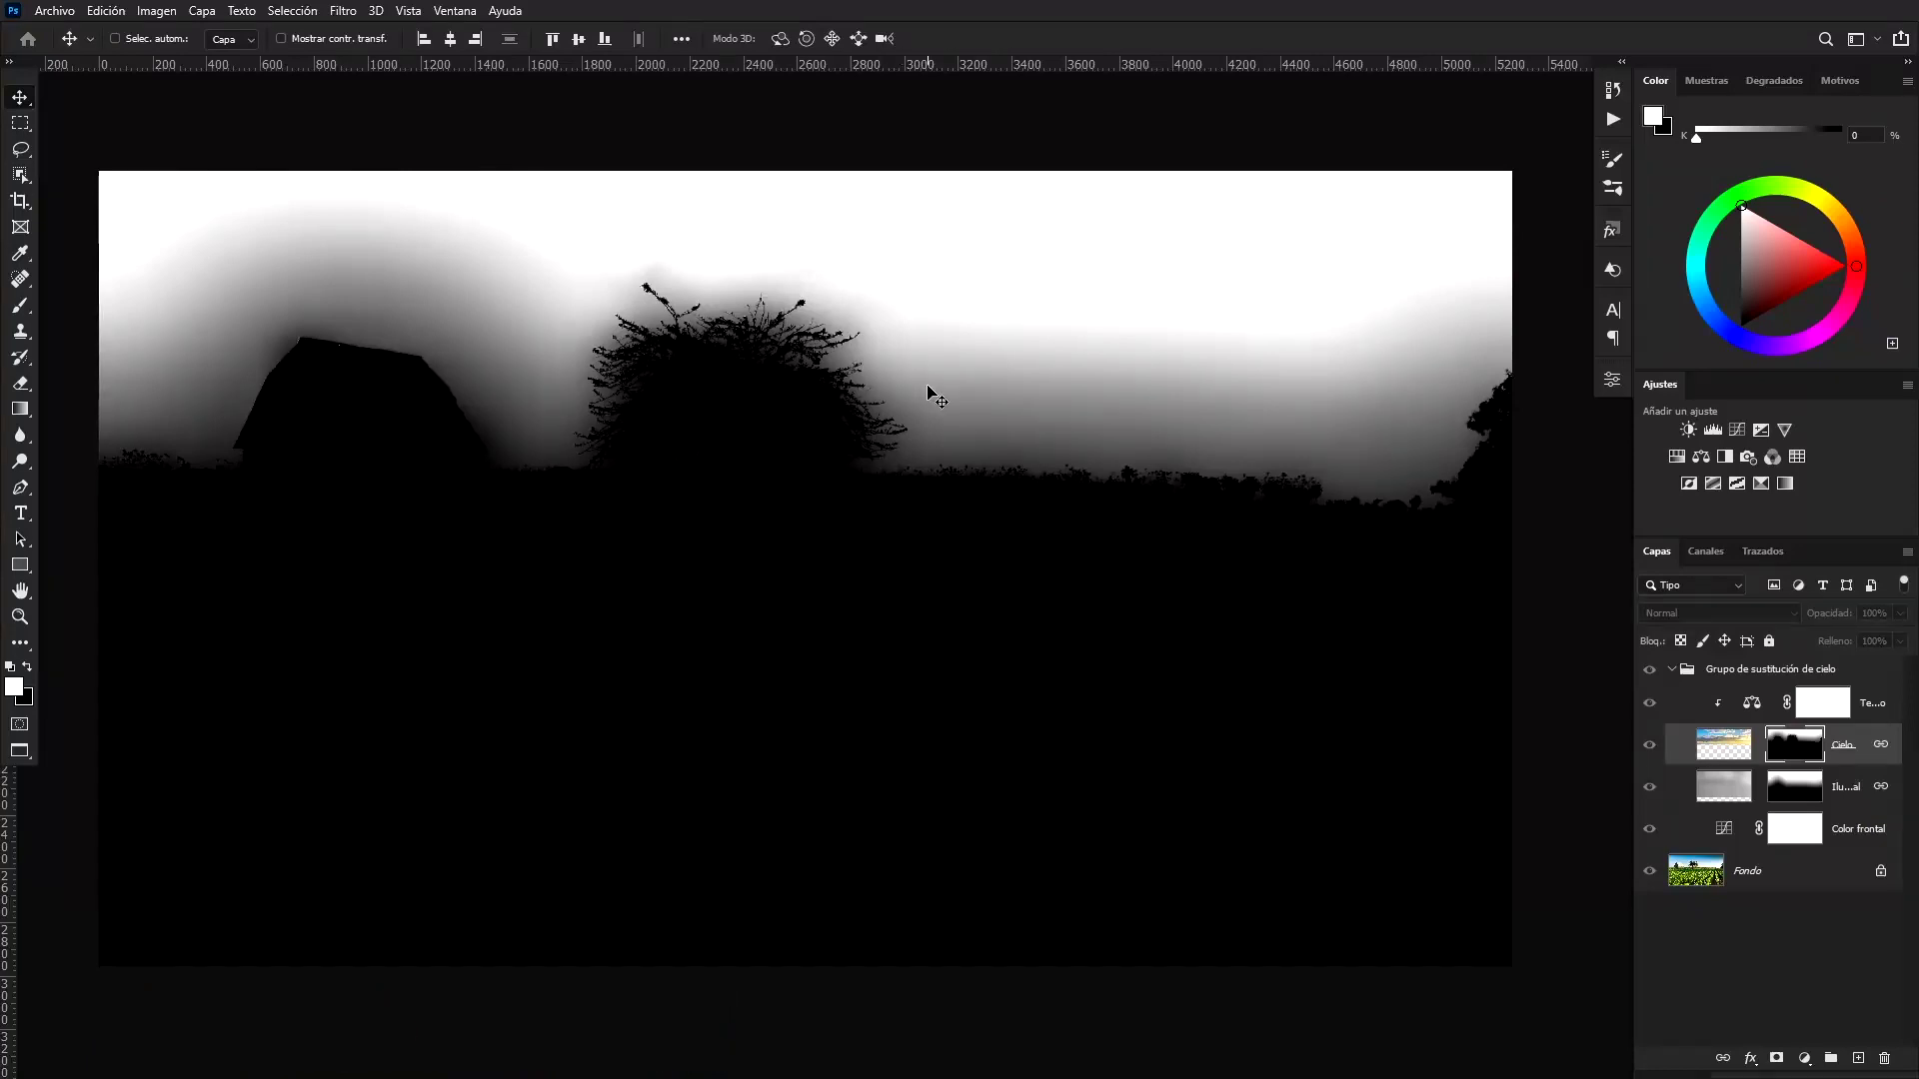
pyautogui.hotkey('ctrl', 'l')
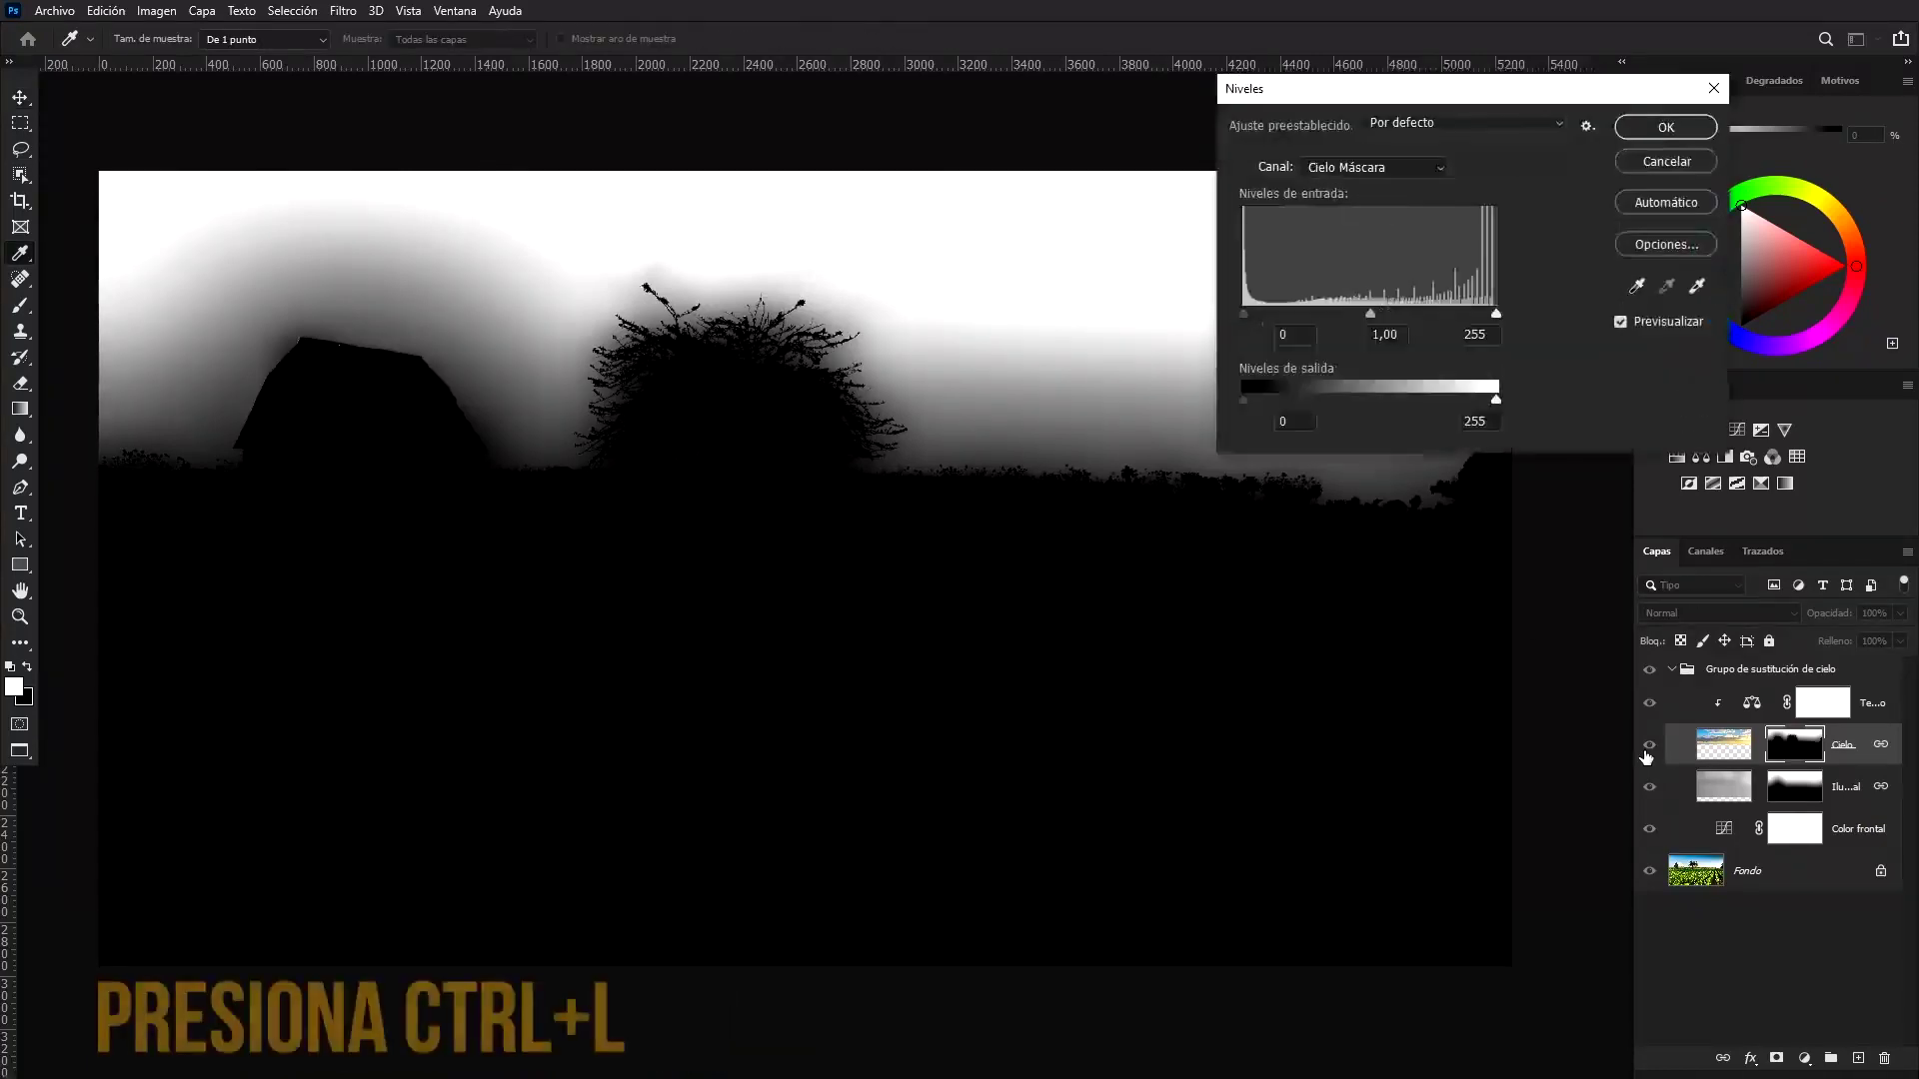
pyautogui.moveTo(1497, 314); pyautogui.dragTo(1276, 314)
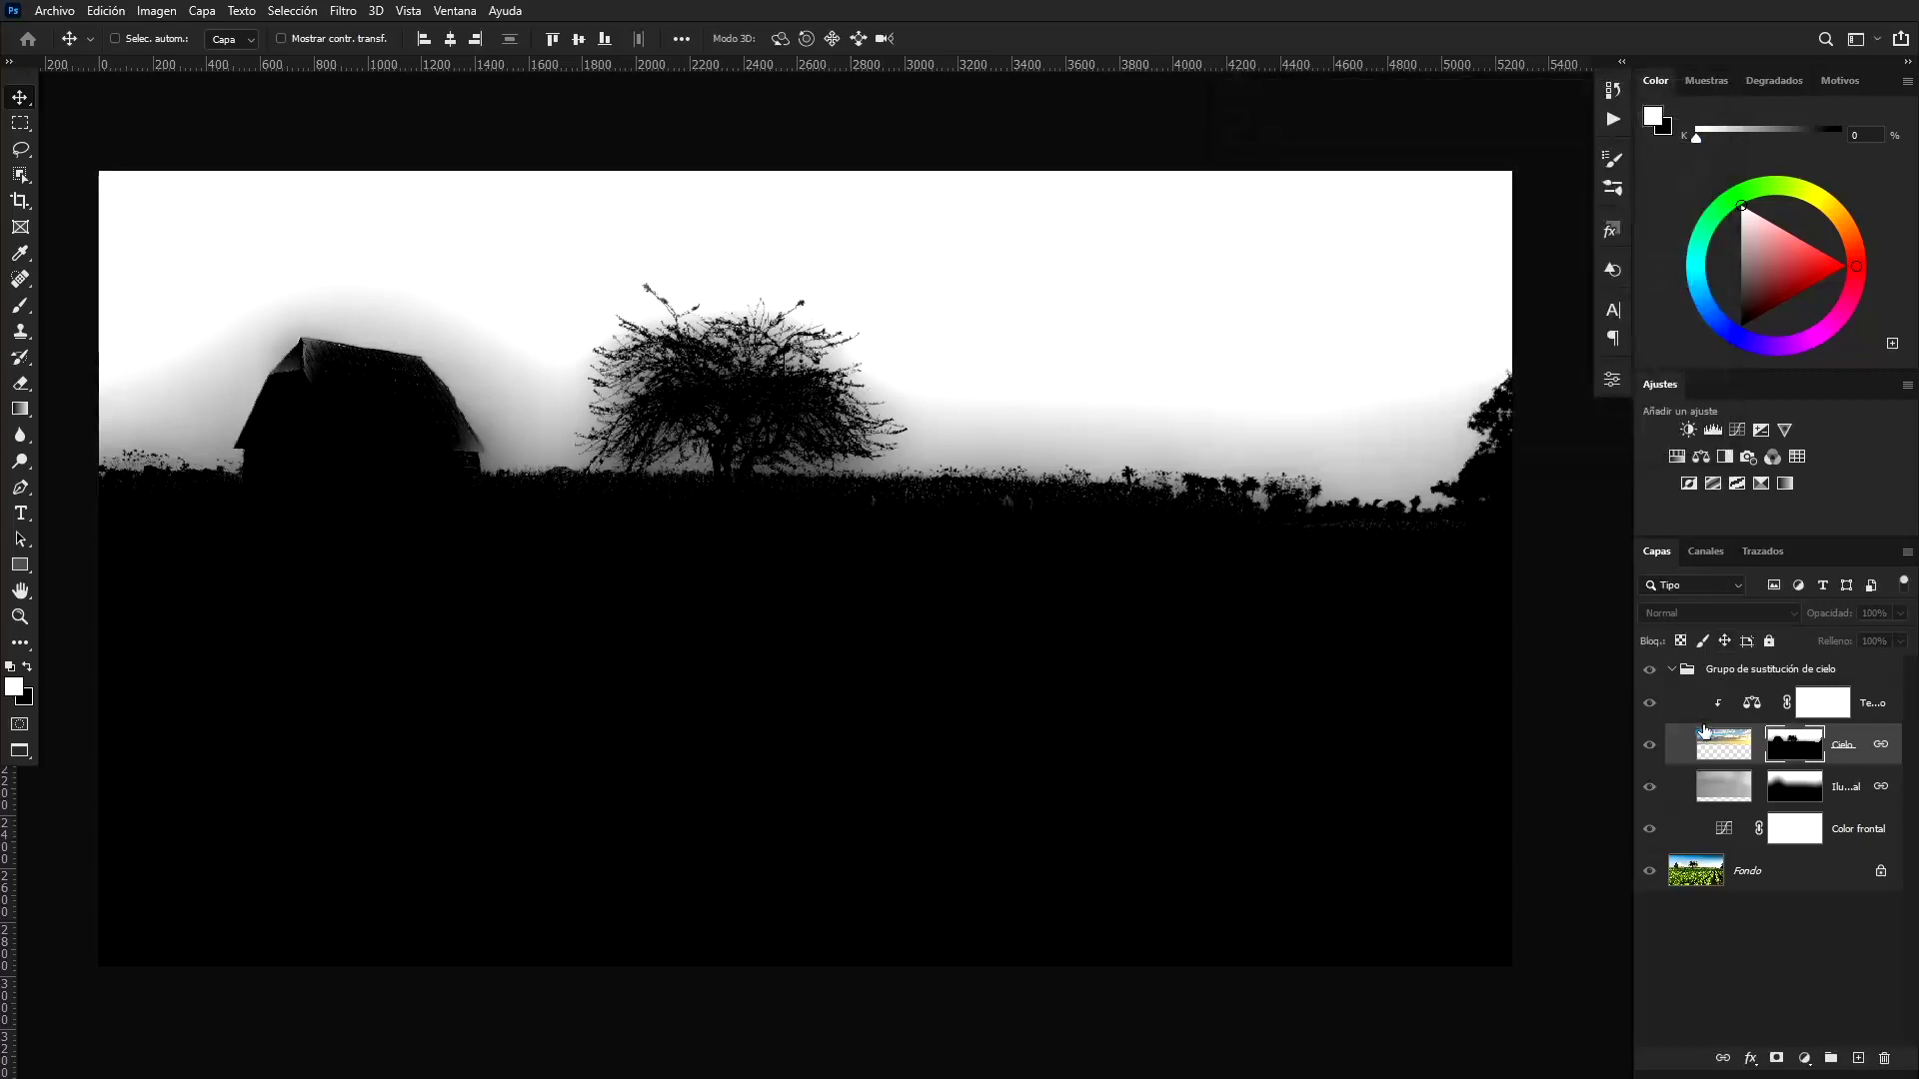
pyautogui.click(1737, 744)
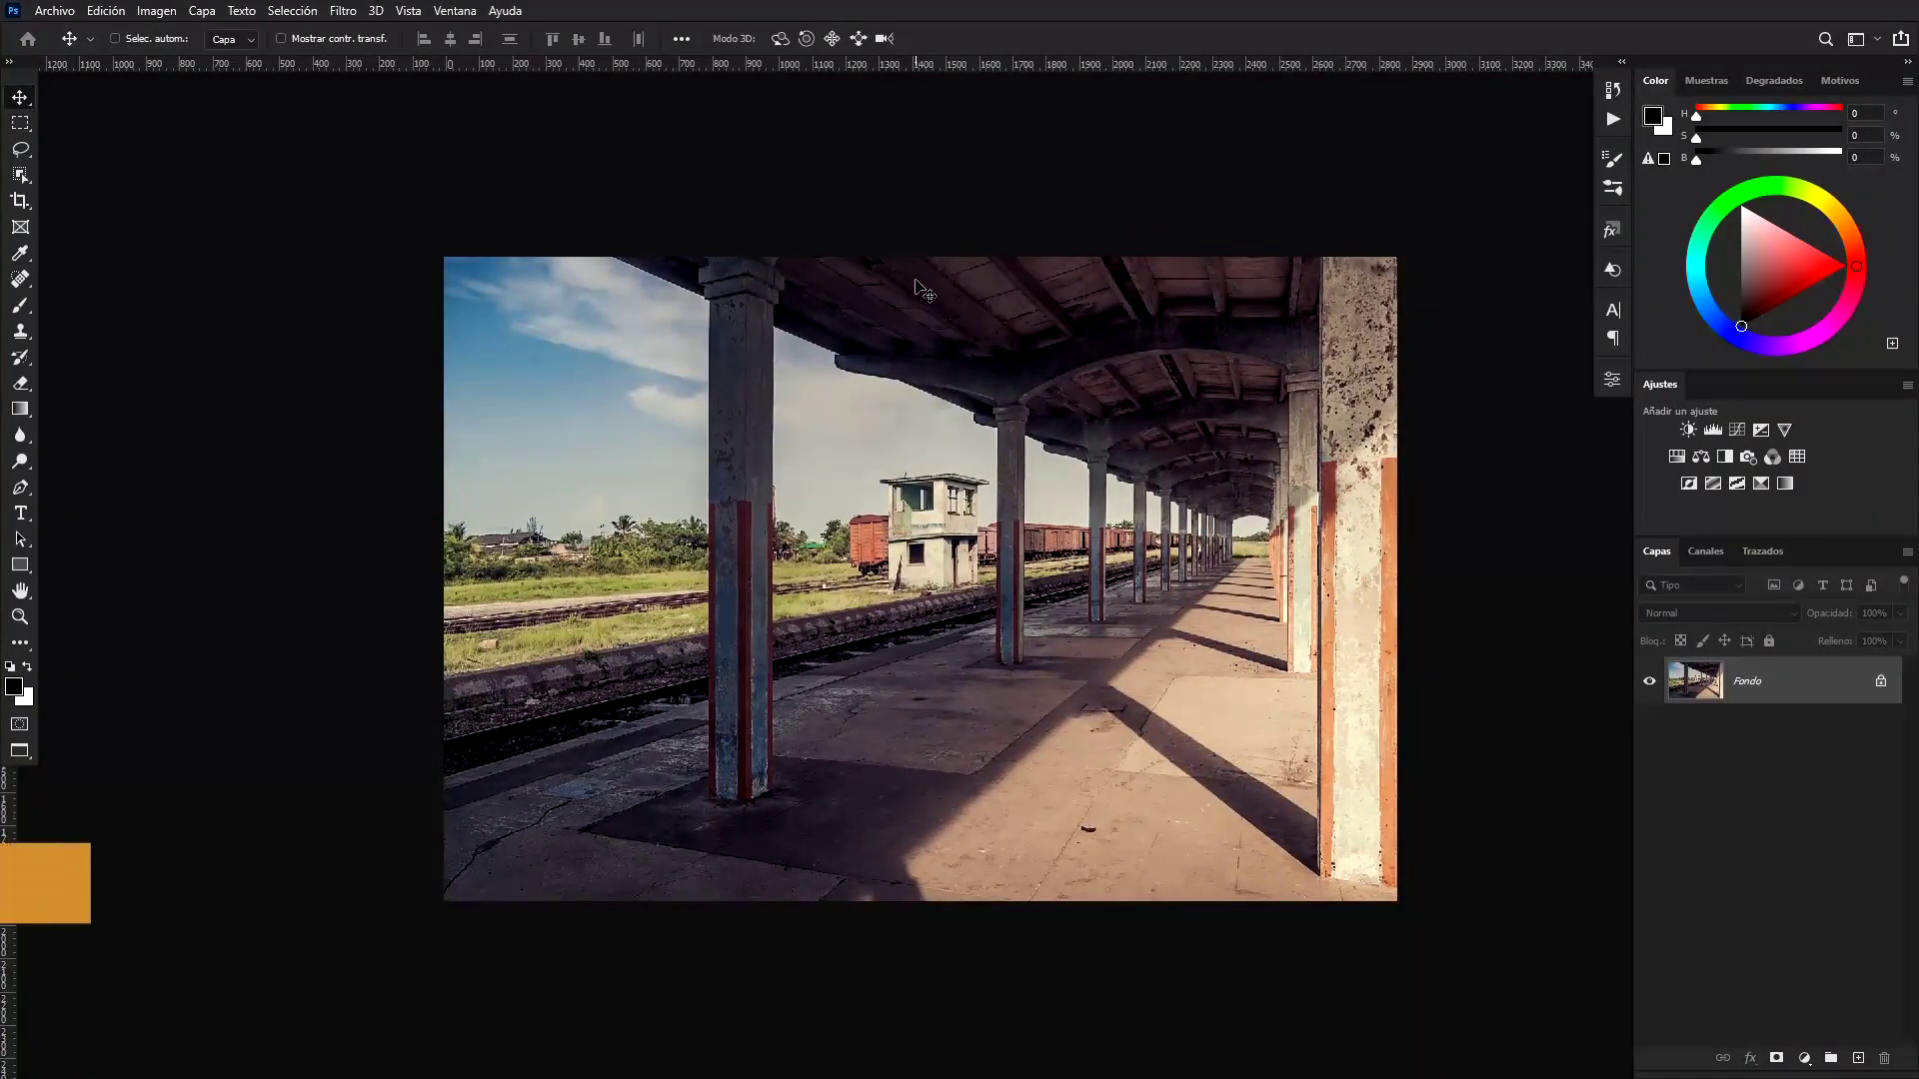
# Replace the station photo's sky with the pink sunset preset using Sky Replacement
pyautogui.click(106, 12)
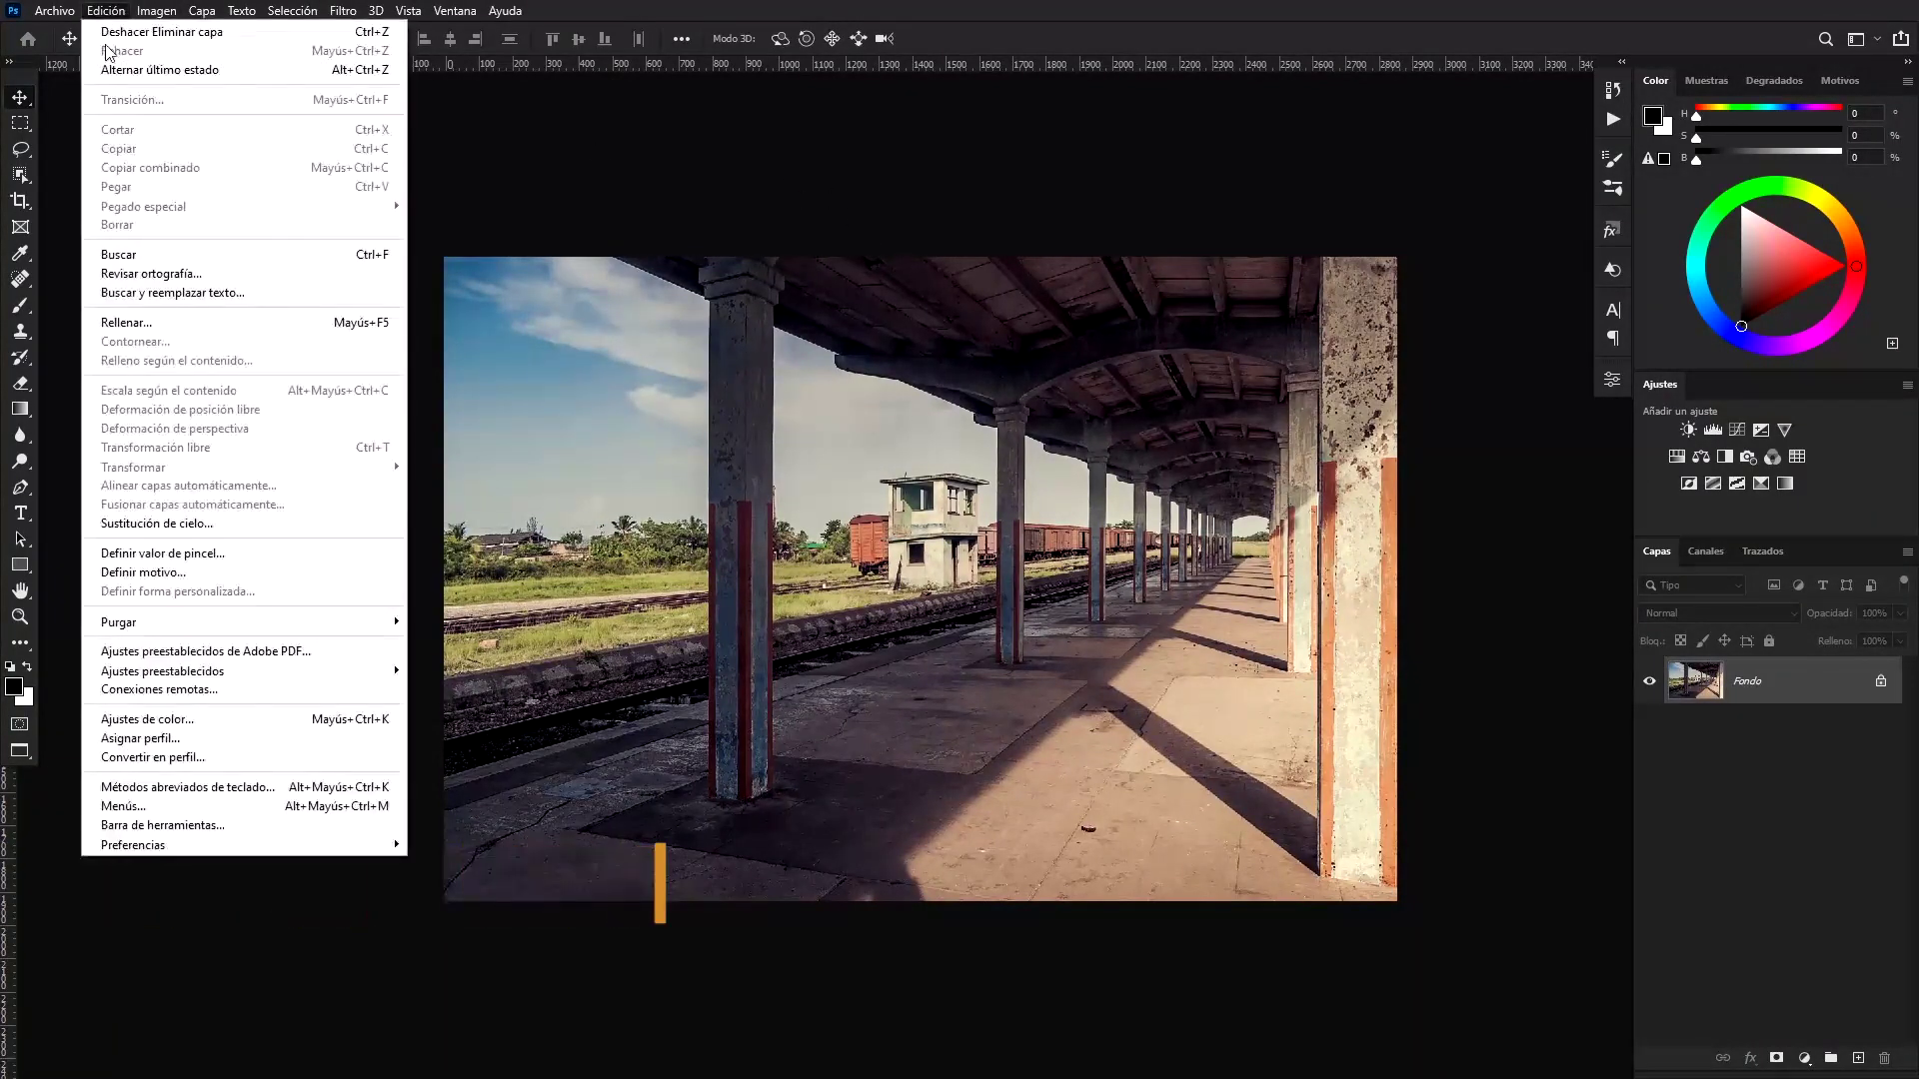
pyautogui.click(187, 526)
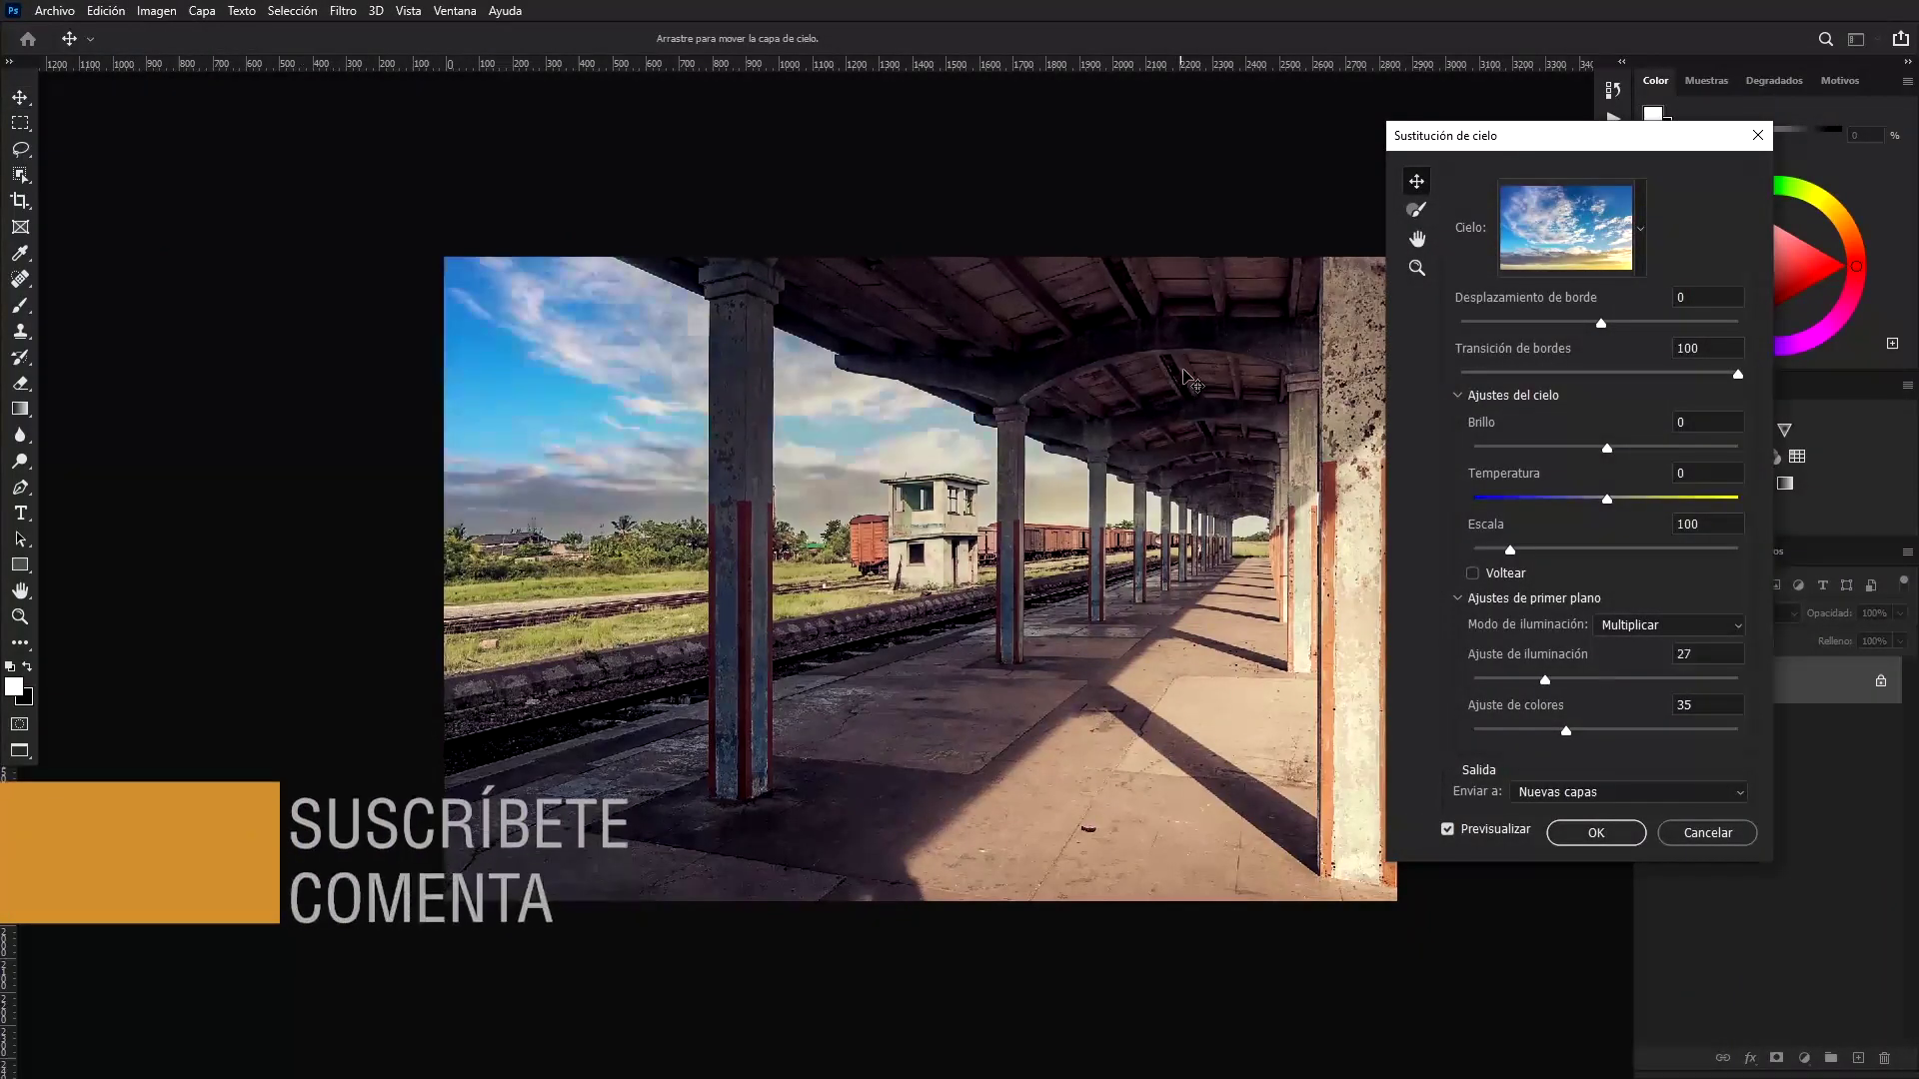
pyautogui.click(1640, 228)
pyautogui.moveTo(1665, 375); pyautogui.dragTo(1664, 560)
pyautogui.click(1546, 446)
pyautogui.moveTo(1559, 134); pyautogui.dragTo(1705, 132)
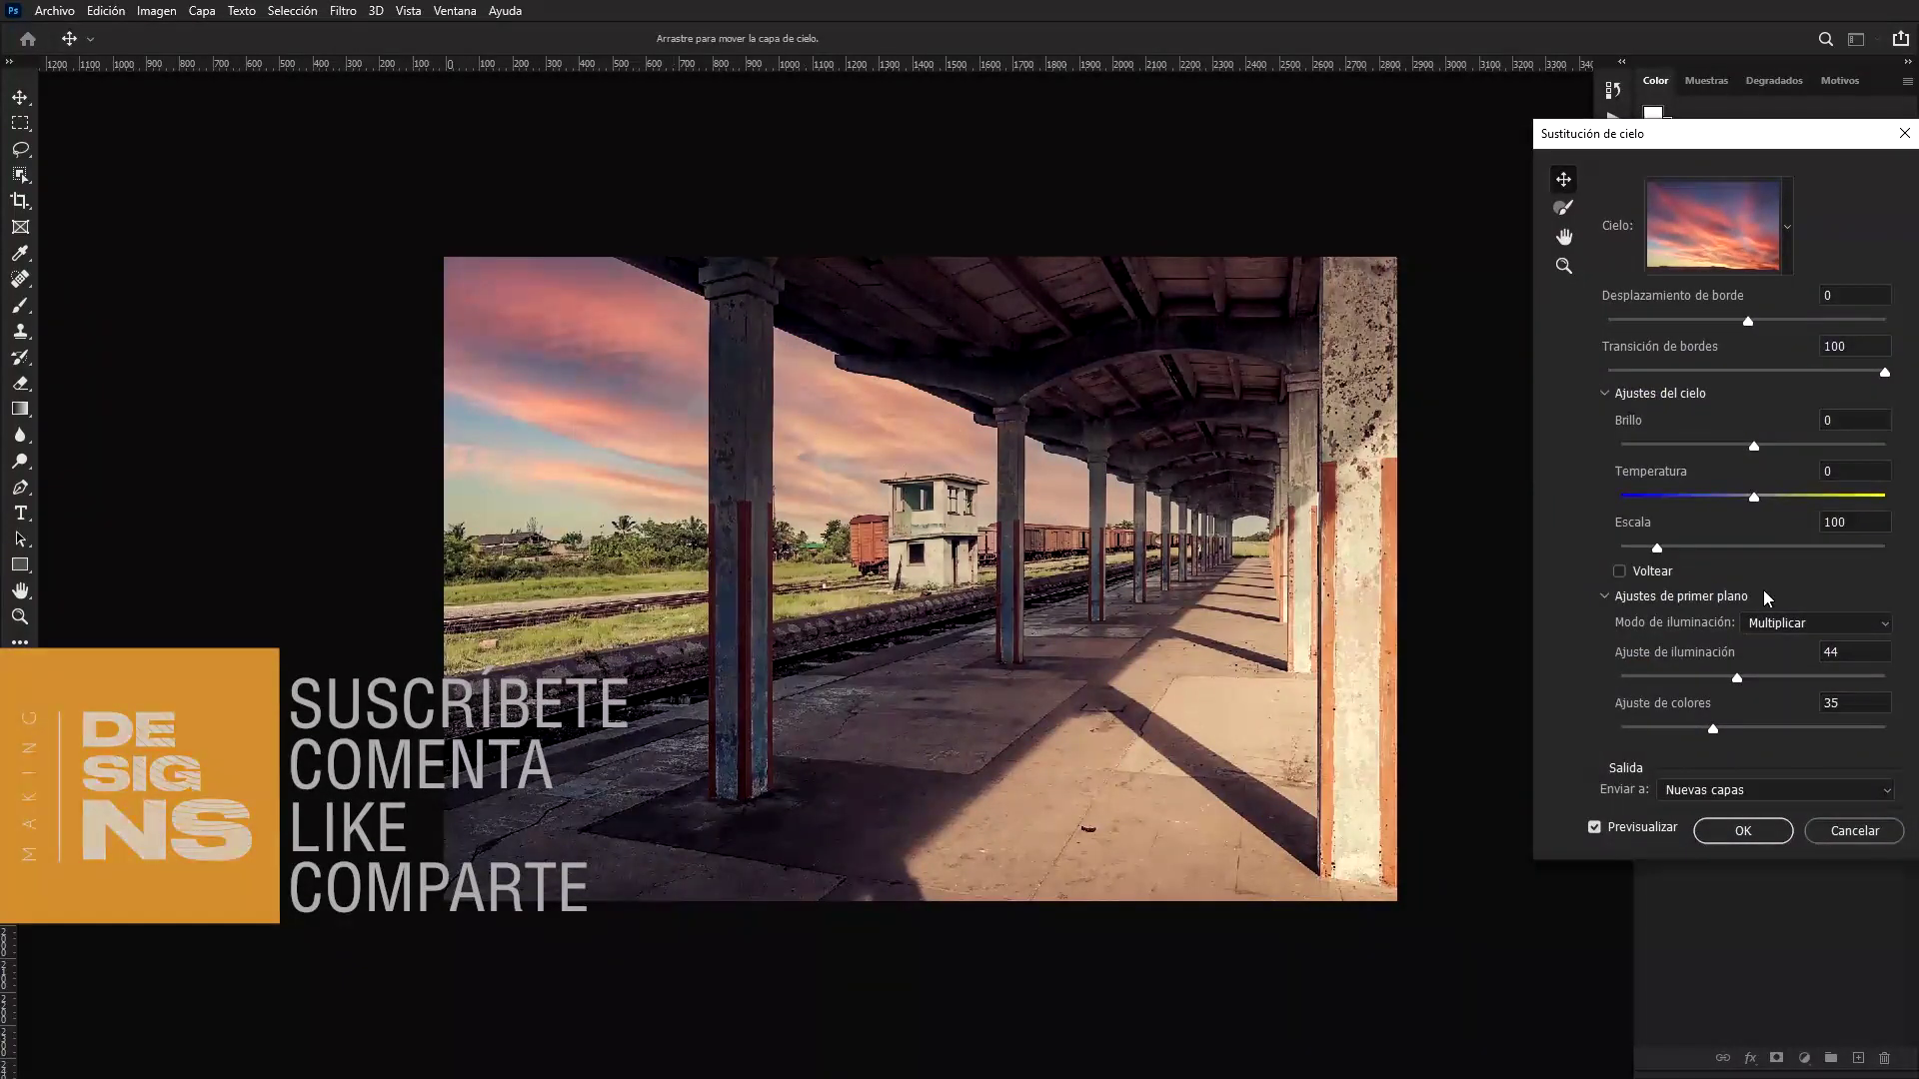
pyautogui.click(1514, 845)
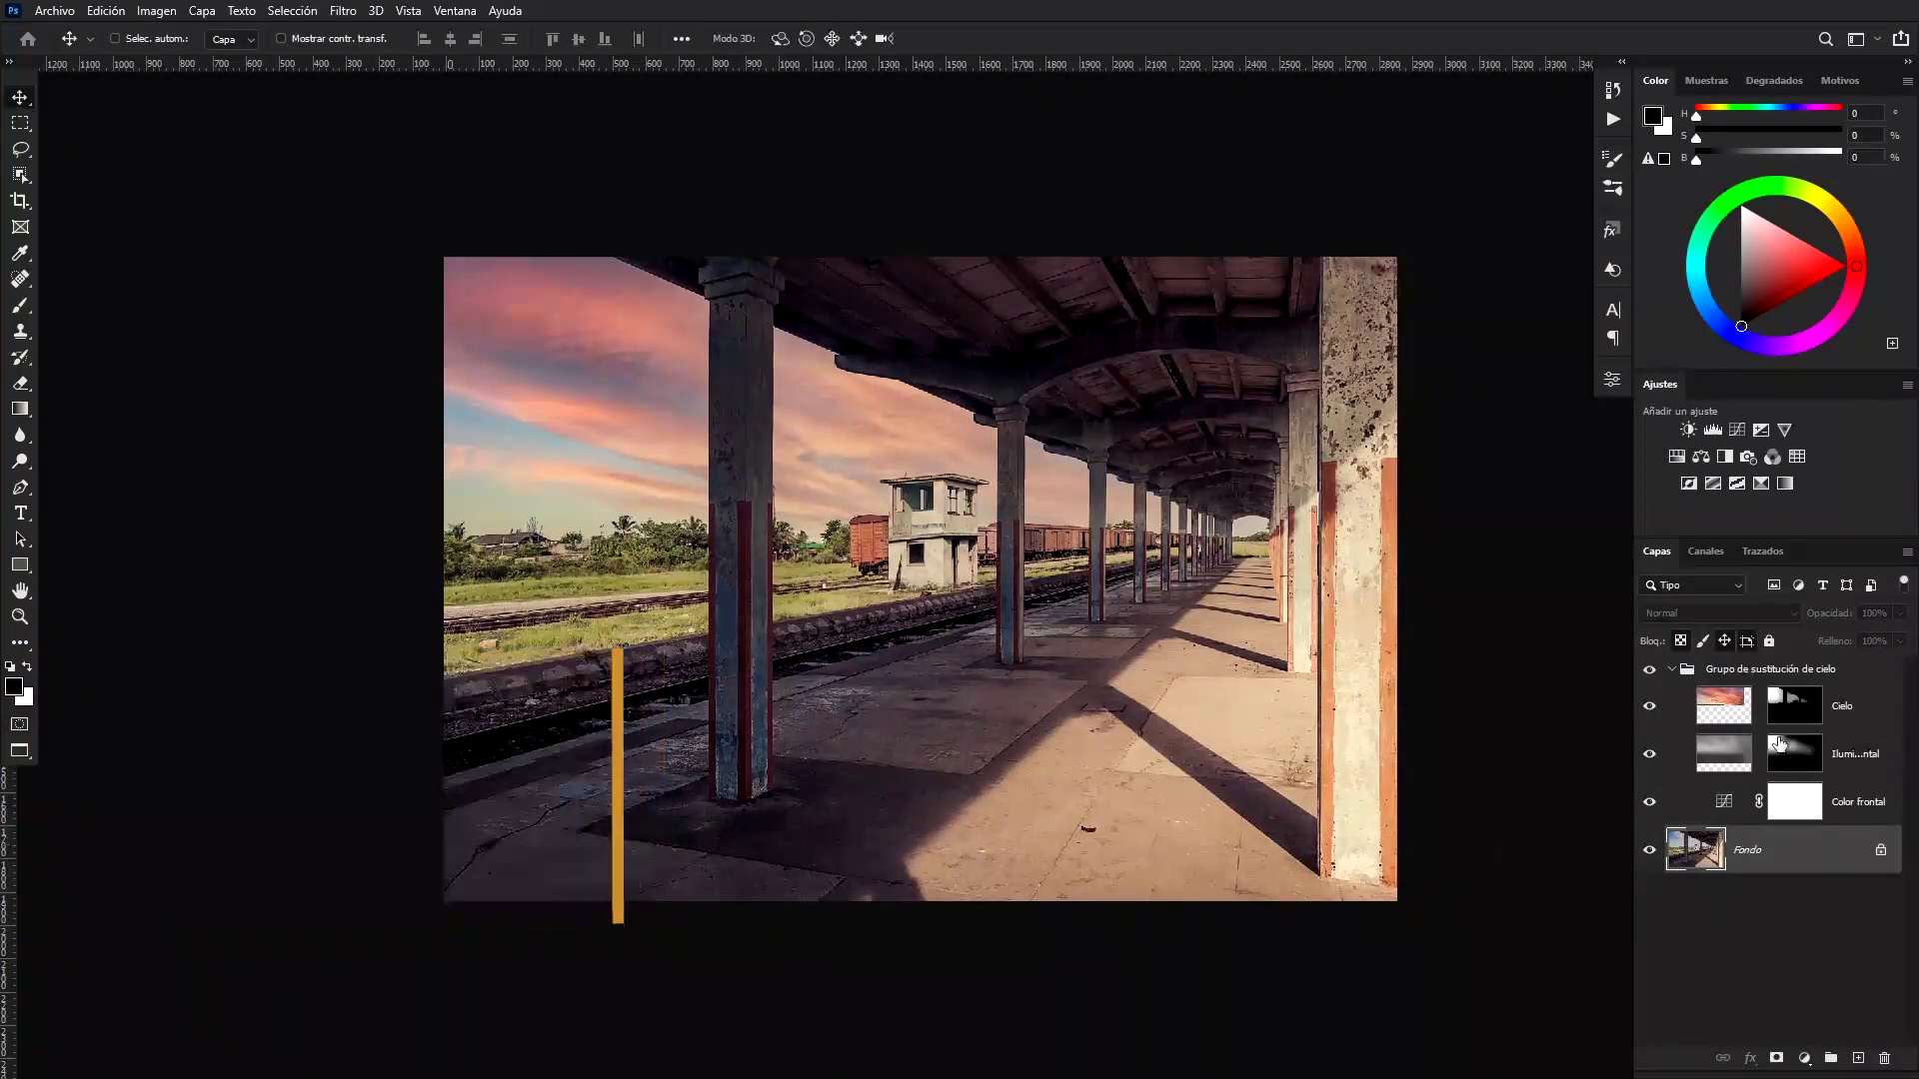
# Collapse the sky replacement group and toggle its visibility to compare before and after
pyautogui.keyDown('alt'); pyautogui.click(1792, 696); pyautogui.keyUp('alt')
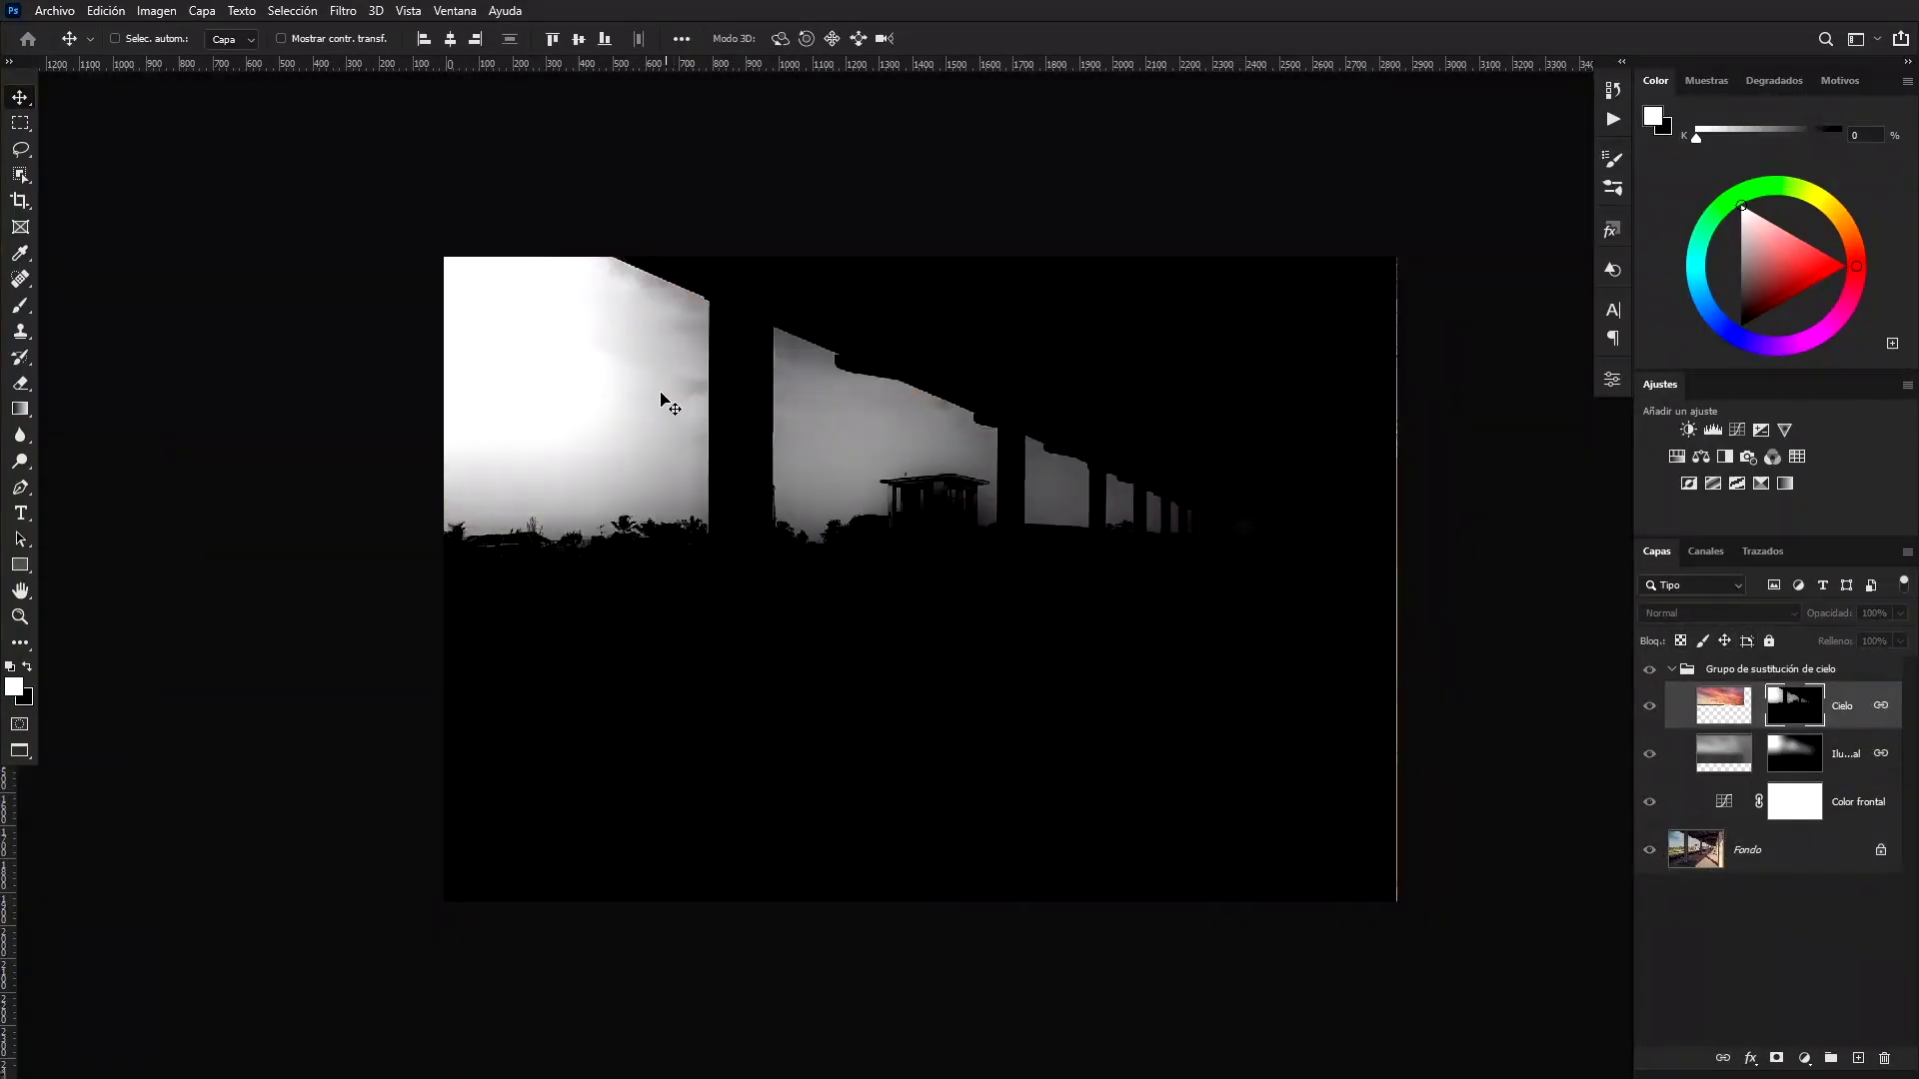
pyautogui.click(1763, 673)
pyautogui.click(1675, 672)
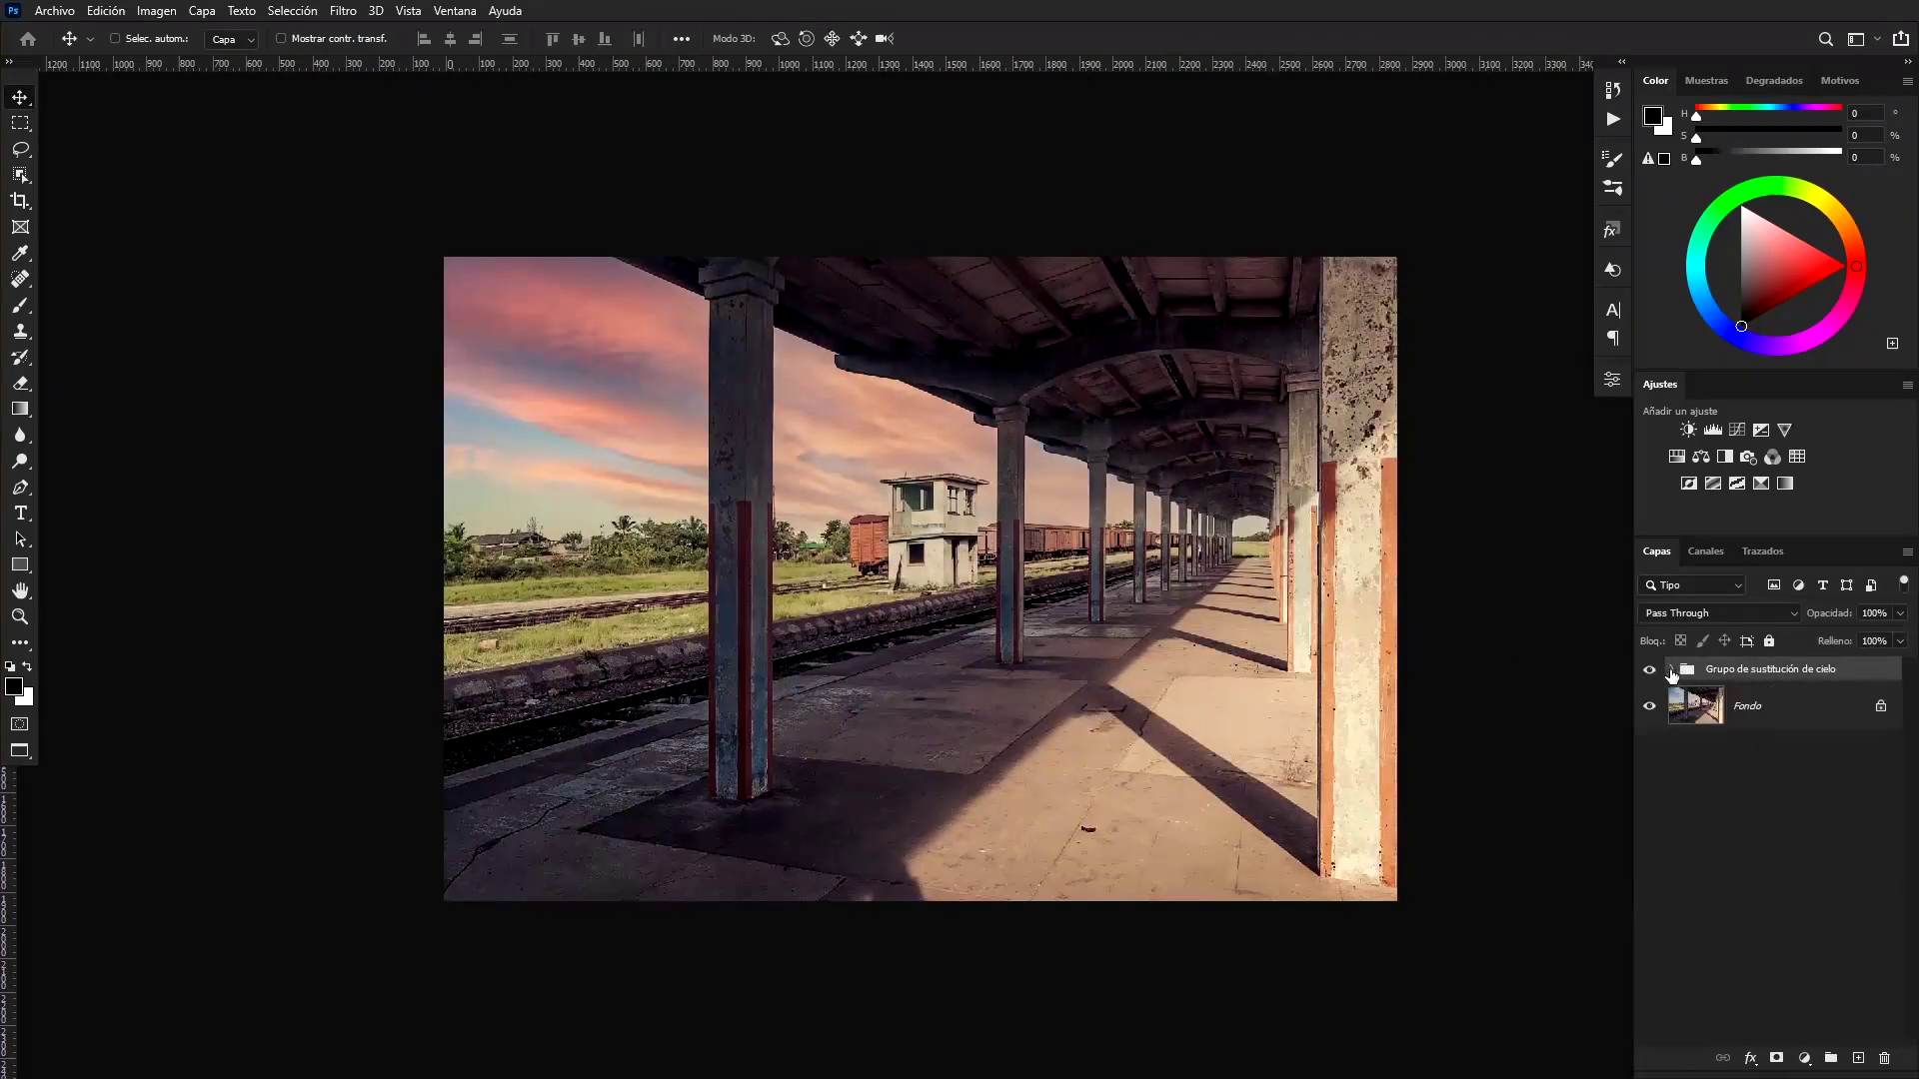
pyautogui.click(1650, 674)
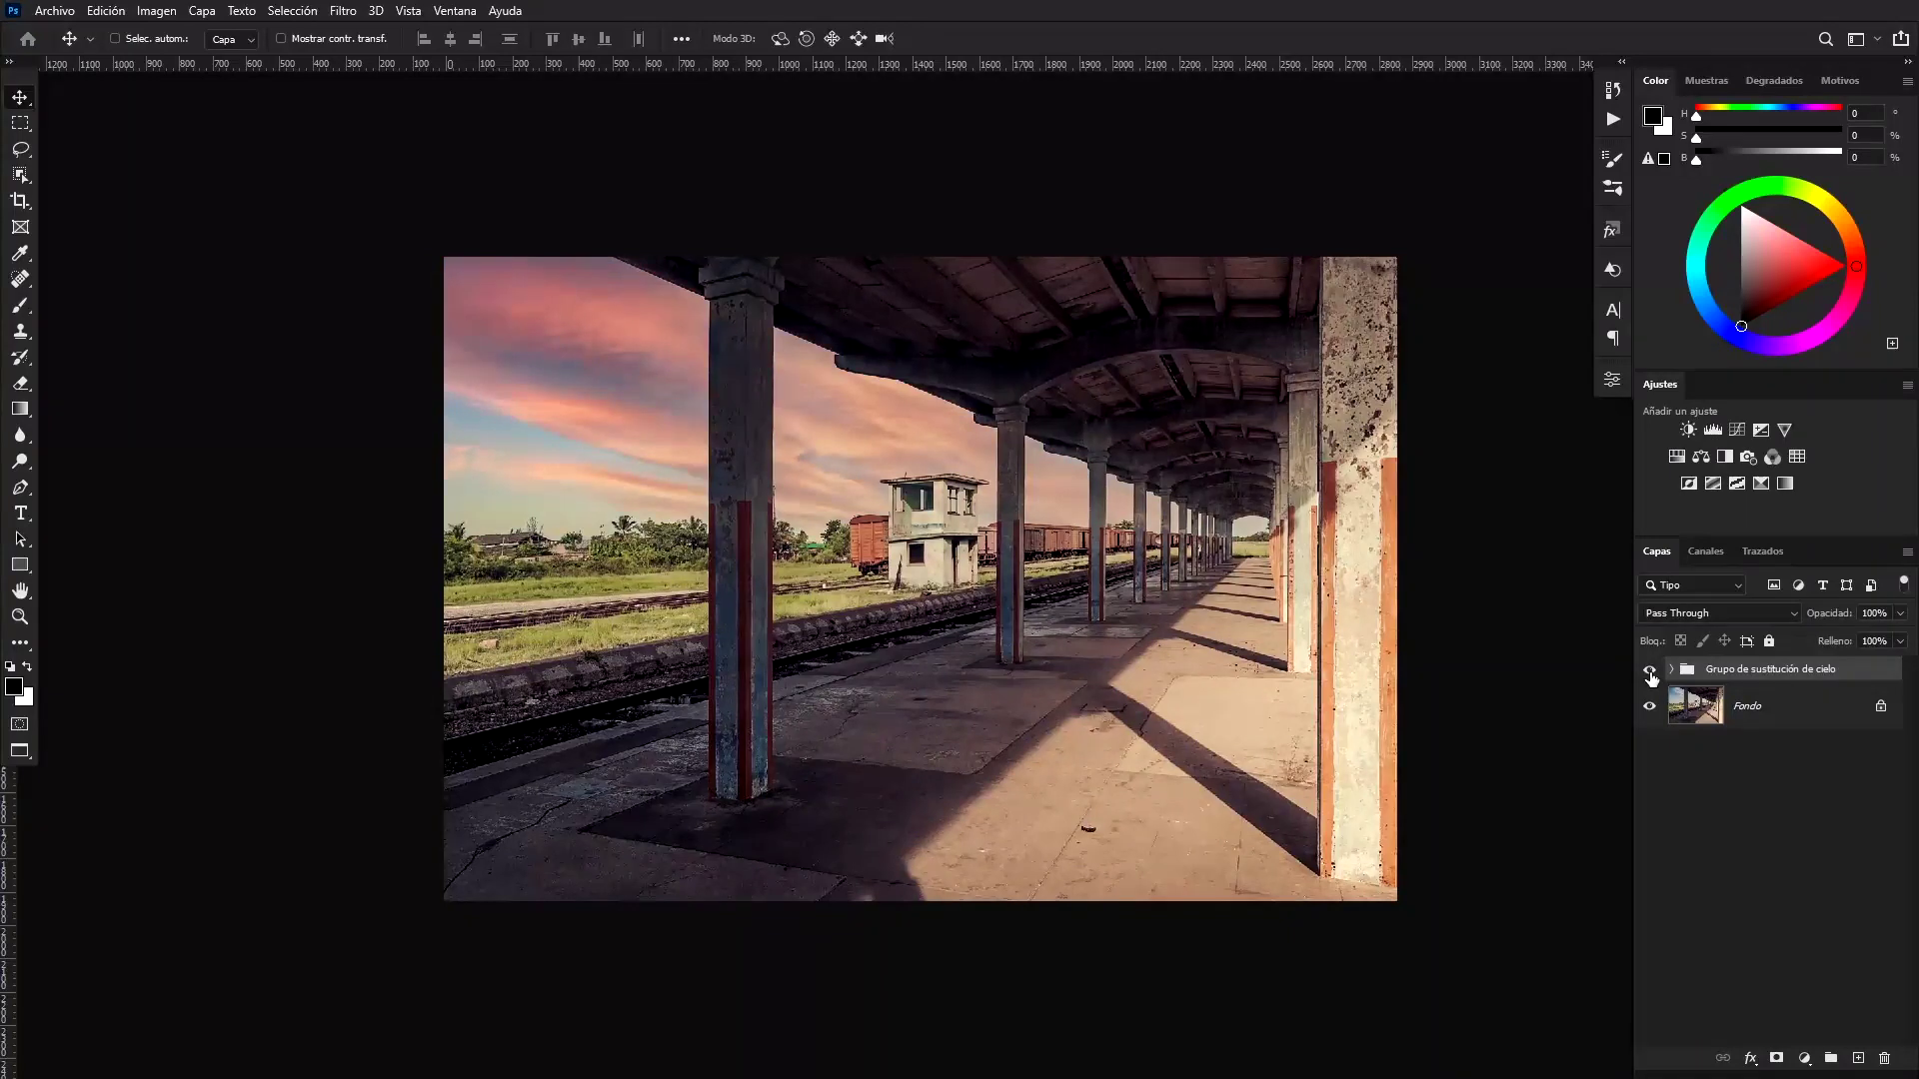
pyautogui.click(1650, 673)
pyautogui.click(1650, 674)
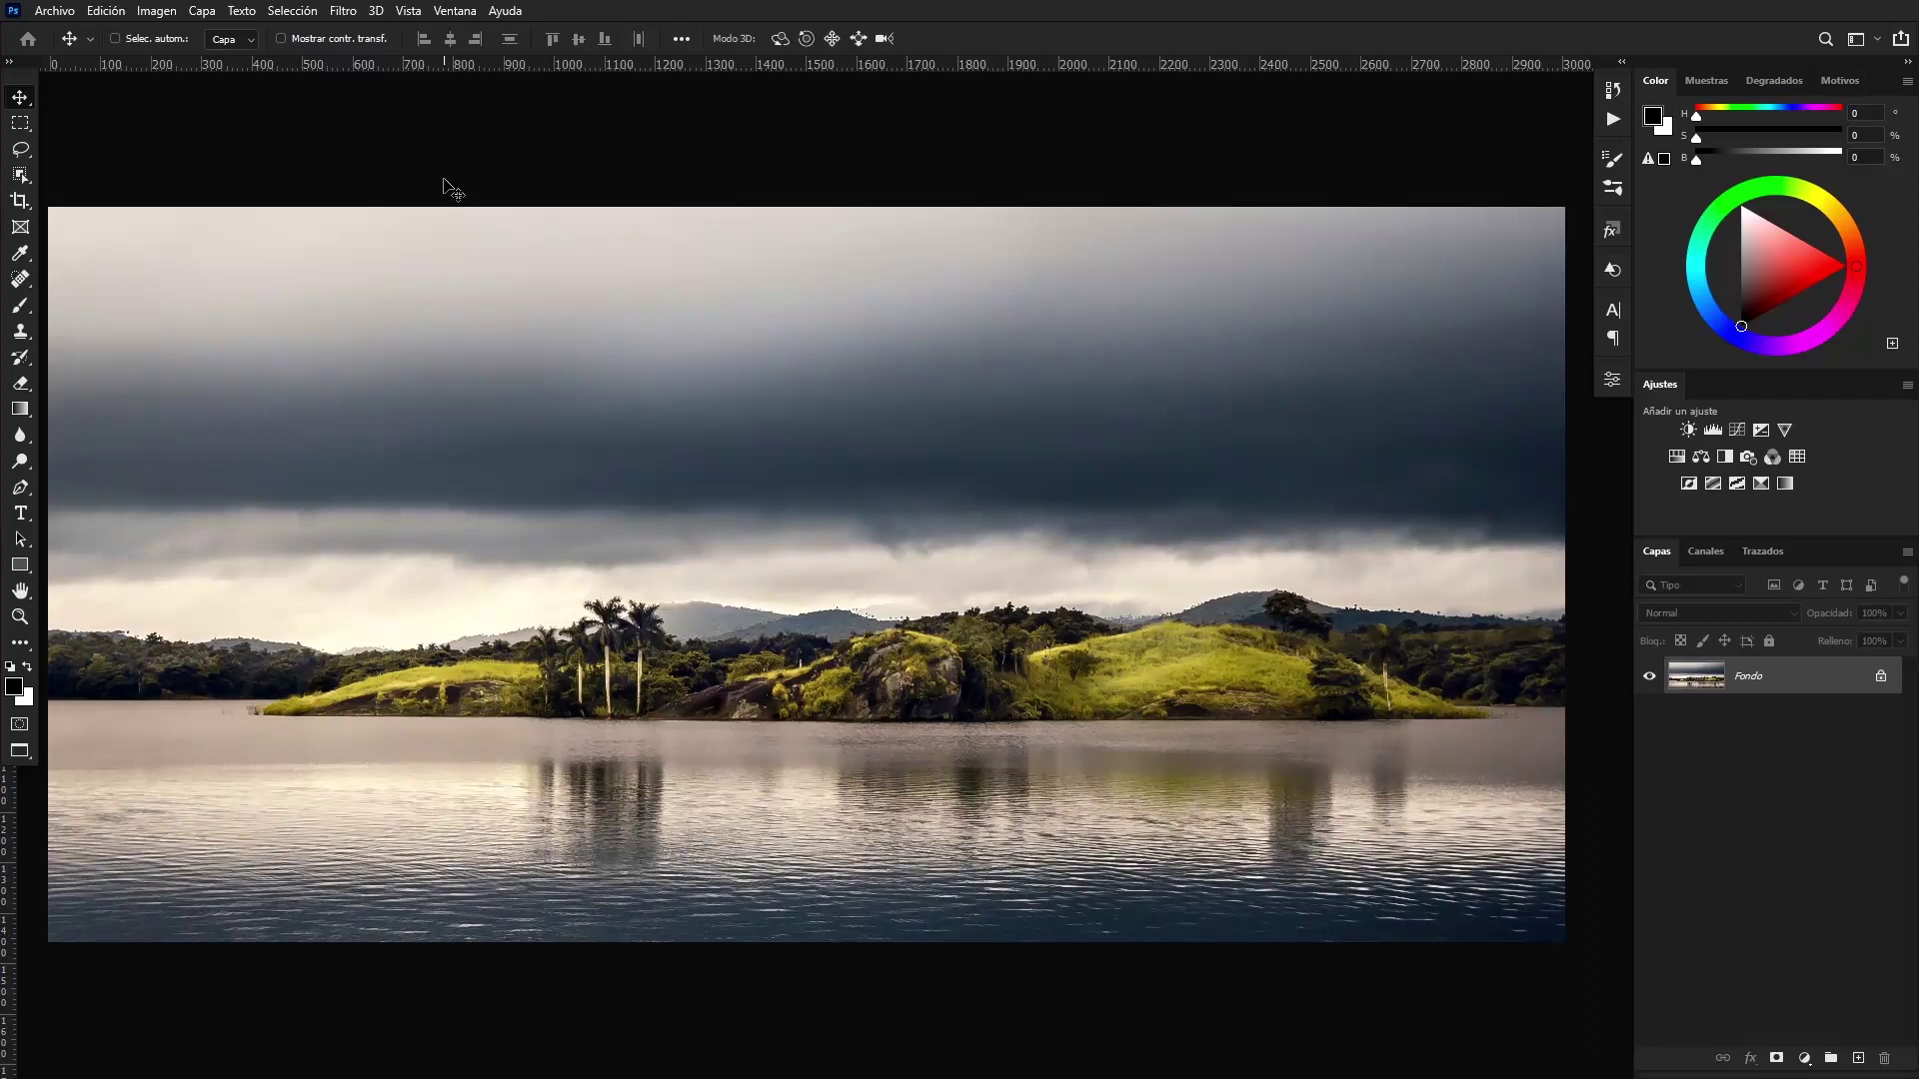
# Swap the lake photo's stormy sky for the pink sunset preset via Sustitución de cielo
pyautogui.click(106, 11)
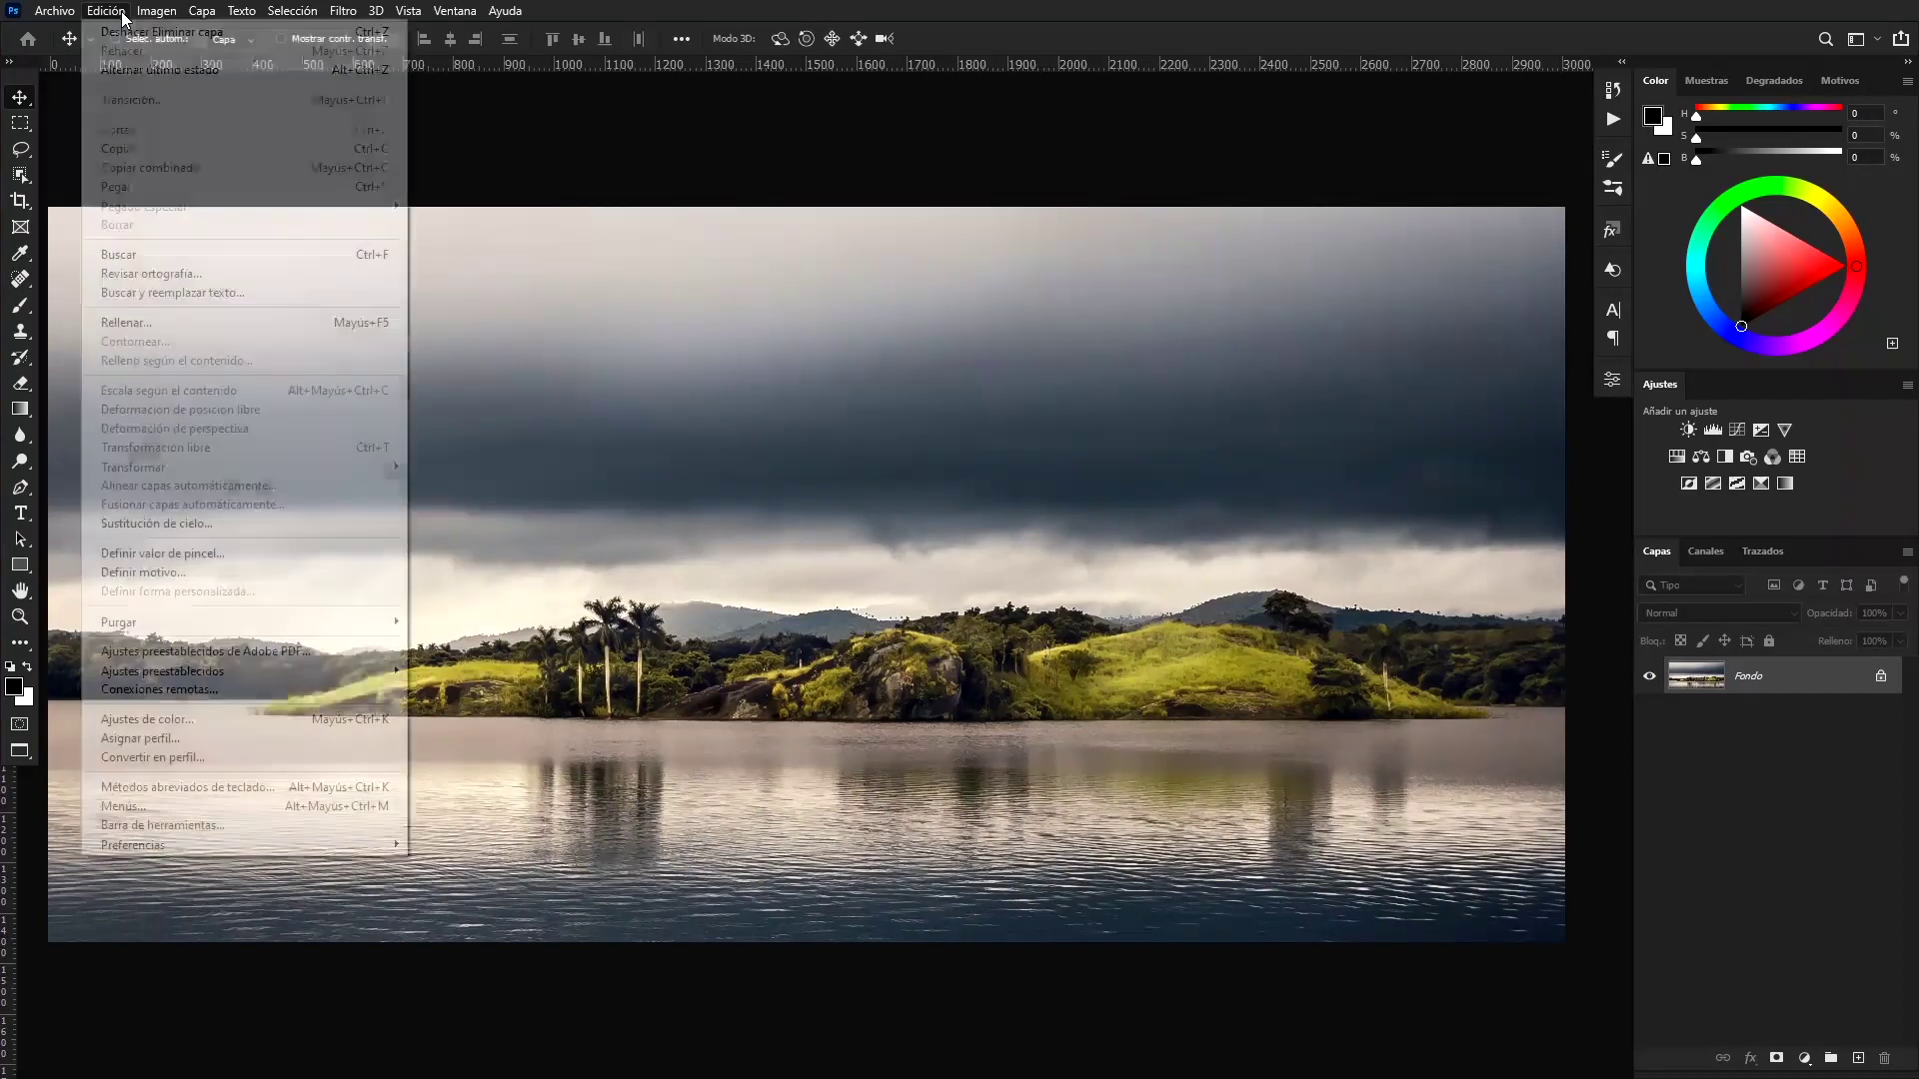
pyautogui.click(157, 523)
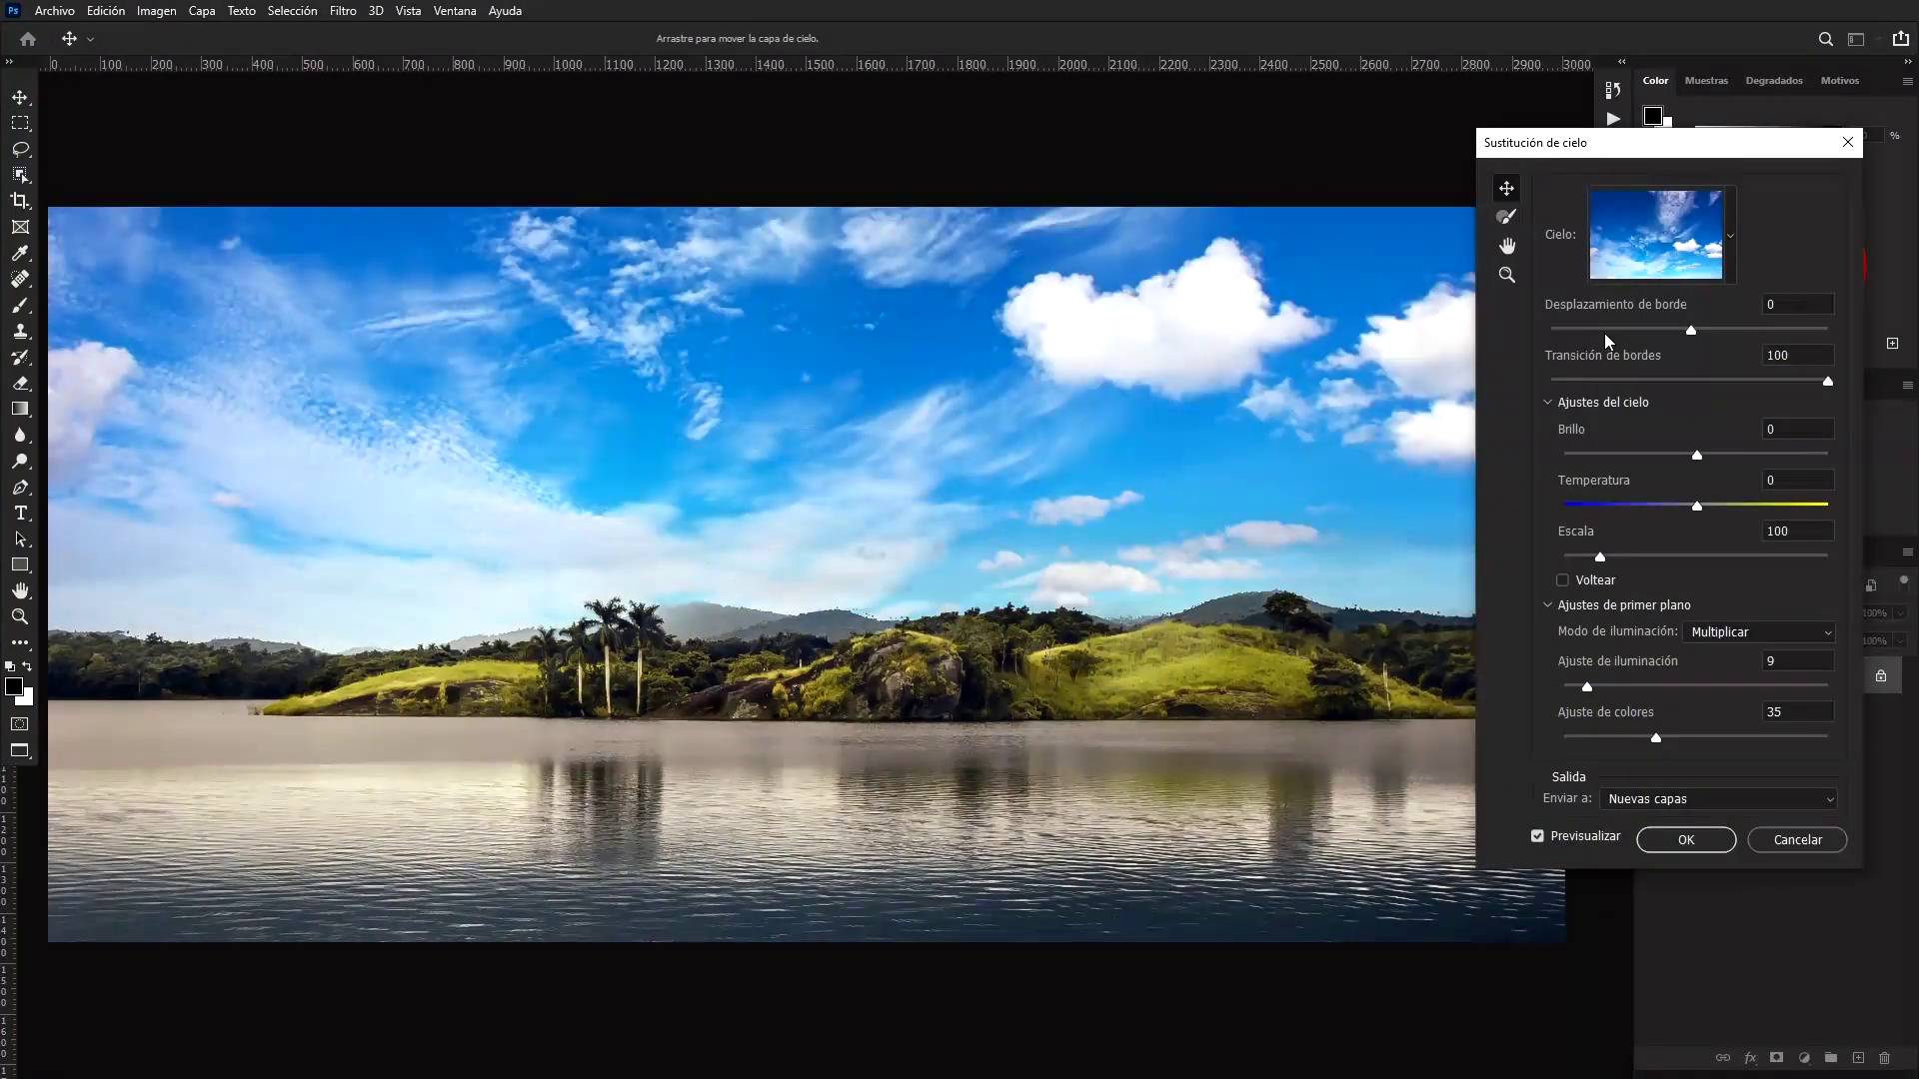
pyautogui.click(1731, 236)
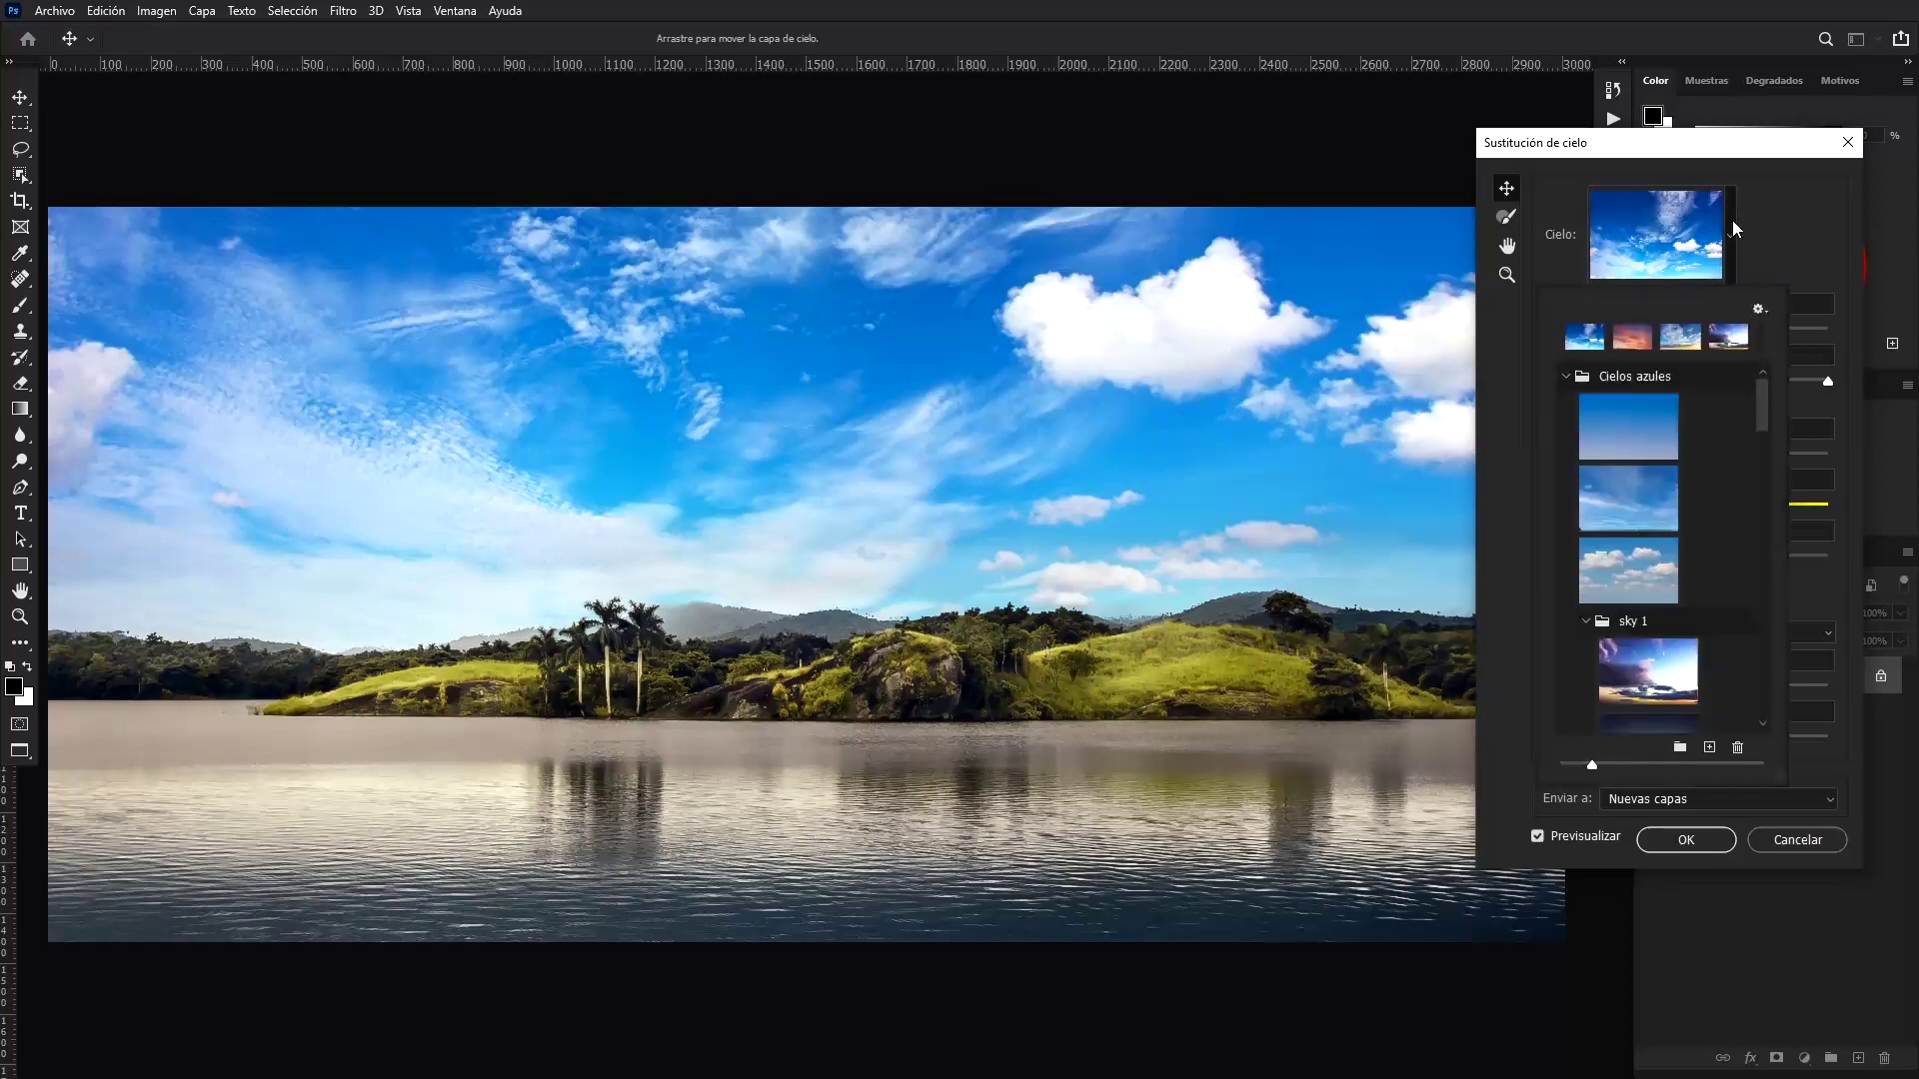
pyautogui.click(1632, 337)
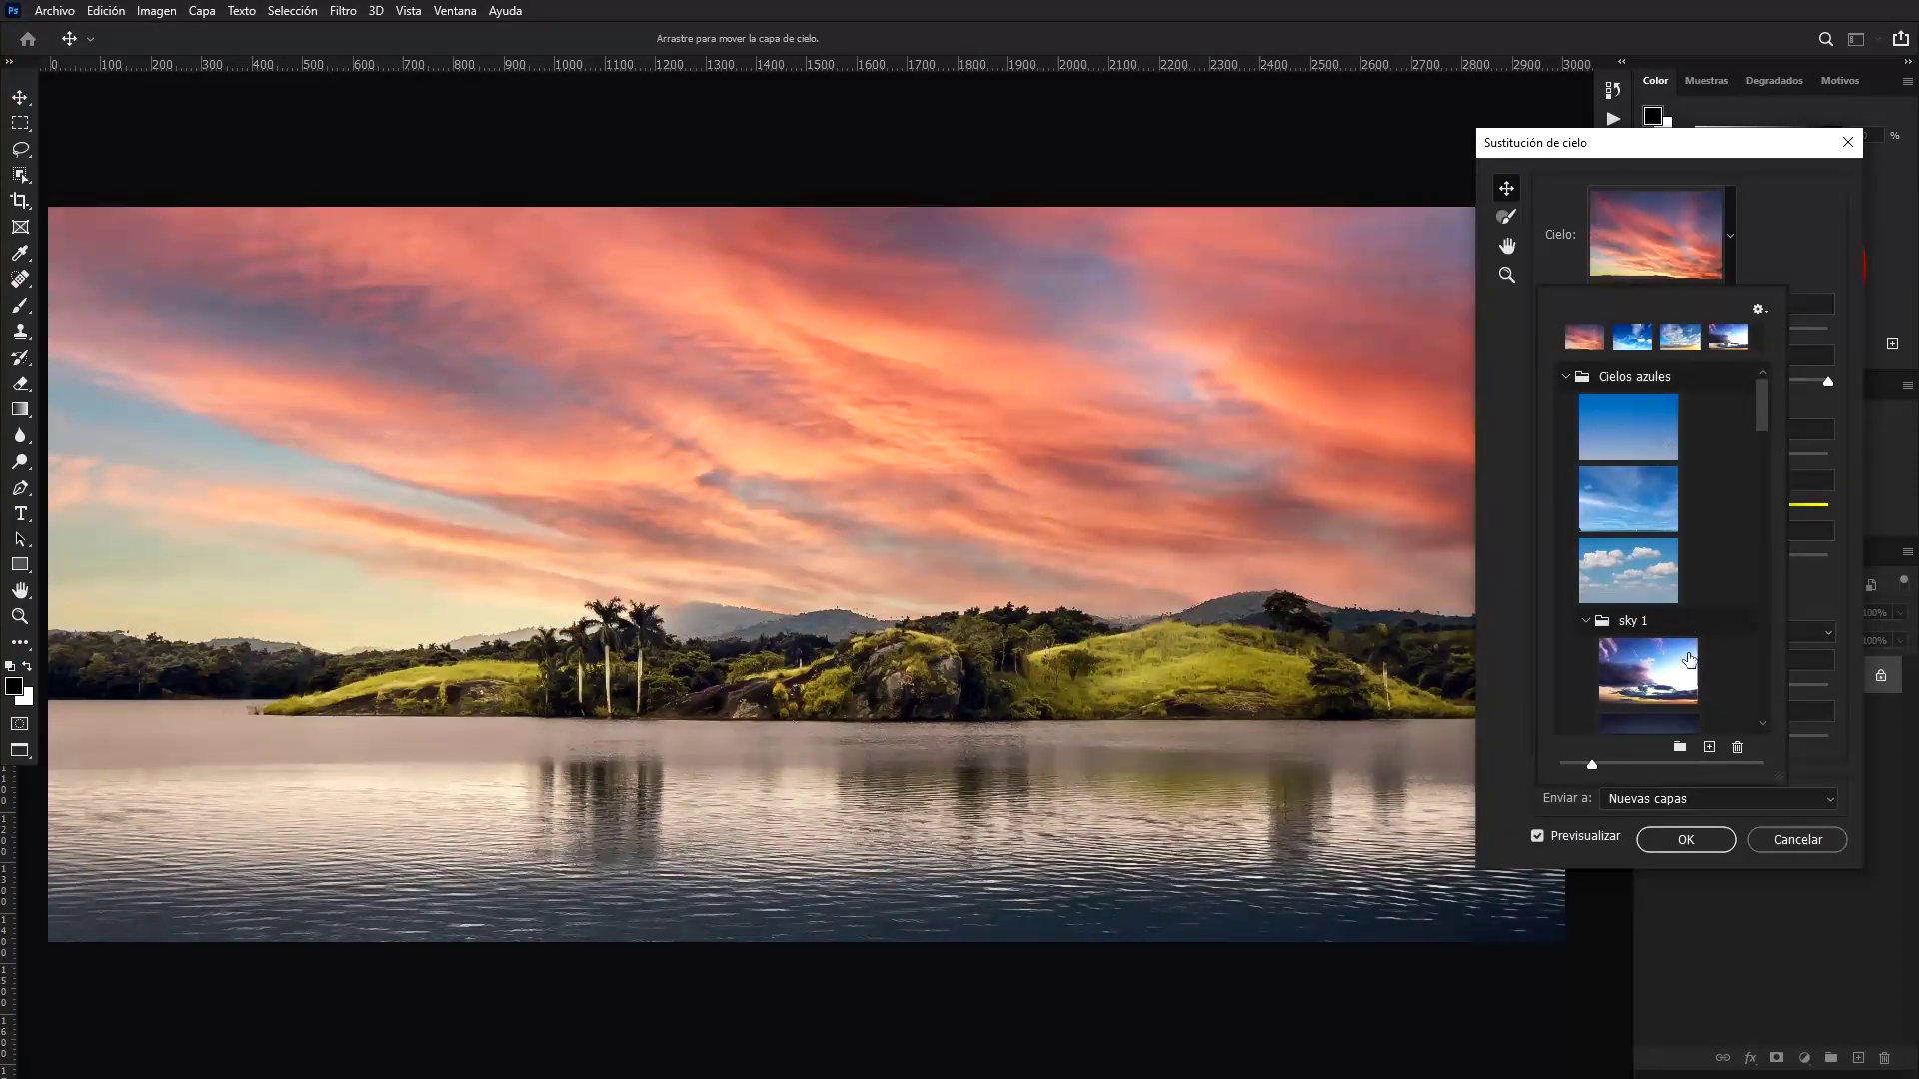
pyautogui.click(1689, 839)
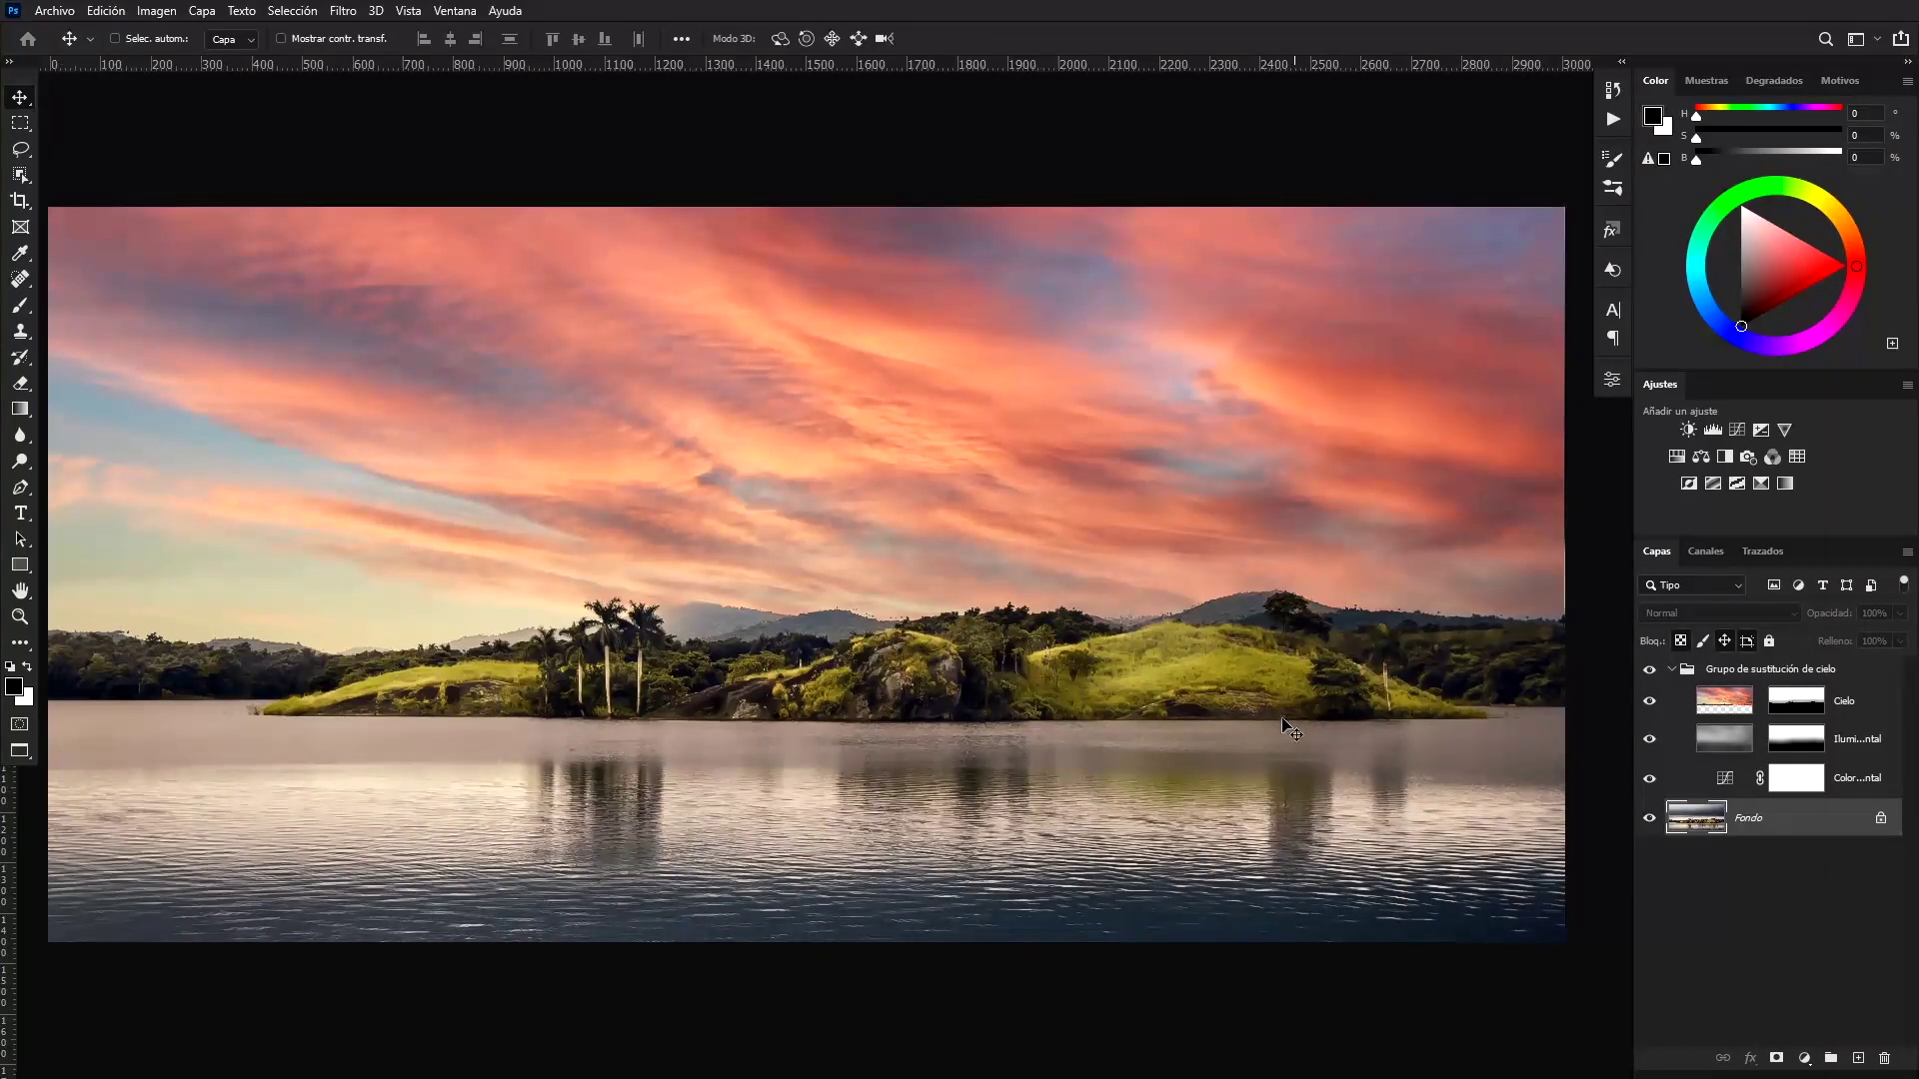
# Duplicate the Cielo layer, flip it vertically and move it down over the lake water
pyautogui.moveTo(1724, 700); pyautogui.dragTo(1744, 665)
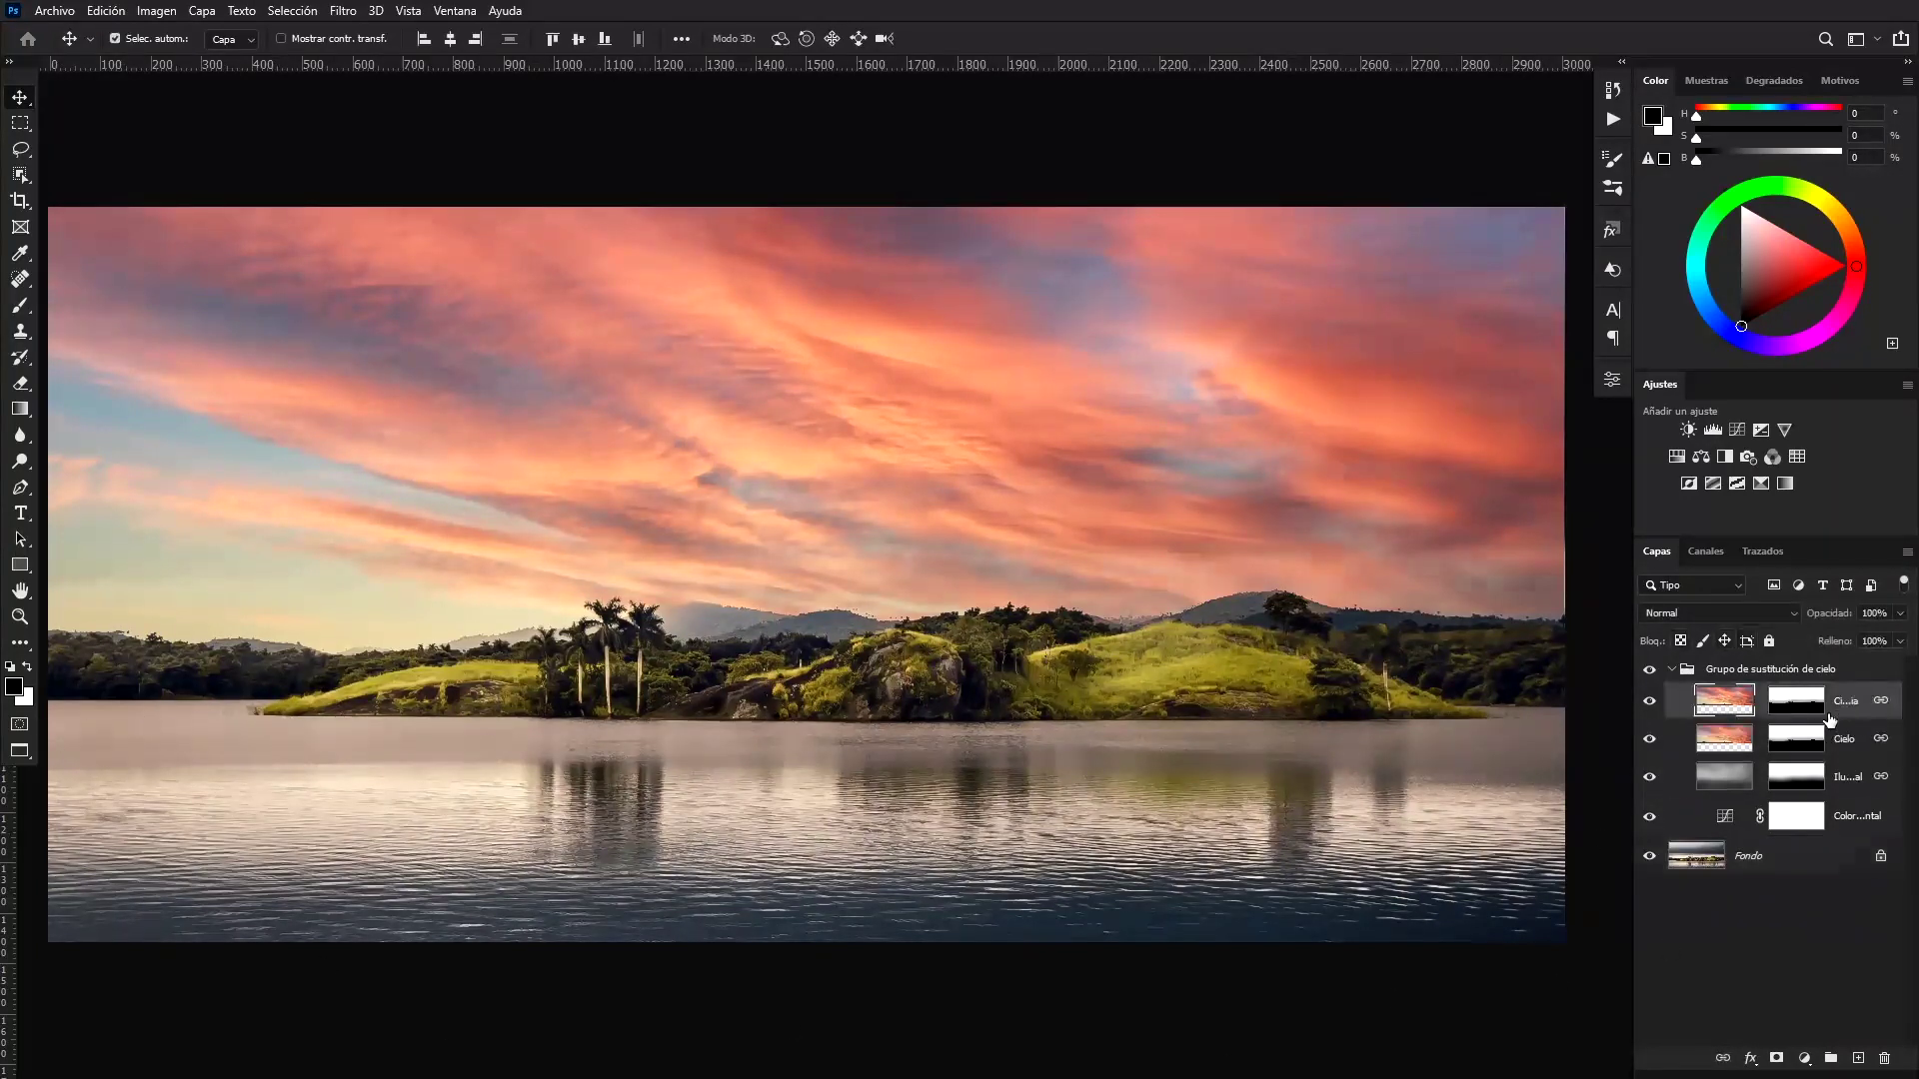
pyautogui.click(1777, 682)
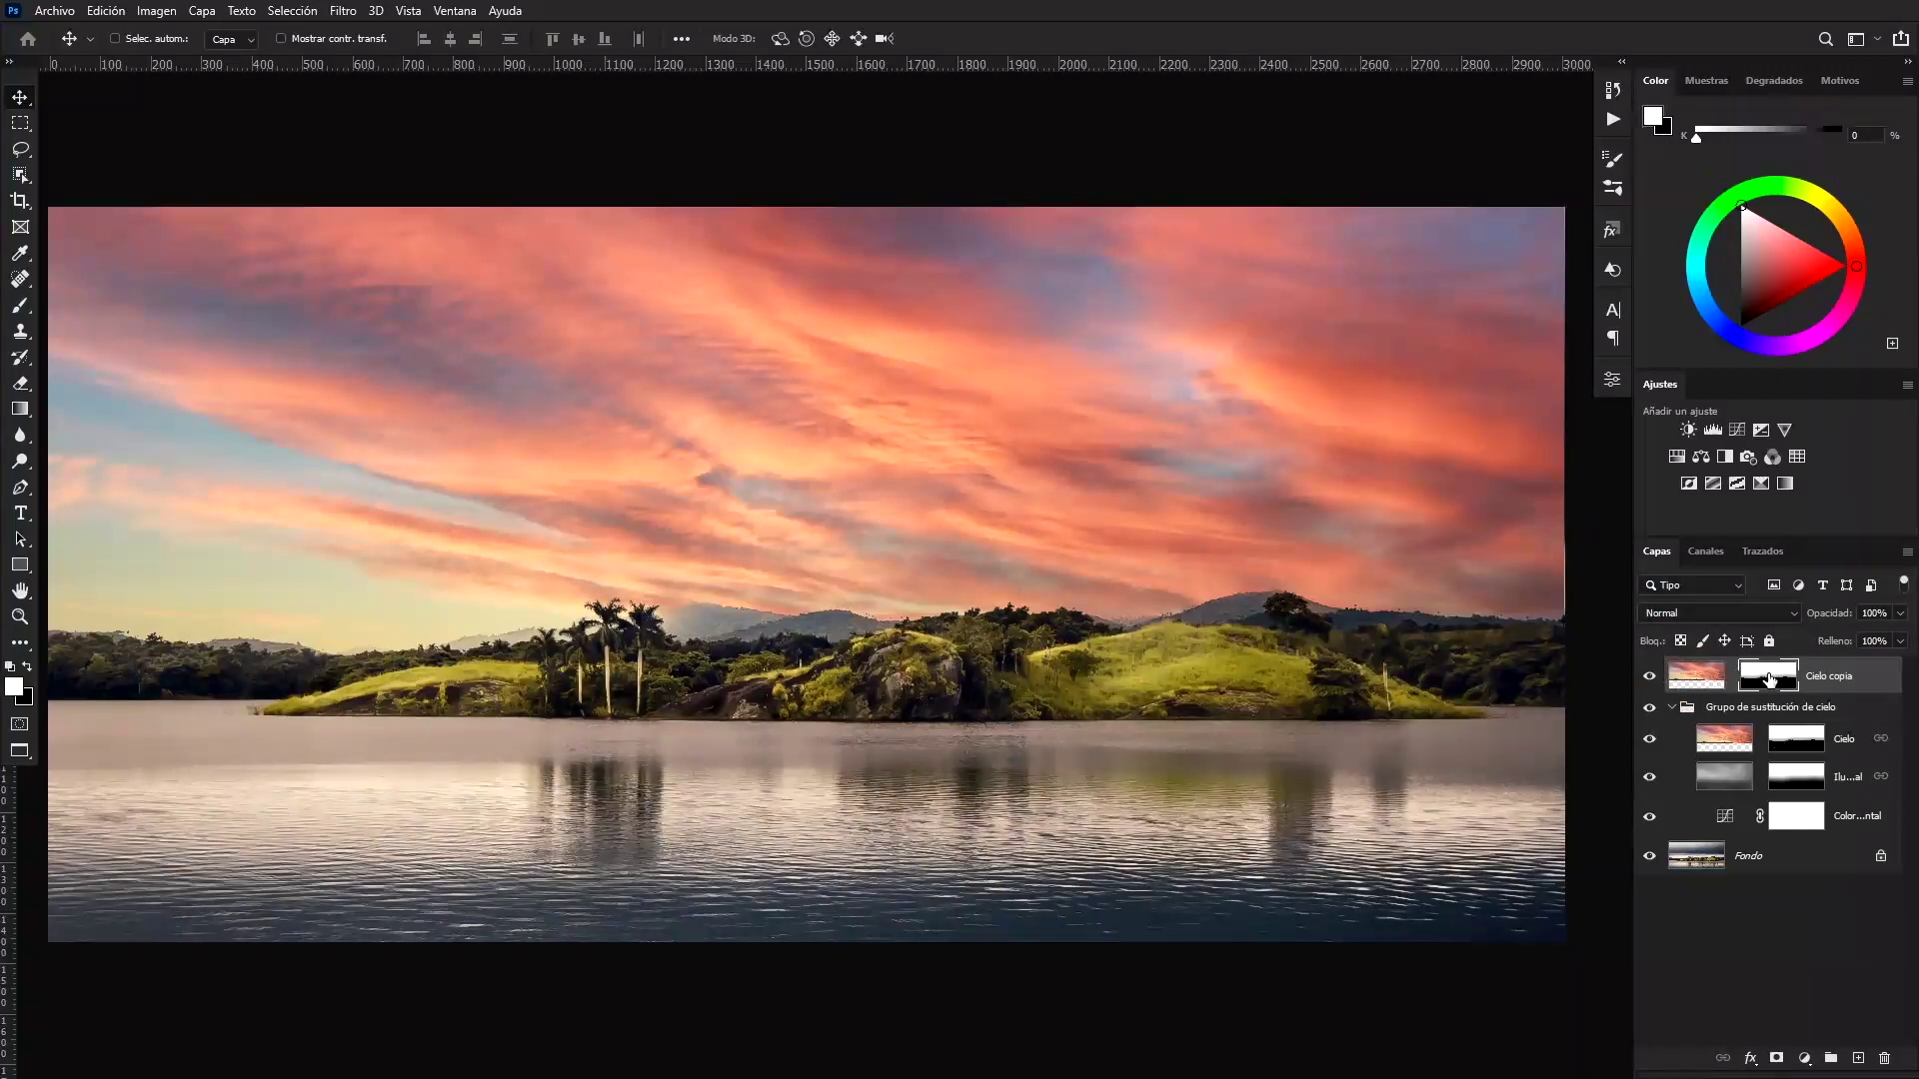
pyautogui.click(1696, 676)
pyautogui.hotkey('ctrl', 't')
pyautogui.rightClick(1121, 478)
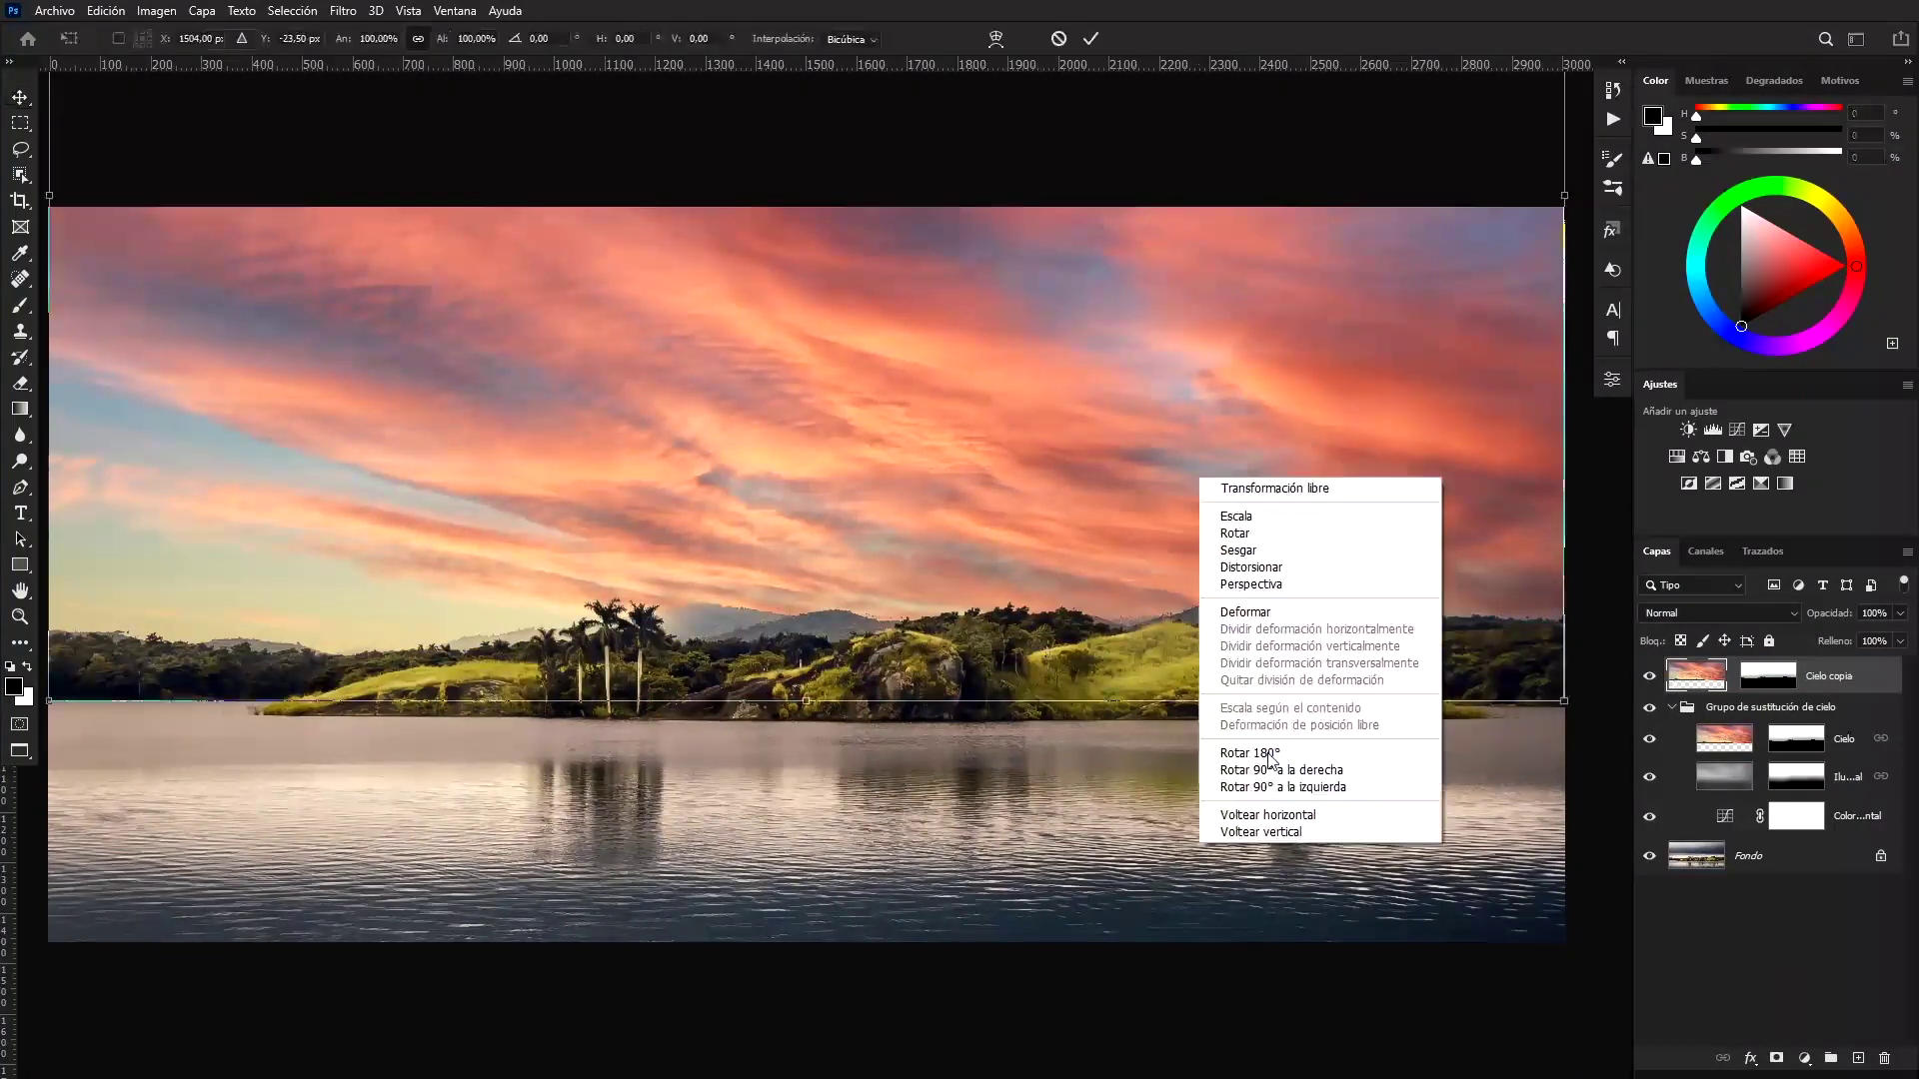
pyautogui.click(1269, 837)
pyautogui.moveTo(1267, 317); pyautogui.dragTo(1252, 746)
pyautogui.press('Return')
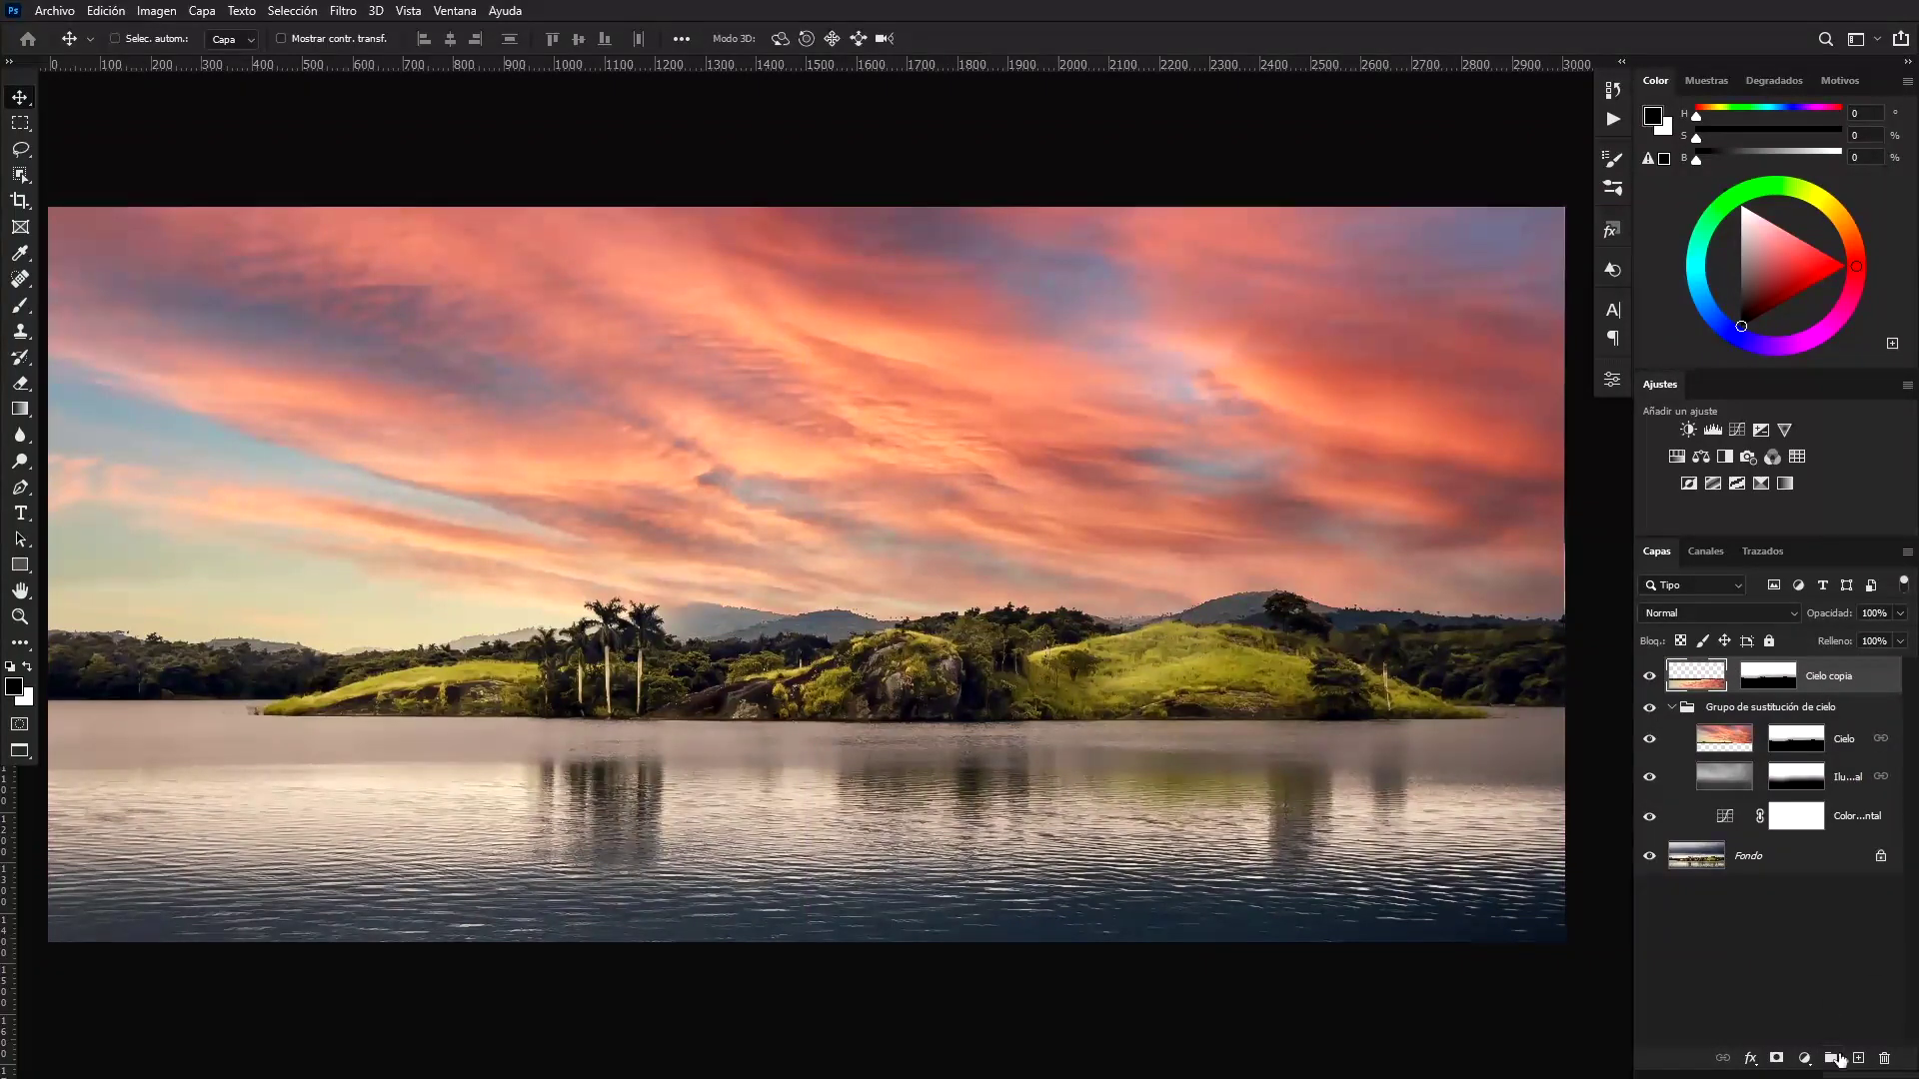
# Group the flipped sky with a mask and paint the reflection into the water
pyautogui.click(1840, 1060)
pyautogui.click(1776, 1057)
pyautogui.press('b')
pyautogui.press('x')
pyautogui.moveTo(1429, 880)
pyautogui.mouseDown()
pyautogui.moveTo(1443, 739)
pyautogui.moveTo(43, 857)
pyautogui.moveTo(1379, 819)
pyautogui.mouseUp()
pyautogui.press('x')
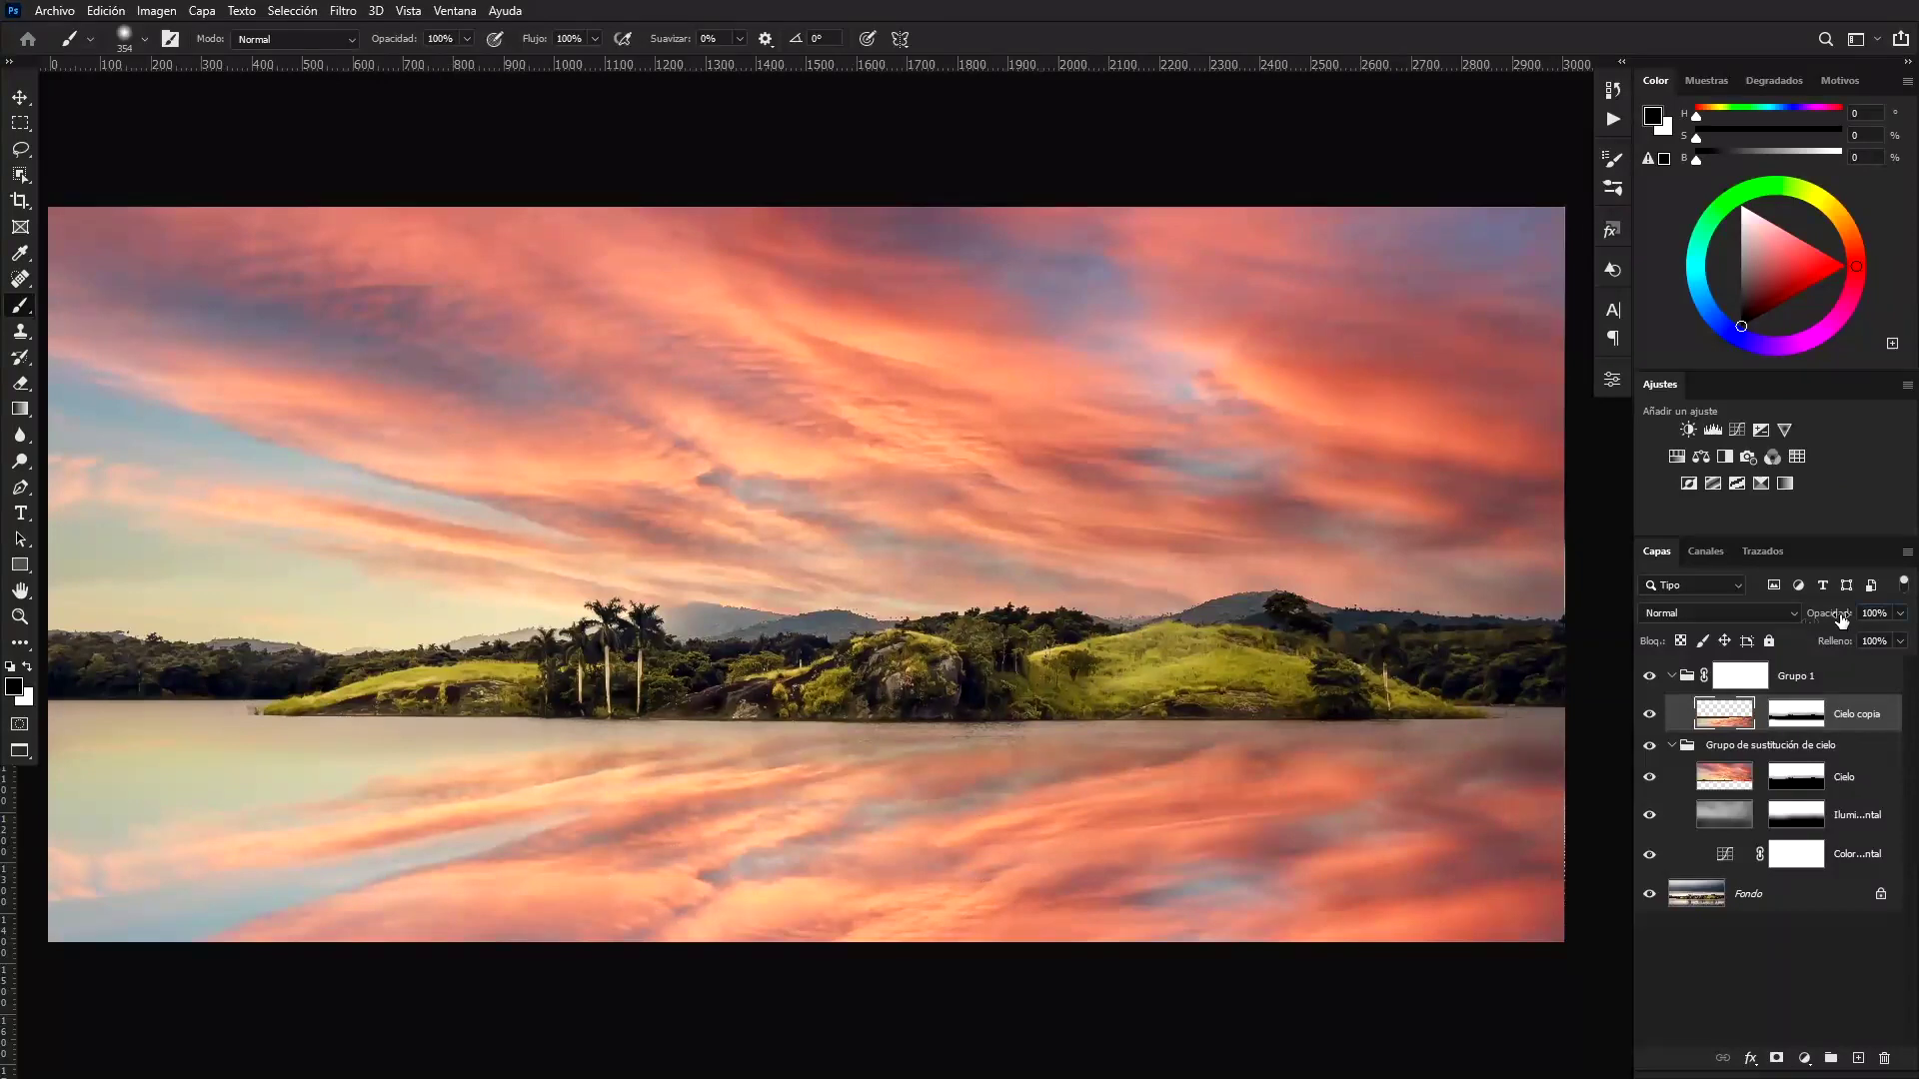
# Set the reflection to 47% opacity, Gaussian Blur 4.5 and Multiply blend mode
pyautogui.moveTo(1842, 620); pyautogui.dragTo(1789, 620)
pyautogui.hotkey('ctrl', 'alt', 'f')
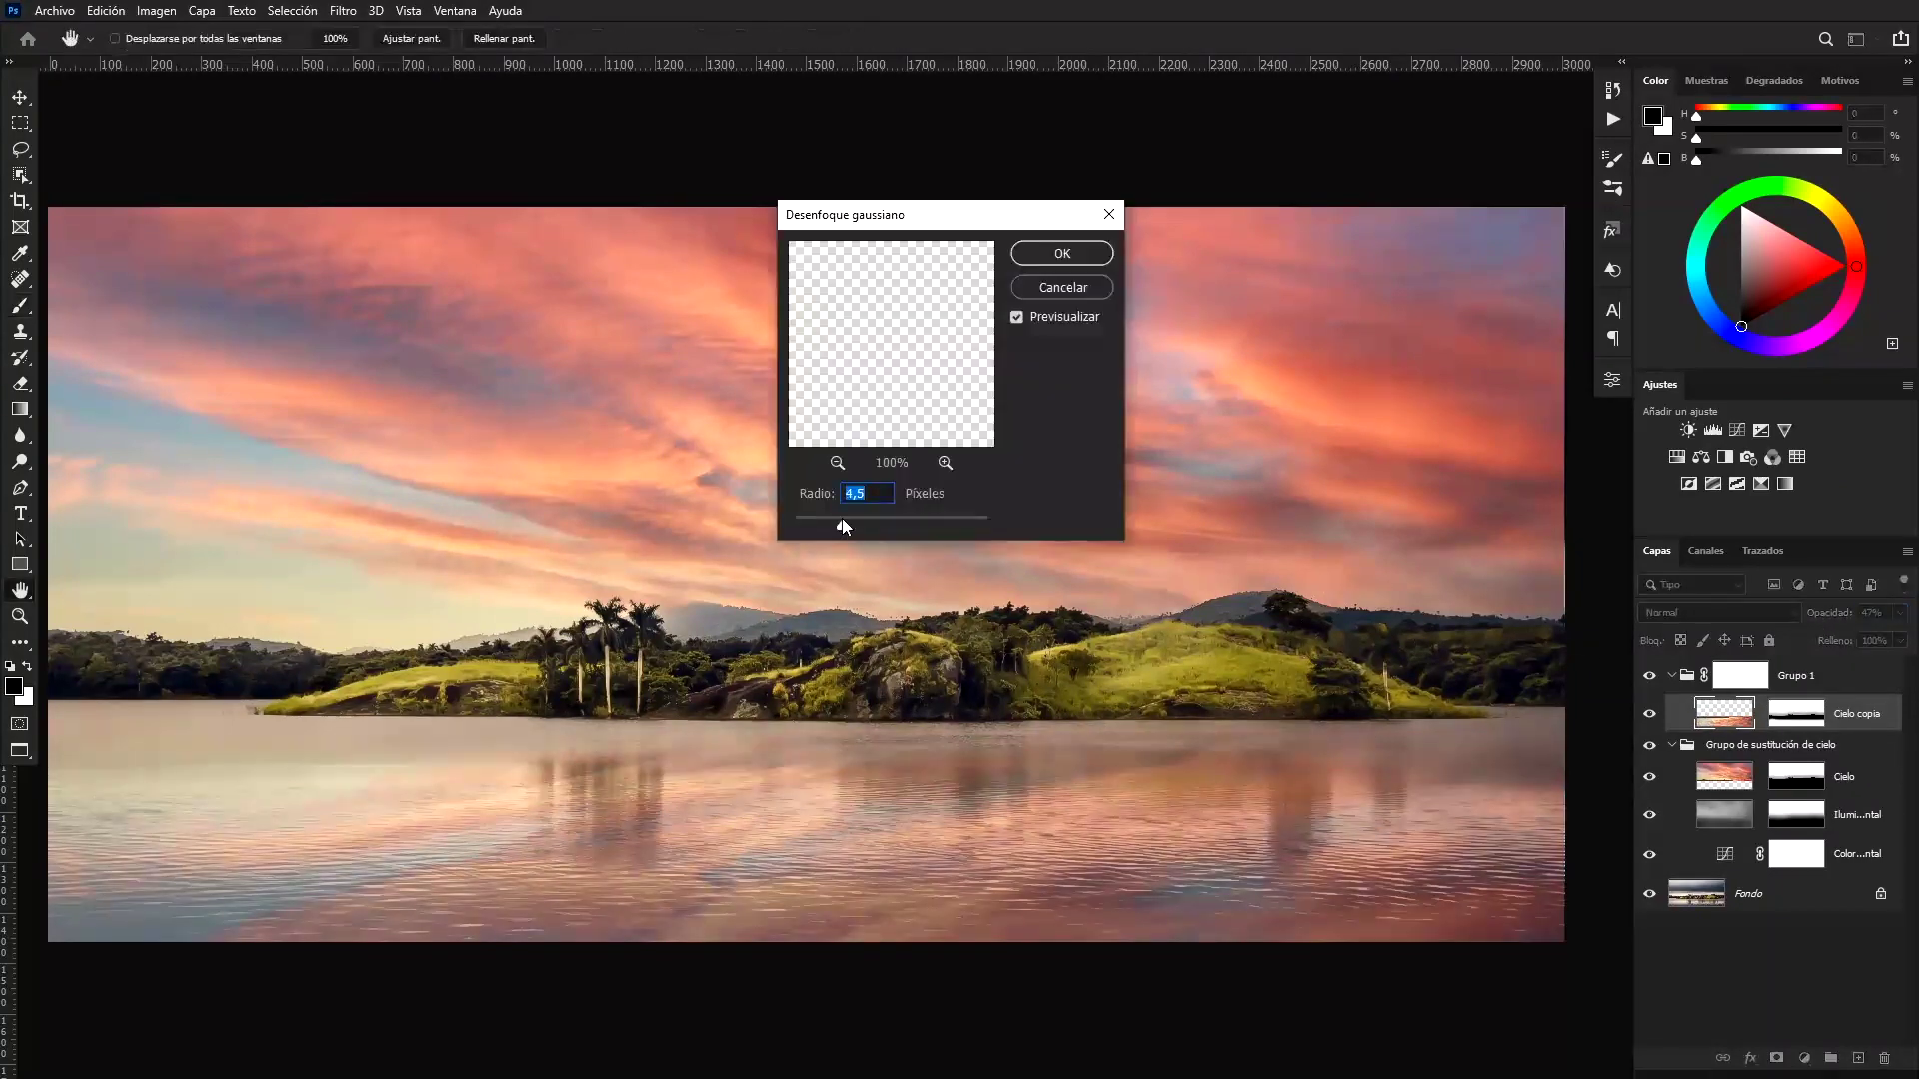
pyautogui.click(1062, 253)
pyautogui.click(1719, 613)
pyautogui.click(1699, 671)
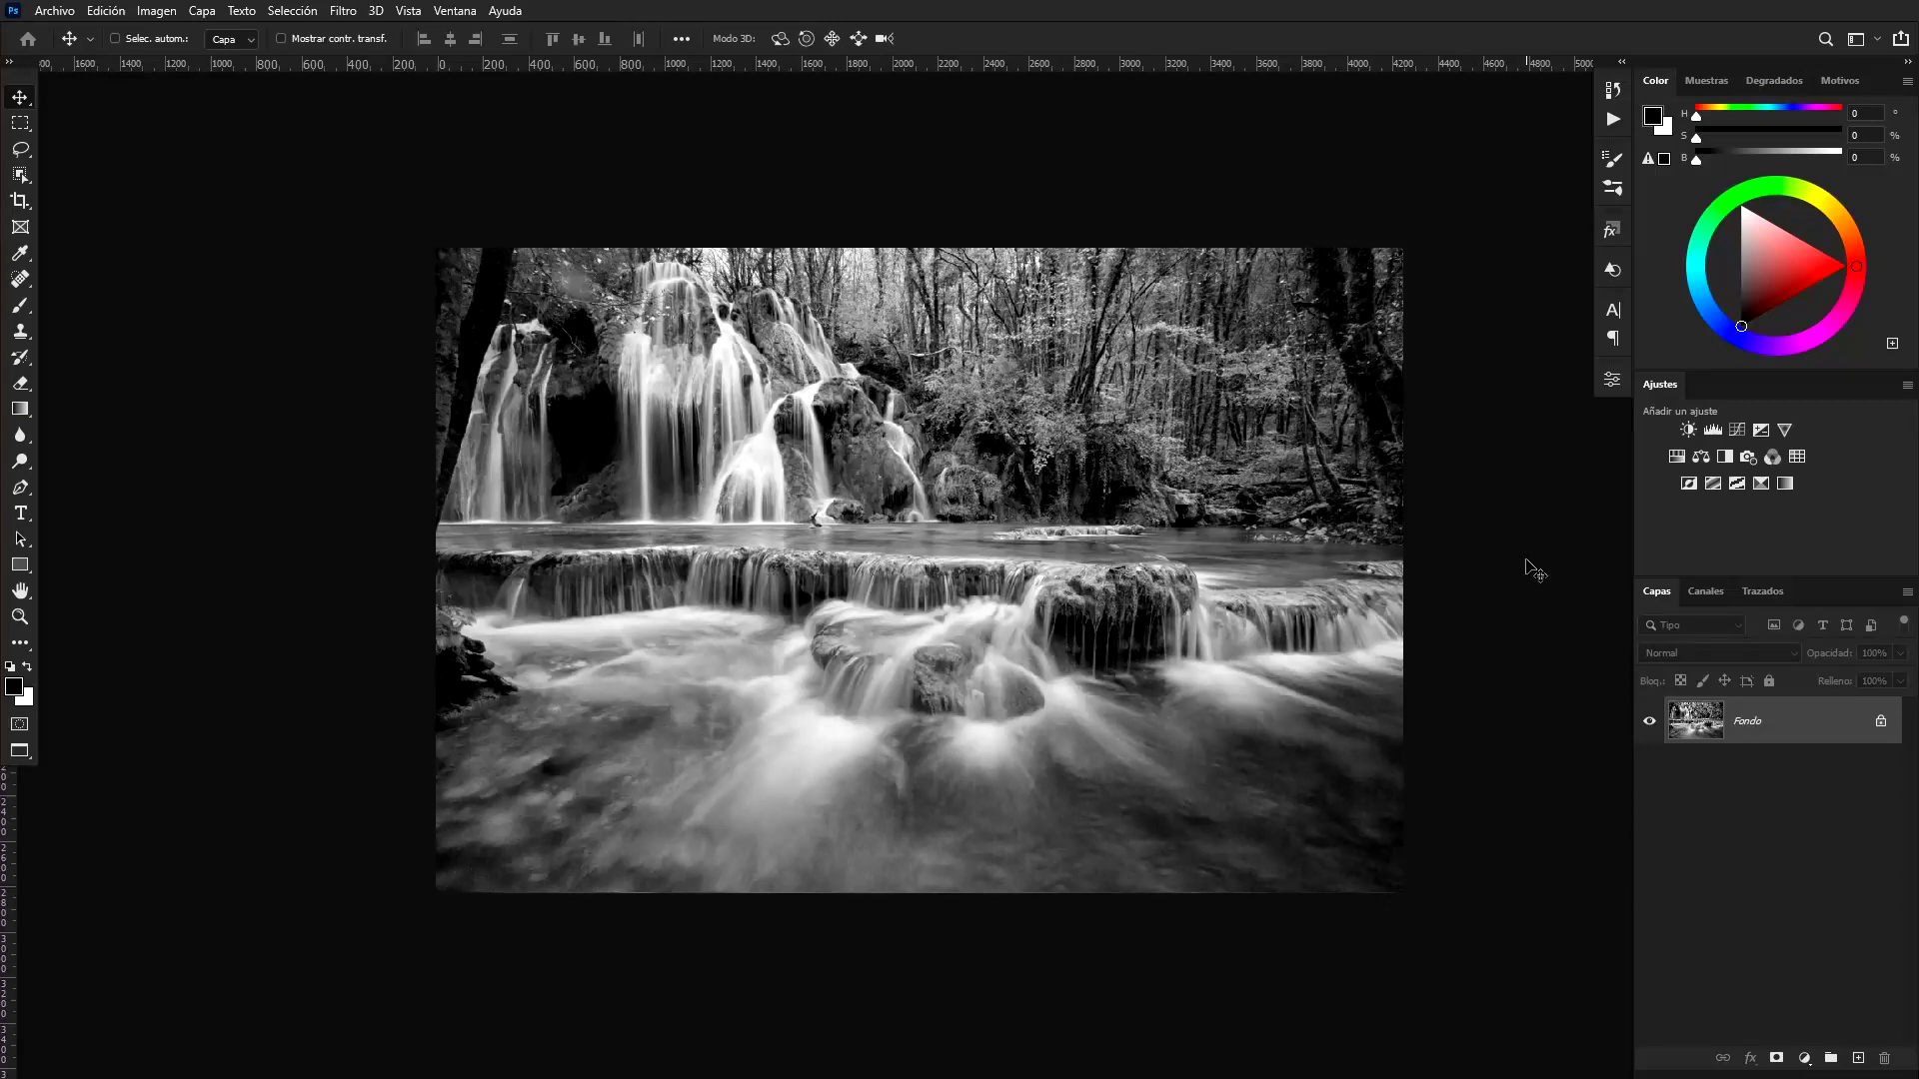
# Enable the Colorear beta filter in Neural Filters for the waterfall photo
pyautogui.click(343, 11)
pyautogui.click(389, 98)
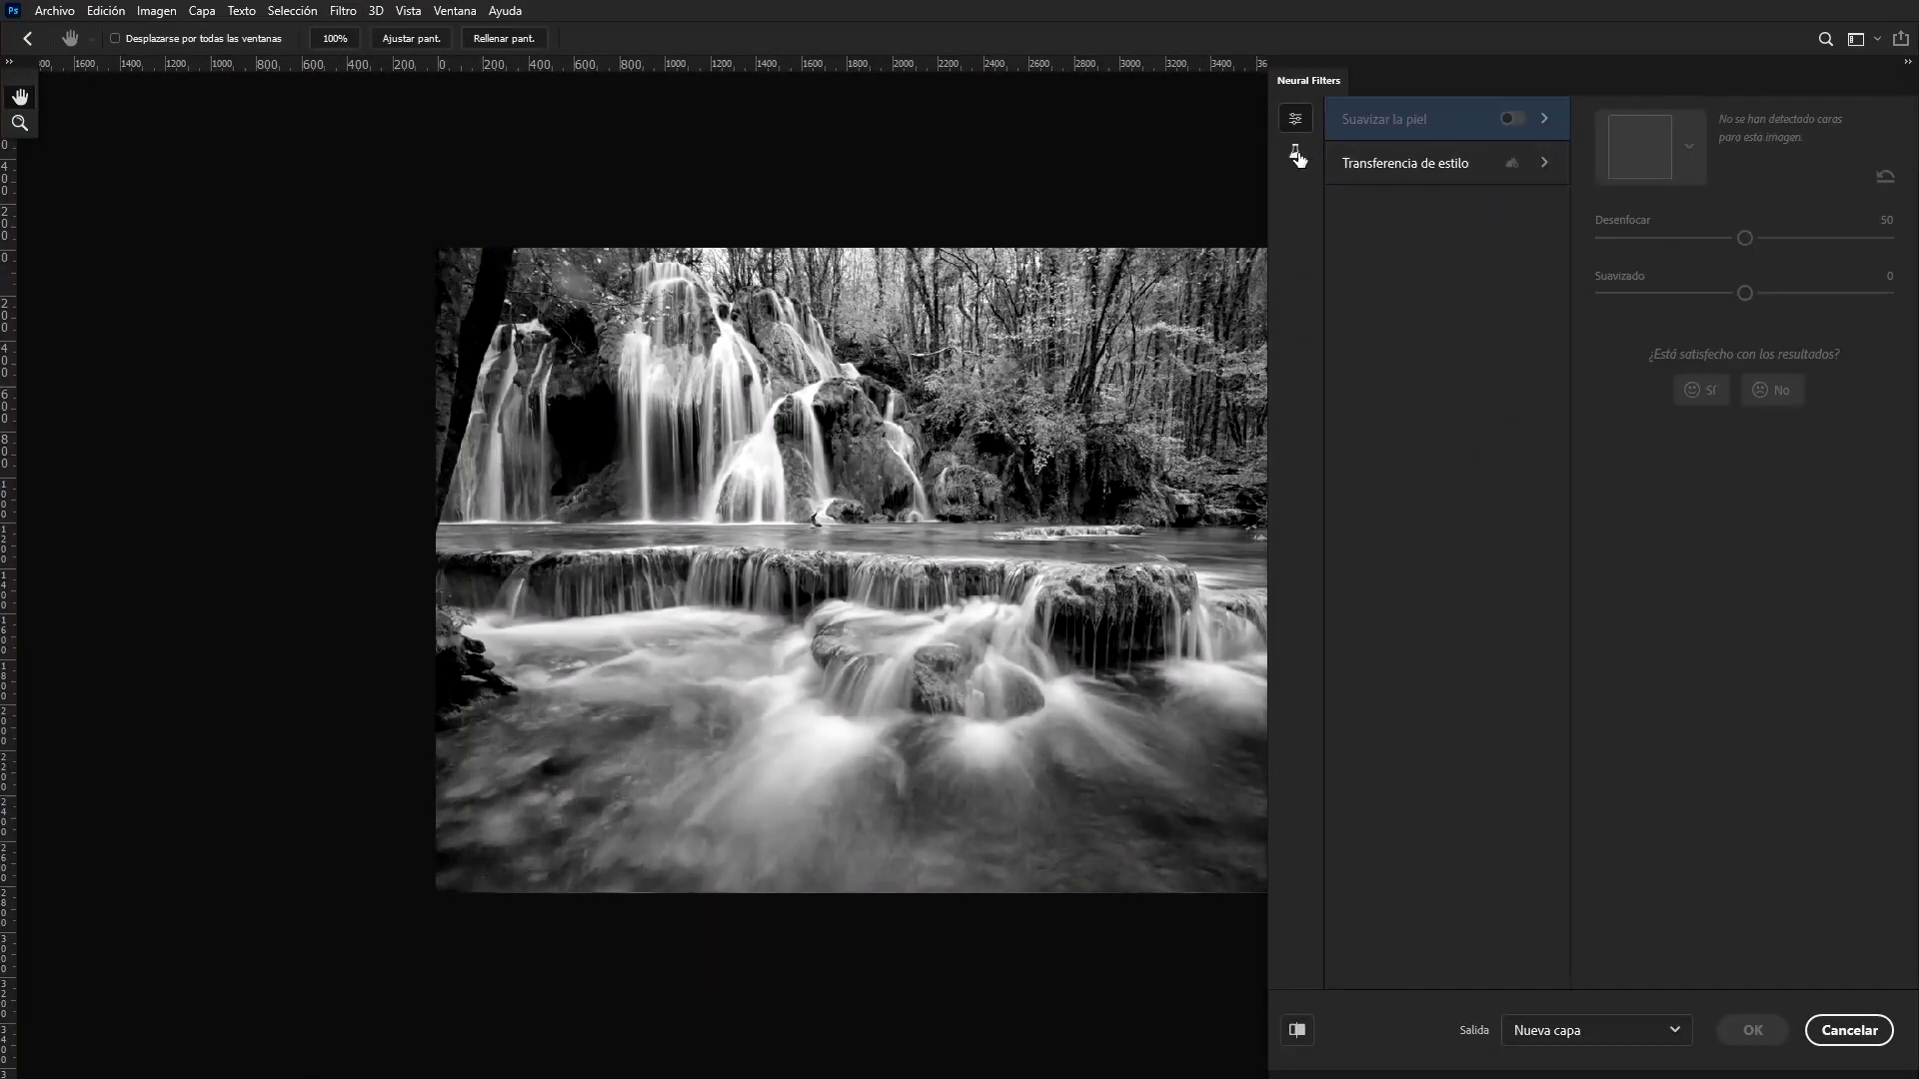
pyautogui.click(1296, 153)
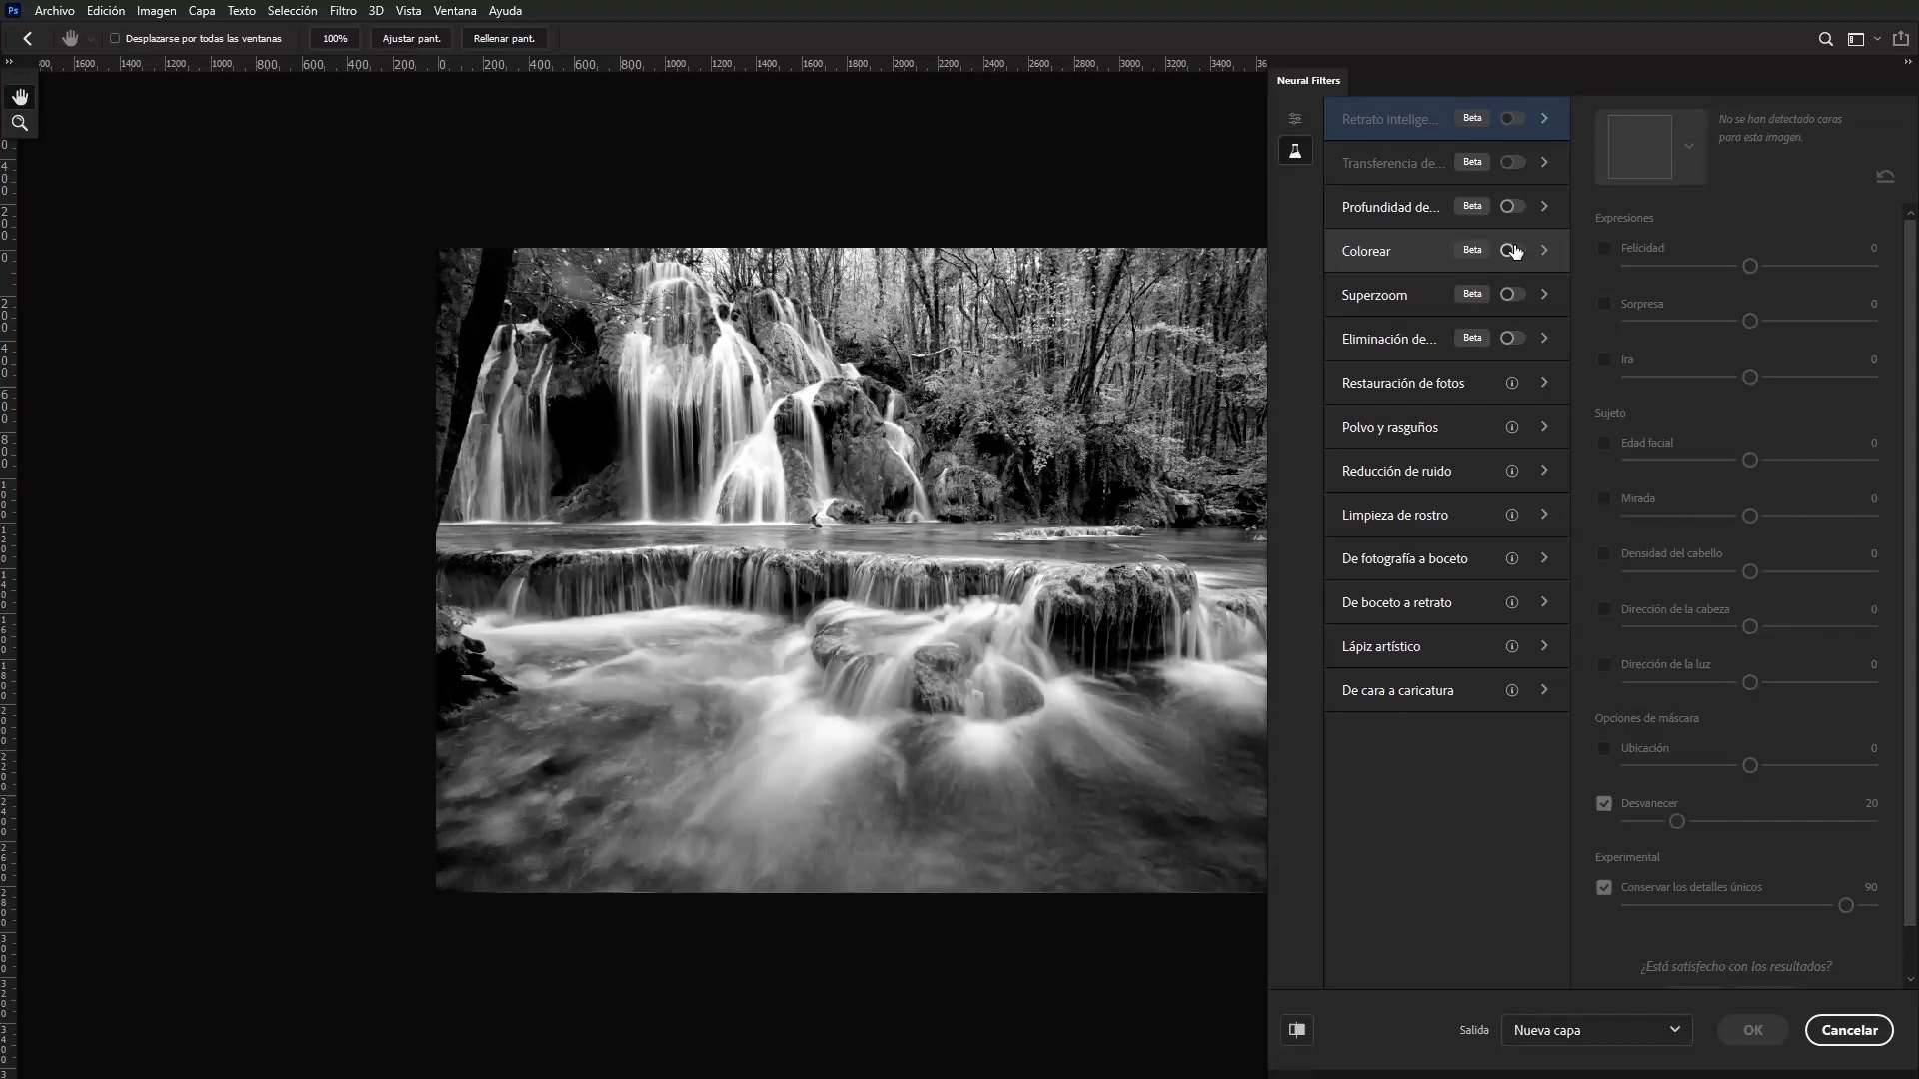
pyautogui.click(1514, 251)
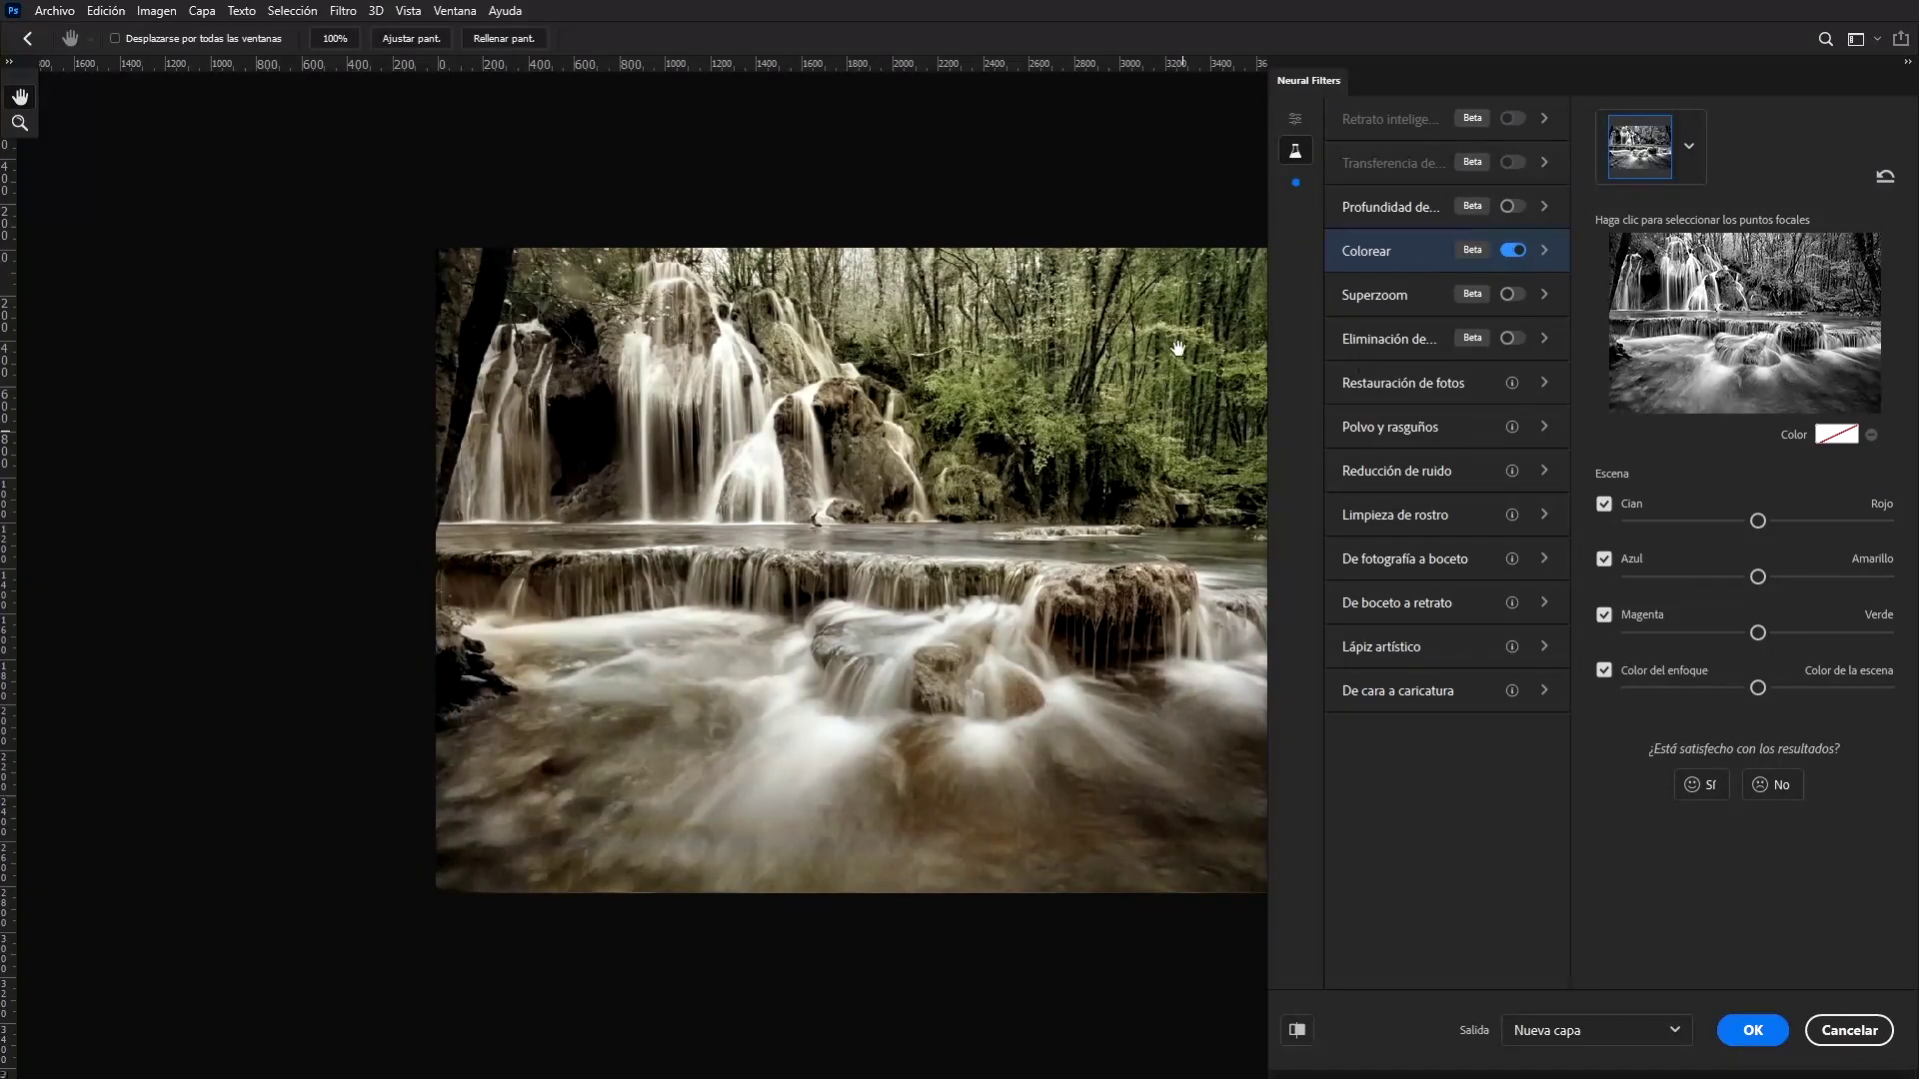
pyautogui.moveTo(1179, 386); pyautogui.dragTo(992, 398)
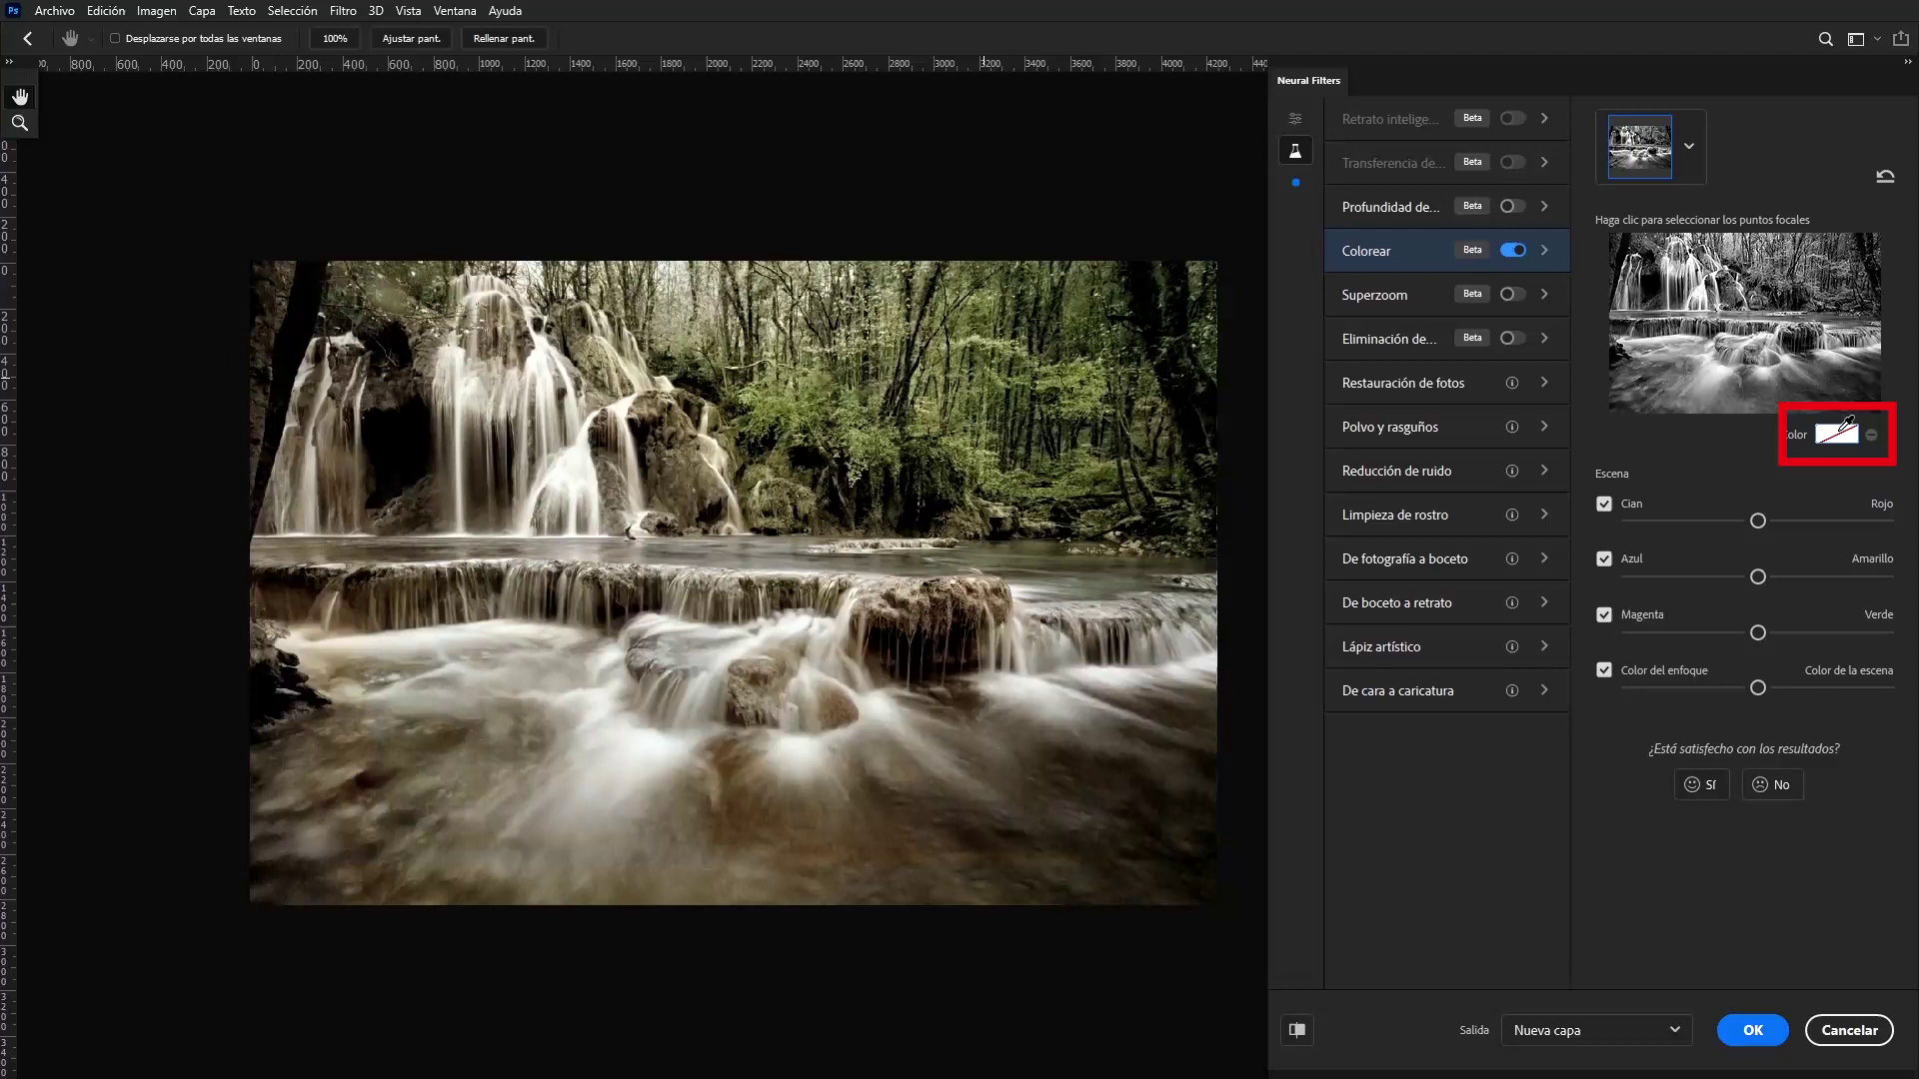
# Set a muted teal focal colour and place two focal points on the water
pyautogui.click(1837, 433)
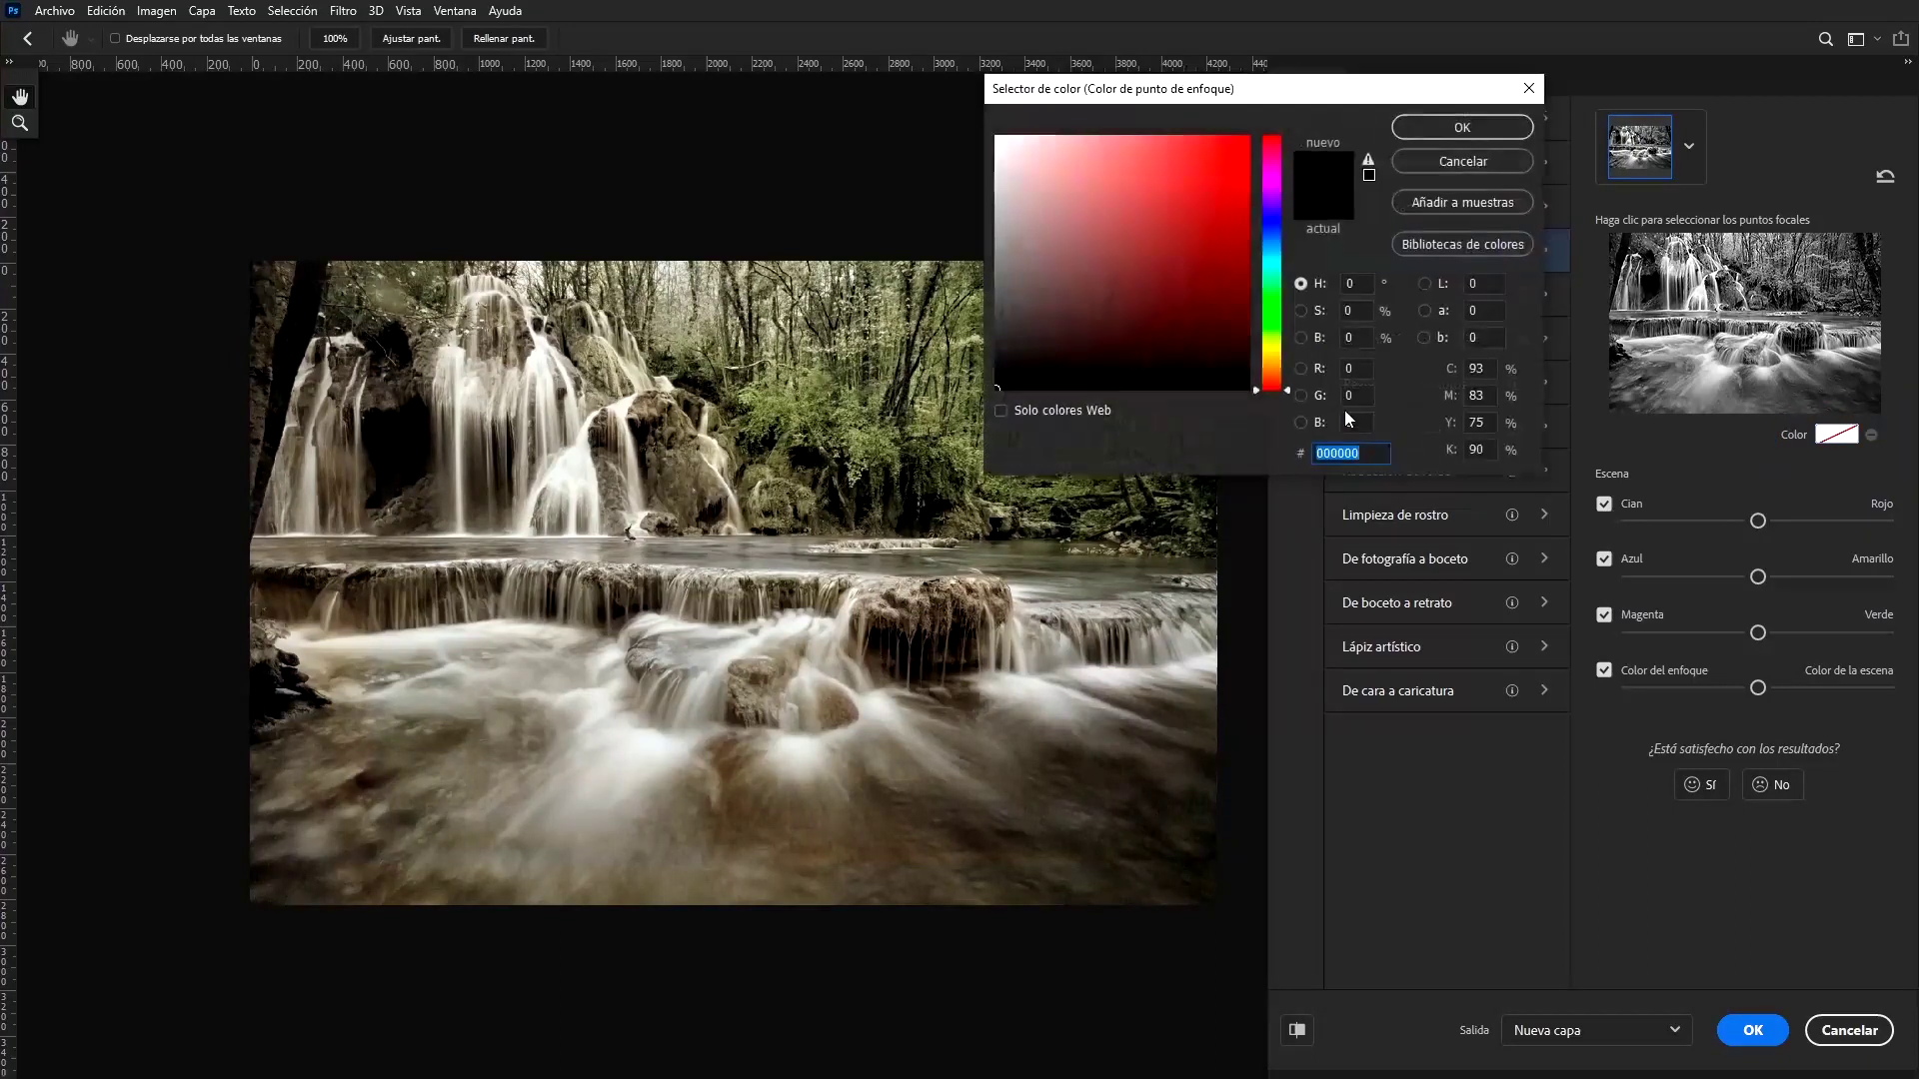
pyautogui.moveTo(1272, 329); pyautogui.dragTo(1274, 280)
pyautogui.click(1059, 243)
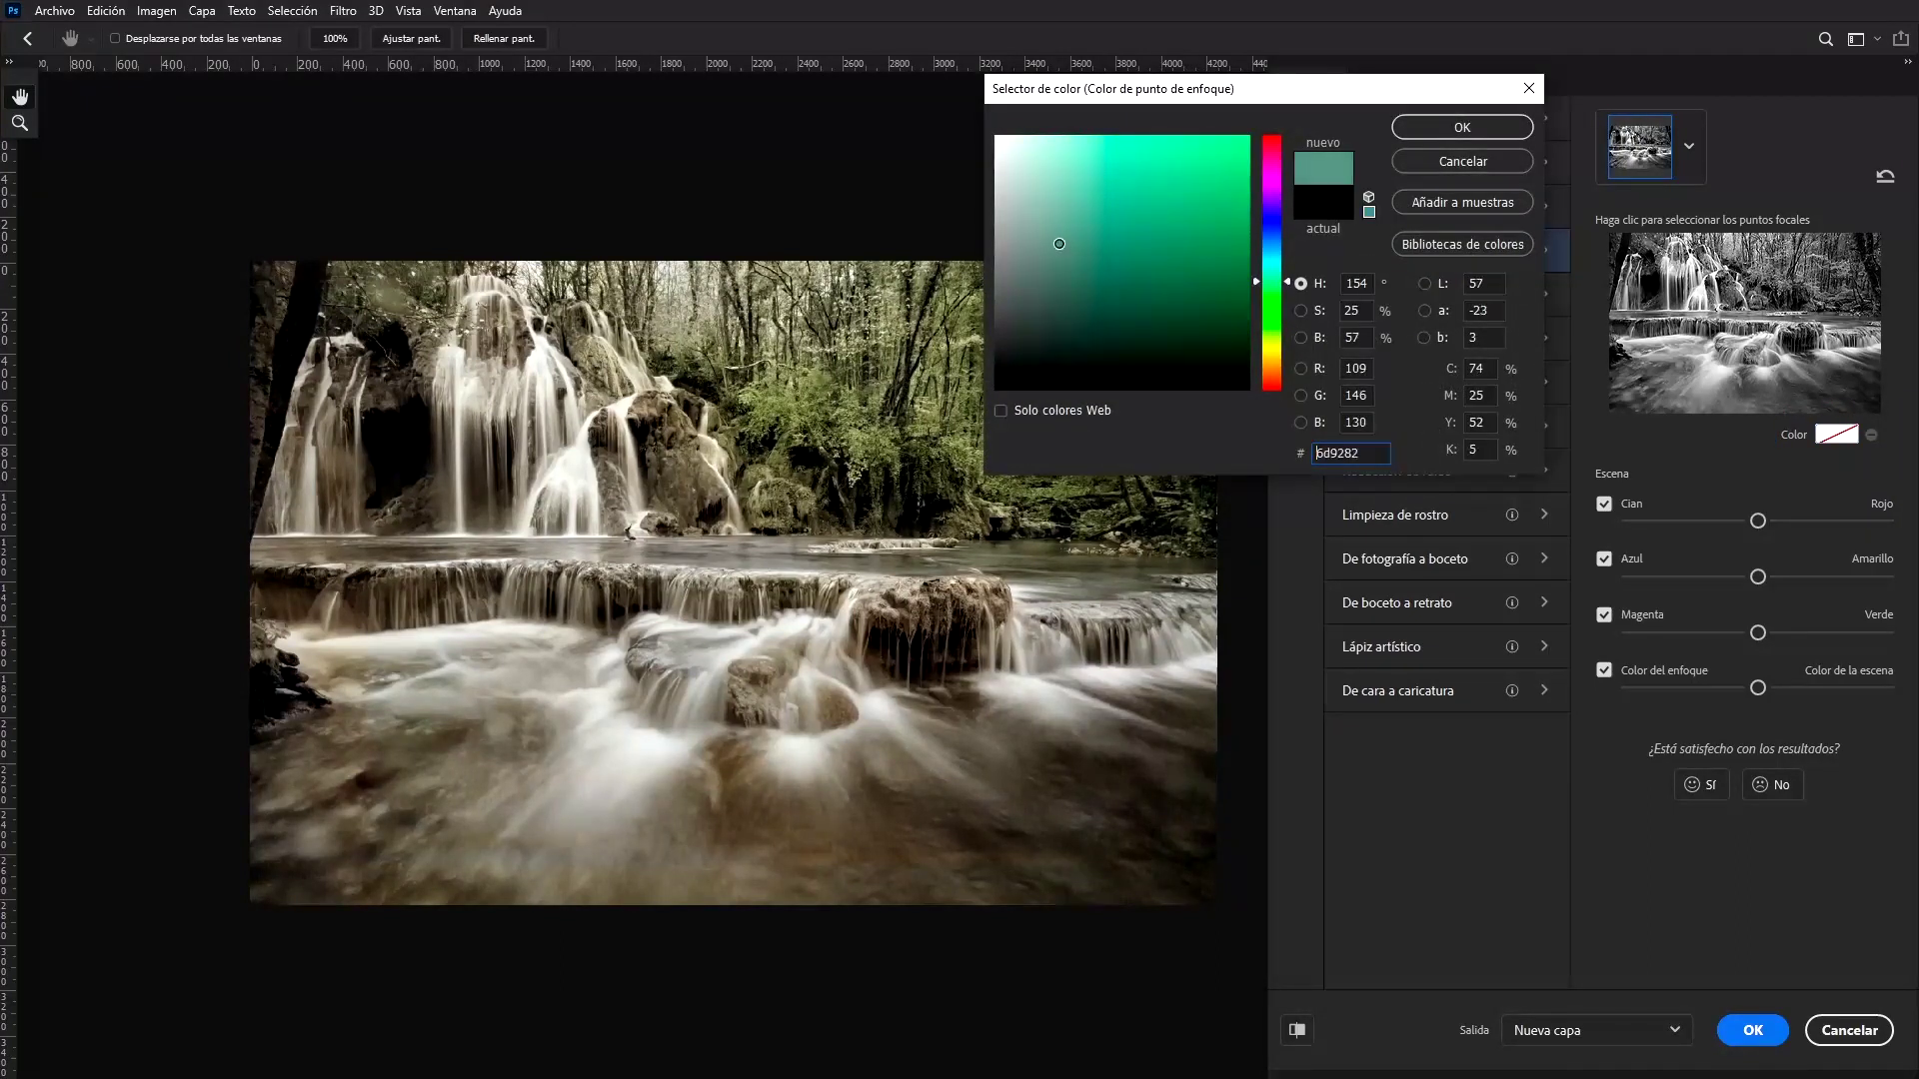
pyautogui.moveTo(1059, 242); pyautogui.dragTo(1057, 244)
pyautogui.moveTo(1287, 281); pyautogui.dragTo(1287, 273)
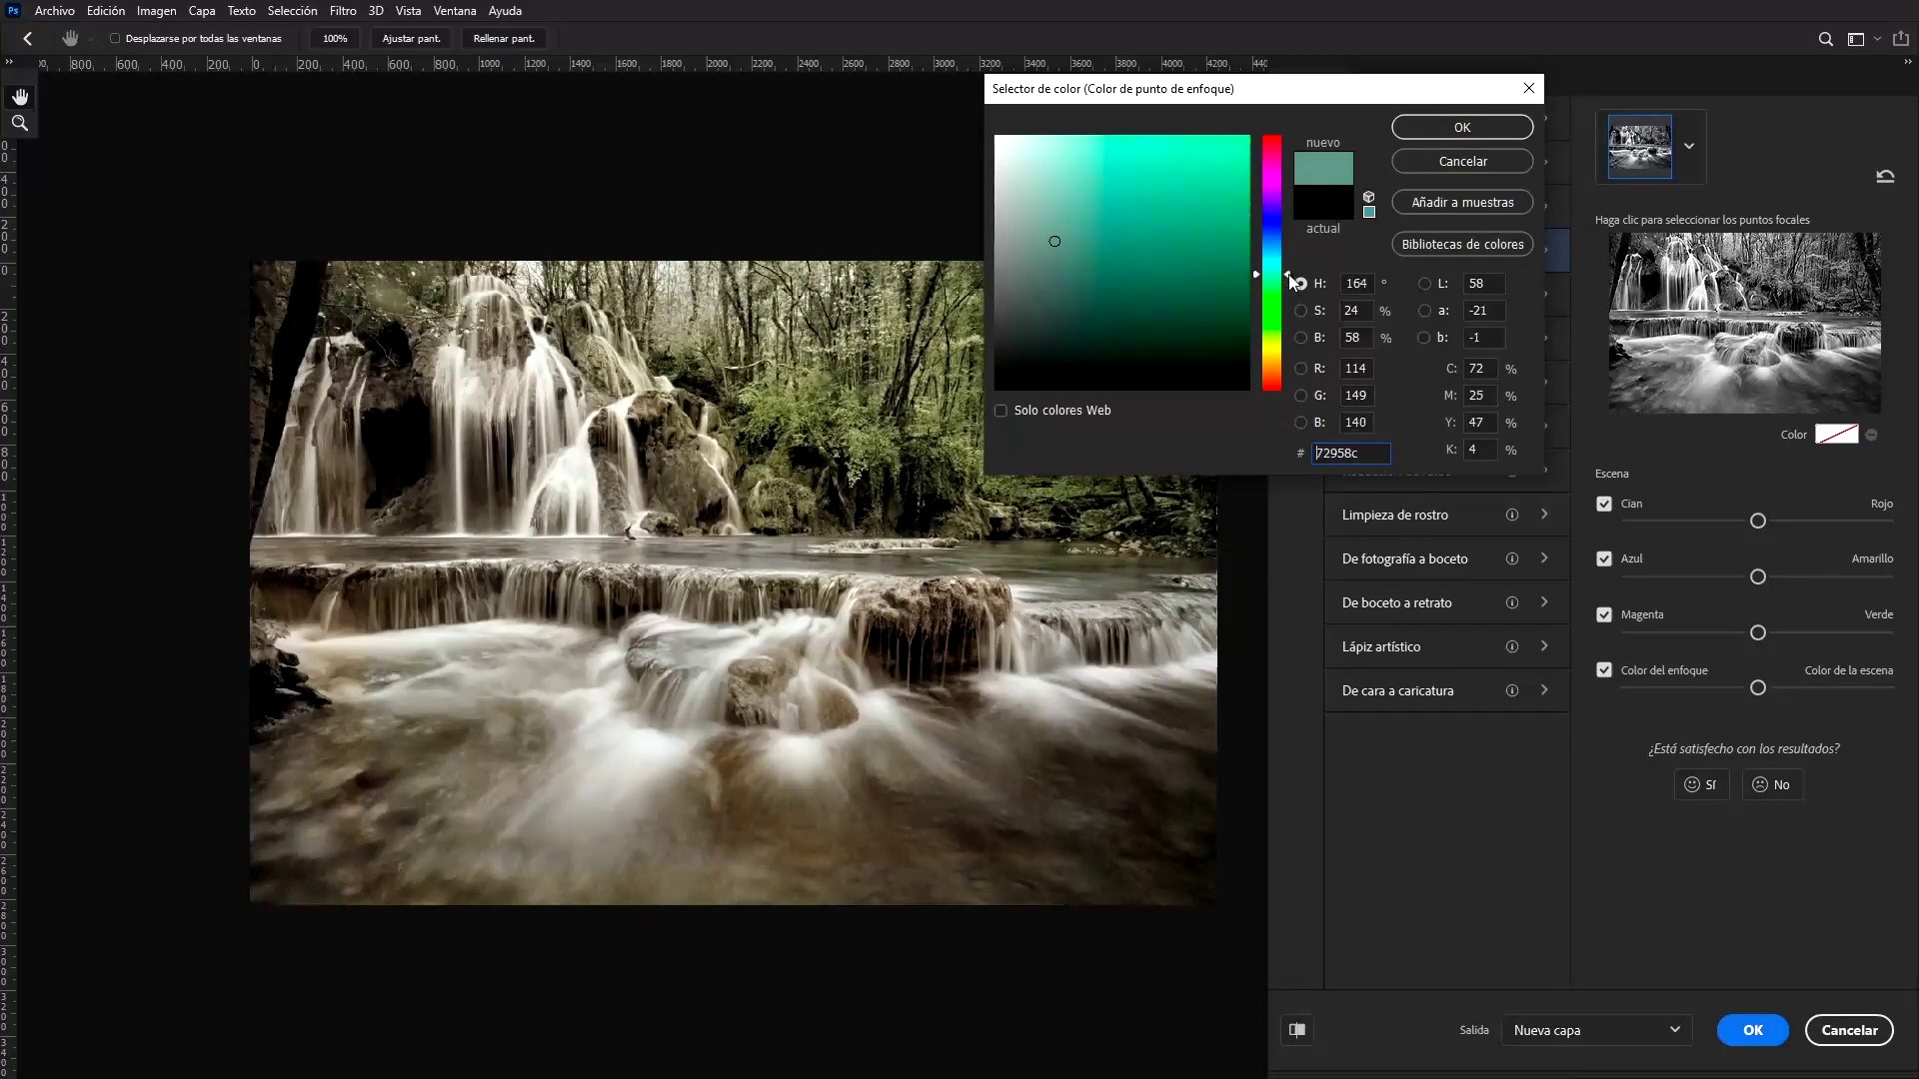
pyautogui.click(1483, 132)
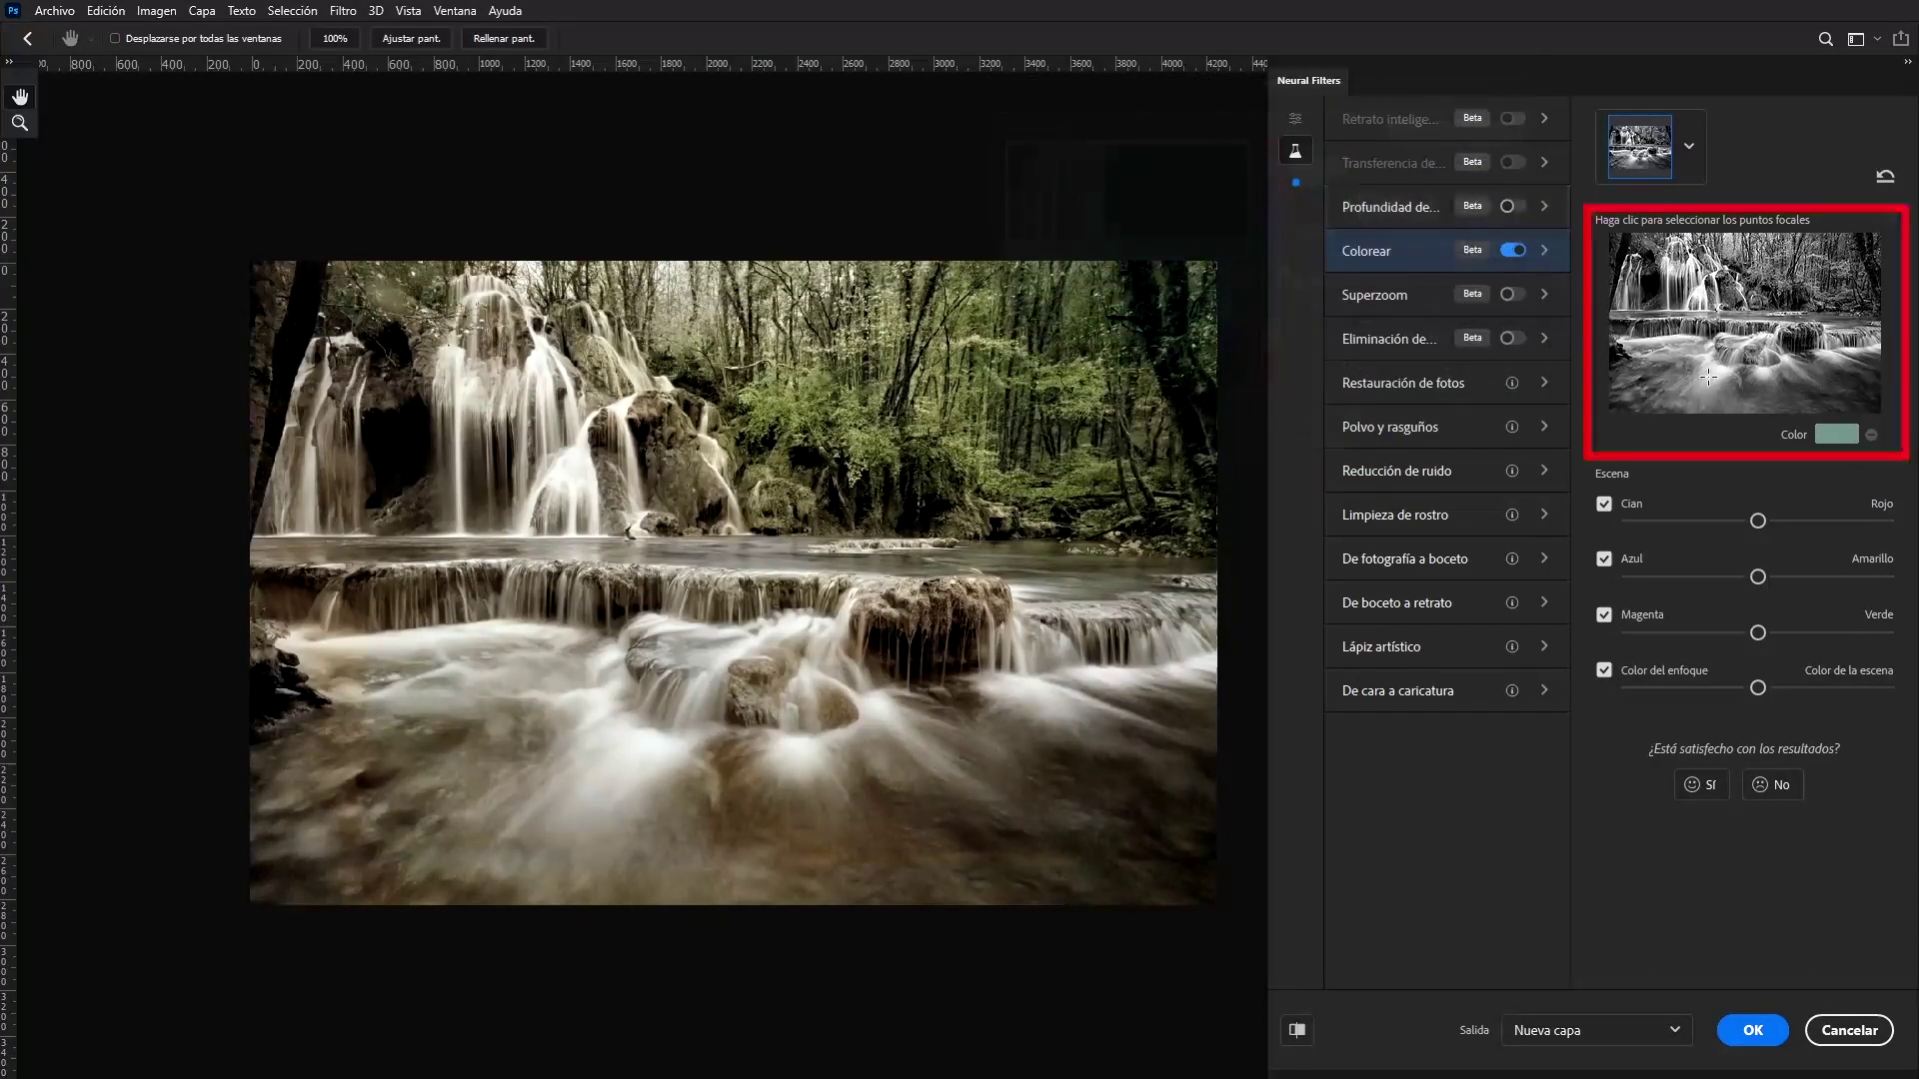
pyautogui.click(1855, 395)
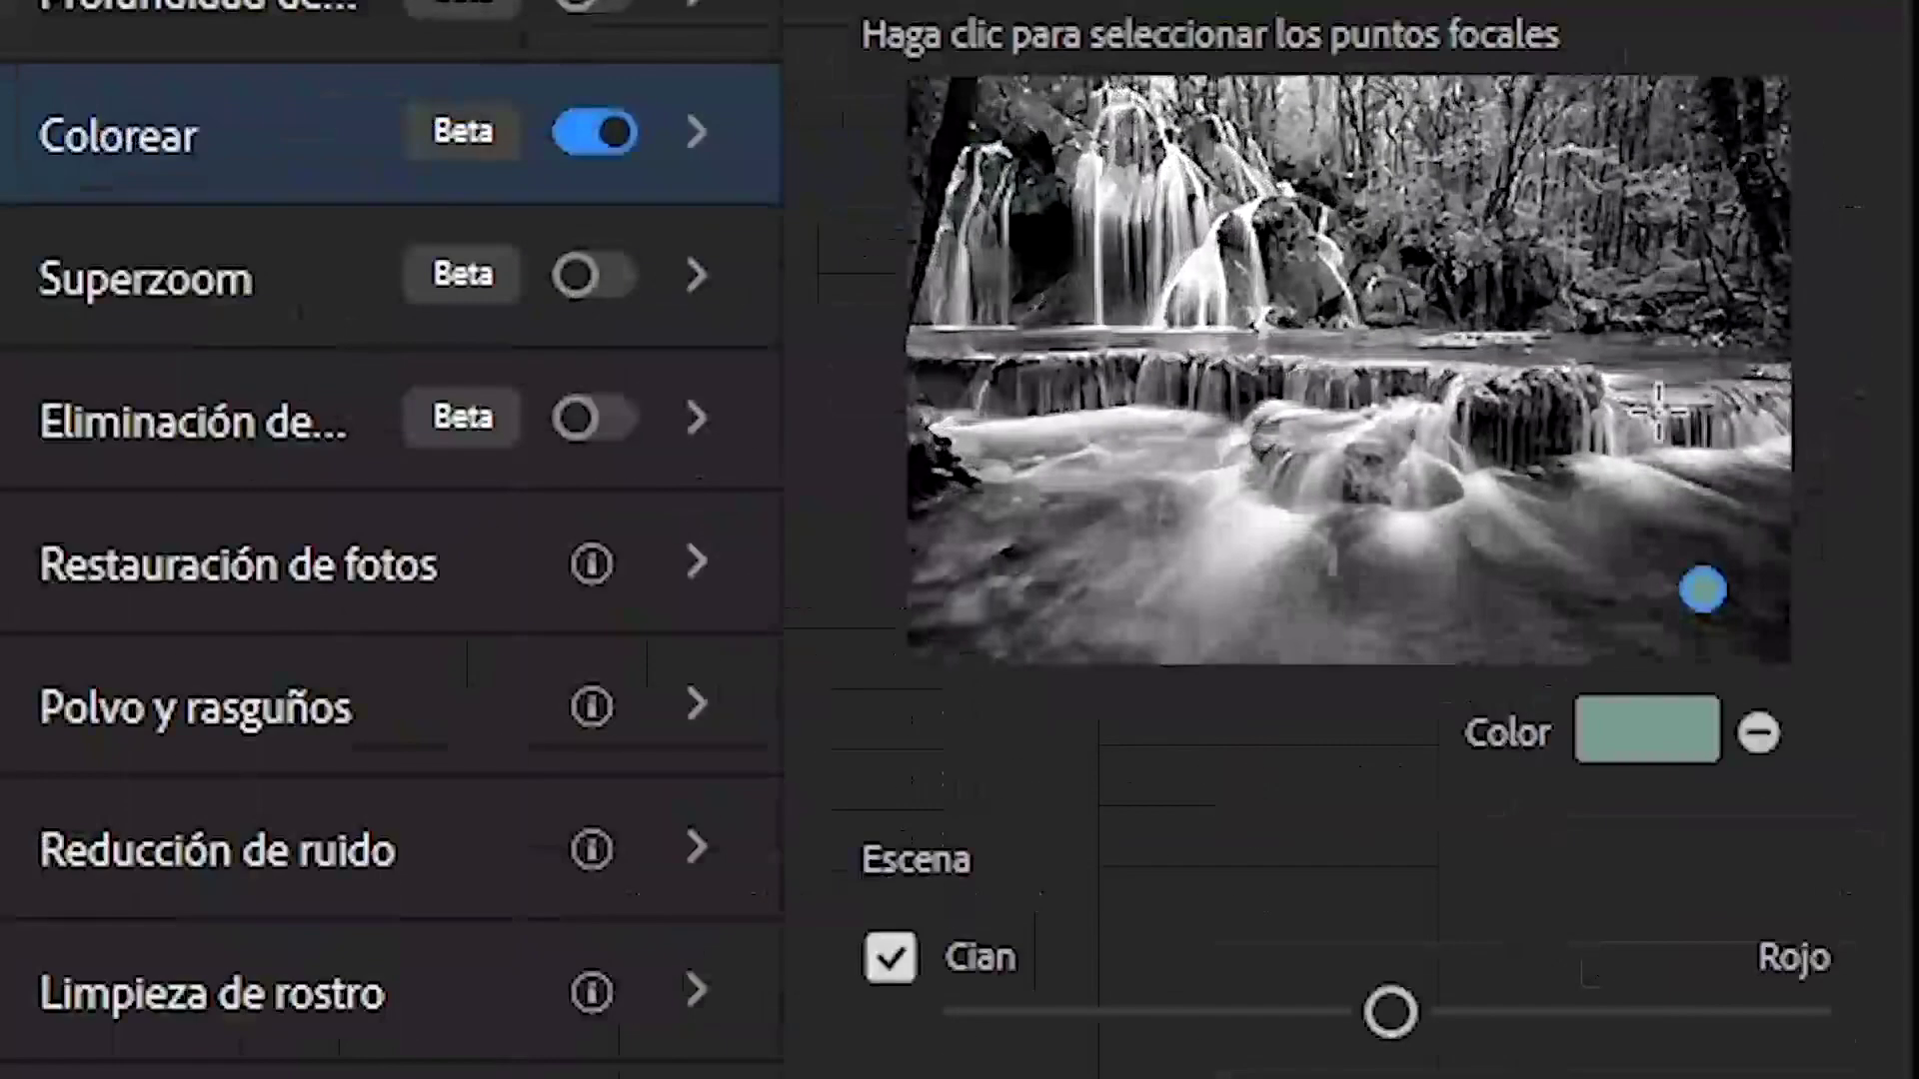
pyautogui.click(969, 603)
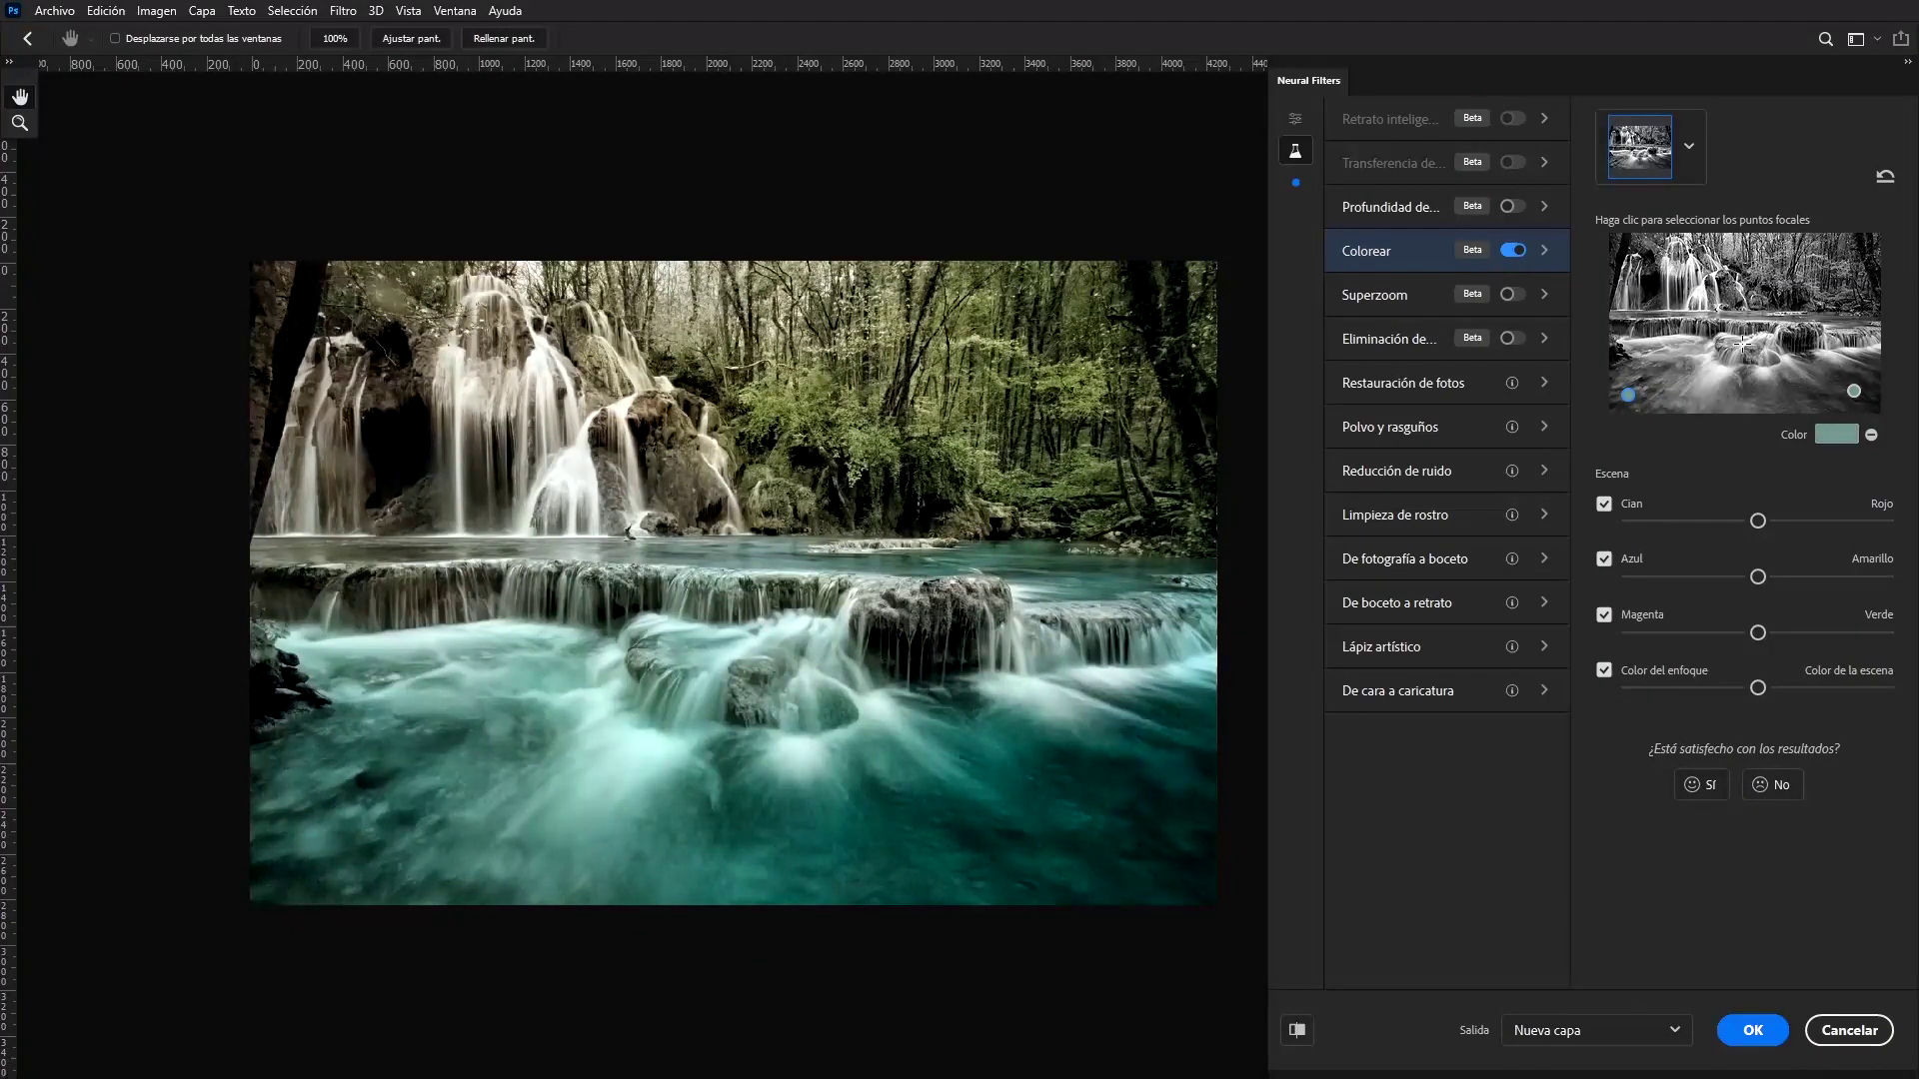
# Add a trial focal point near the waterfall rocks with an olive yellow colour
pyautogui.click(1730, 290)
pyautogui.click(1836, 433)
pyautogui.moveTo(1273, 268); pyautogui.dragTo(1268, 353)
pyautogui.moveTo(1114, 257); pyautogui.dragTo(1075, 279)
pyautogui.click(1426, 130)
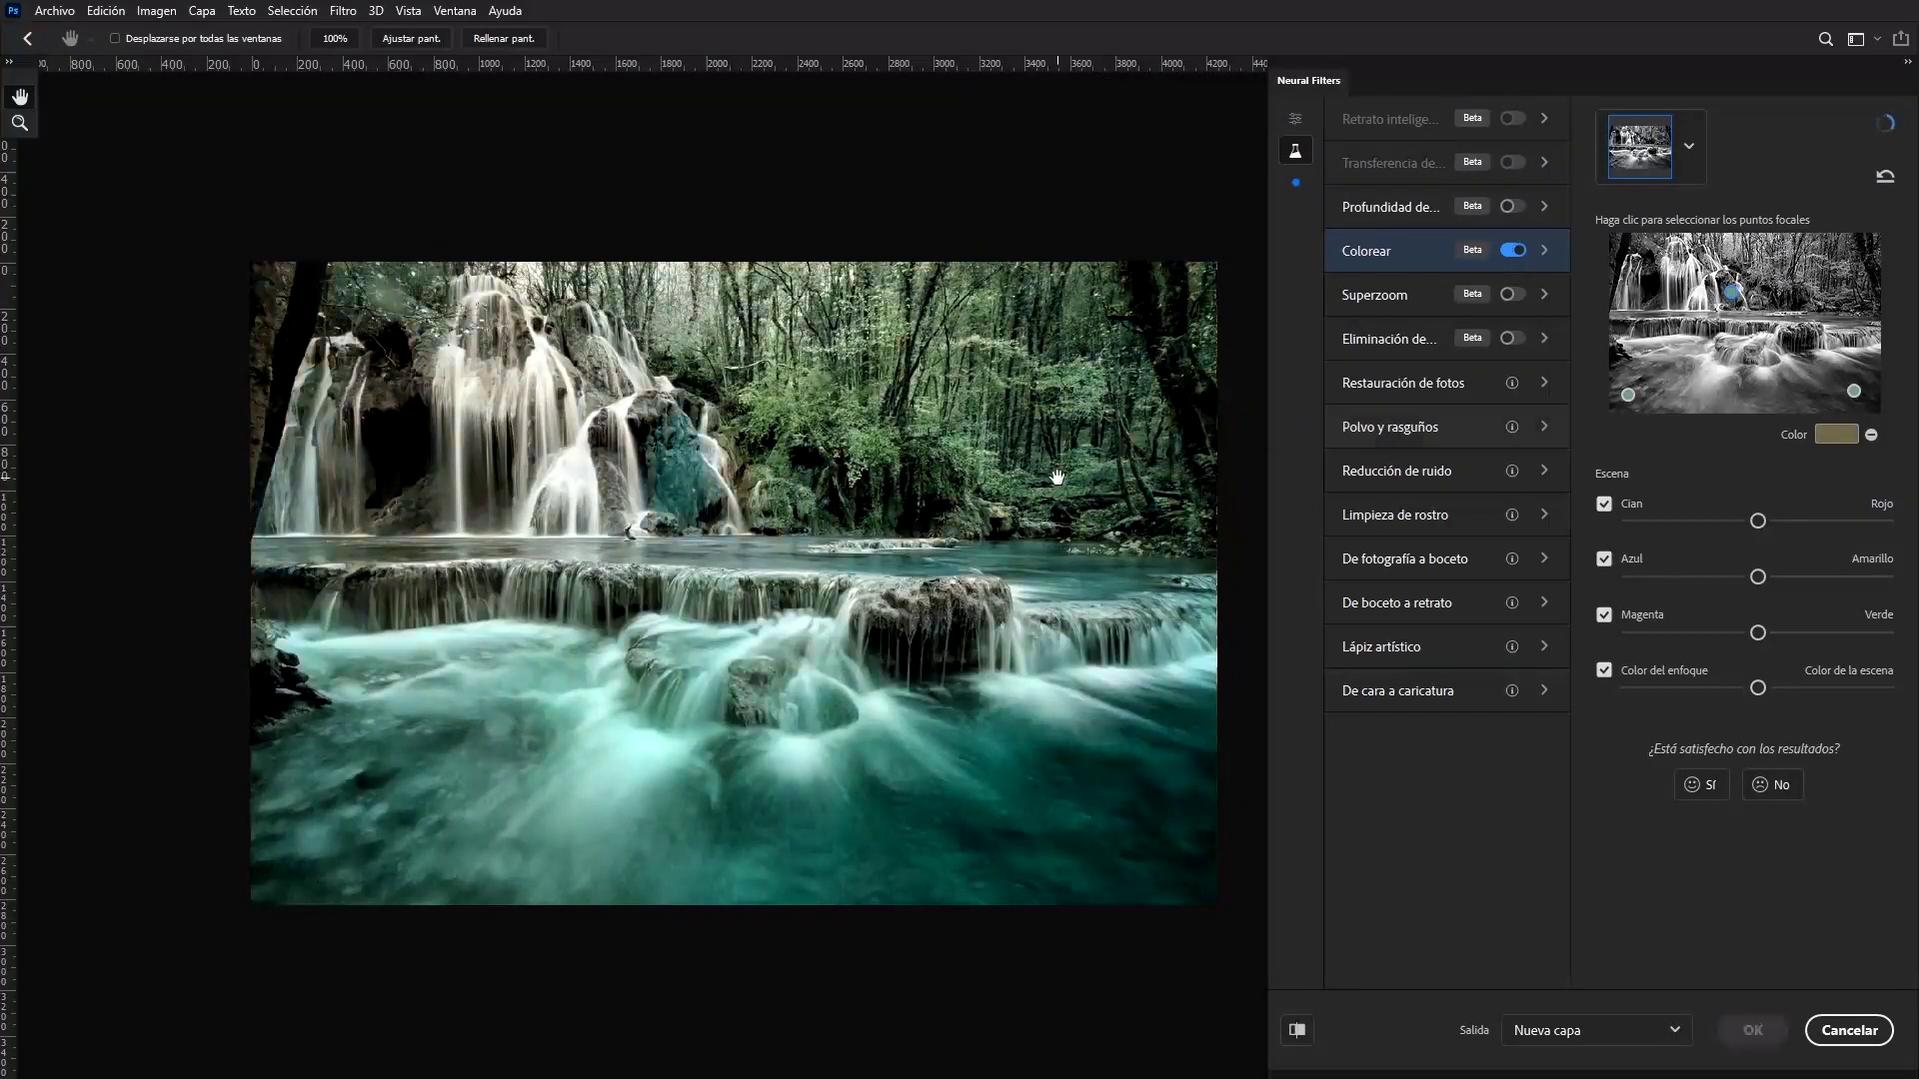
# Remove the olive point, nudge Cian/Rojo toward red, and compare with the original
pyautogui.click(1870, 434)
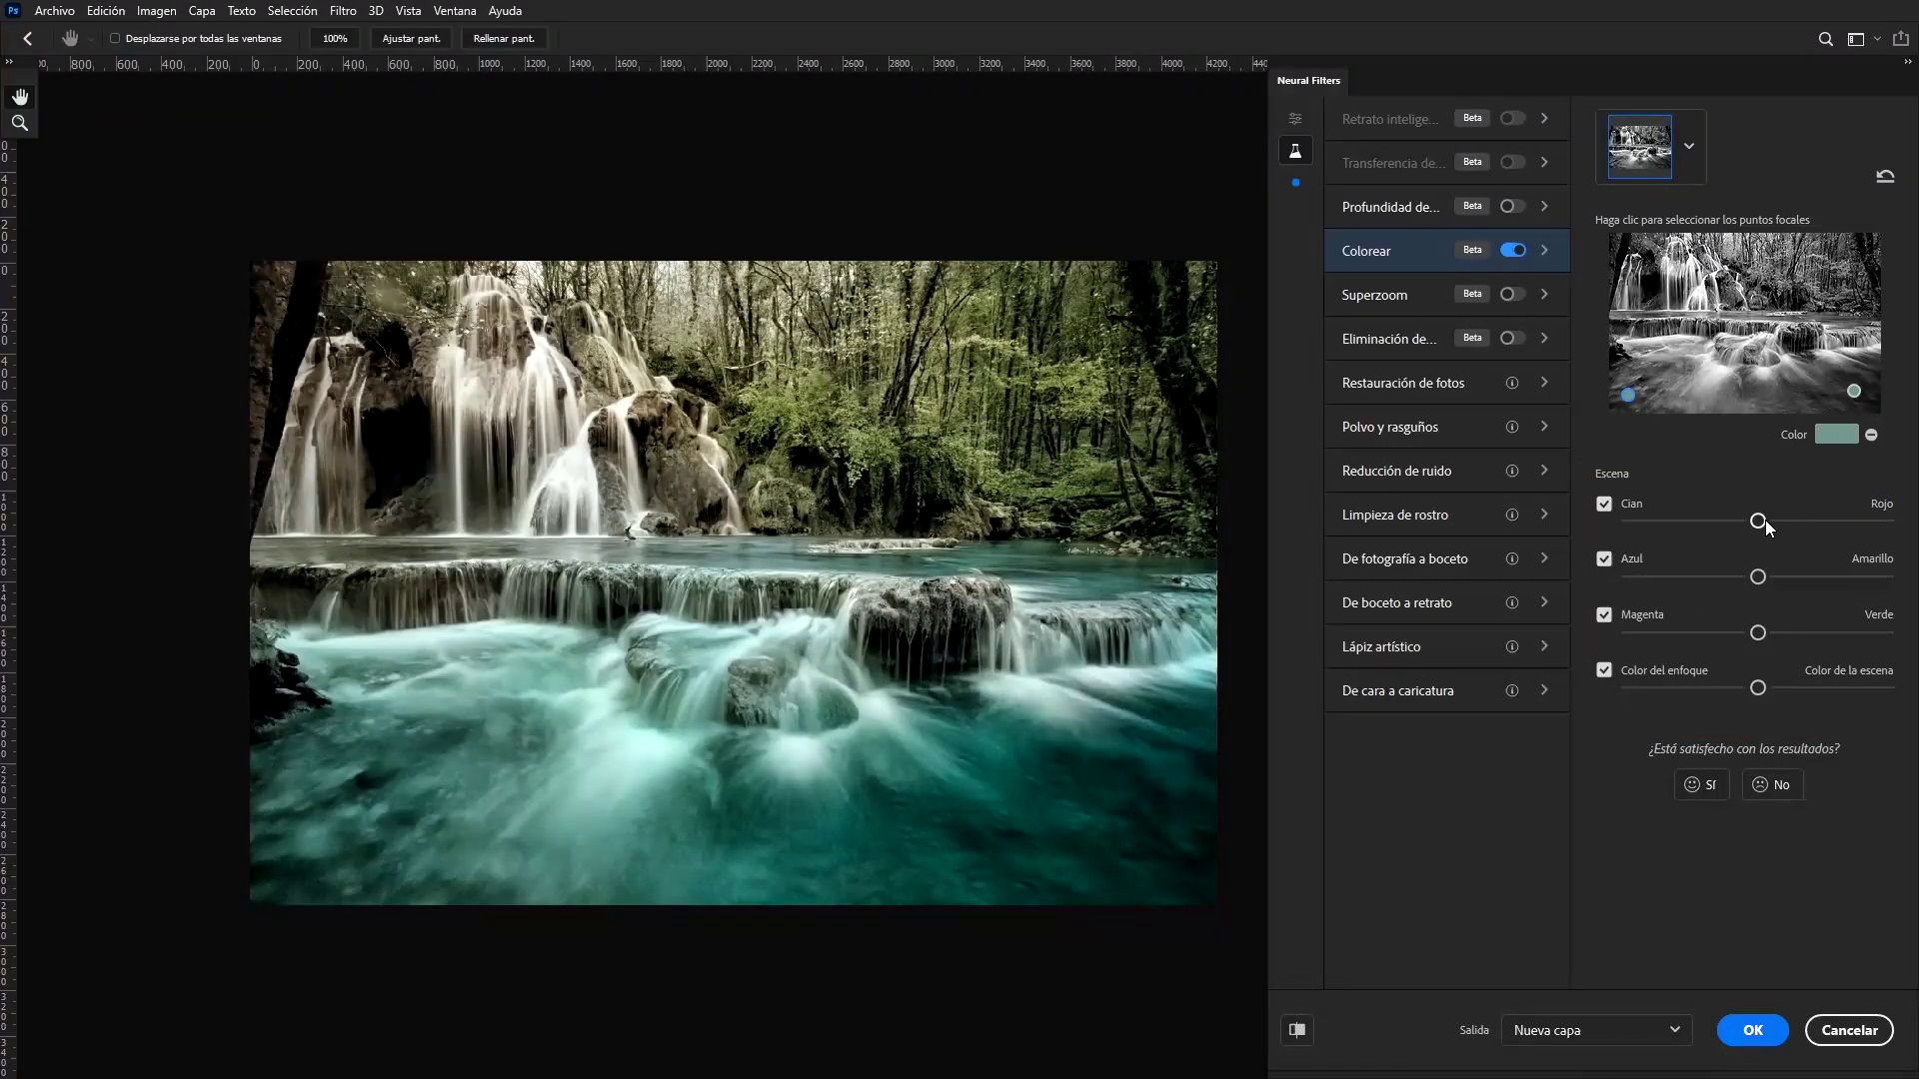
pyautogui.moveTo(1759, 521)
pyautogui.mouseDown()
pyautogui.moveTo(1857, 521)
pyautogui.moveTo(1767, 528)
pyautogui.mouseUp()
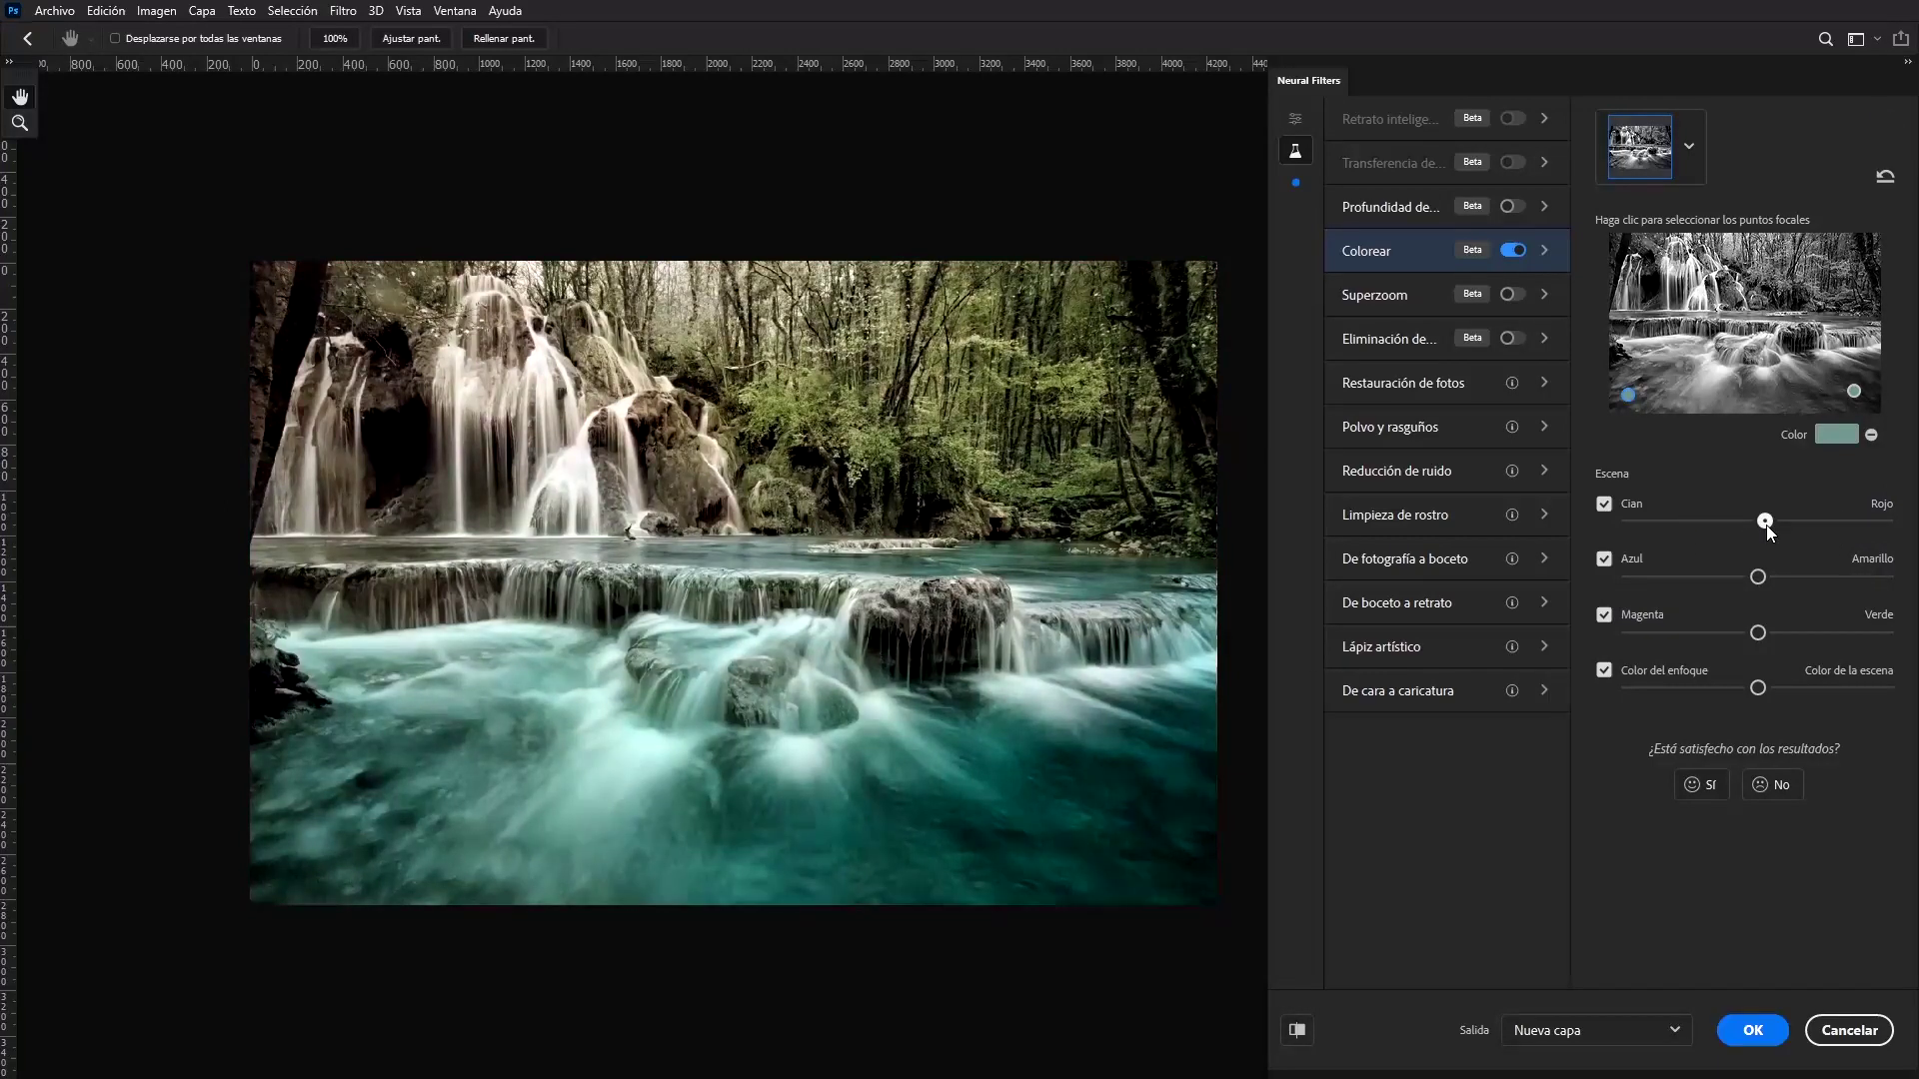
pyautogui.click(1298, 1030)
# Output the colourised waterfall as a new layer and add a Hue/Saturation adjustment layer
pyautogui.click(1753, 1031)
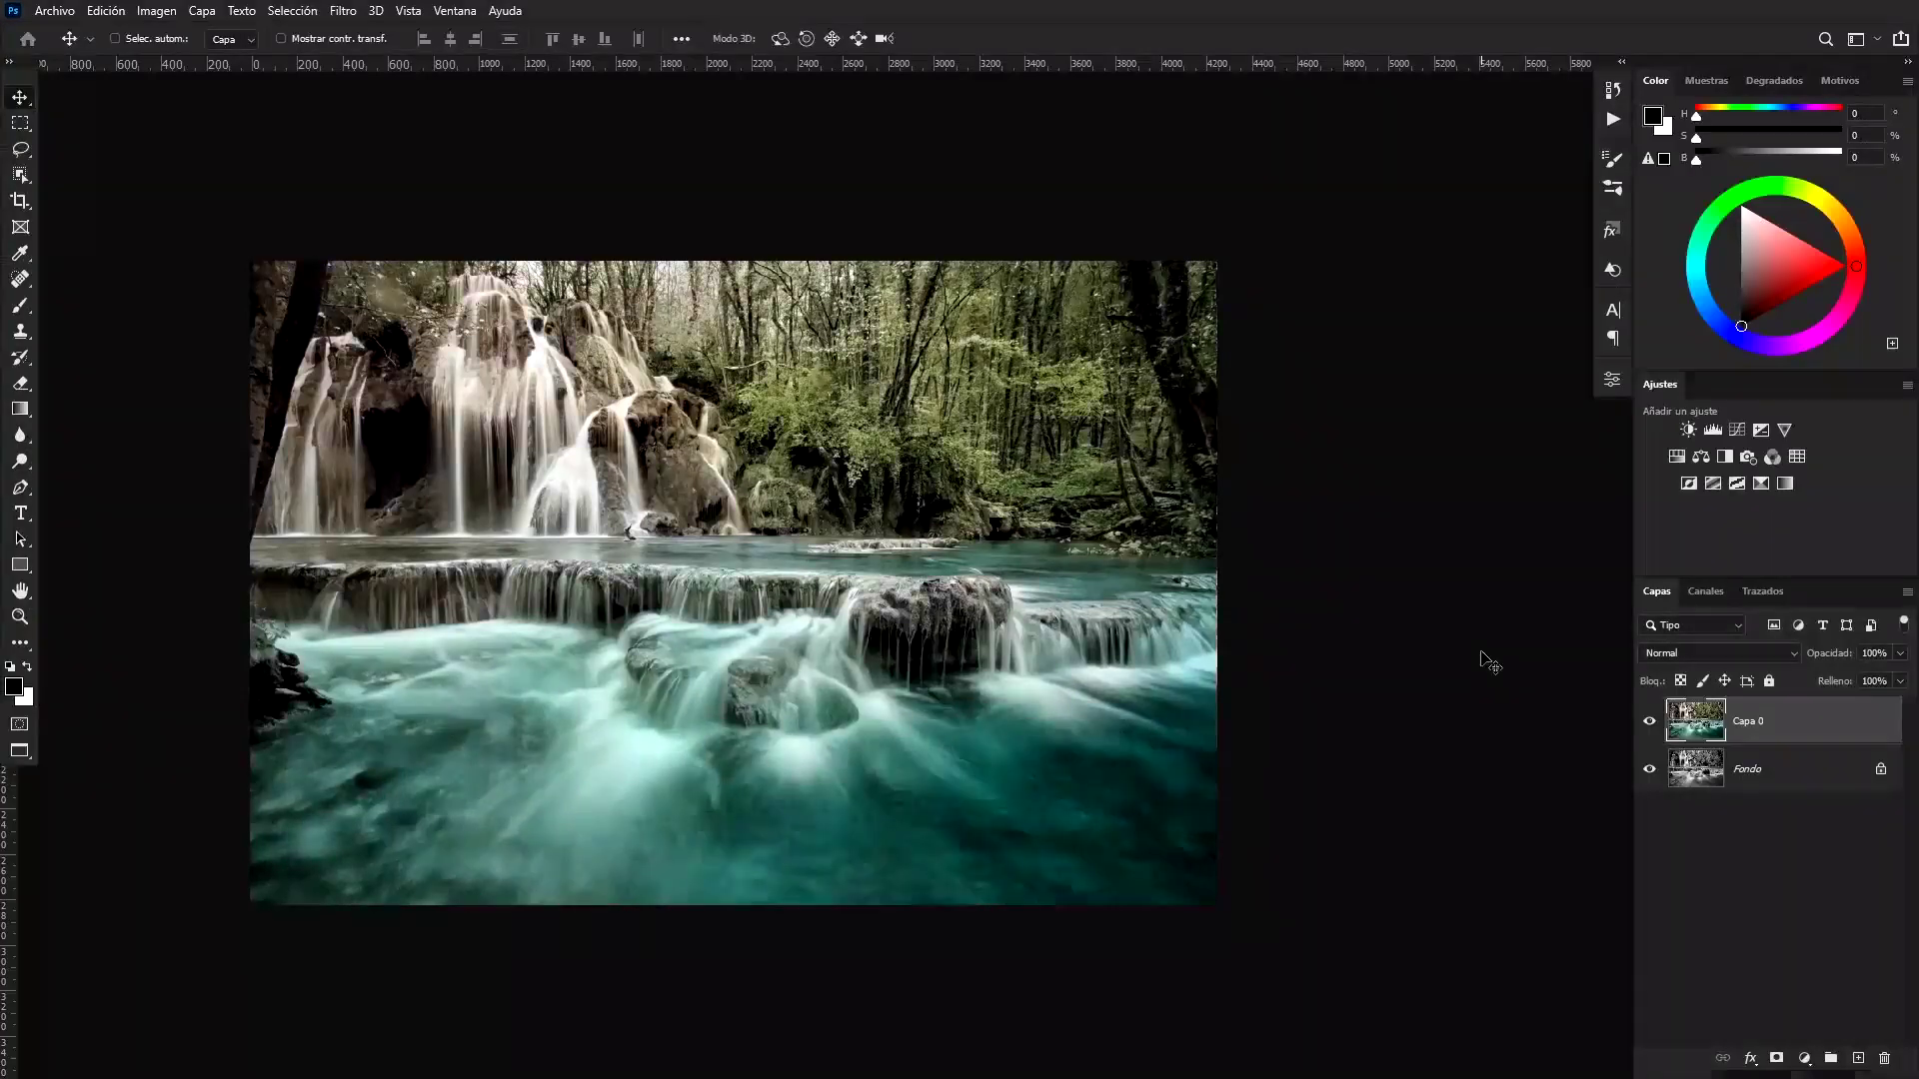
pyautogui.click(1688, 430)
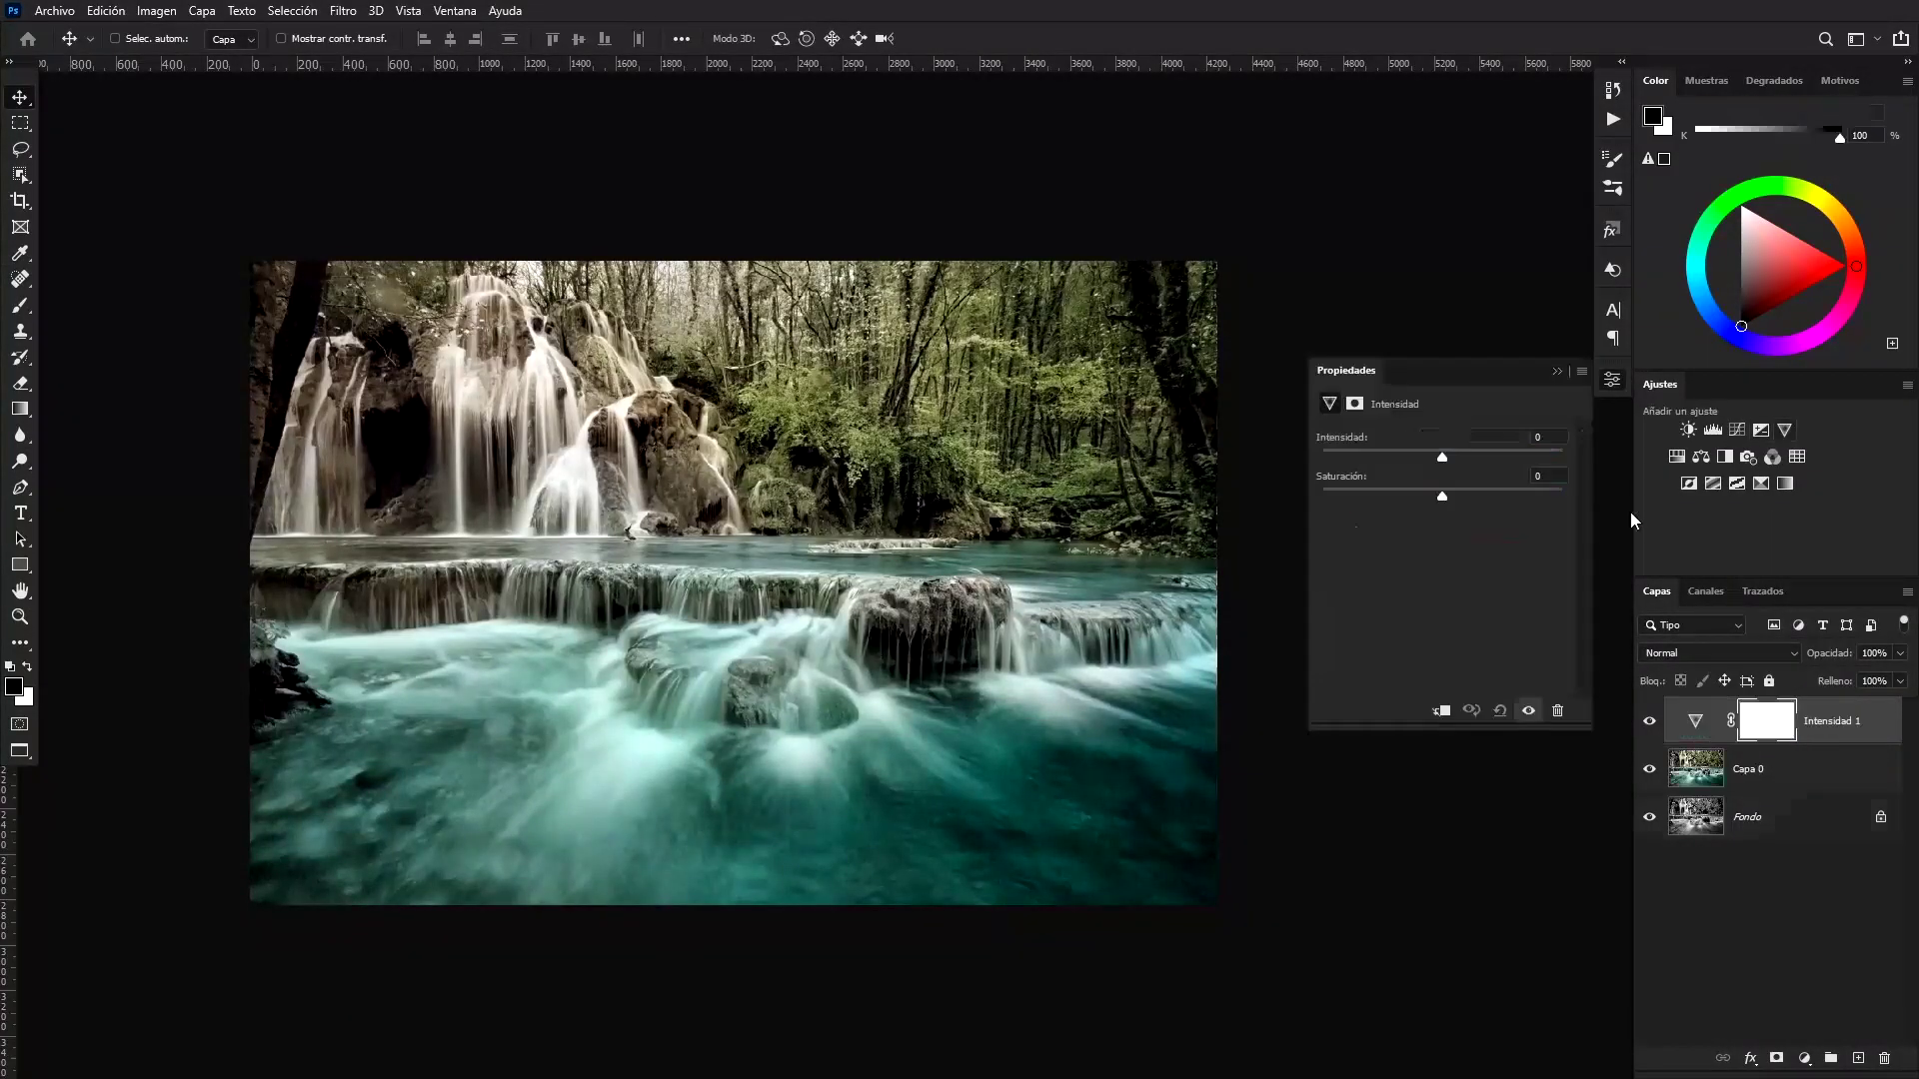
pyautogui.hotkey('ctrl', 'z')
pyautogui.click(1677, 456)
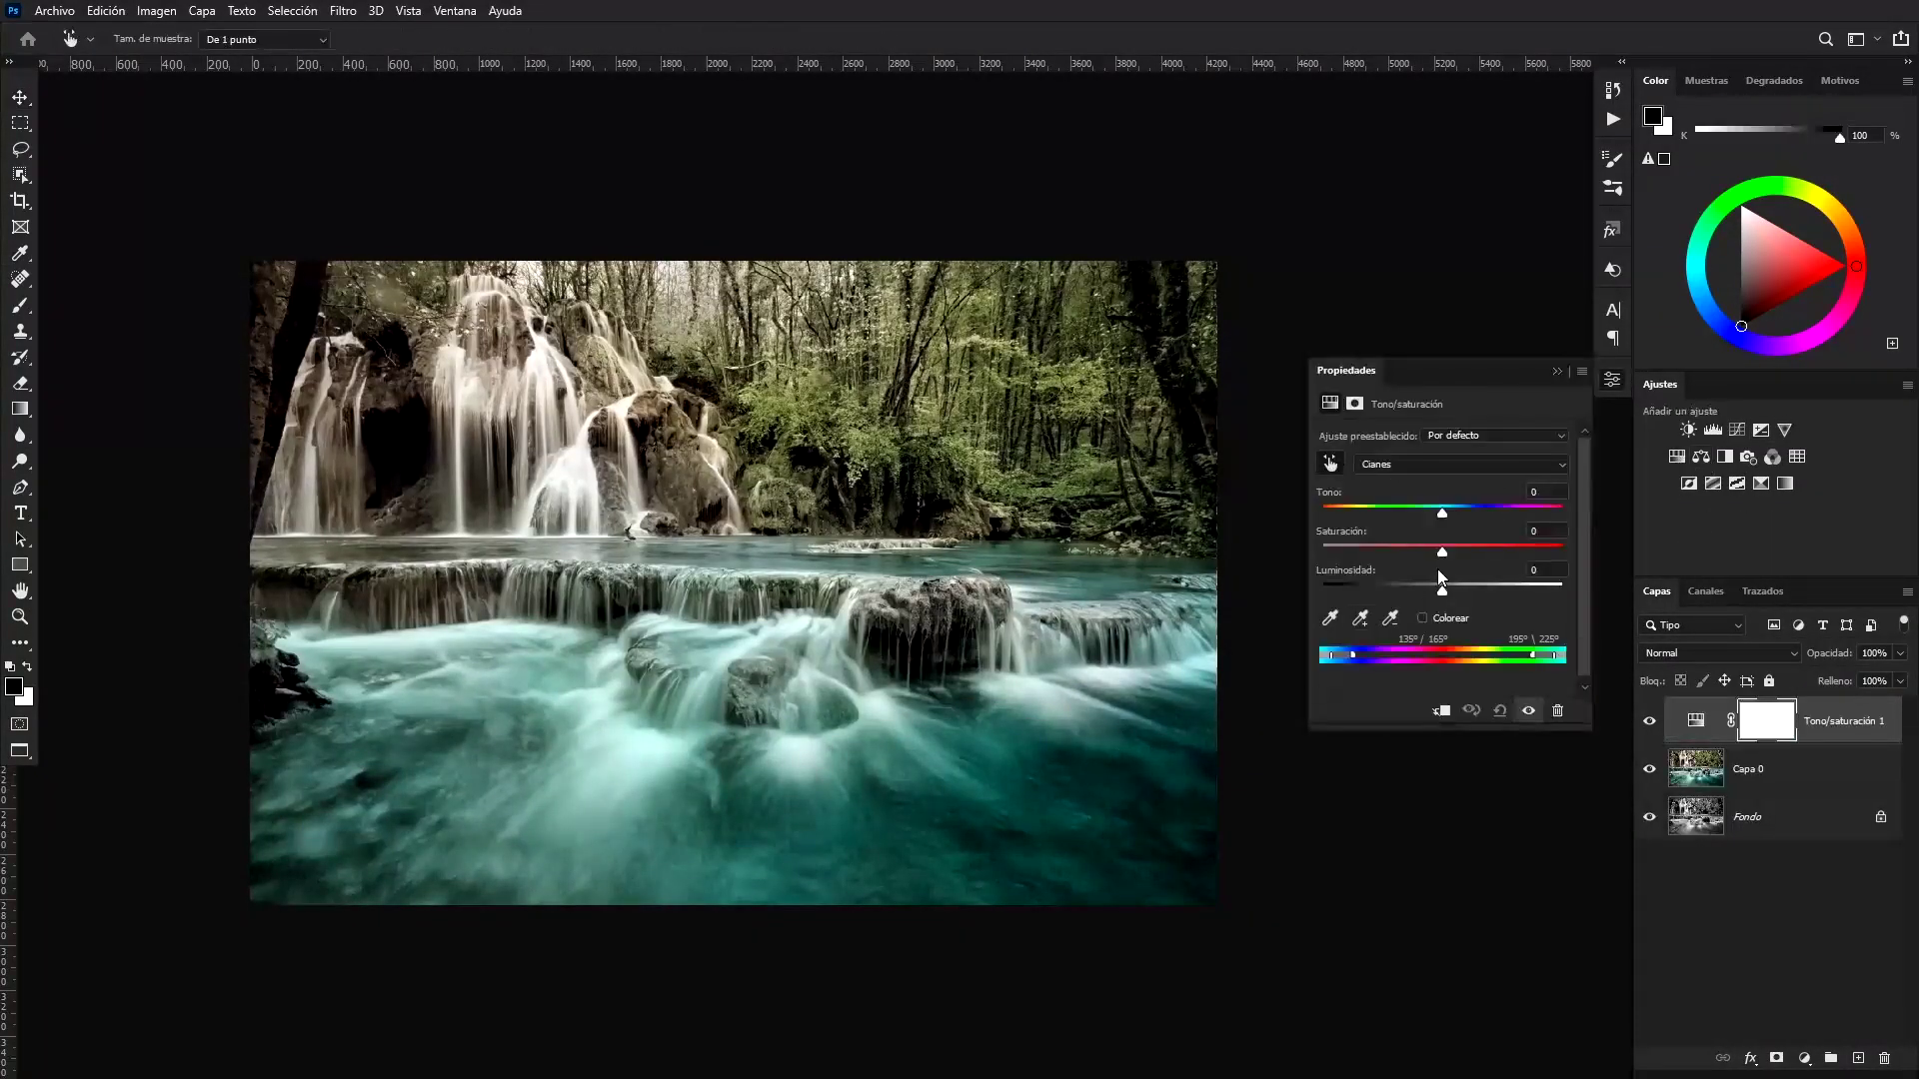
# Add an S-curve Curves layer for contrast and a Vibrance layer at +79
pyautogui.click(1737, 430)
pyautogui.moveTo(1481, 563); pyautogui.dragTo(1499, 534)
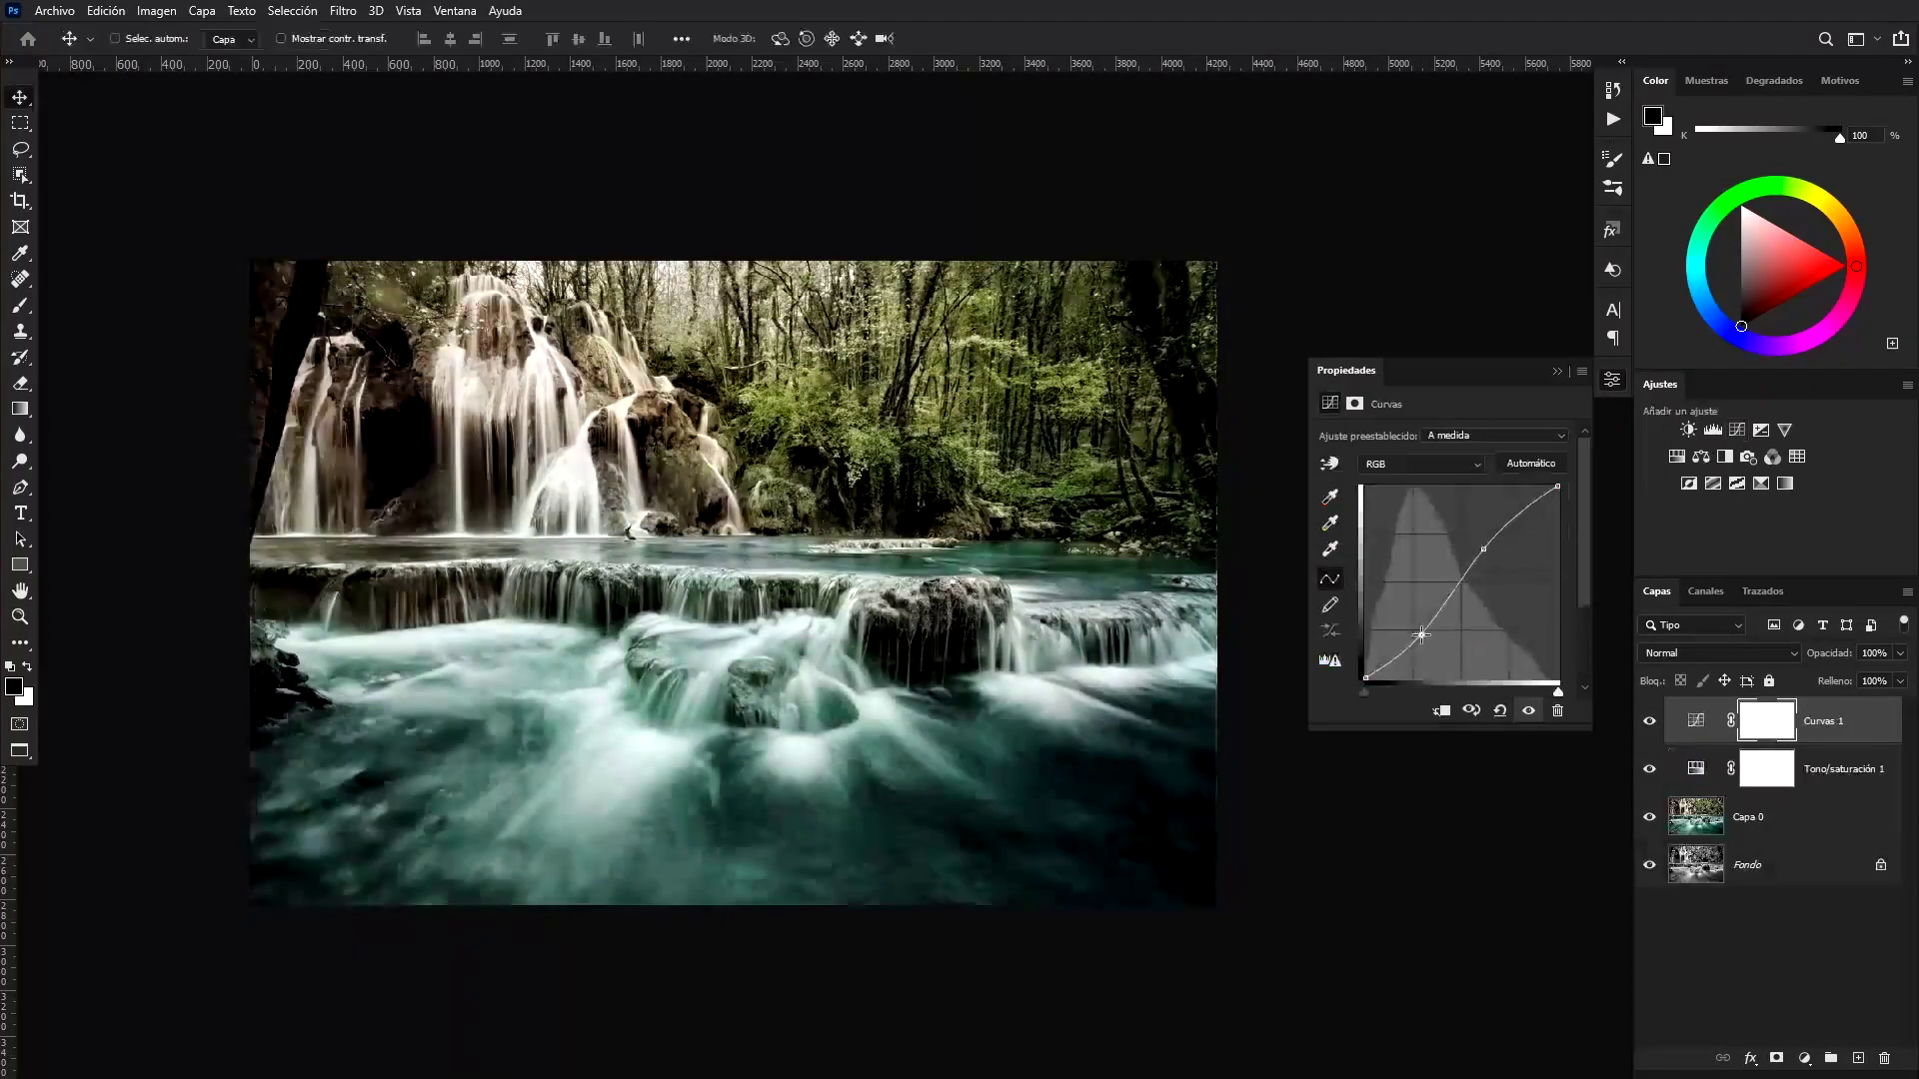
pyautogui.moveTo(1411, 629); pyautogui.dragTo(1411, 648)
pyautogui.click(1785, 430)
pyautogui.moveTo(1443, 457); pyautogui.dragTo(1531, 456)
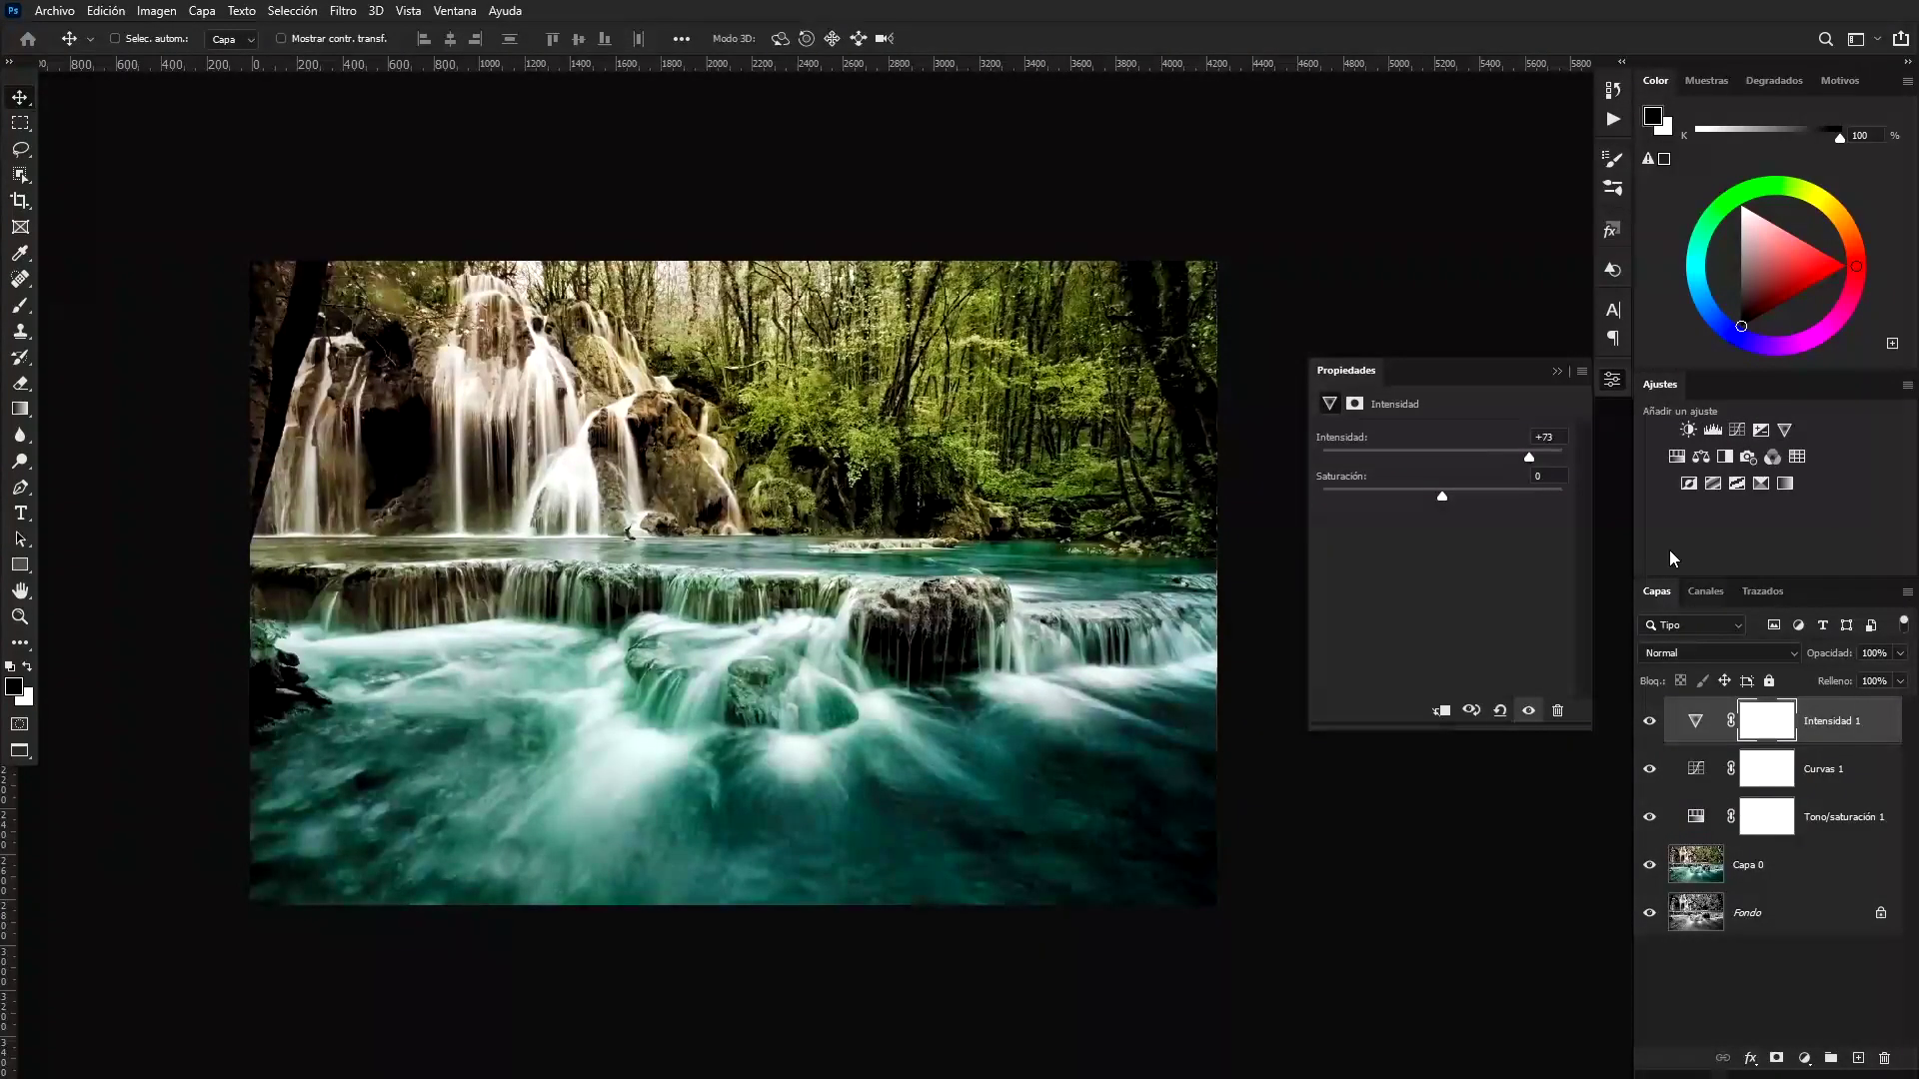
# Lower the Hue/Saturation Greens saturation to -27
pyautogui.click(1839, 817)
pyautogui.click(1461, 464)
pyautogui.click(1409, 507)
pyautogui.moveTo(1442, 546); pyautogui.dragTo(1409, 552)
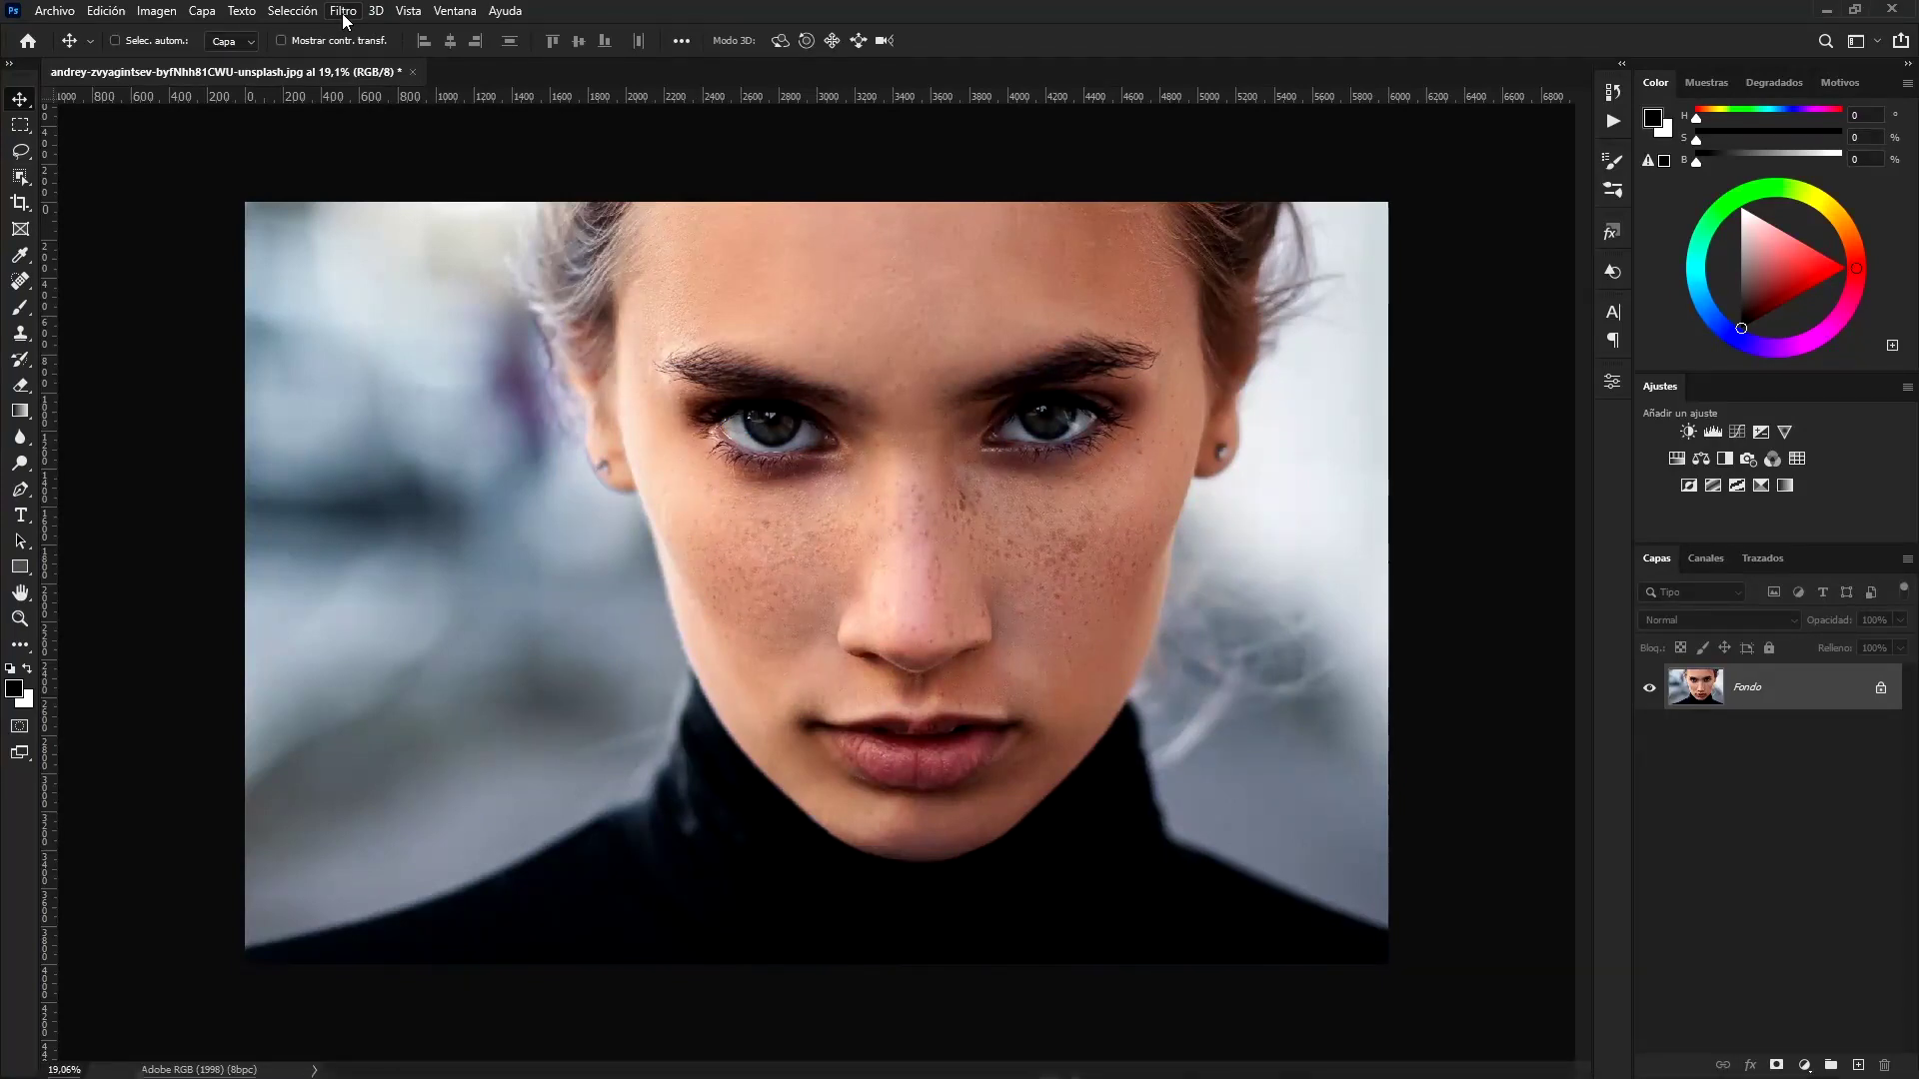
# Enable Skin Smoothing in Neural Filters, lower Blur, raise Smoothness and compare with the original
pyautogui.click(343, 20)
pyautogui.click(501, 120)
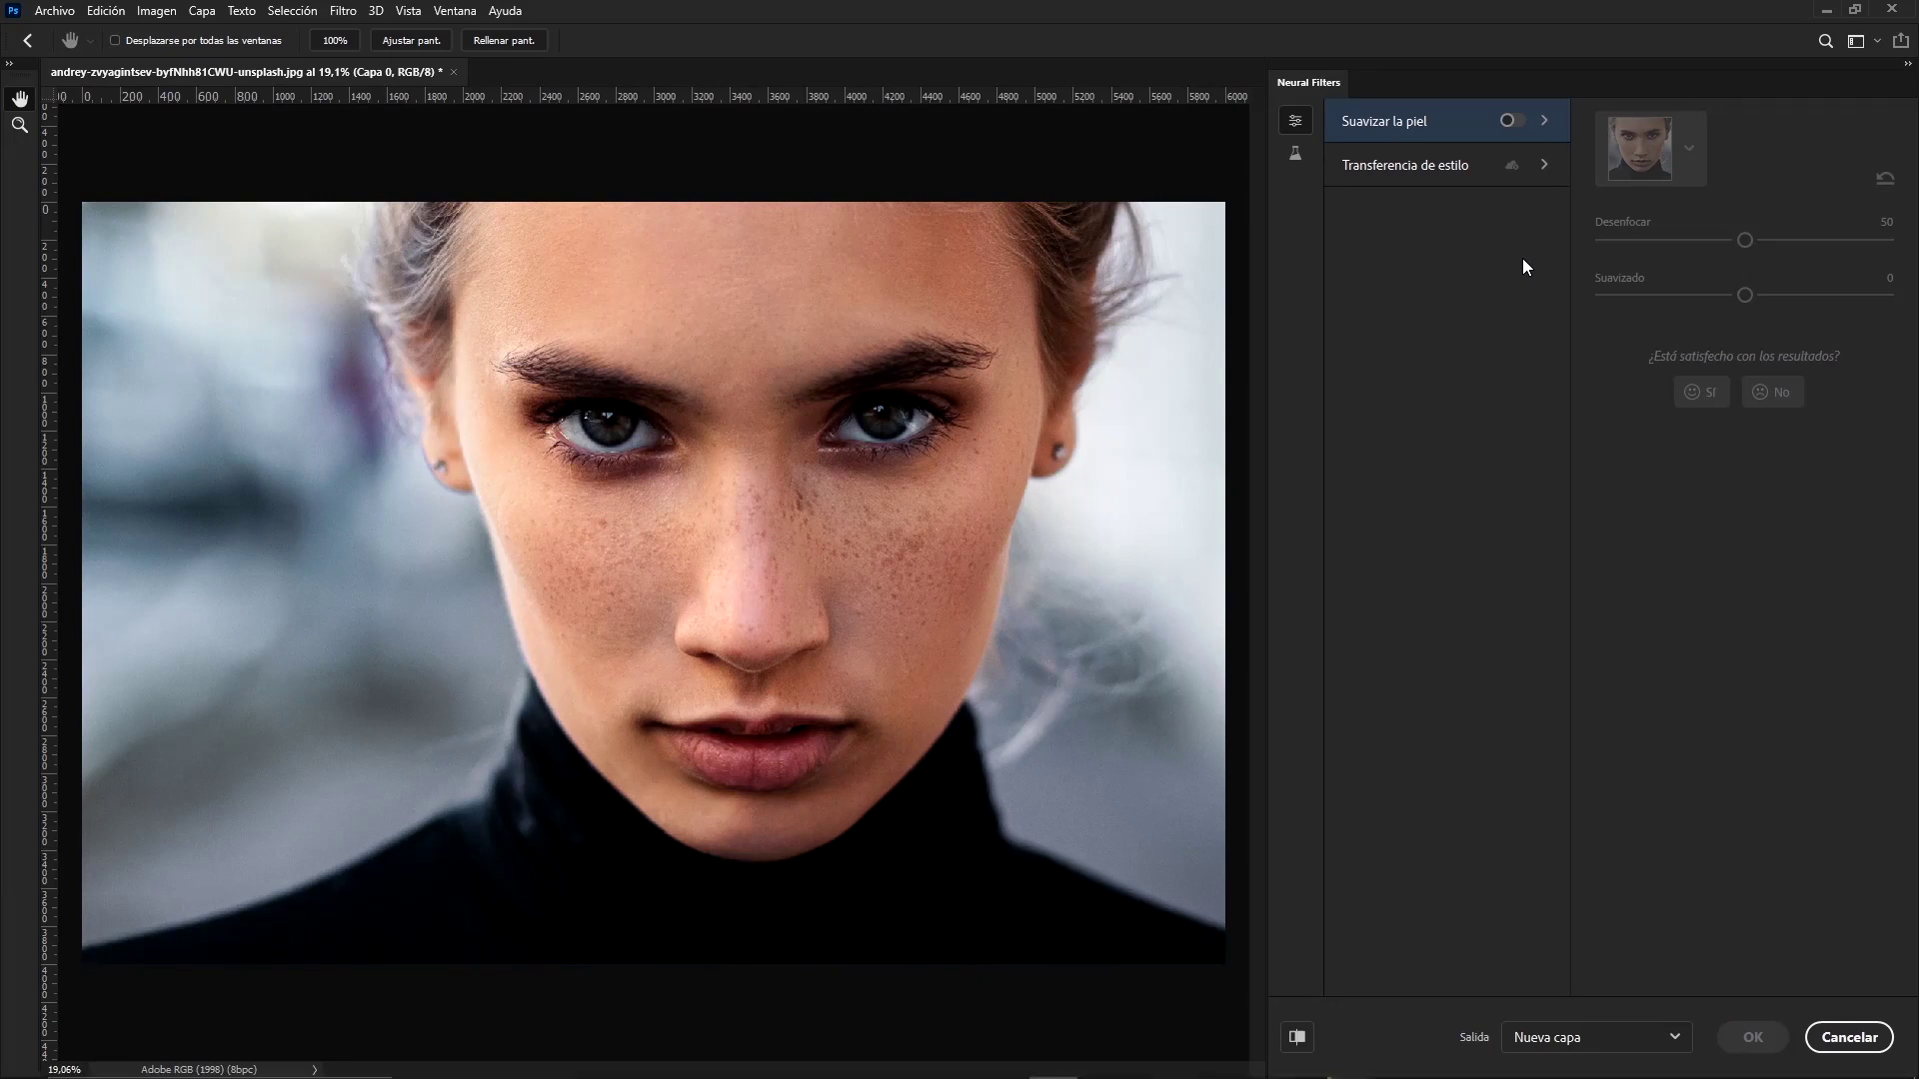
pyautogui.click(1513, 120)
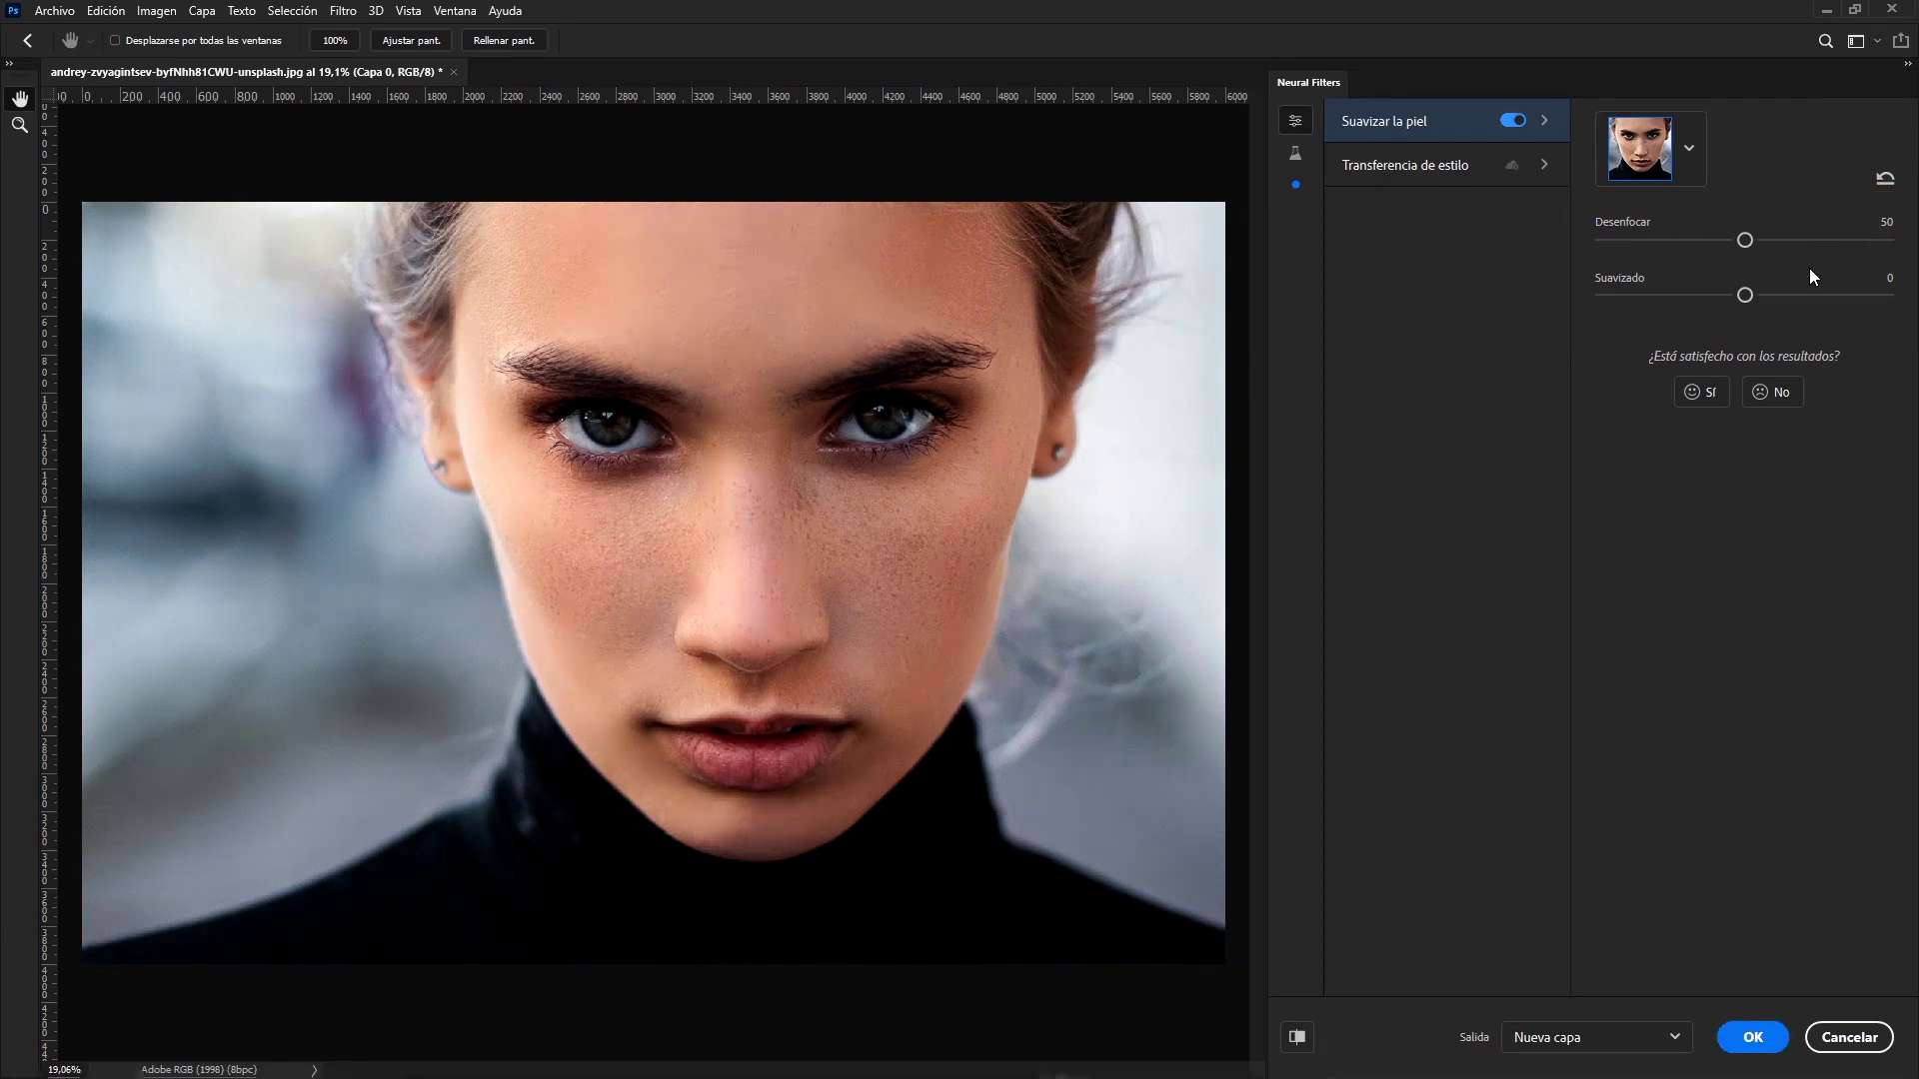
pyautogui.moveTo(1746, 242); pyautogui.dragTo(1627, 243)
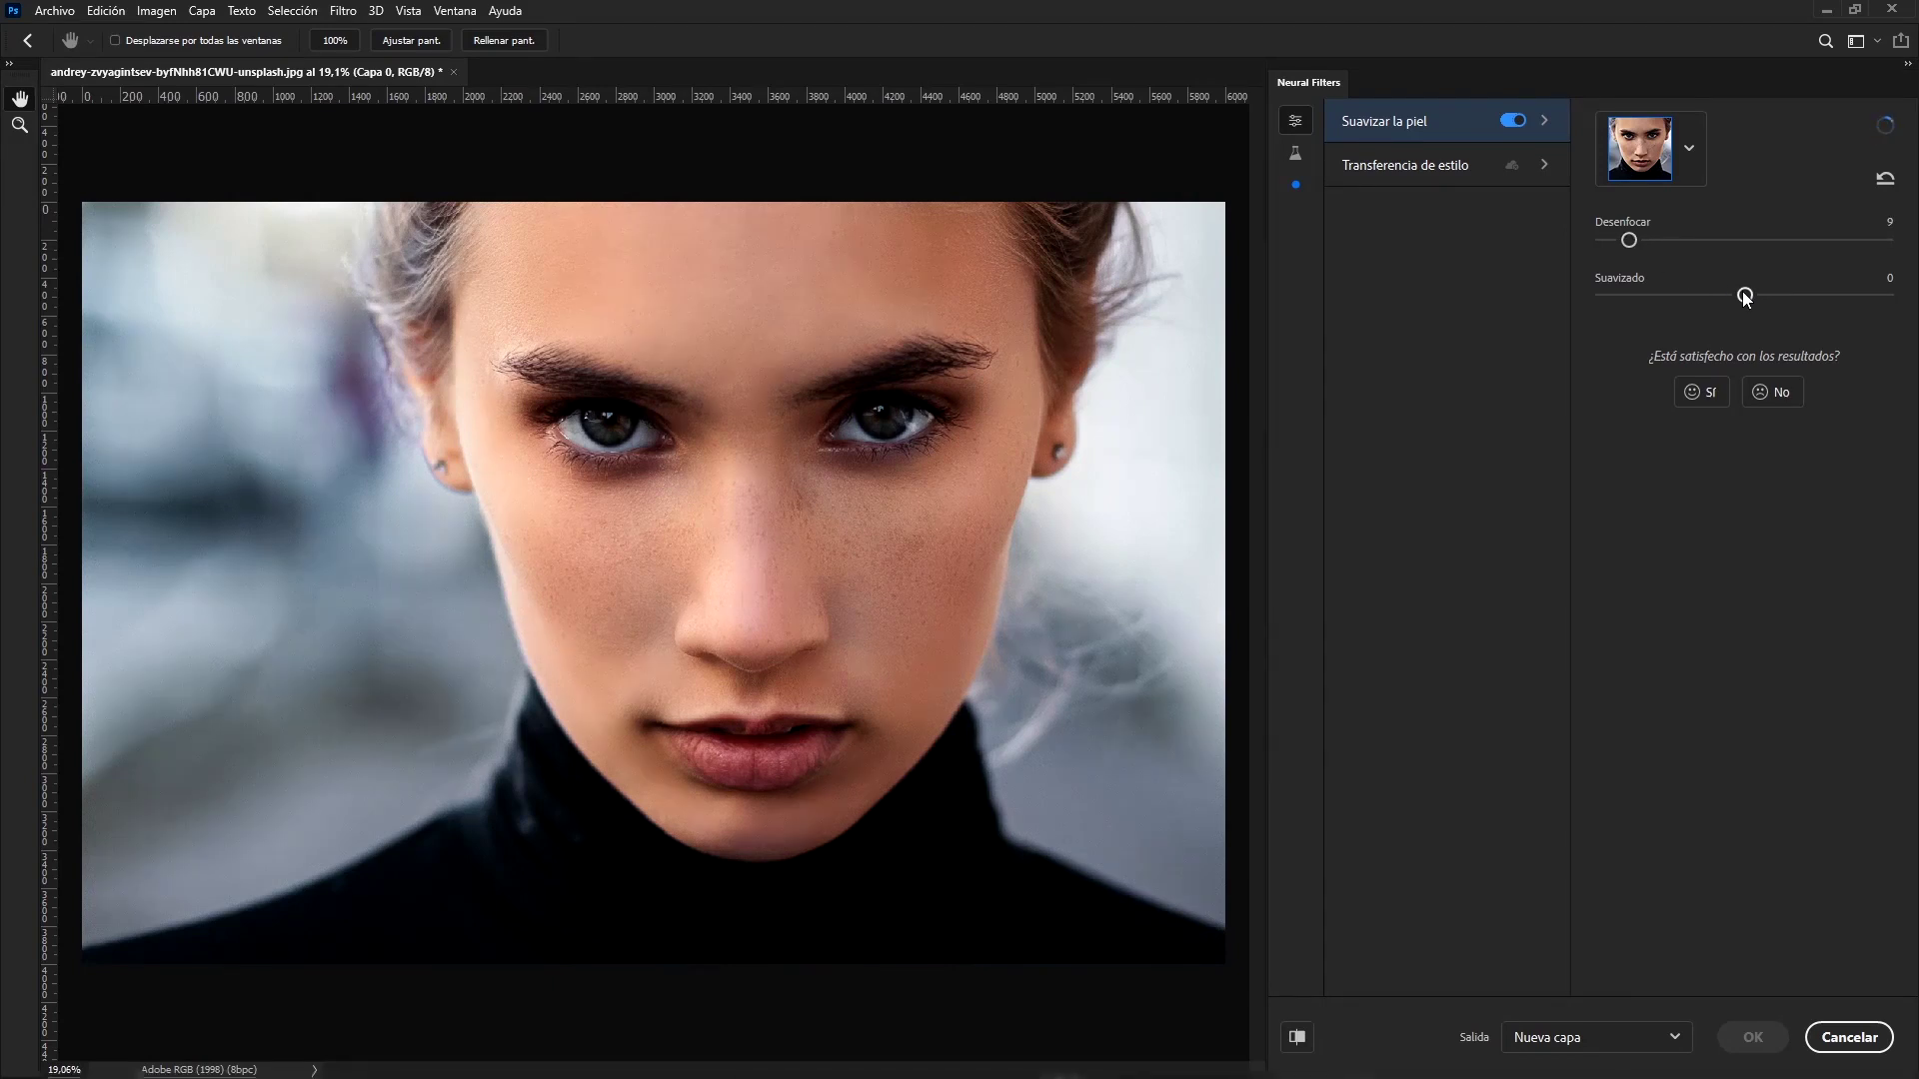
pyautogui.moveTo(1745, 295); pyautogui.dragTo(1818, 293)
pyautogui.click(1296, 1039)
pyautogui.scroll(3, 902, 531)
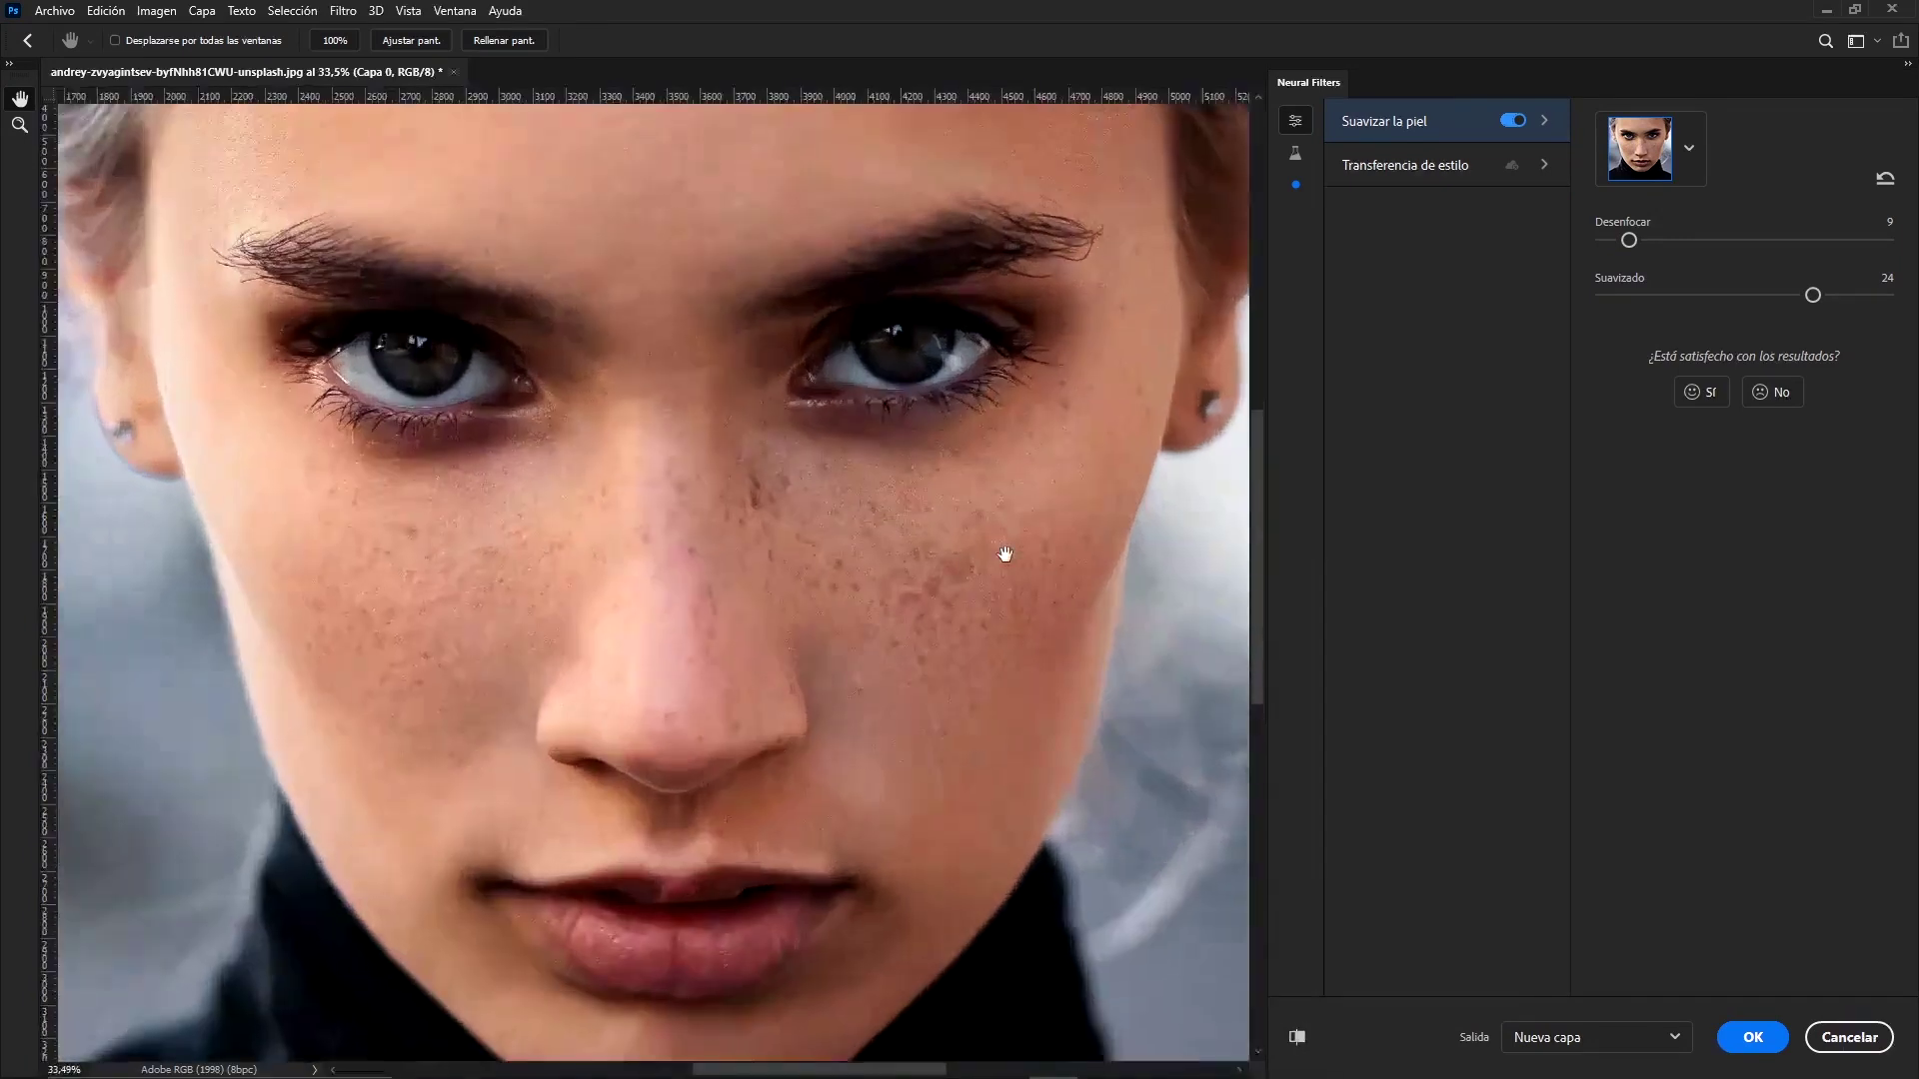
pyautogui.click(1296, 1038)
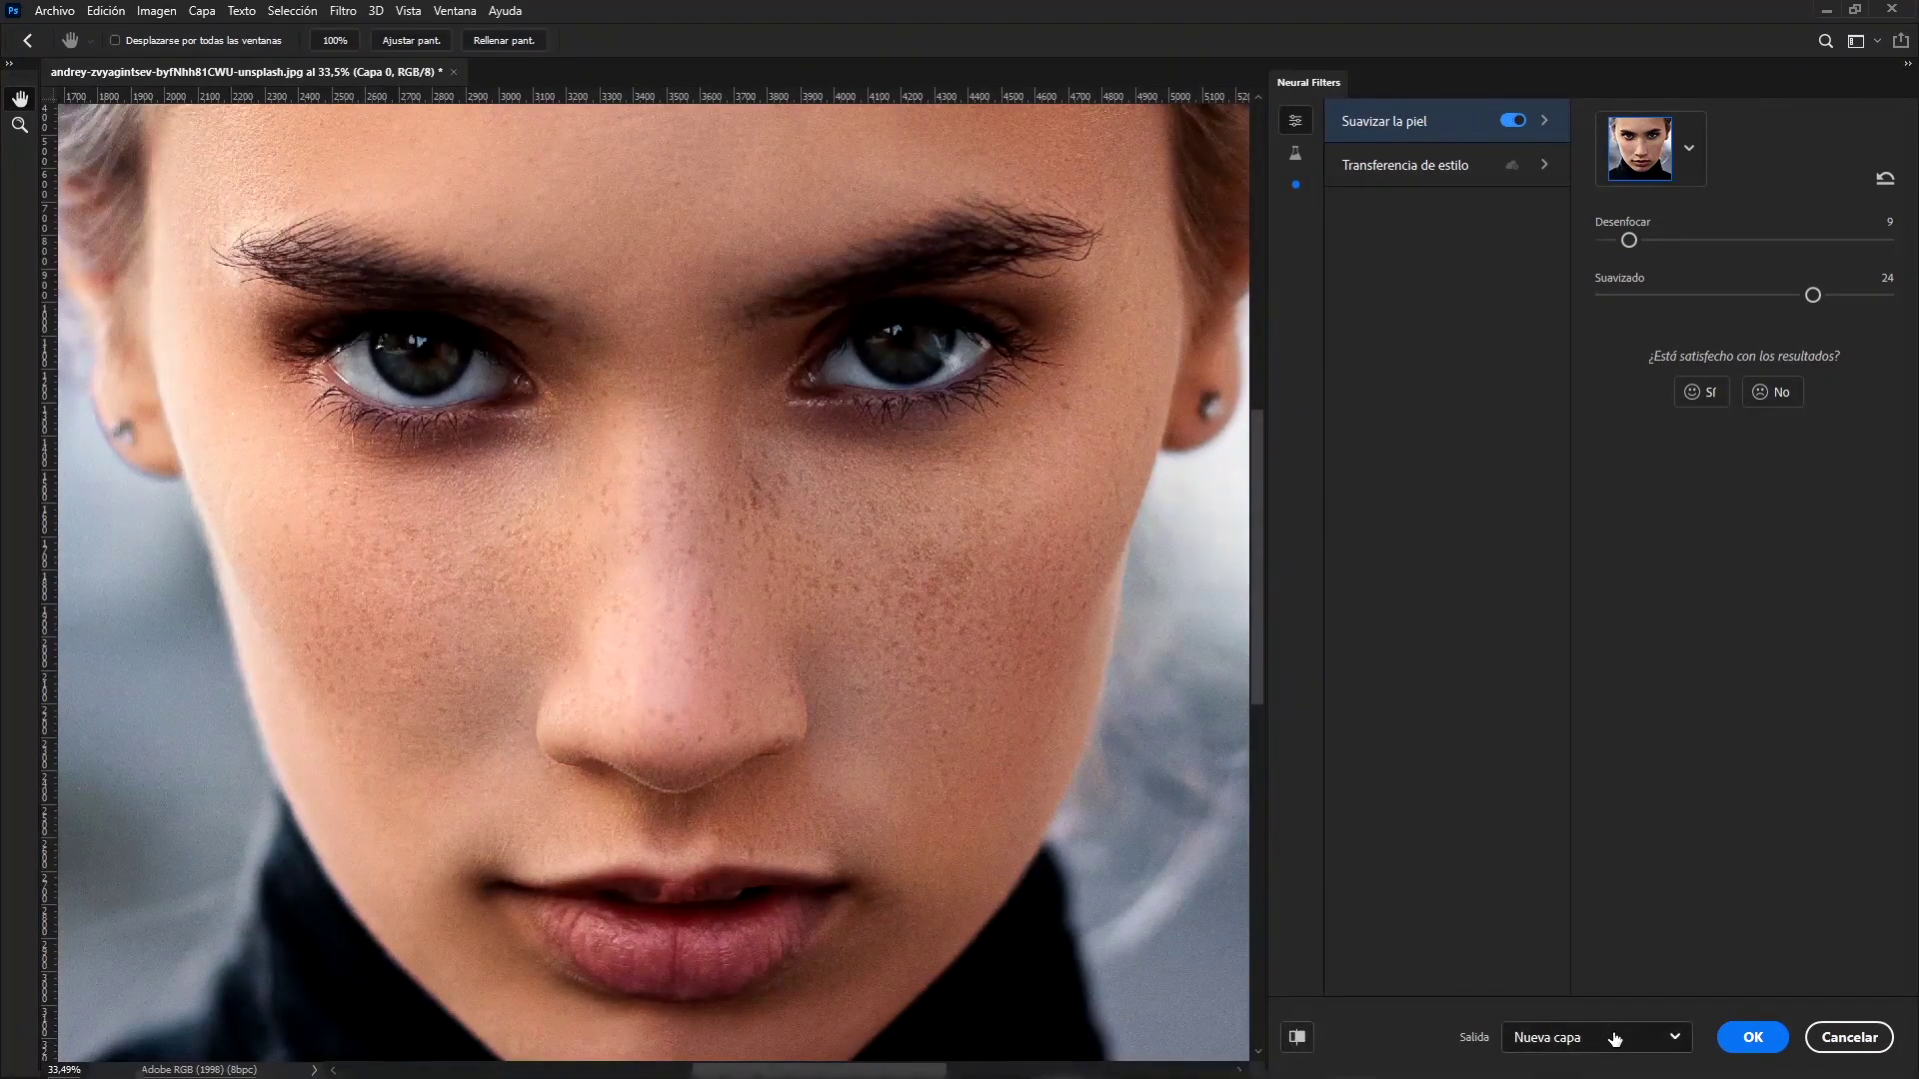
# Set Smoothness to 12 and apply the filter with output to a new layer
pyautogui.moveTo(1813, 295); pyautogui.dragTo(1779, 295)
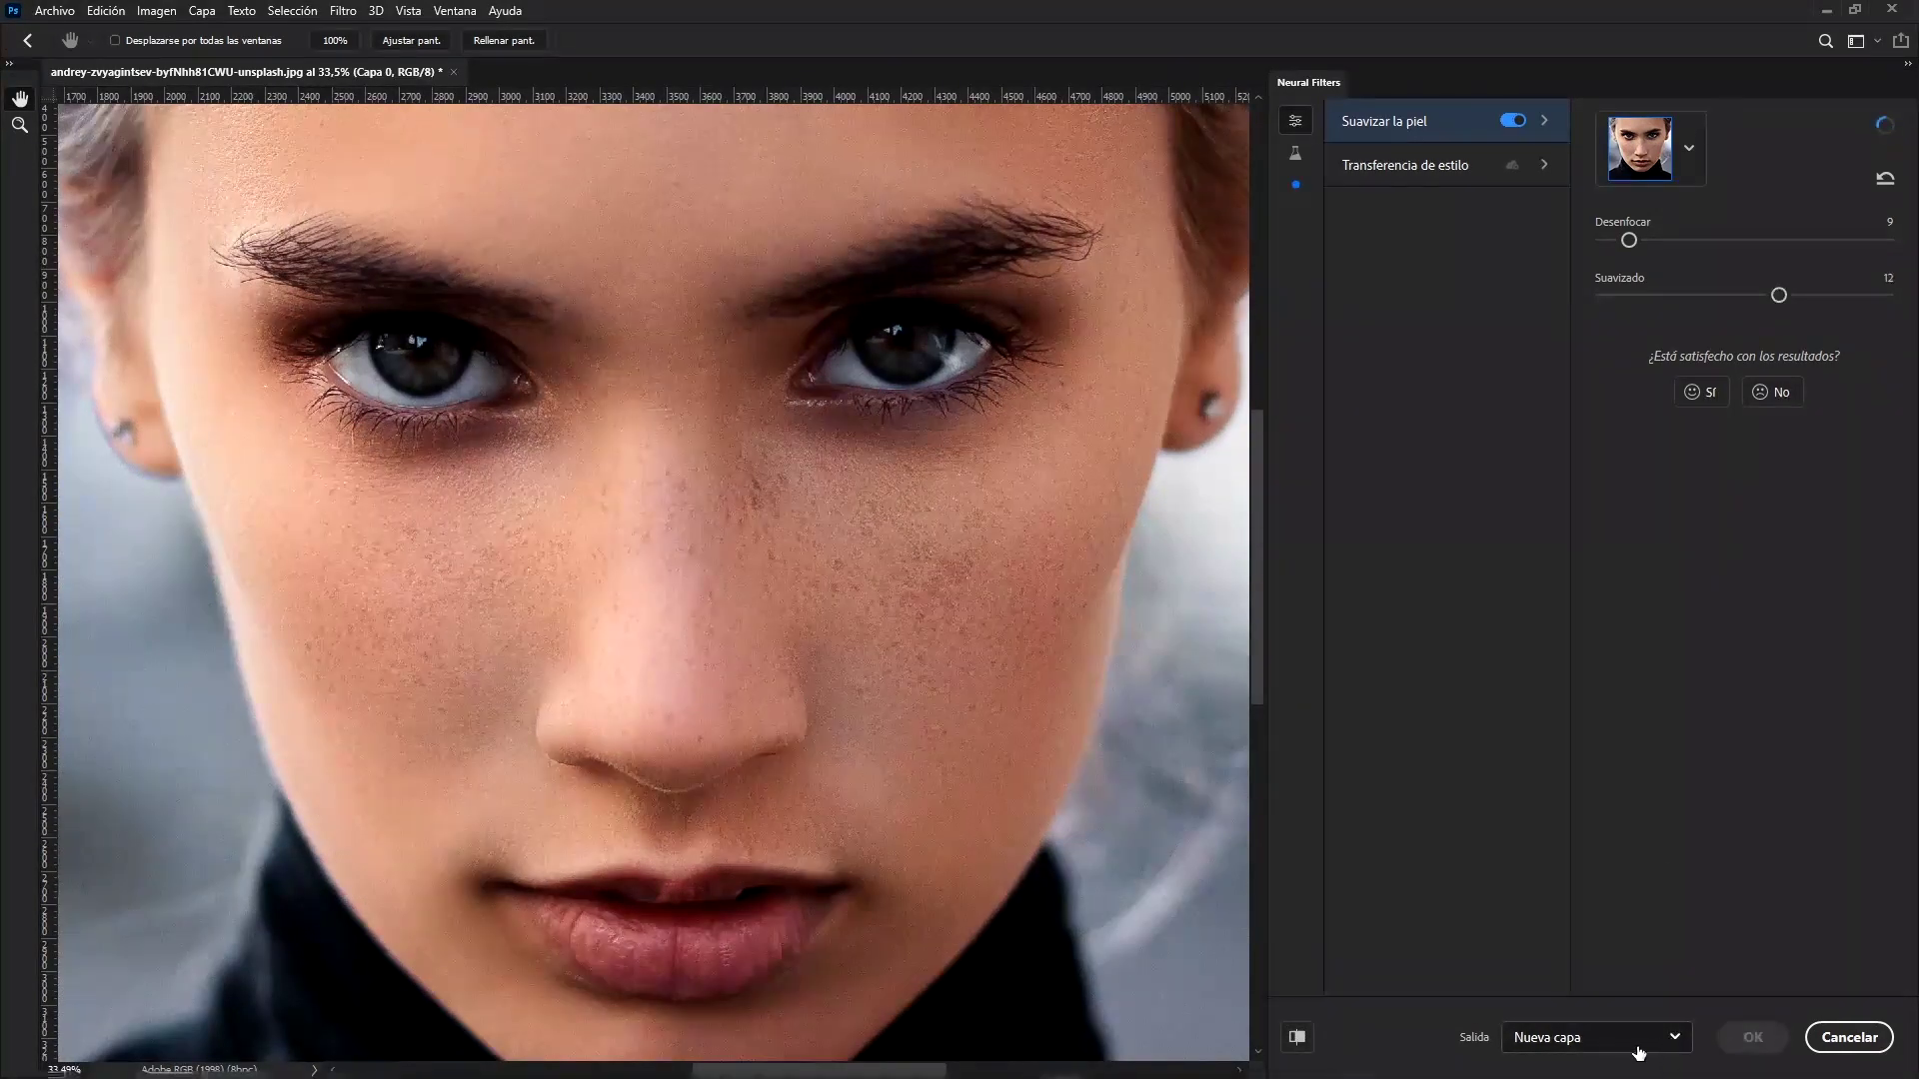
pyautogui.click(1669, 1040)
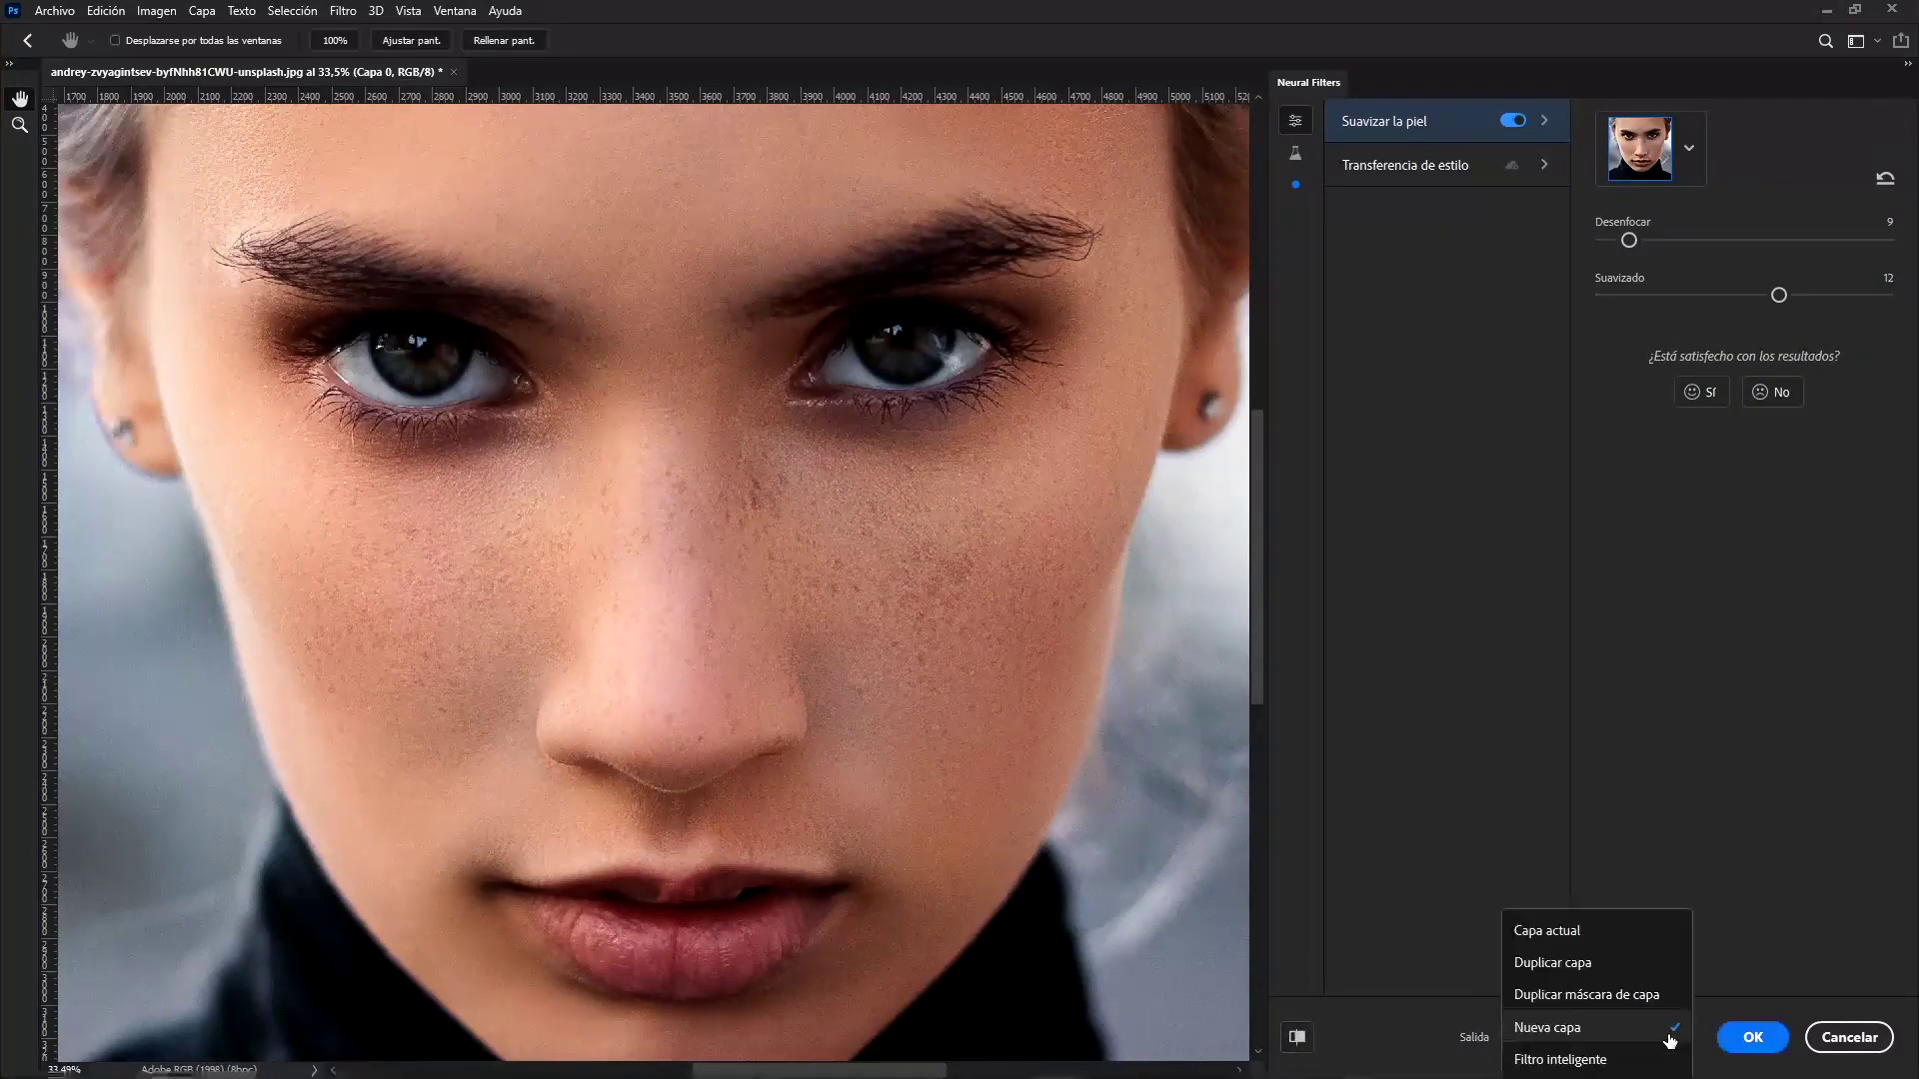
pyautogui.click(1667, 1027)
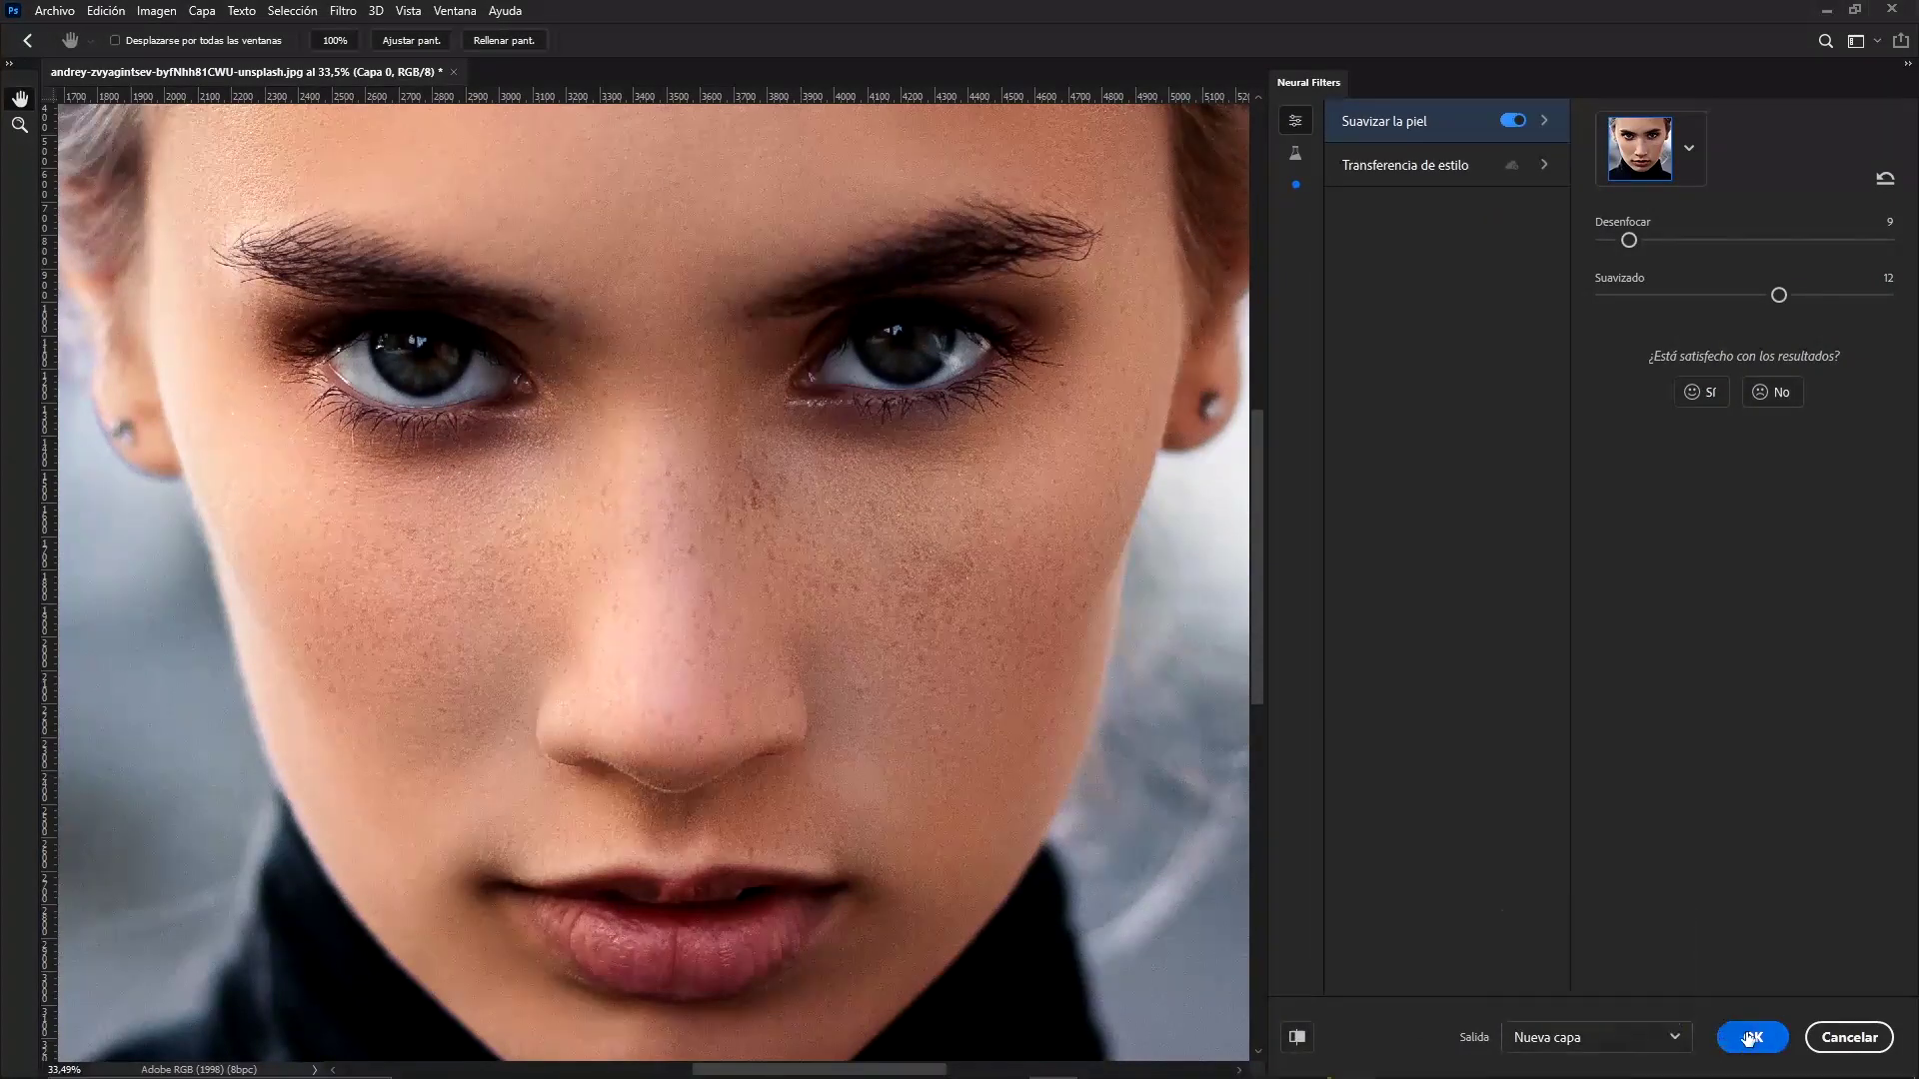
pyautogui.click(1753, 1038)
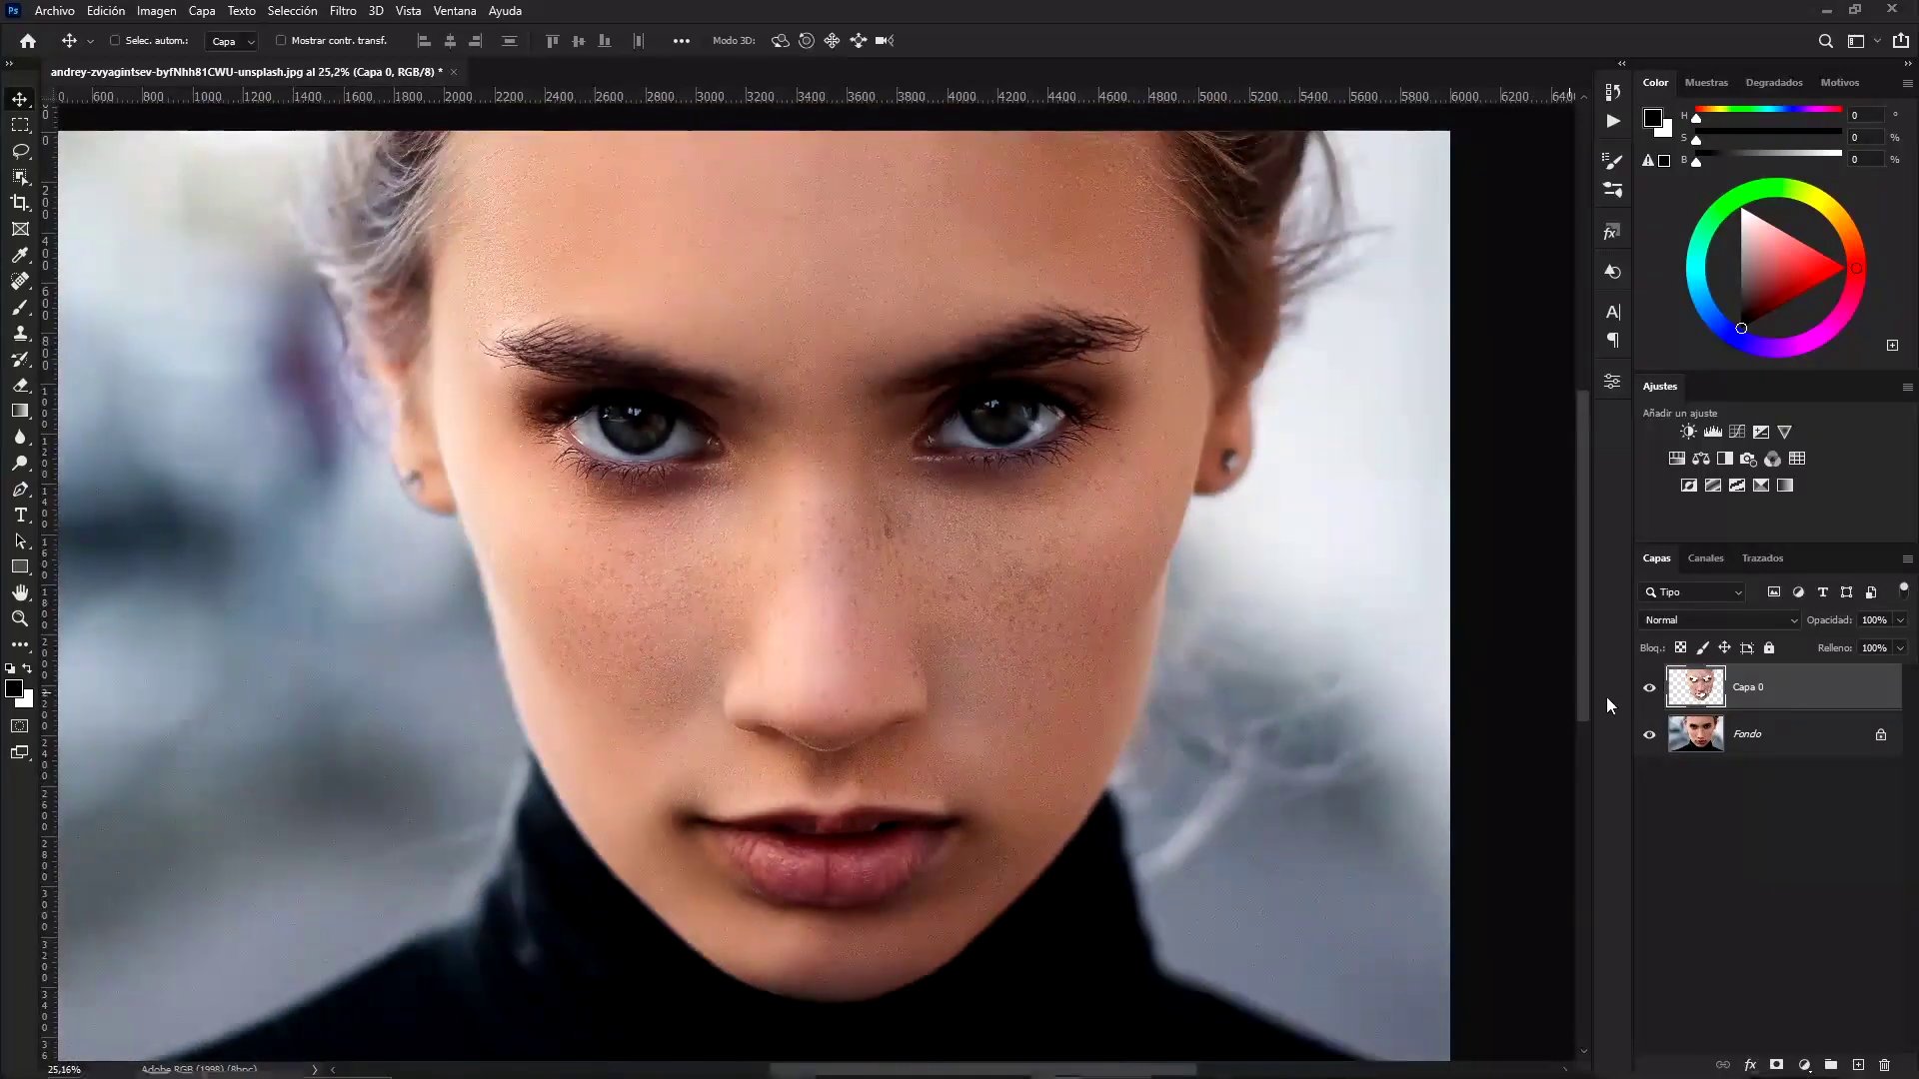
# Mask the smoothed Capa 0 layer to spare the features and set its opacity to 71%
pyautogui.click(1650, 736)
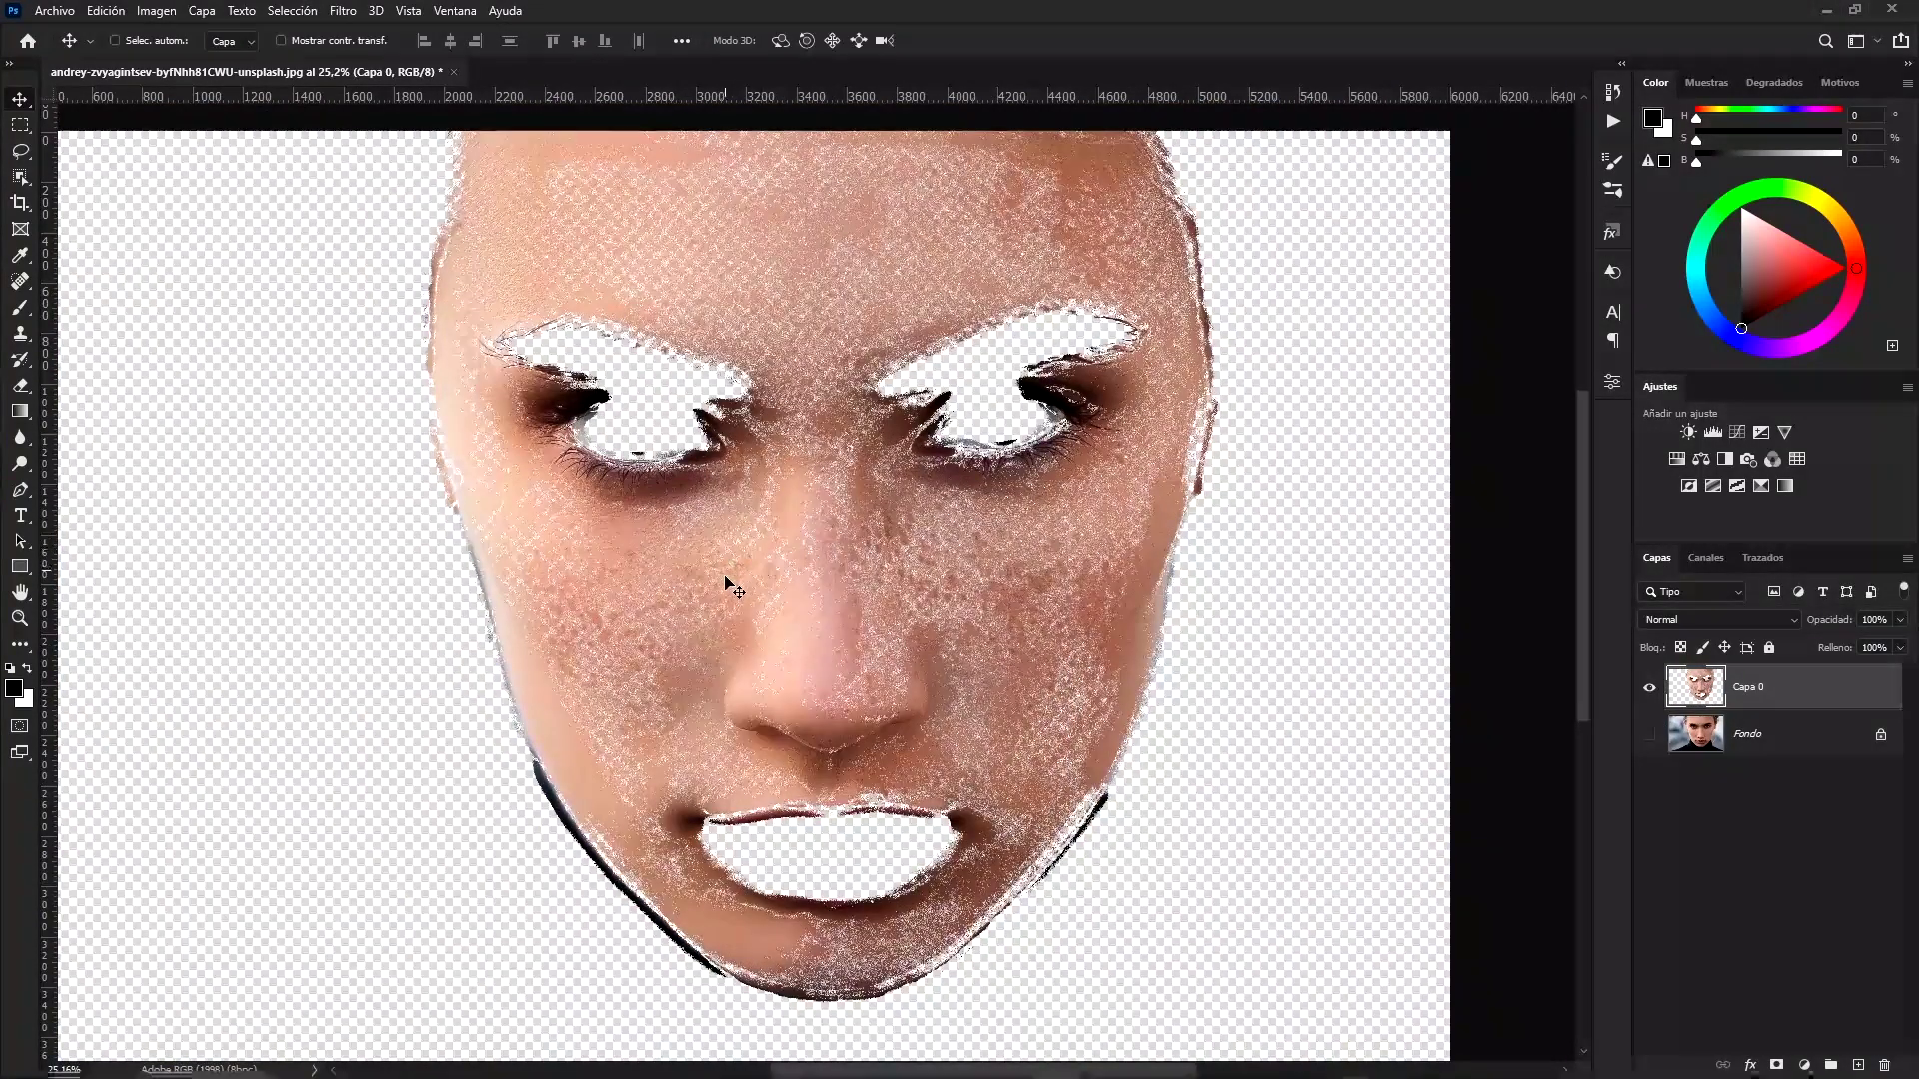
pyautogui.click(1649, 734)
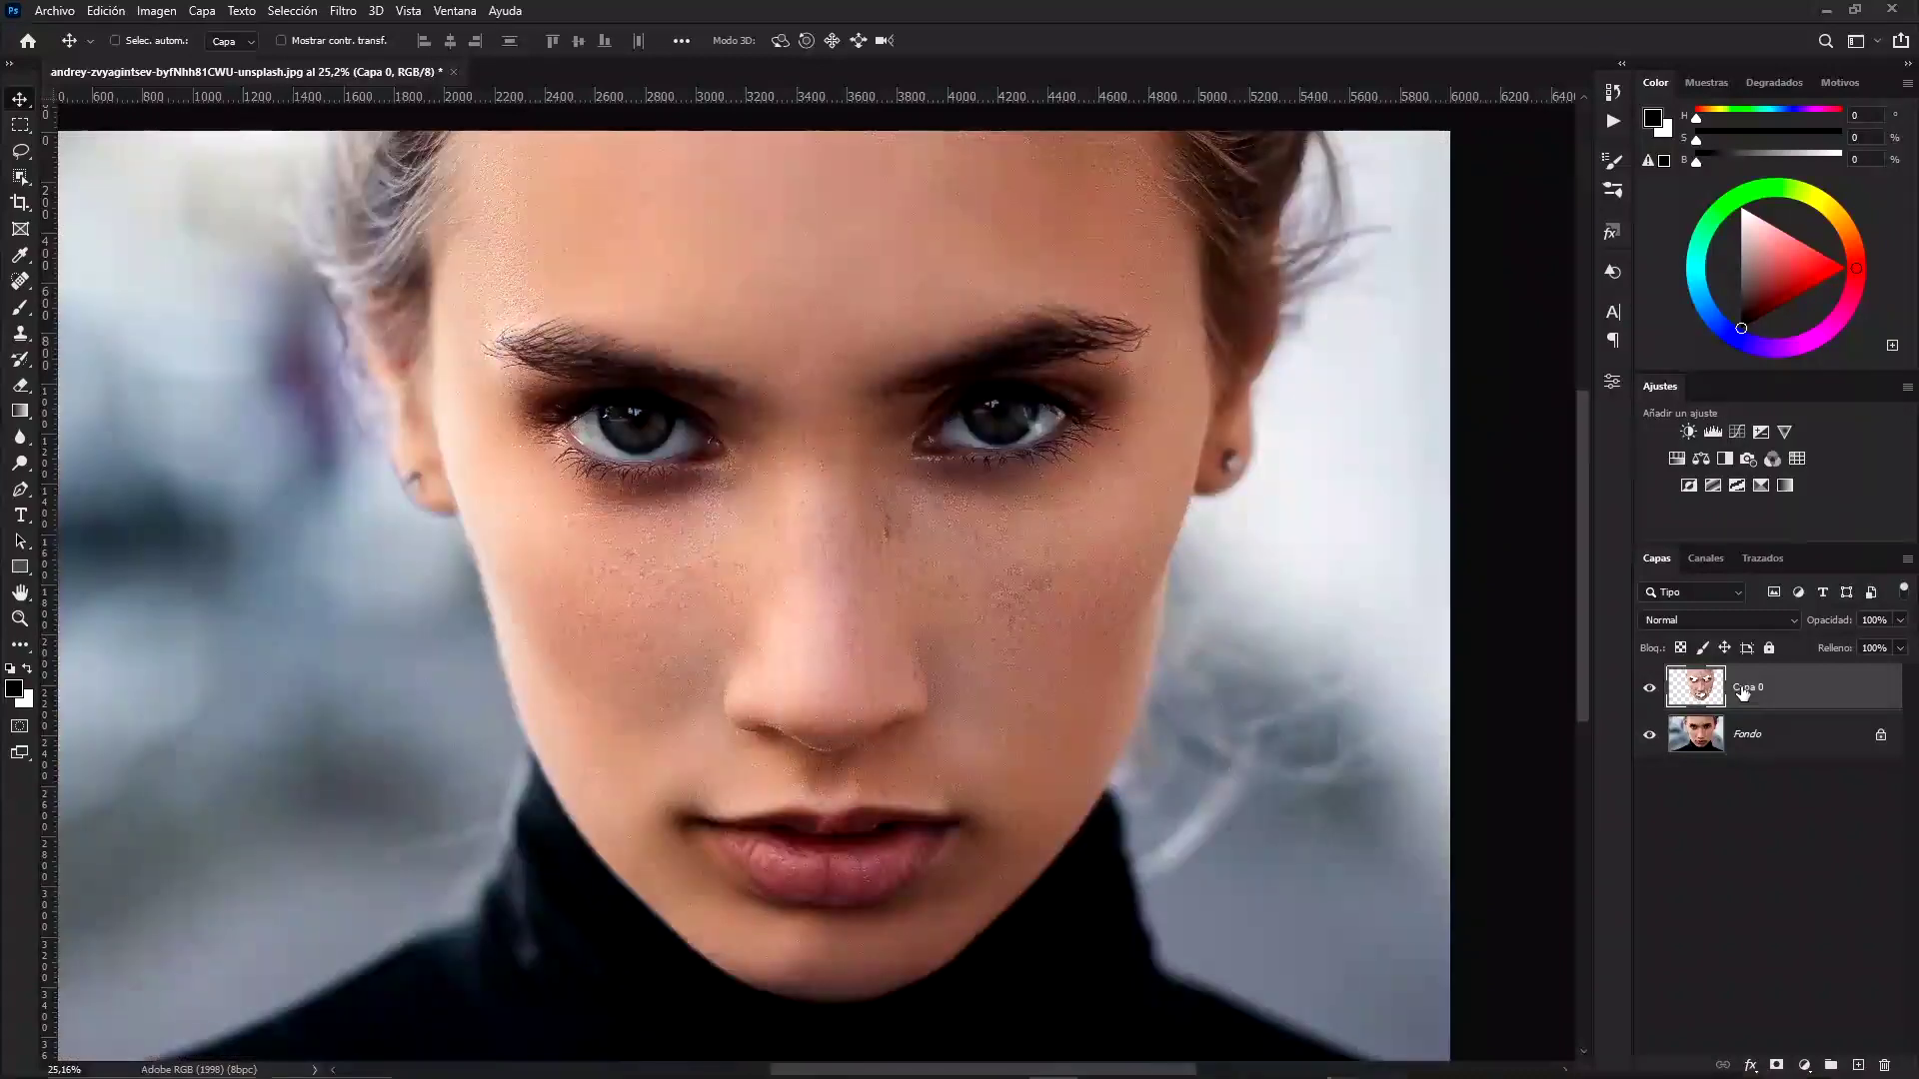
pyautogui.click(1777, 1066)
pyautogui.press('b')
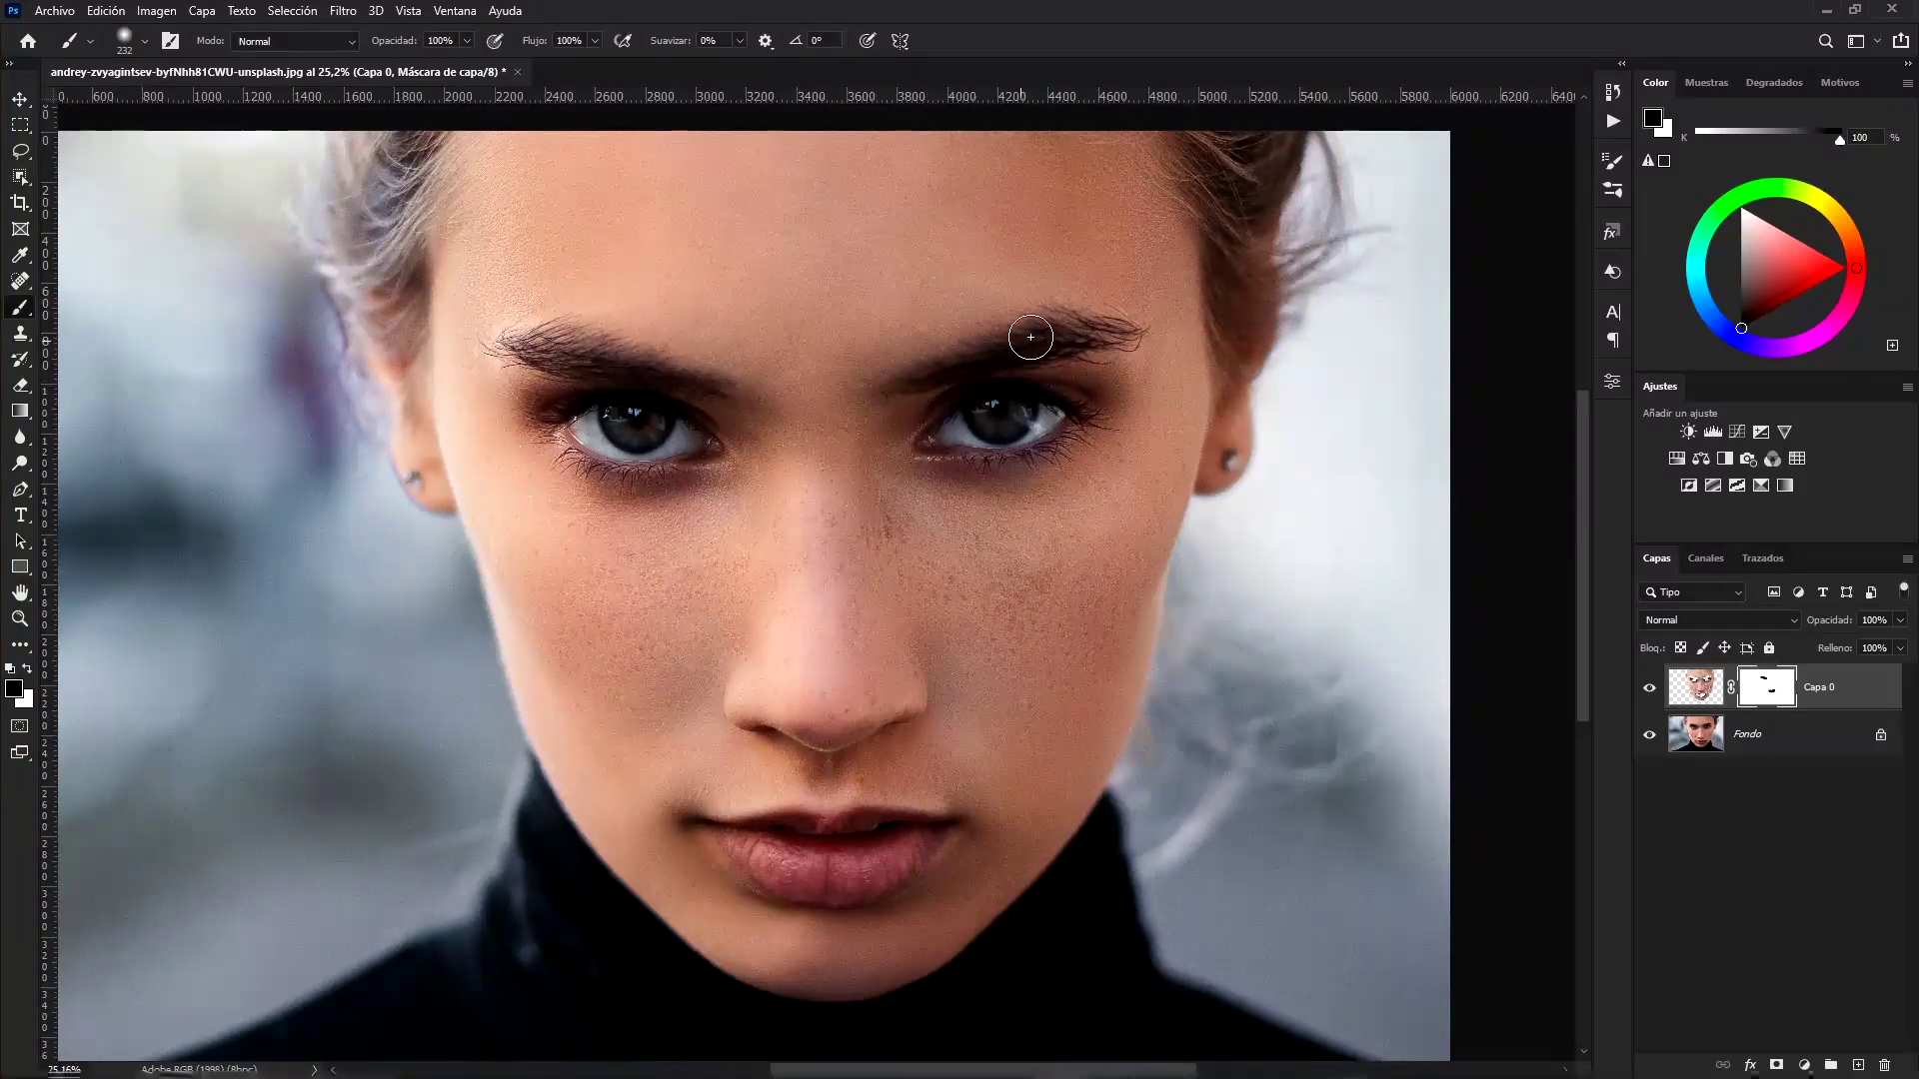
pyautogui.click(1650, 735)
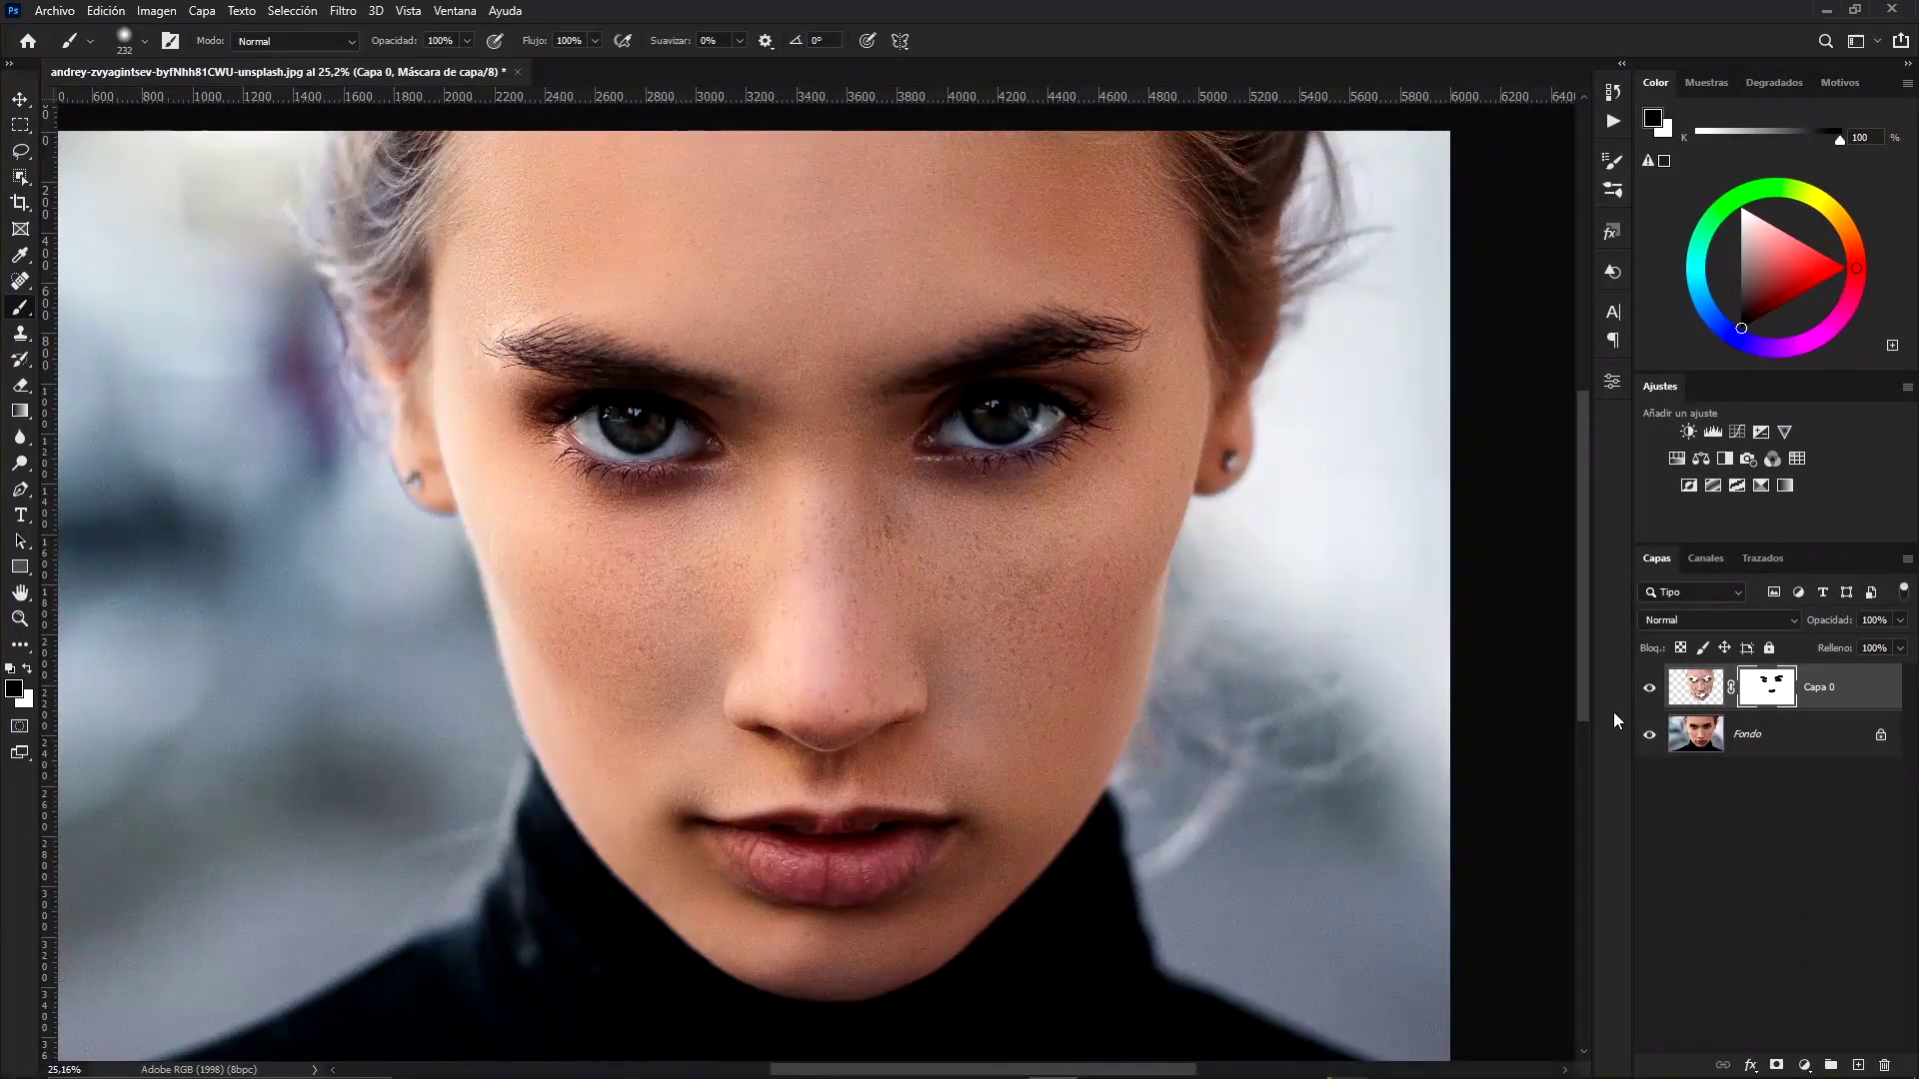
pyautogui.click(1696, 687)
pyautogui.moveTo(1833, 621)
pyautogui.mouseDown()
pyautogui.moveTo(1804, 639)
pyautogui.moveTo(1814, 628)
pyautogui.mouseUp()
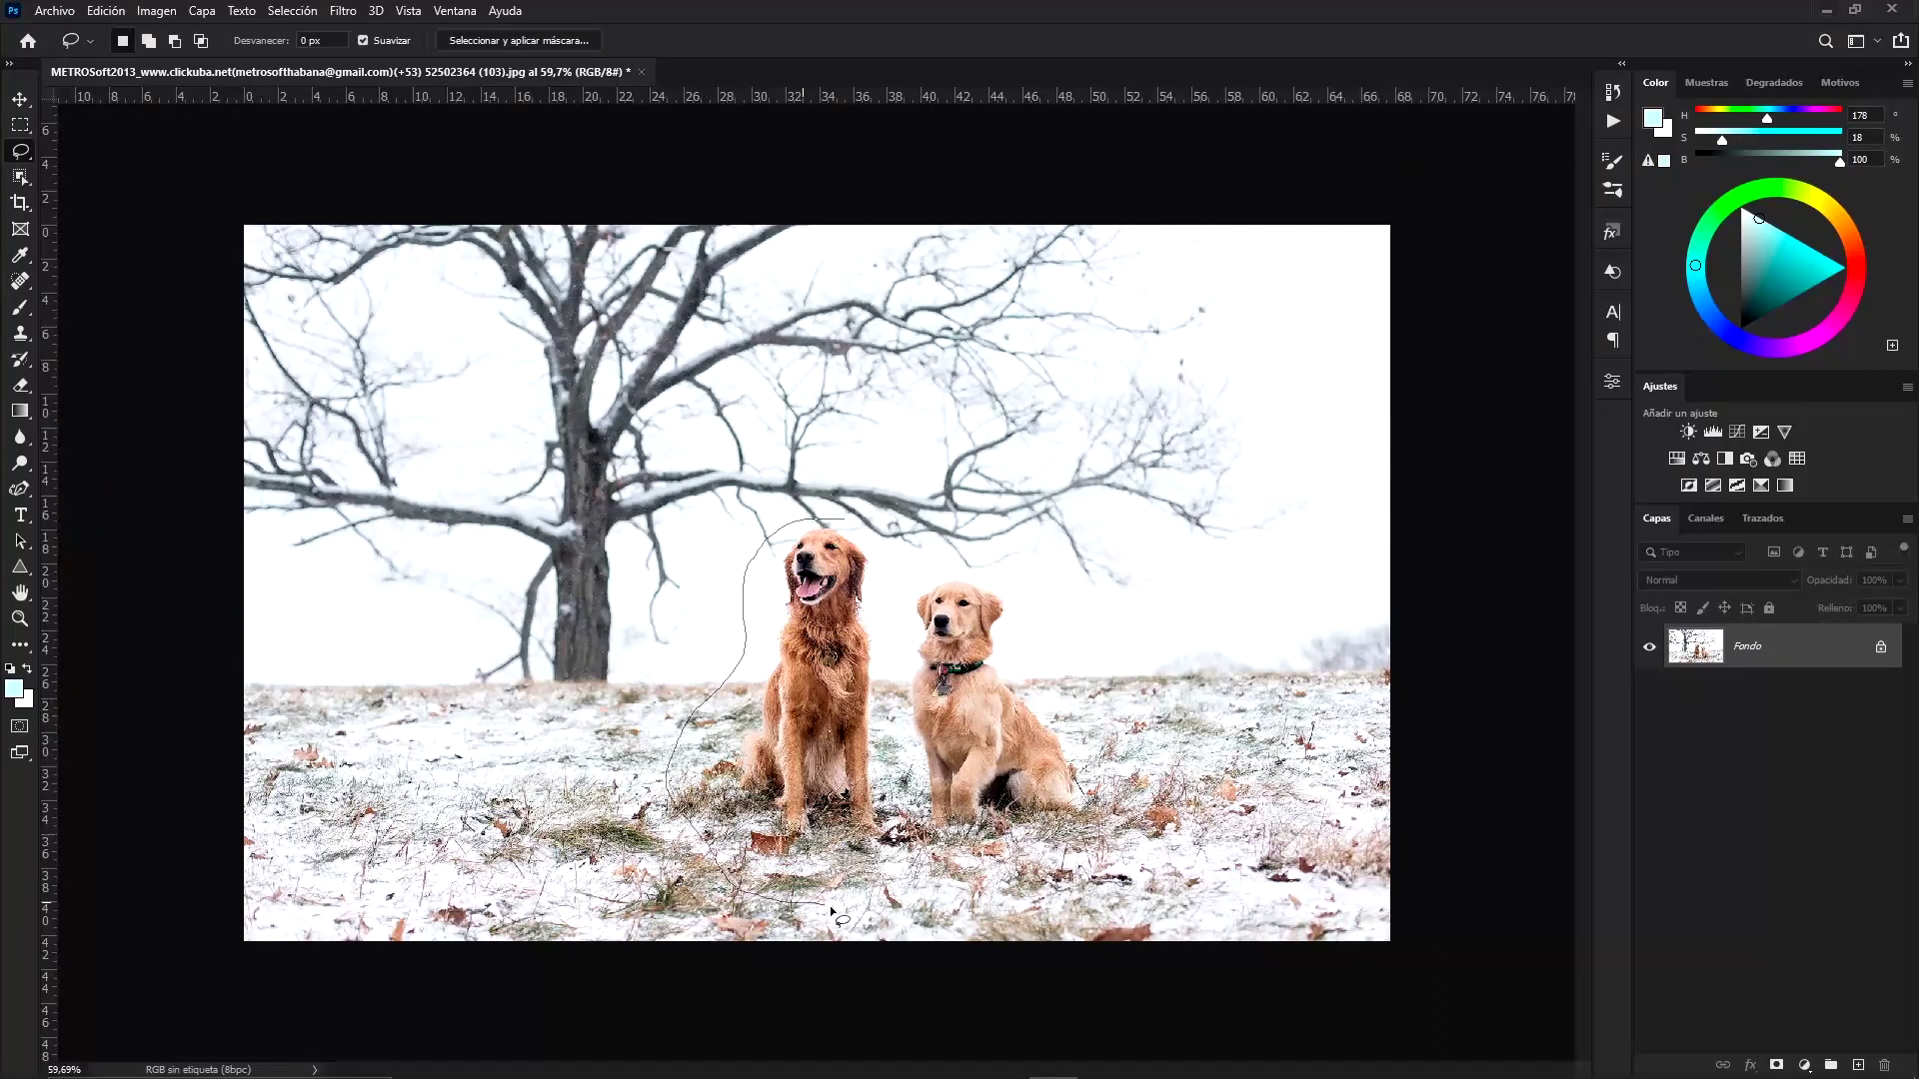
# Lasso the left dog and content-aware fill it with snow onto a new layer
pyautogui.moveTo(880, 556); pyautogui.dragTo(875, 537)
pyautogui.click(106, 11)
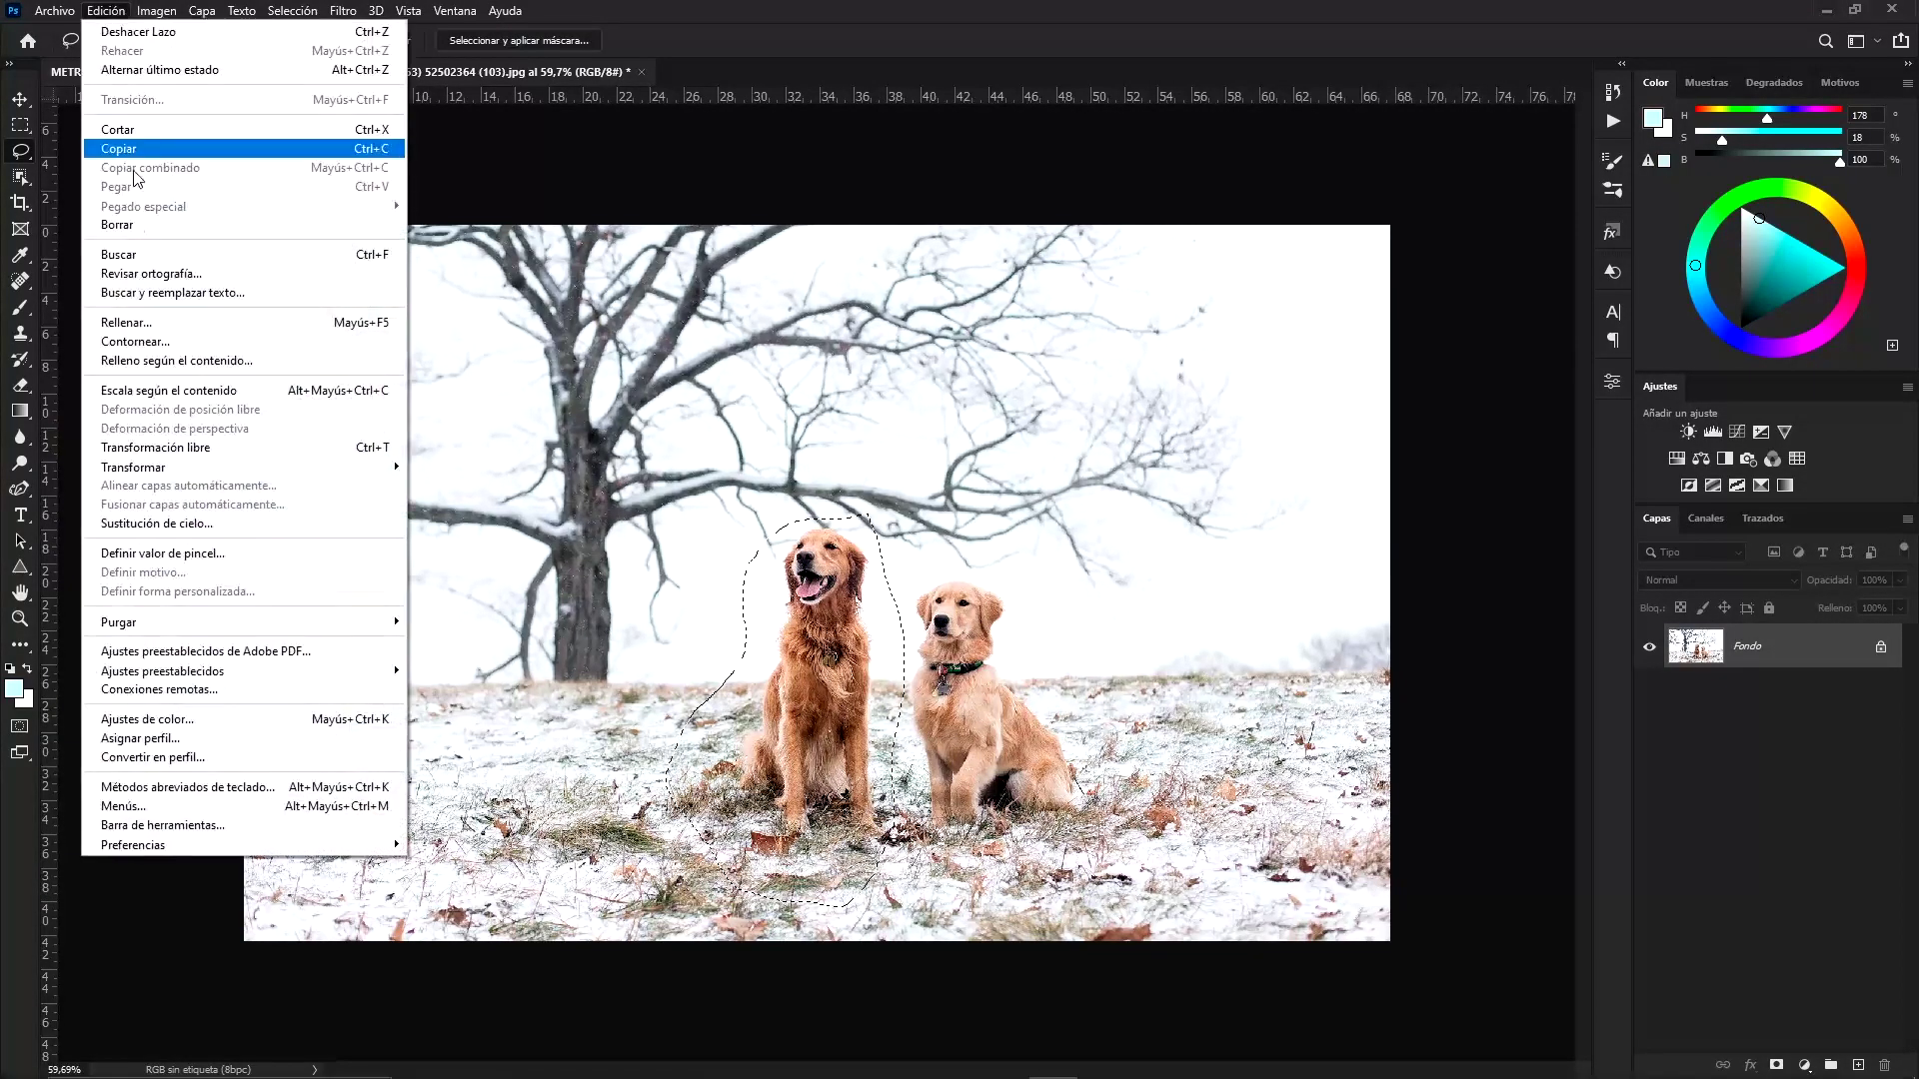
pyautogui.click(176, 361)
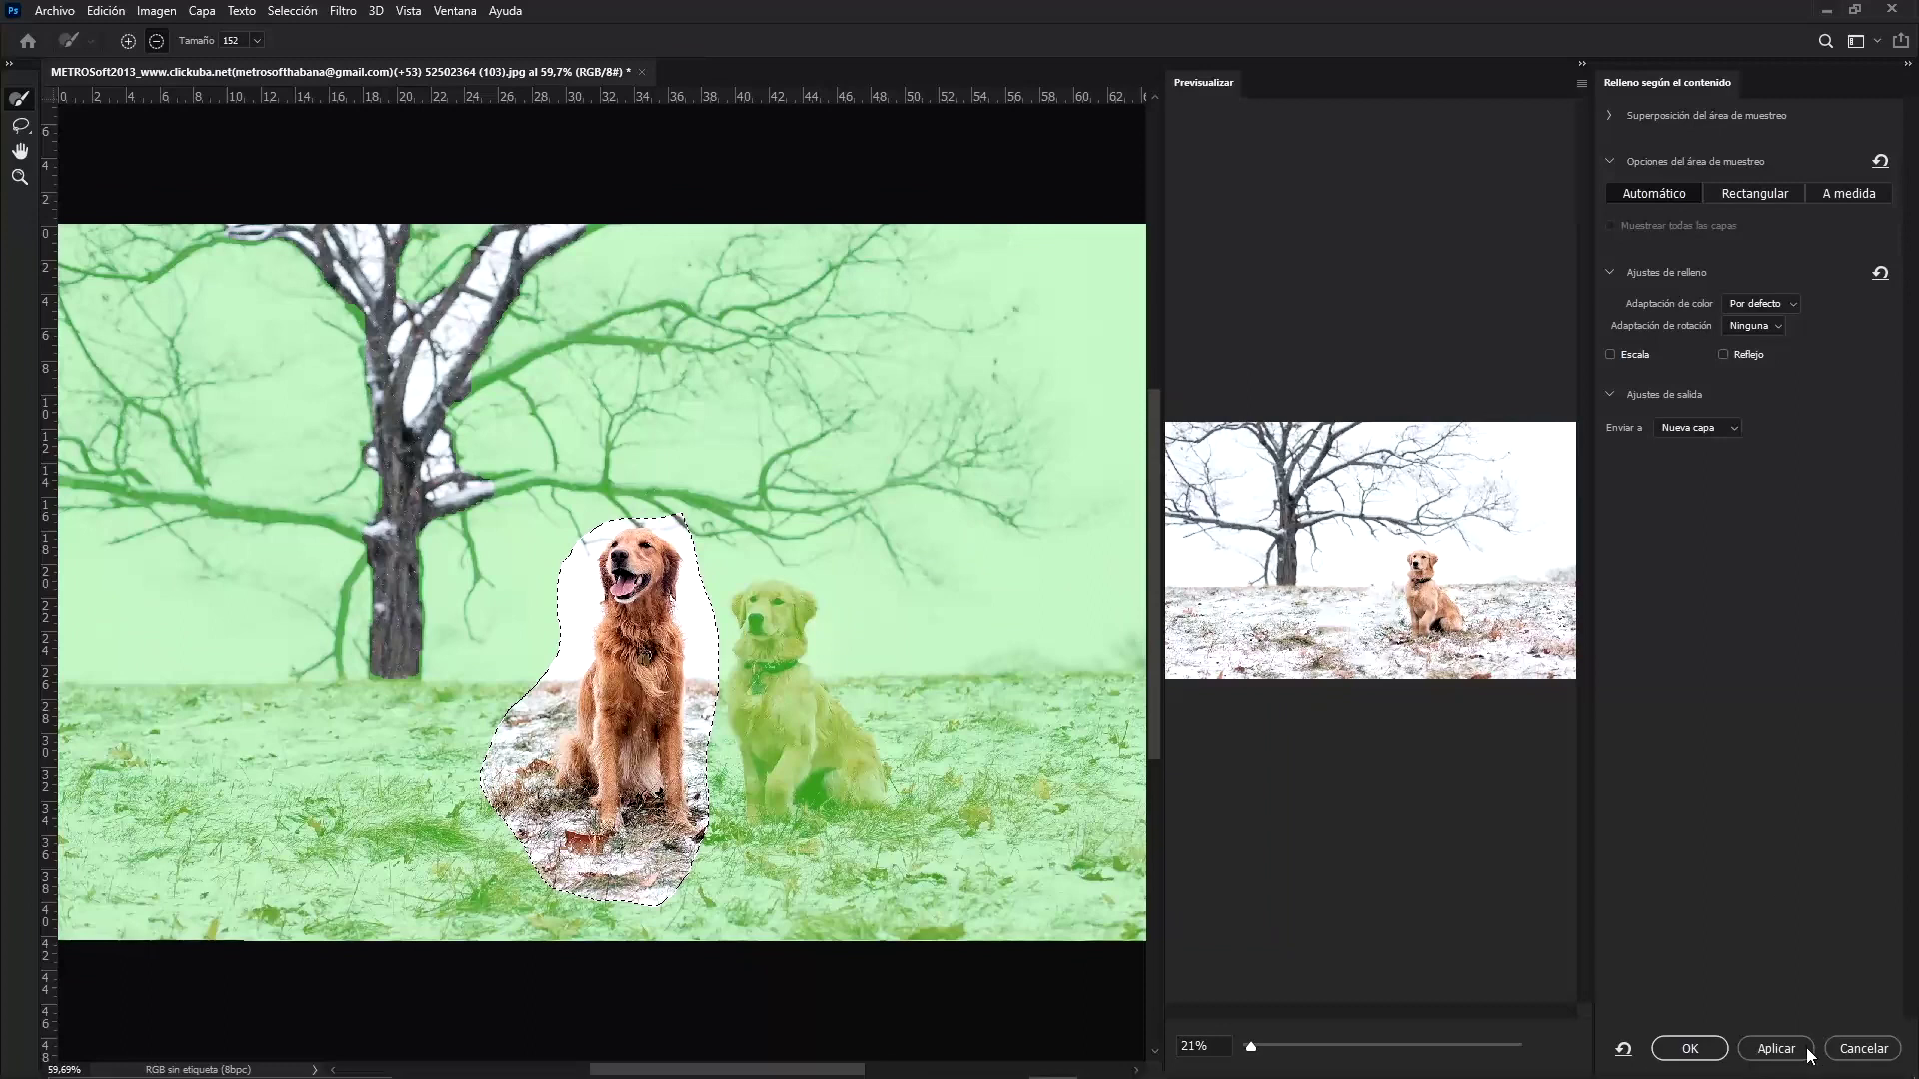
pyautogui.click(1863, 1049)
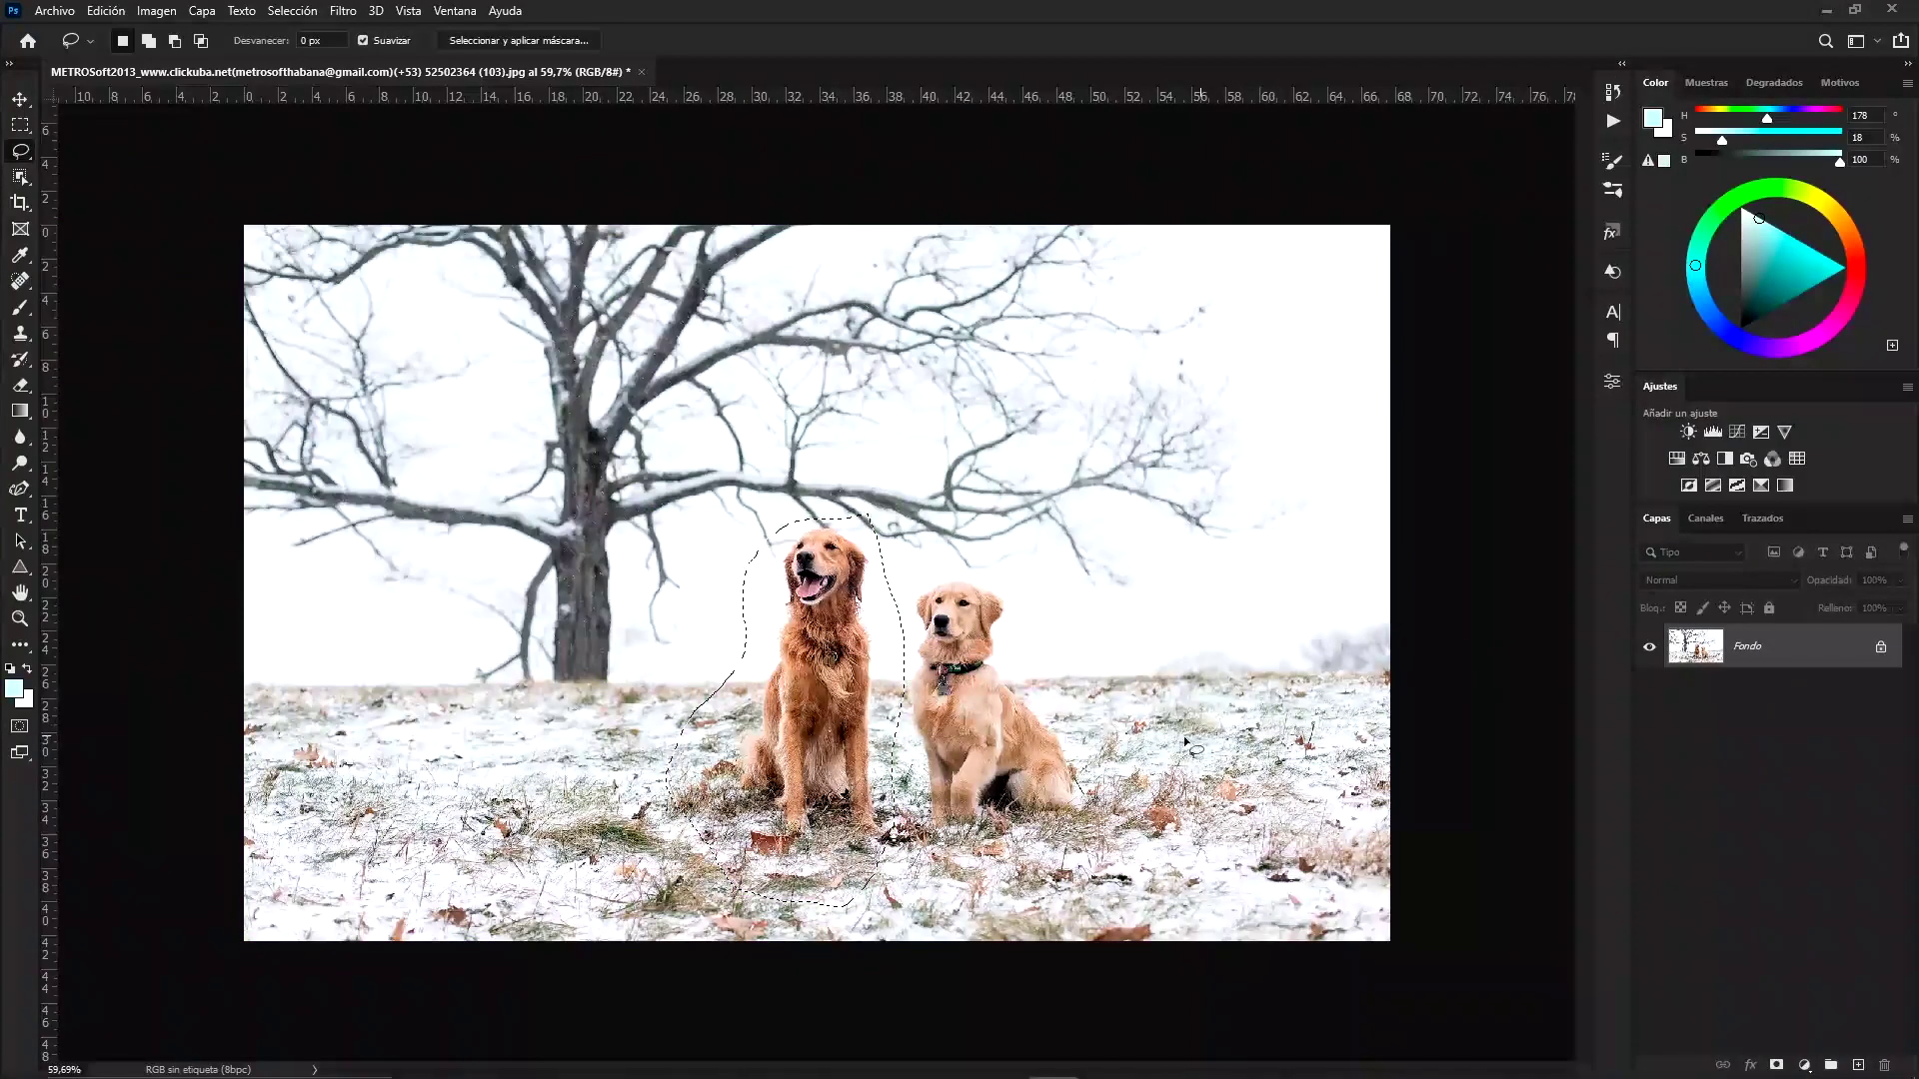
pyautogui.rightClick(816, 670)
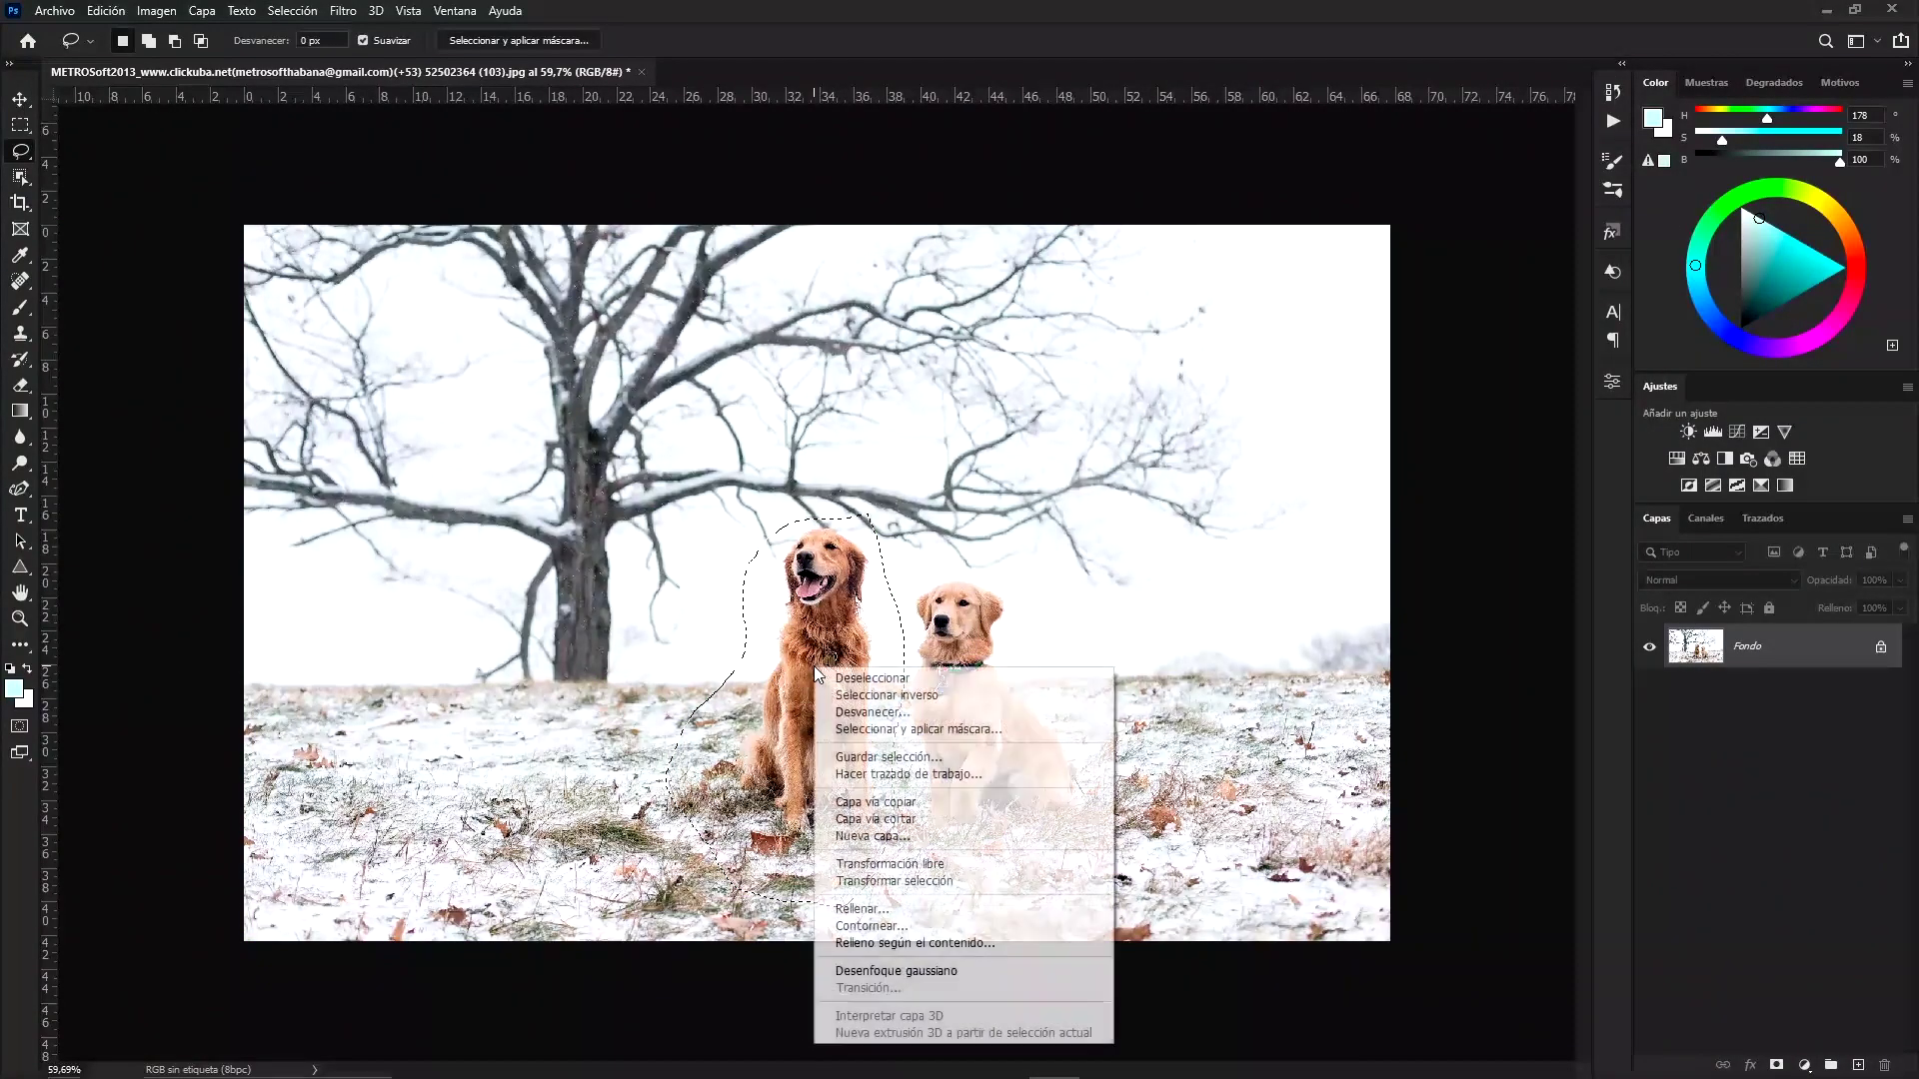
pyautogui.click(905, 947)
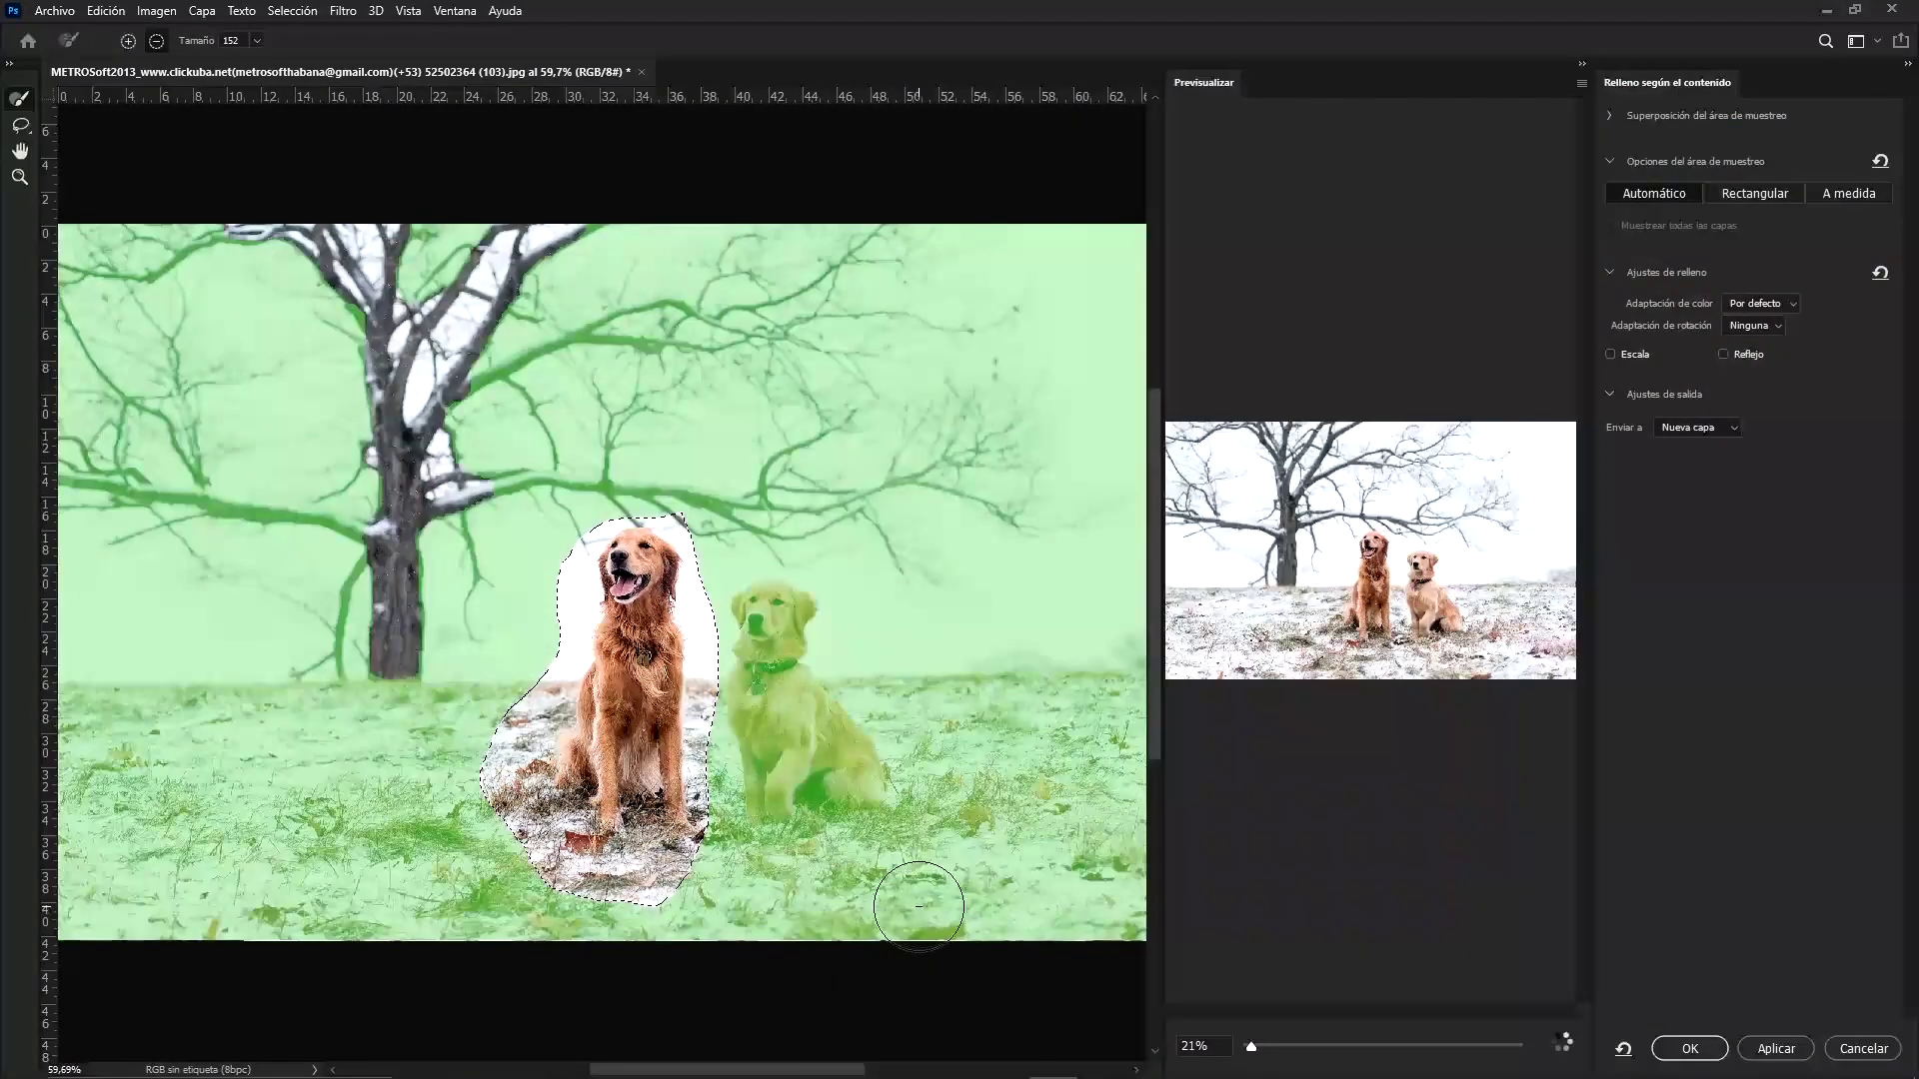
pyautogui.click(1691, 1049)
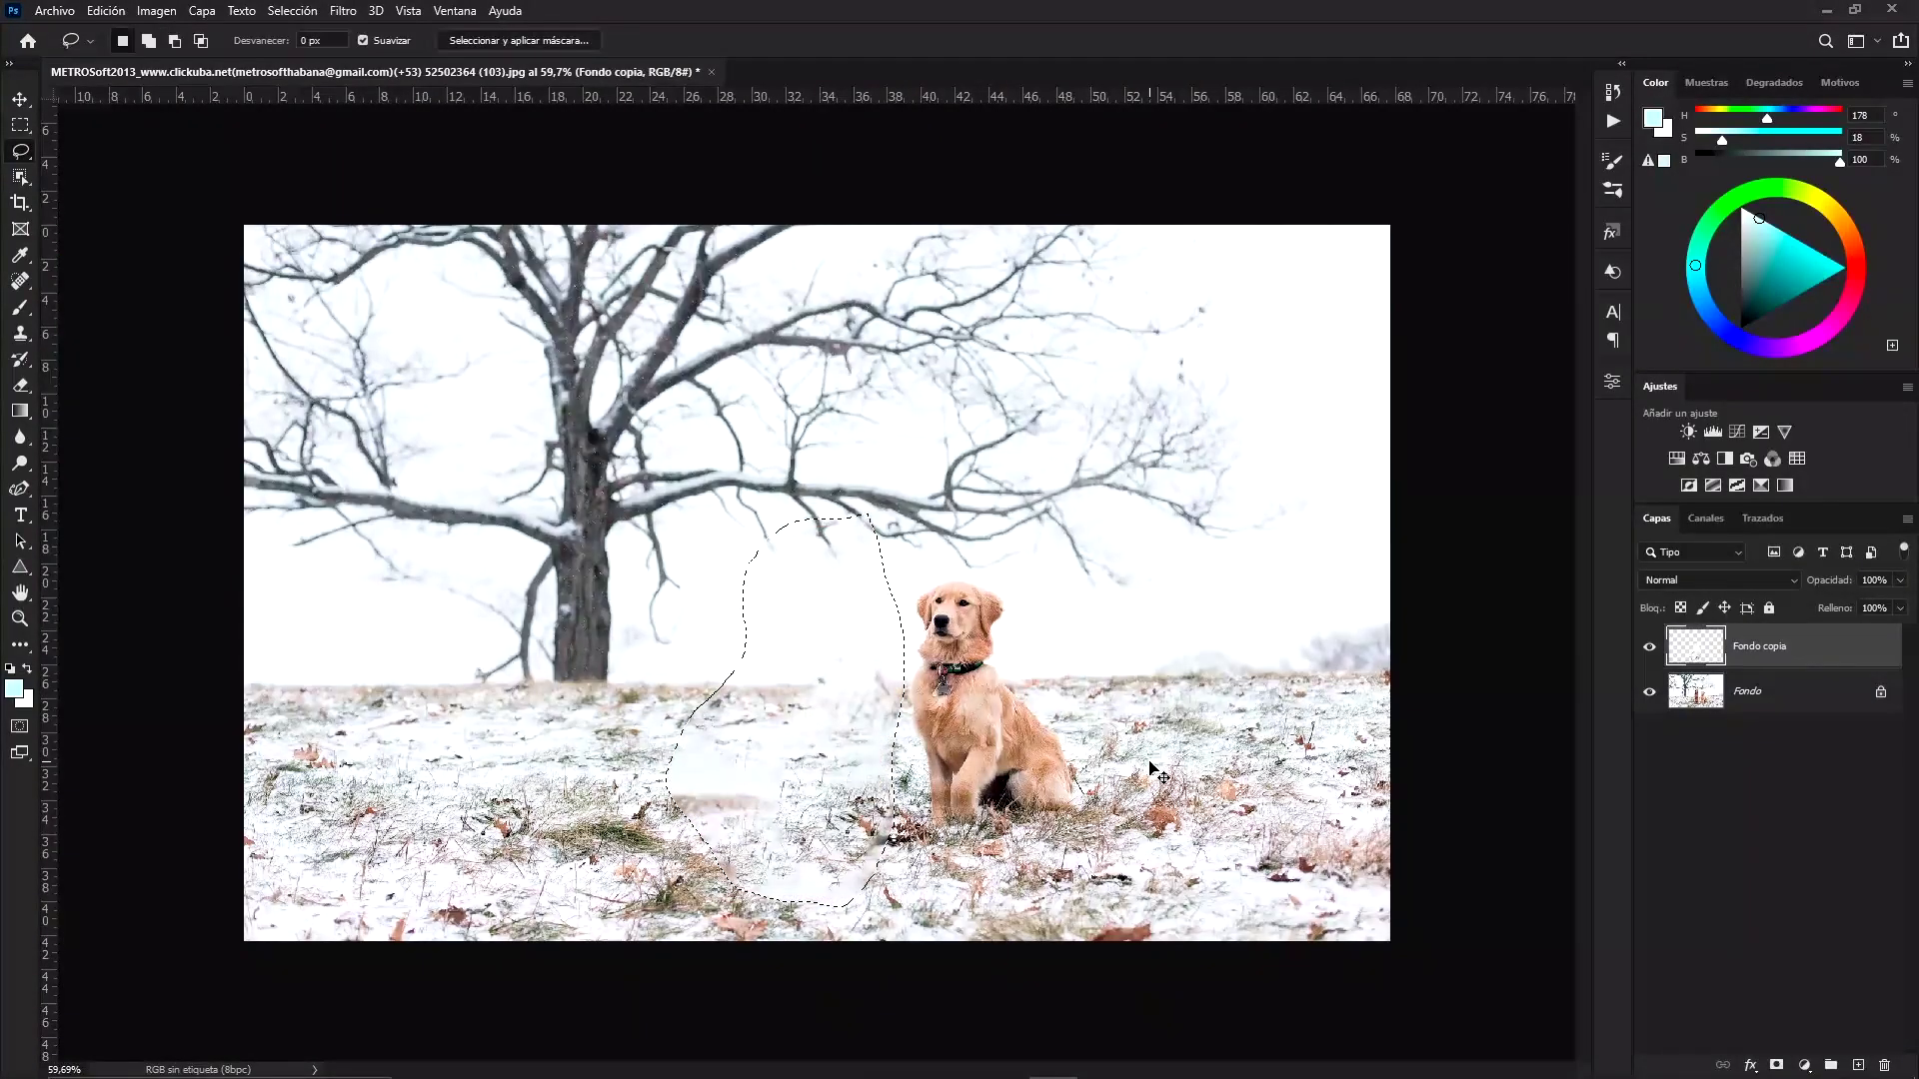
# Try Clone Stamp on the remnants, then add a new layer with Sample set to All Layers
pyautogui.press('s')
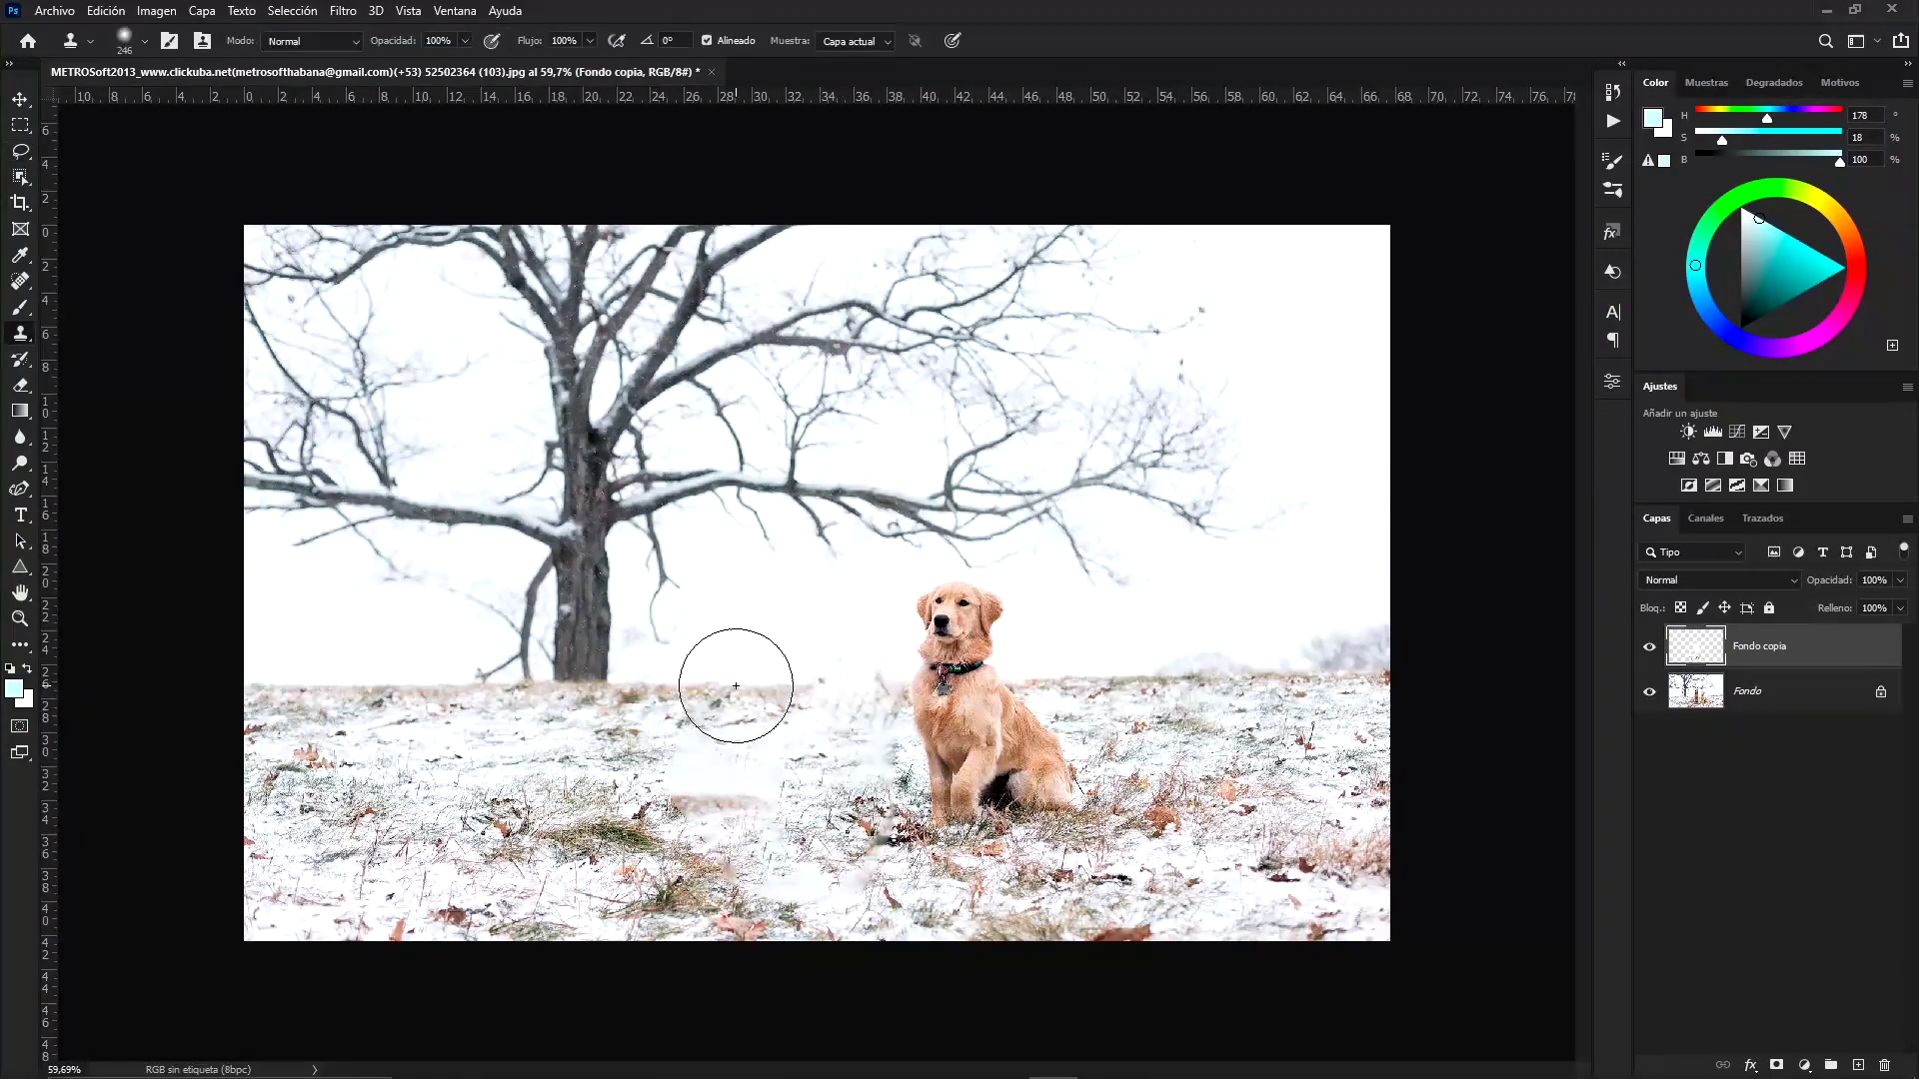
pyautogui.moveTo(844, 684); pyautogui.dragTo(835, 672)
pyautogui.click(906, 791)
pyautogui.click(1858, 1064)
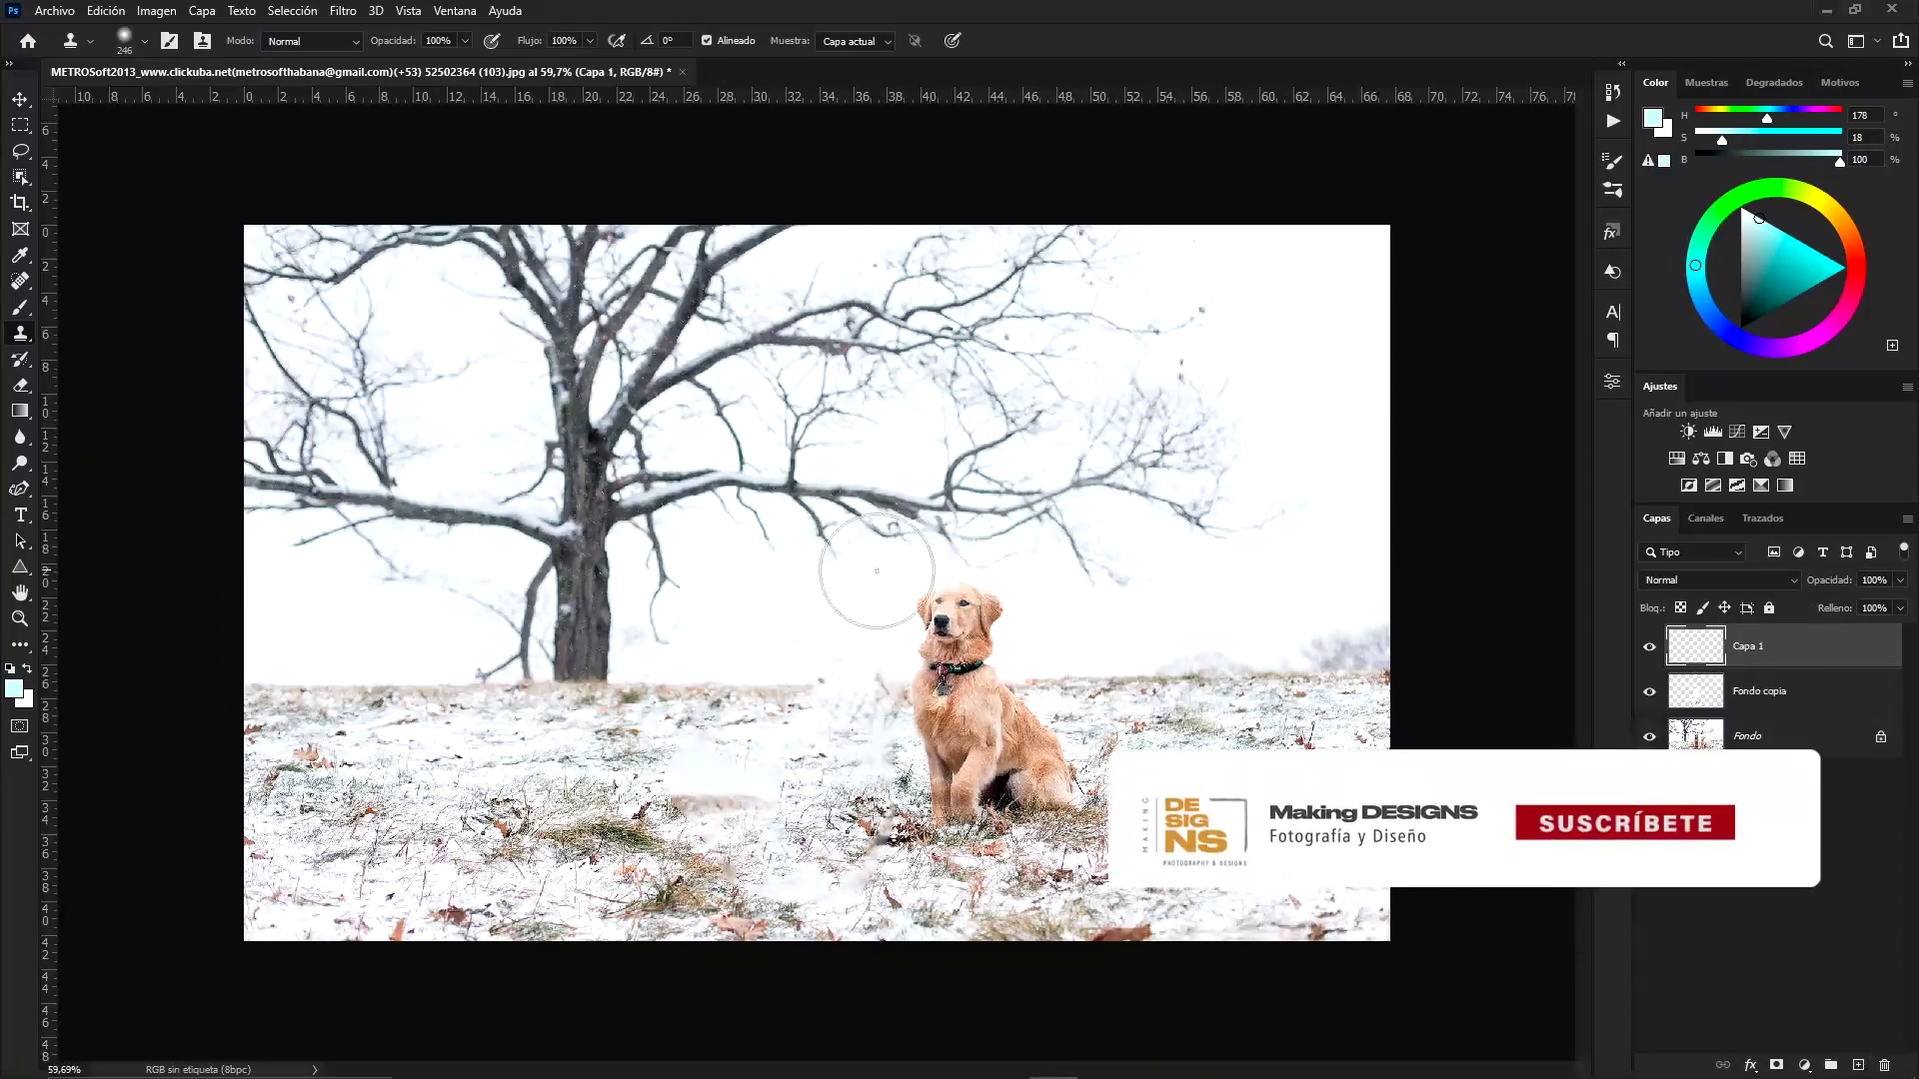
pyautogui.click(886, 41)
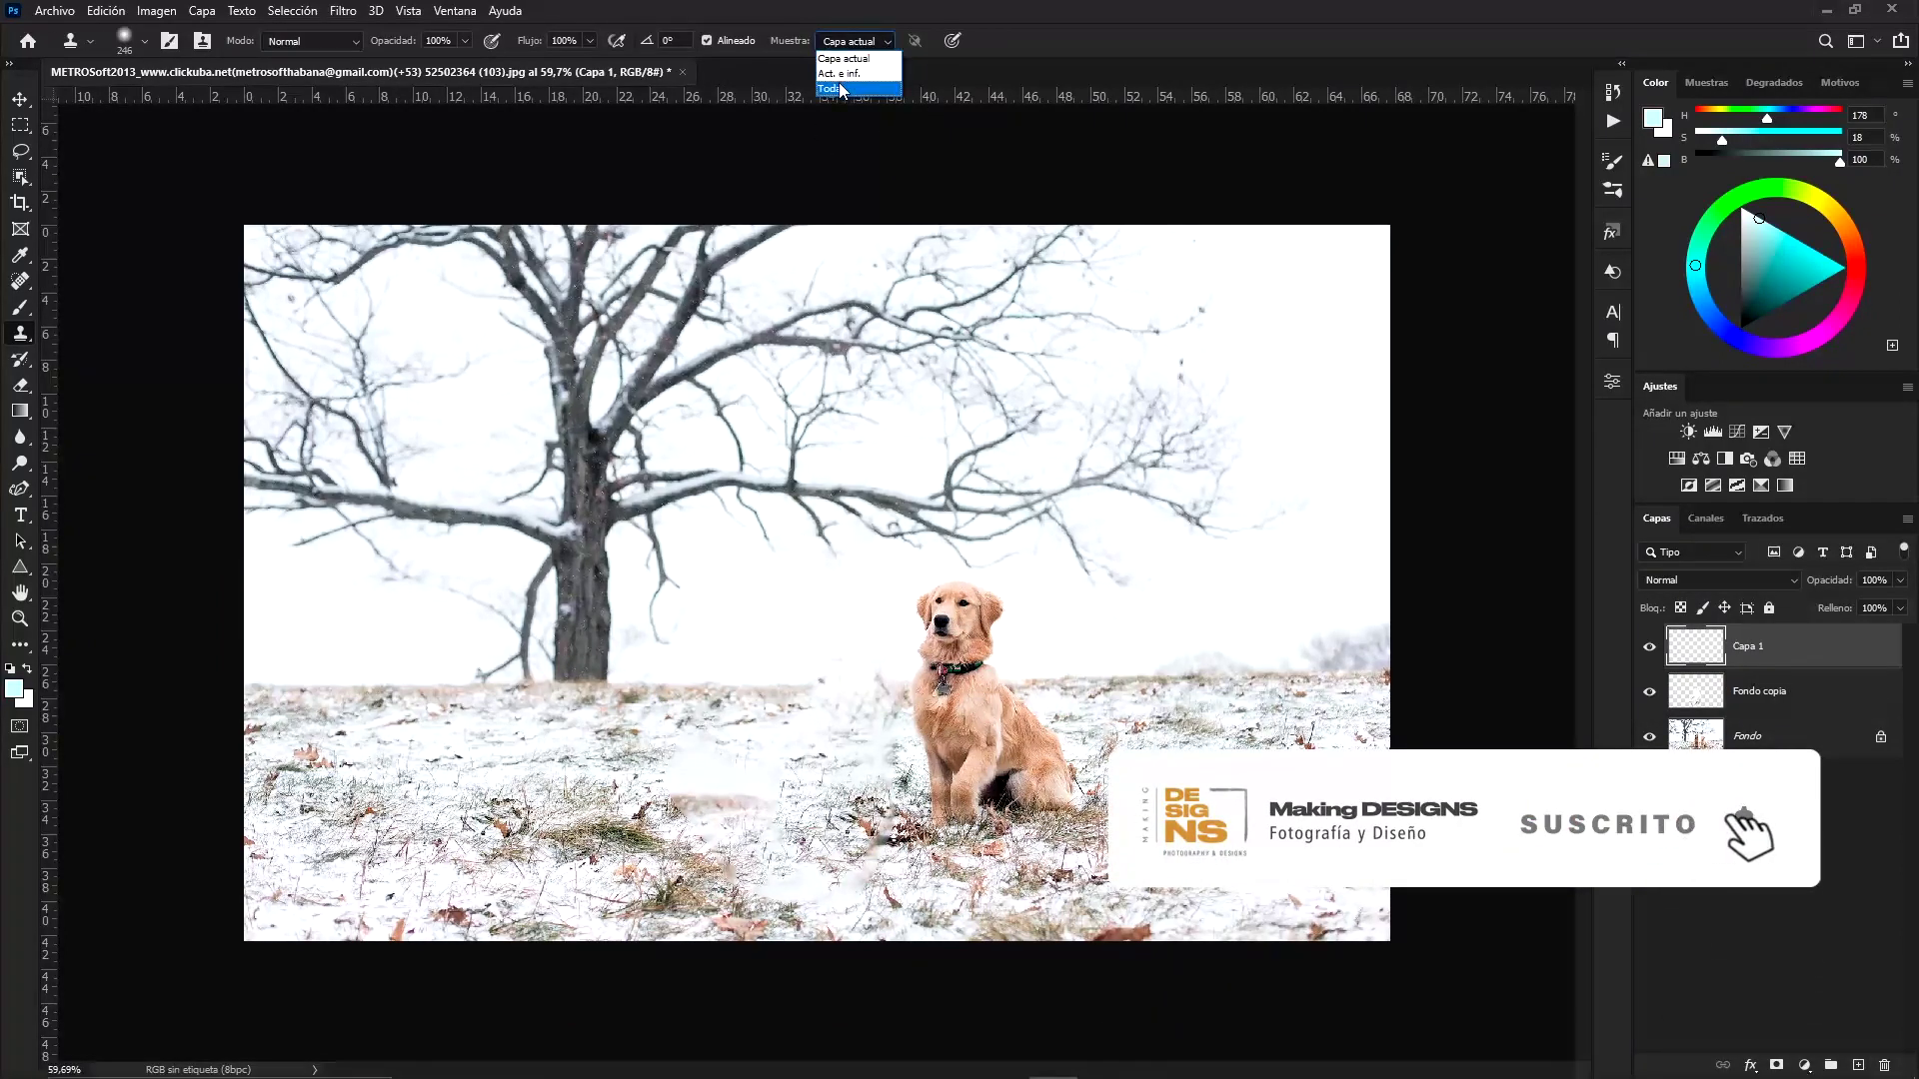
pyautogui.click(854, 86)
# Clone snowy grass from near the dog over the white smears on Capa 1
pyautogui.keyDown('alt'); pyautogui.click(719, 686); pyautogui.keyUp('alt')
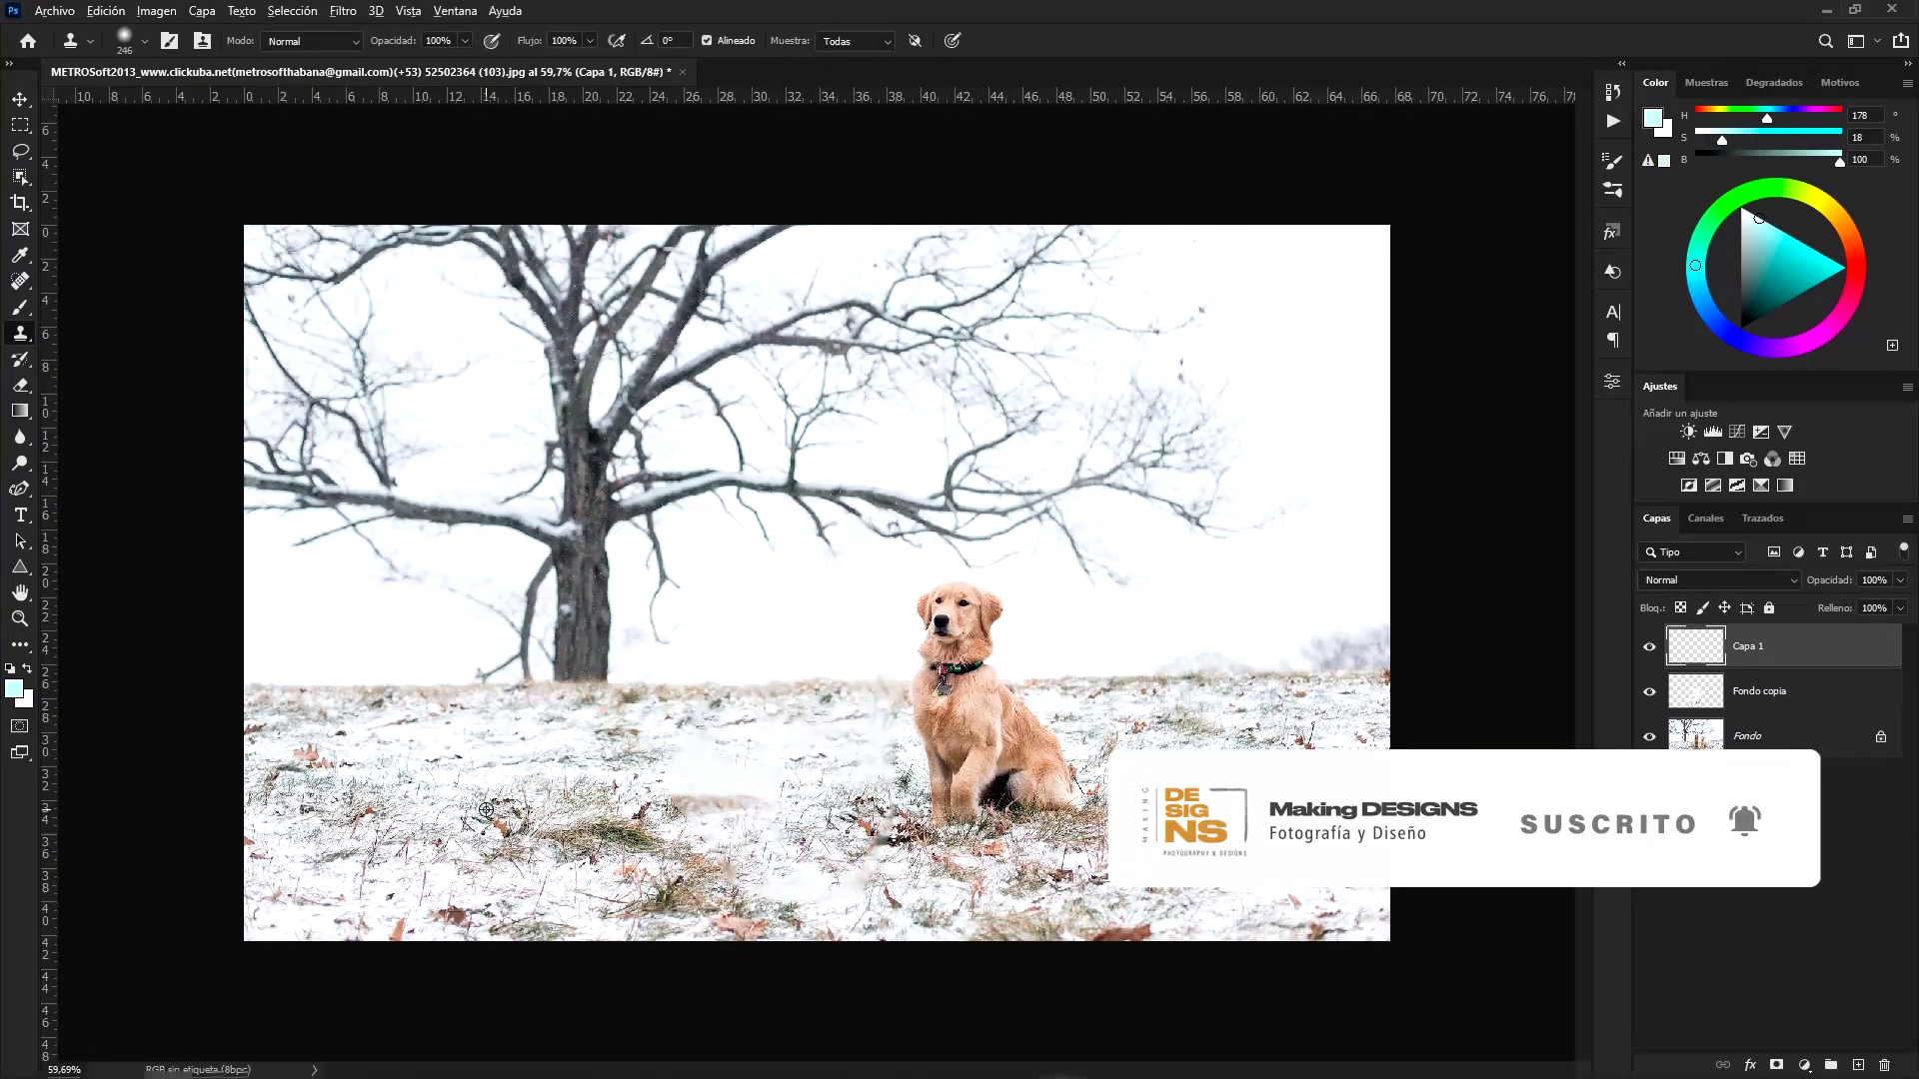
pyautogui.keyDown('alt'); pyautogui.click(578, 850); pyautogui.keyUp('alt')
pyautogui.moveTo(640, 820)
pyautogui.mouseDown()
pyautogui.moveTo(686, 792)
pyautogui.moveTo(770, 813)
pyautogui.moveTo(900, 912)
pyautogui.mouseUp()
pyautogui.keyDown('alt'); pyautogui.click(1271, 853); pyautogui.keyUp('alt')
pyautogui.moveTo(709, 830)
pyautogui.mouseDown()
pyautogui.moveTo(863, 756)
pyautogui.moveTo(815, 834)
pyautogui.mouseUp()
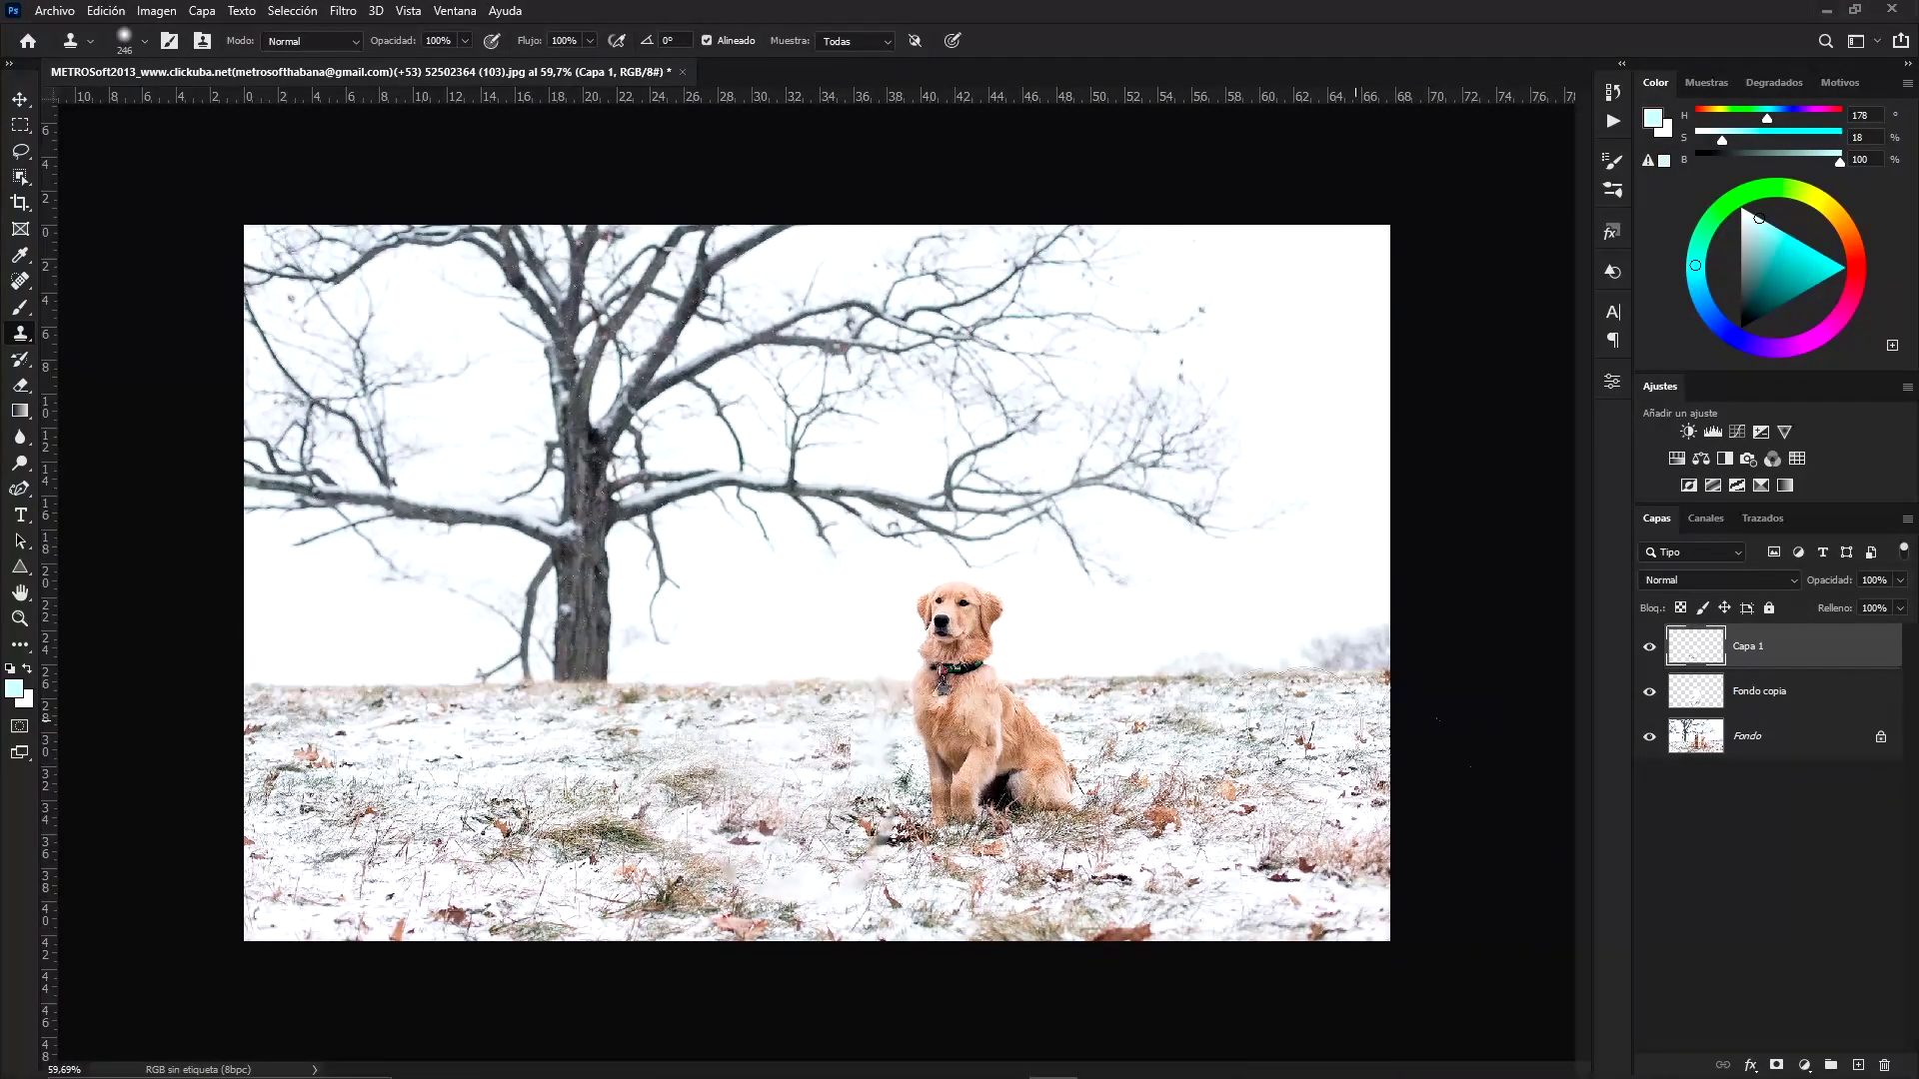
pyautogui.moveTo(892, 780); pyautogui.dragTo(869, 744)
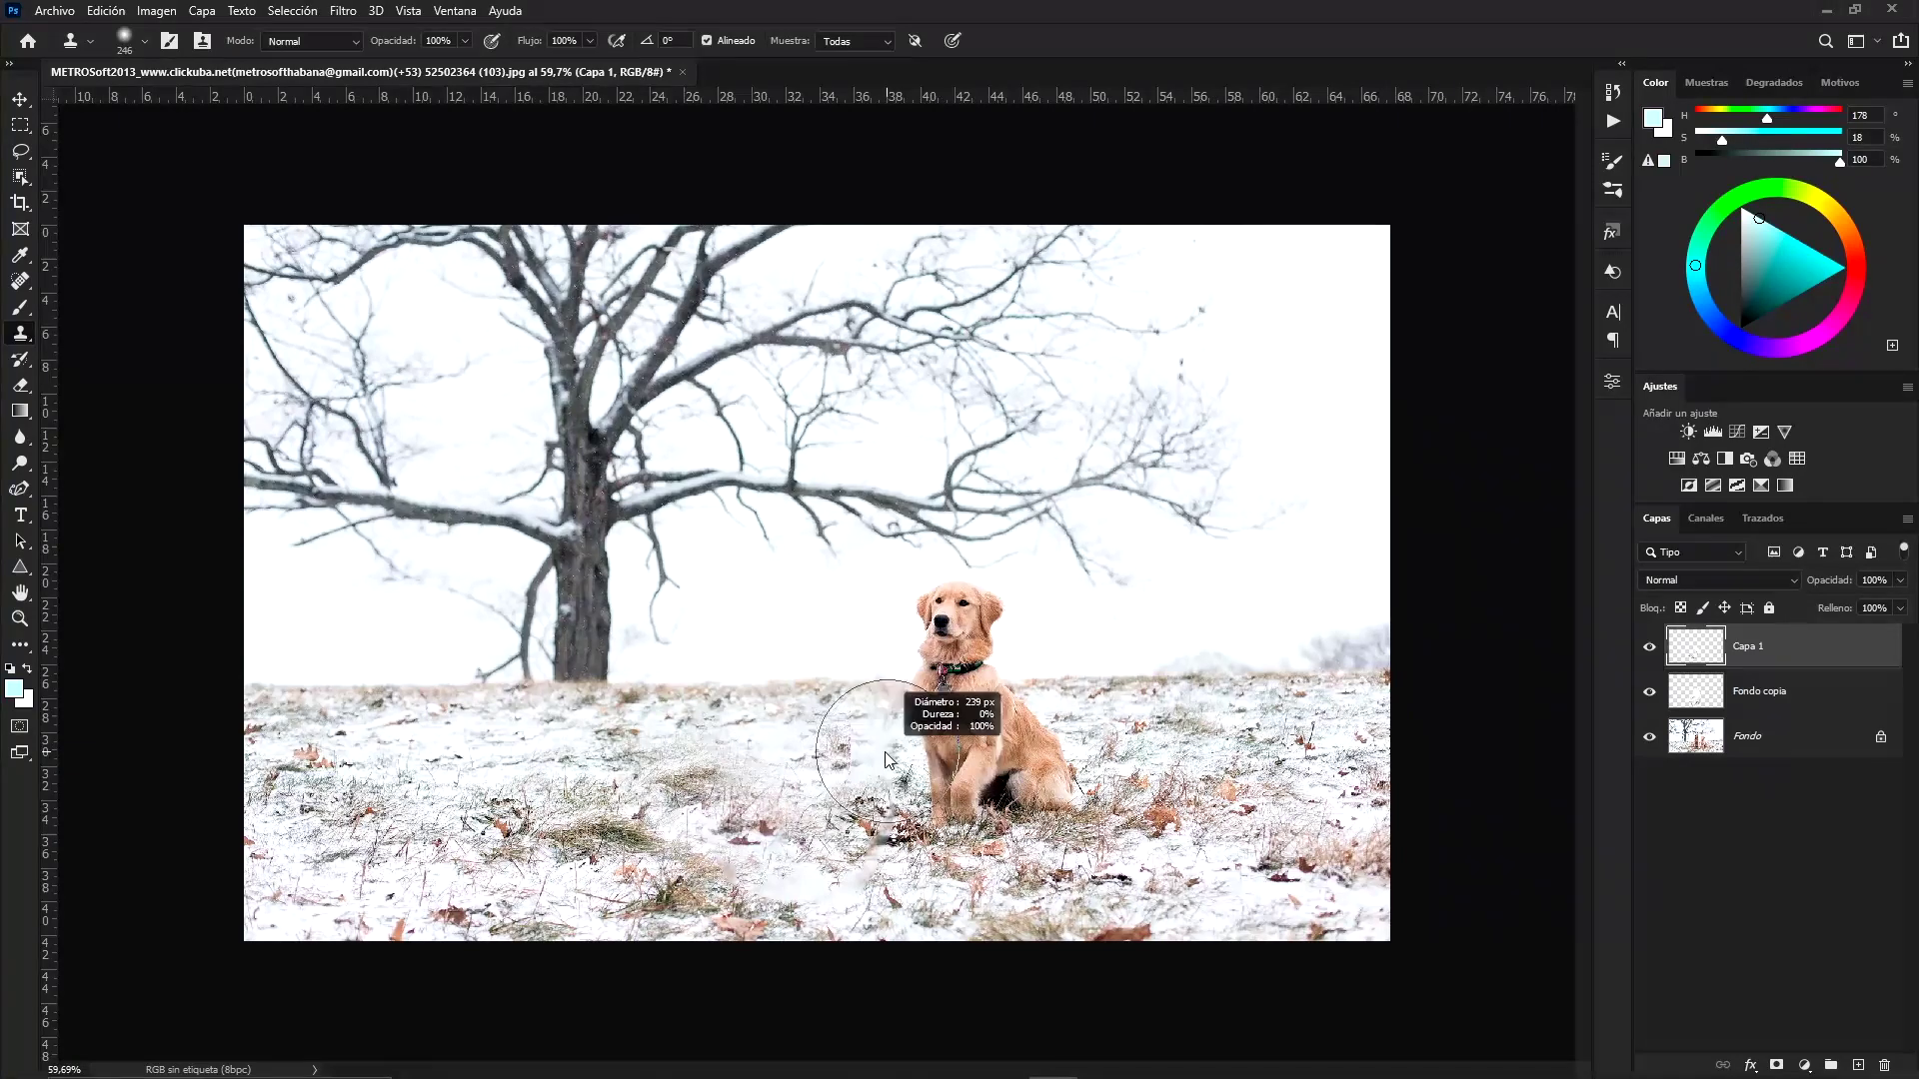